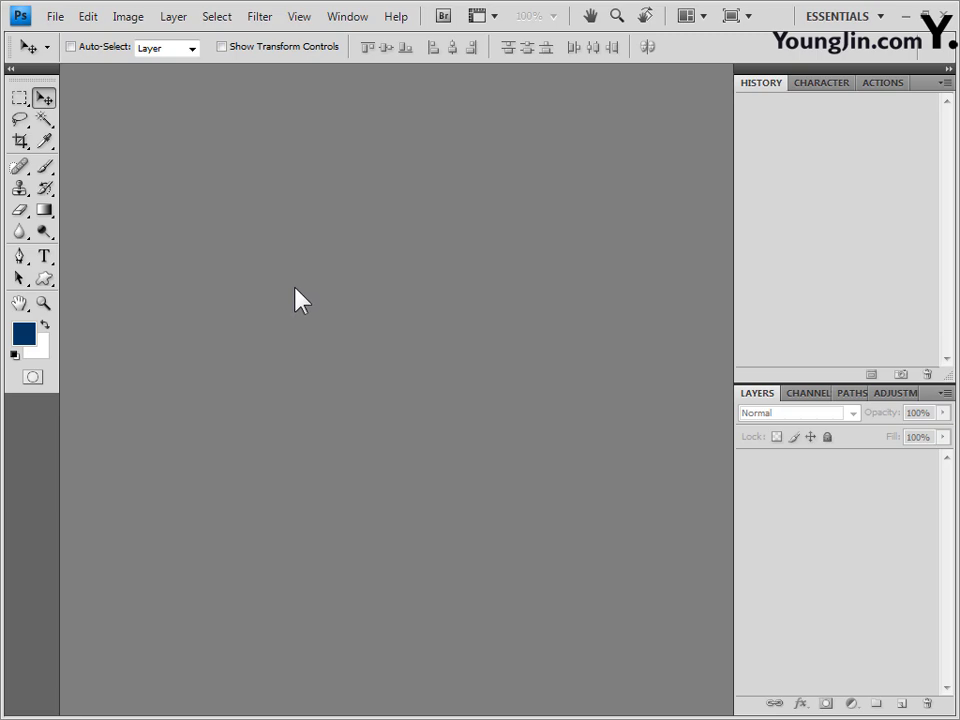
Step: Open the image file 배경.jpg
{"action": "double_click", "coordinate": [296, 296]}
{"action": "left_click_drag", "start_coordinate": [753, 171], "coordinate": [767, 201]}
{"action": "type", "text": "ㅇ배경"}
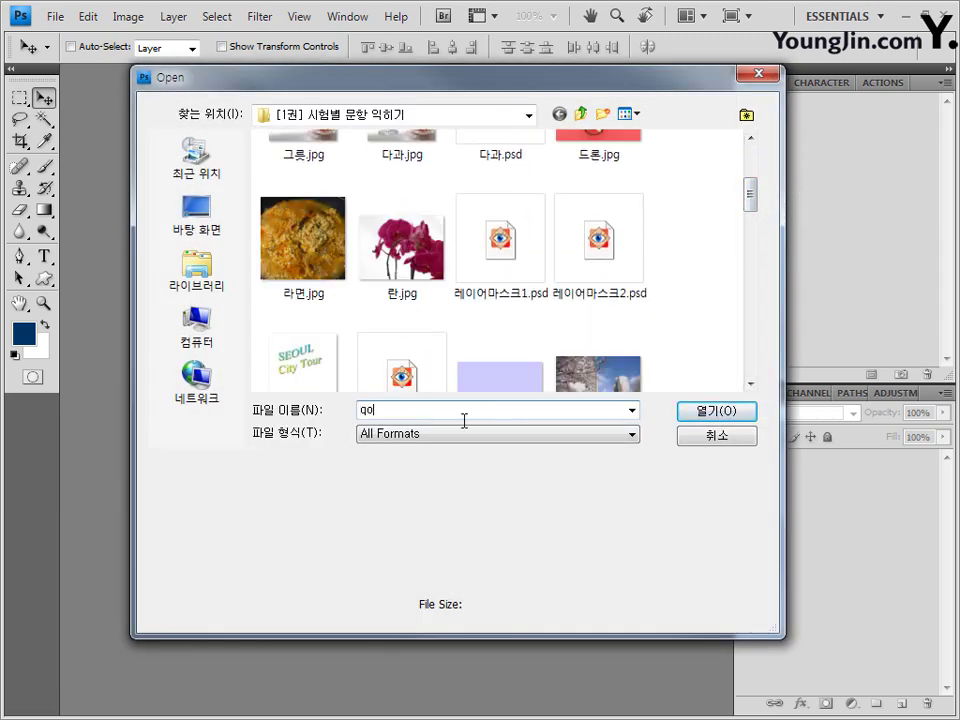
{"action": "type", "text": ".jpg"}
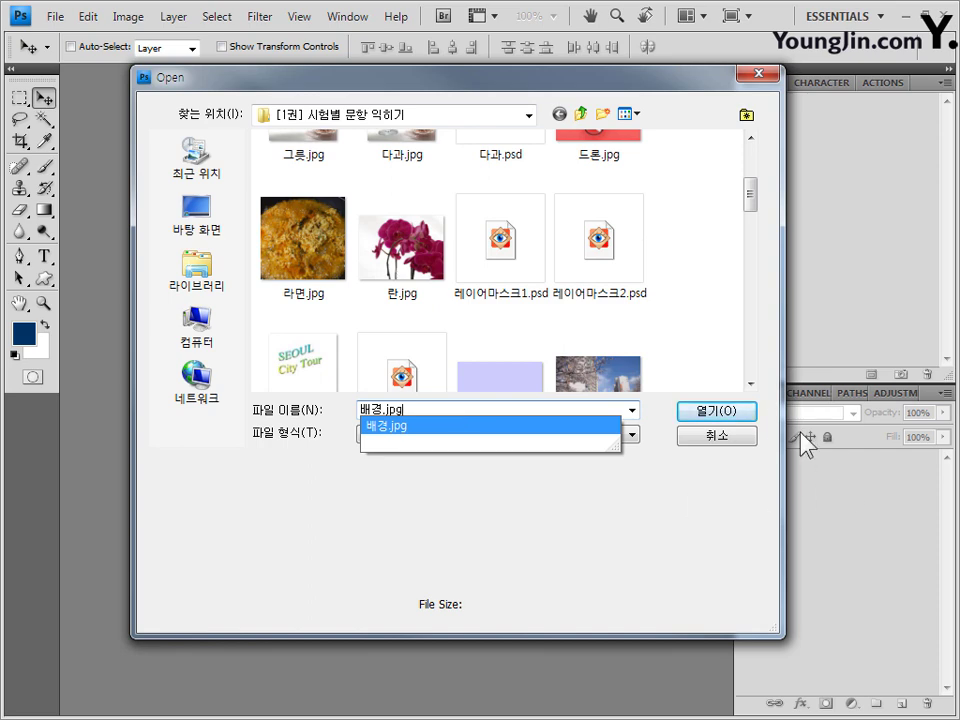
{"action": "left_click", "coordinate": [745, 413]}
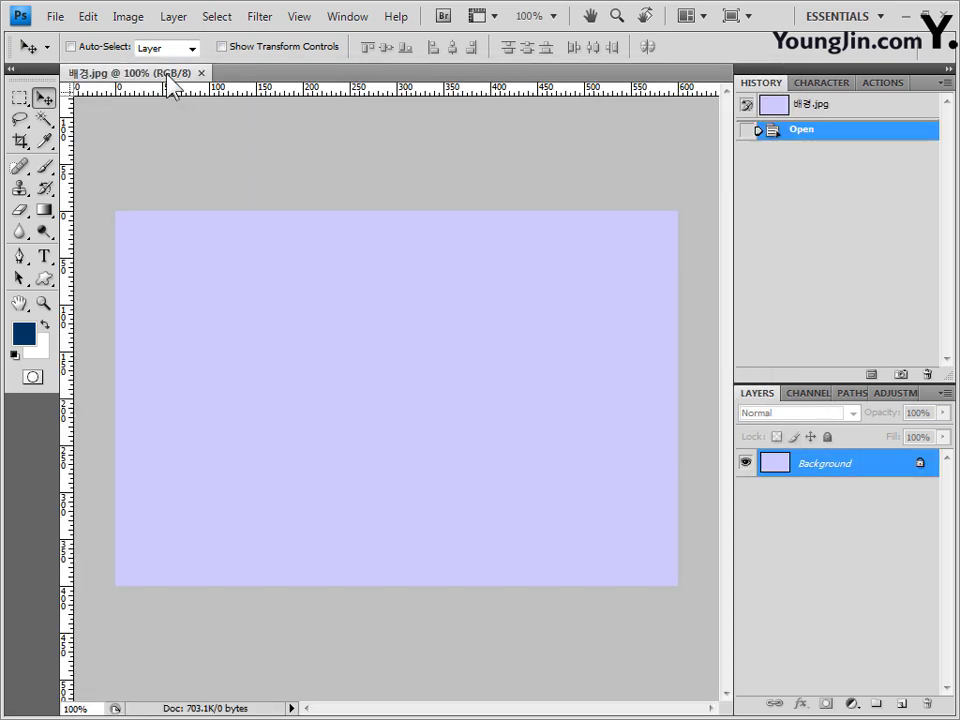
Step: Float the 배경.jpg document in its own window and enlarge the window slightly so the whole canvas fits
{"action": "left_click_drag", "start_coordinate": [165, 72], "coordinate": [244, 160]}
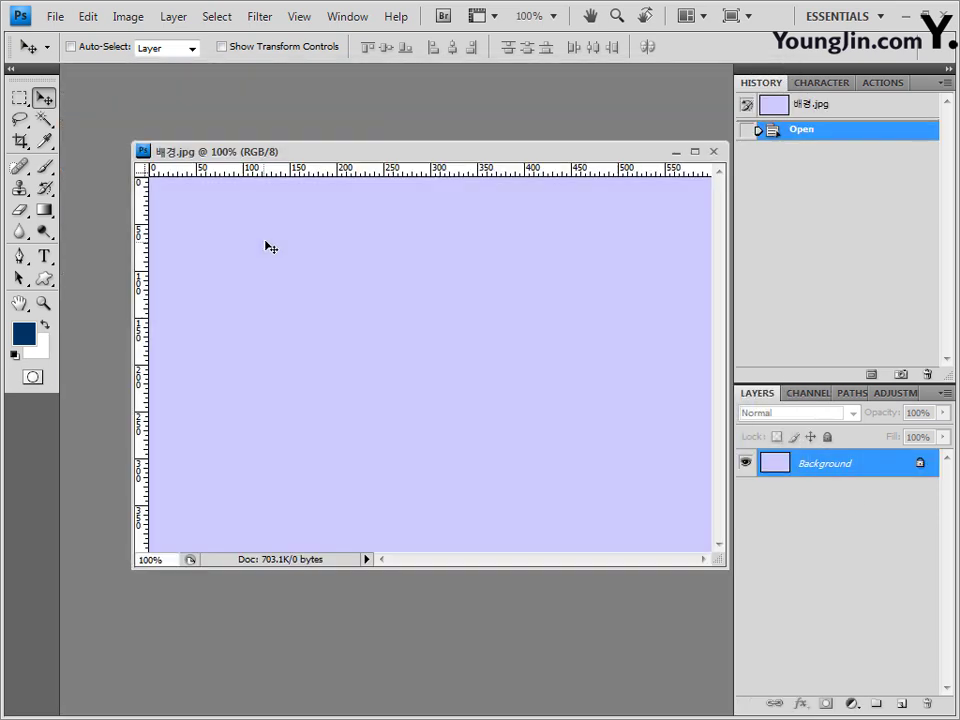
{"action": "left_click_drag", "start_coordinate": [302, 156], "coordinate": [260, 149]}
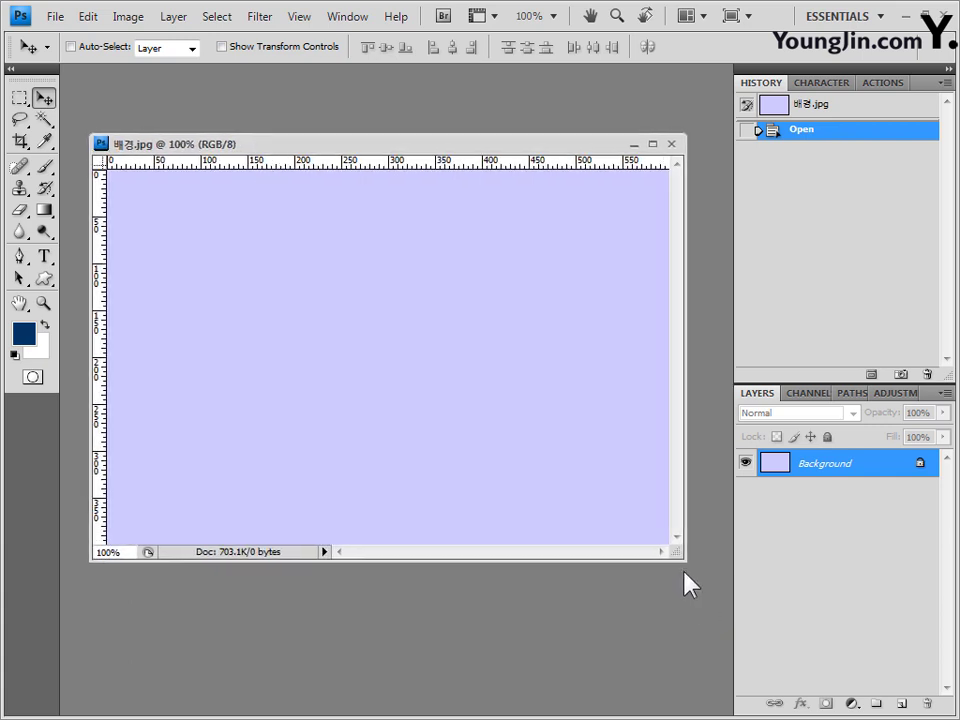
{"action": "left_click_drag", "start_coordinate": [686, 561], "coordinate": [703, 574]}
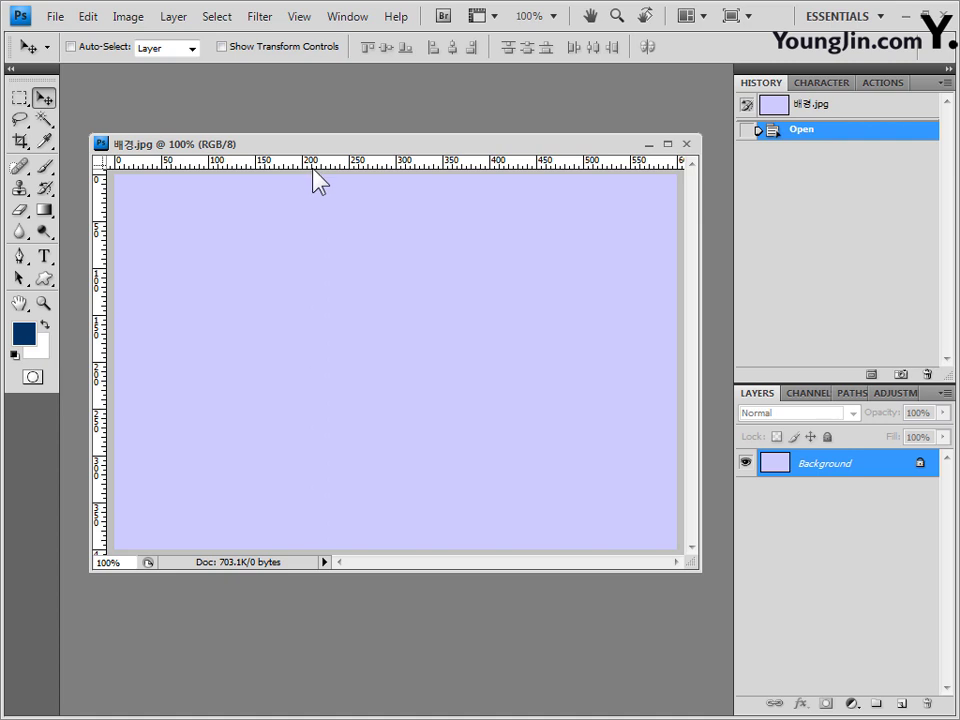
Step: Show the grid over the 배경.jpg image and check the snap settings
{"action": "key", "text": "ctrl+apostrophe"}
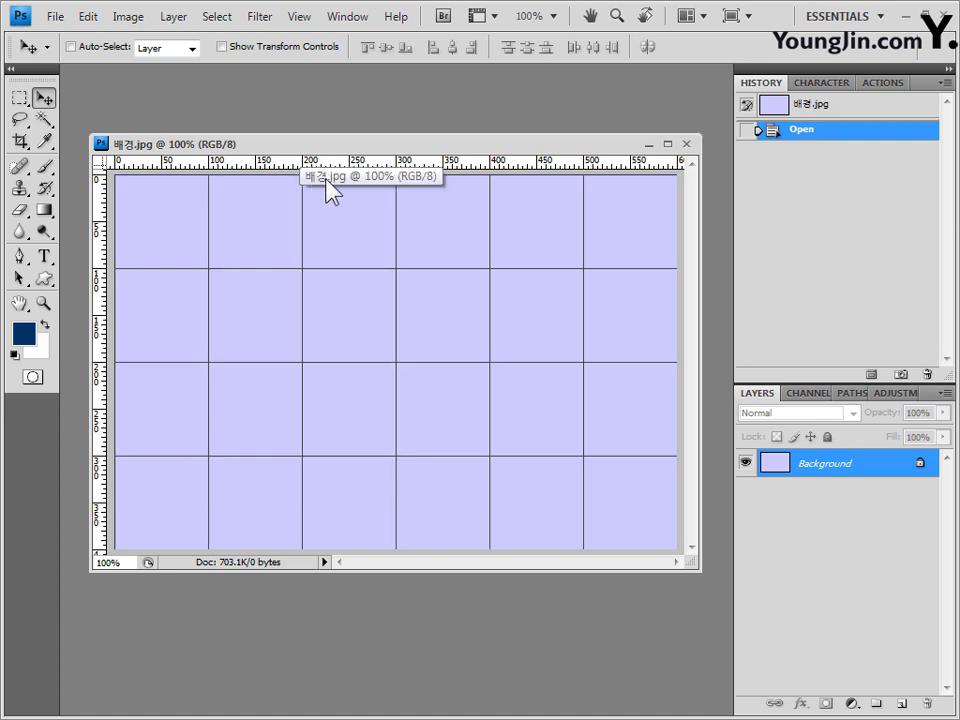
{"action": "left_click_drag", "start_coordinate": [313, 150], "coordinate": [301, 144]}
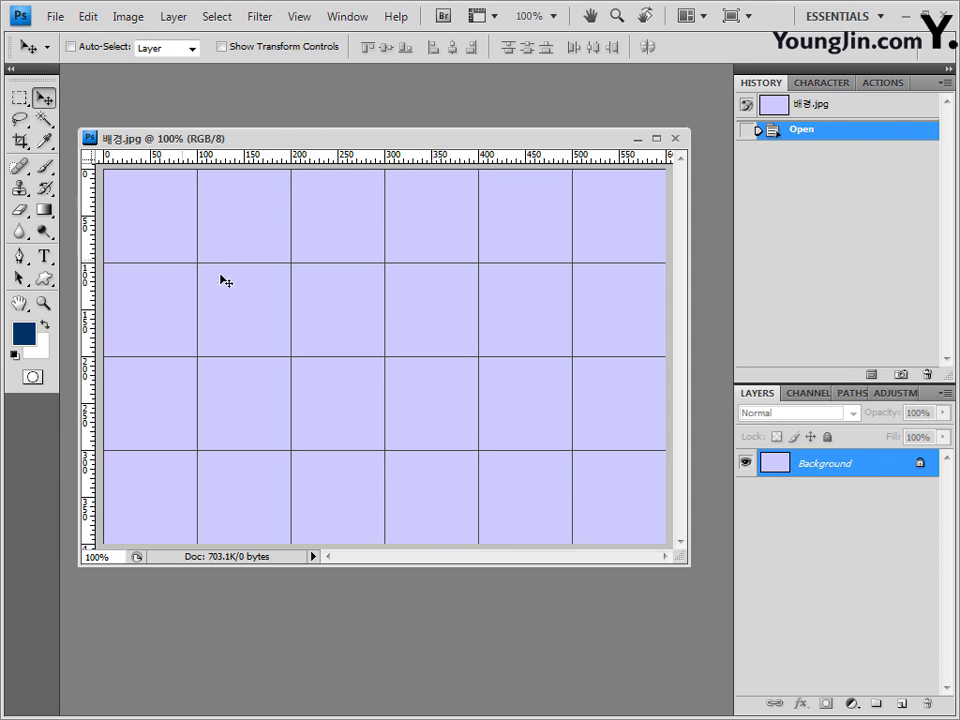
{"action": "left_click", "coordinate": [310, 18]}
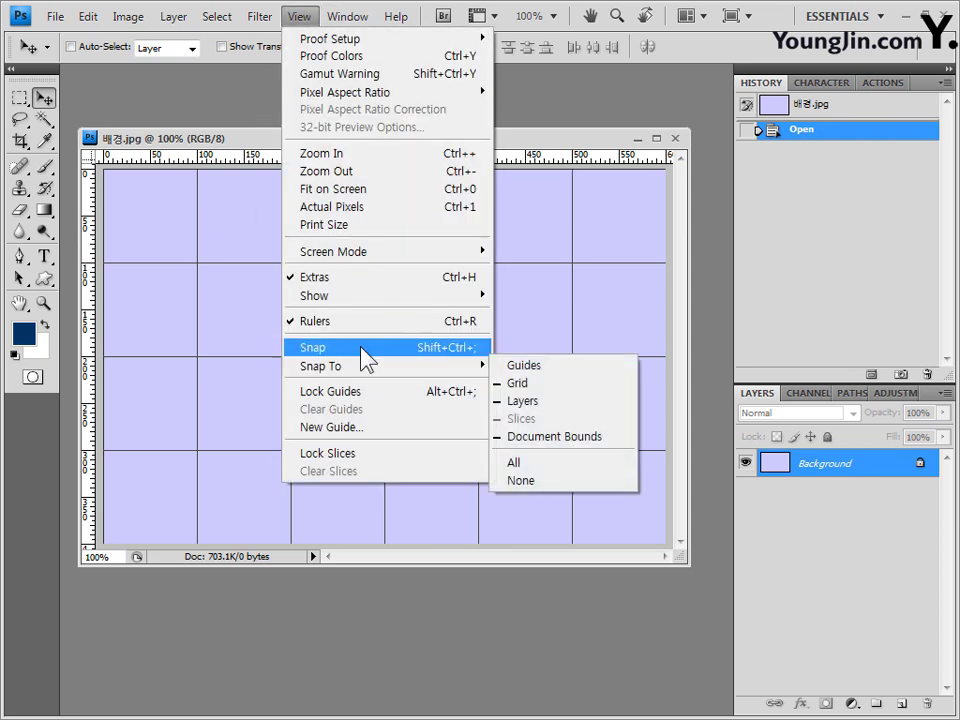
{"action": "left_click", "coordinate": [255, 153]}
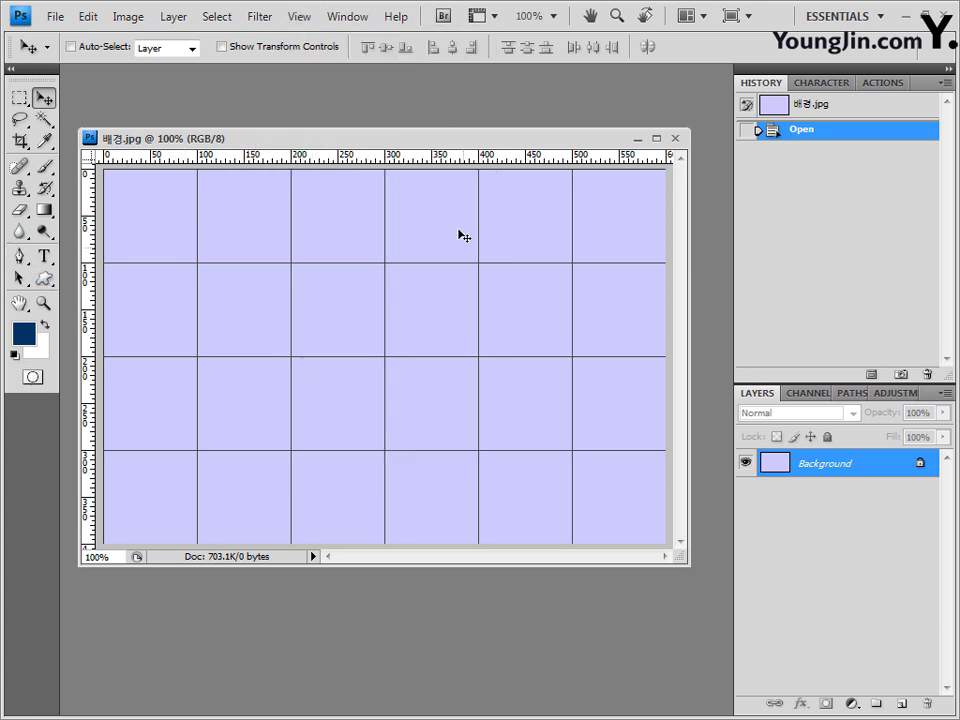
Step: Draw a circle about 105 px in diameter as a shape layer with the Ellipse tool, in the canvas's upper-left area
{"action": "left_click", "coordinate": [20, 256]}
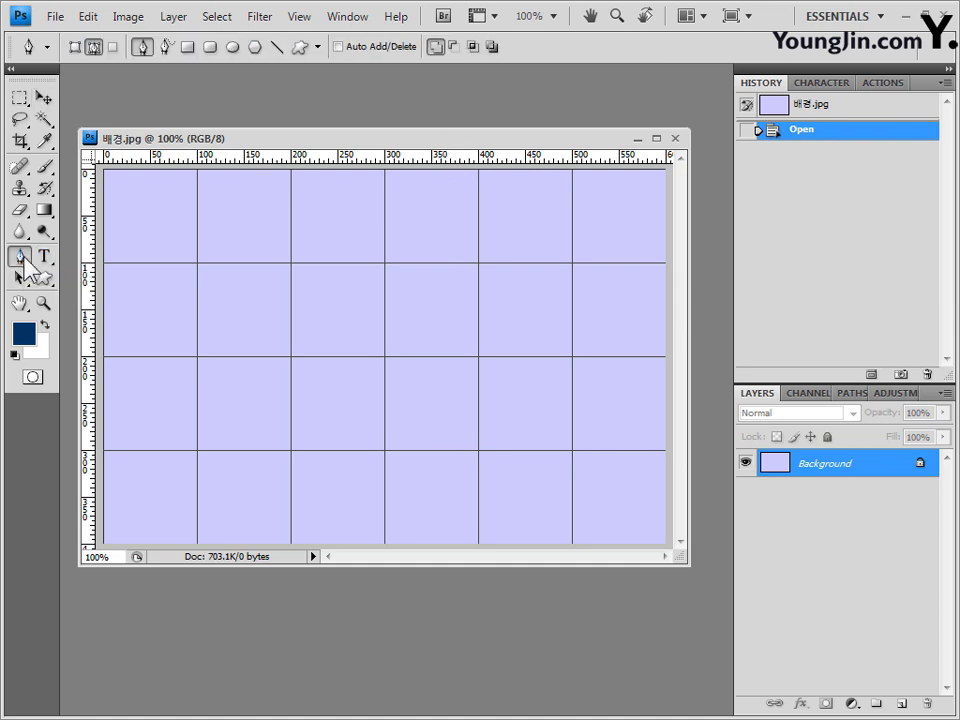
{"action": "left_click", "coordinate": [232, 50]}
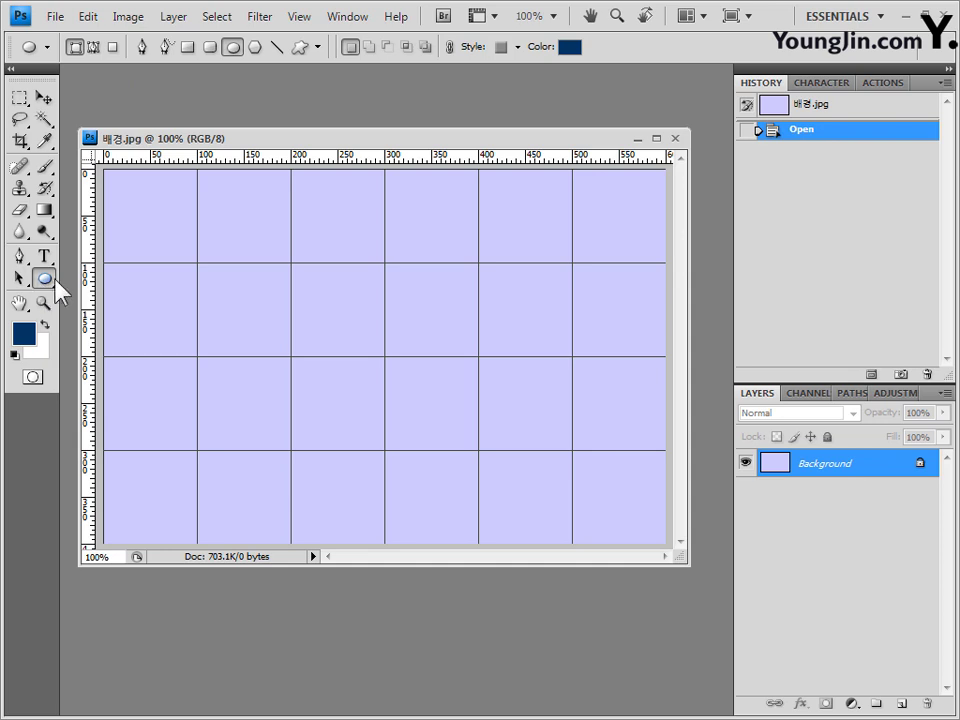
{"action": "left_click", "coordinate": [15, 258]}
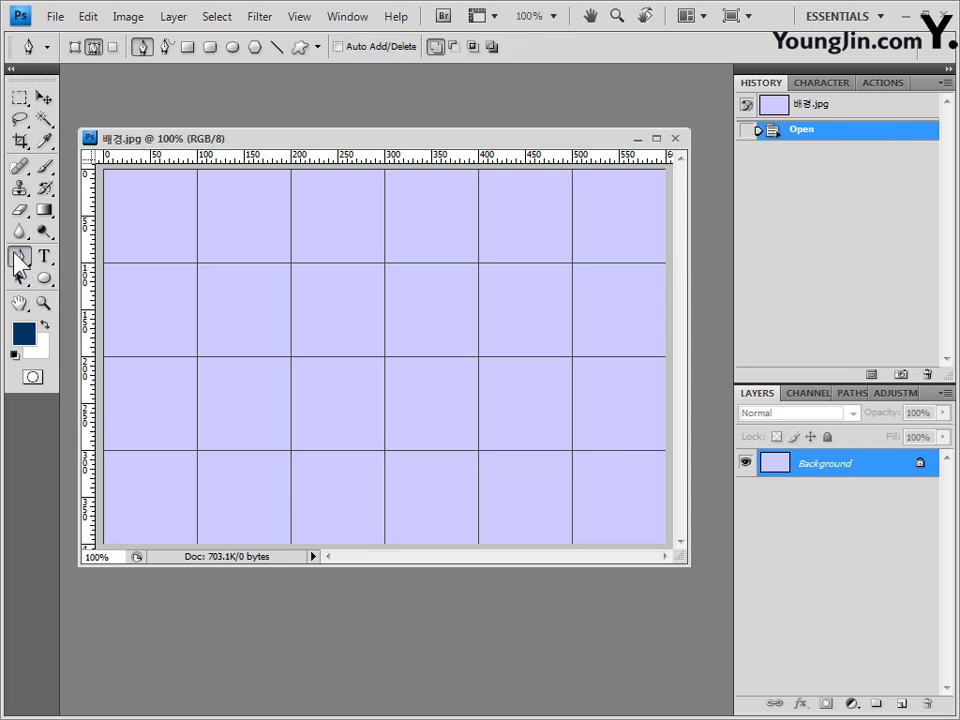
{"action": "left_click", "coordinate": [50, 279]}
{"action": "left_click", "coordinate": [52, 280]}
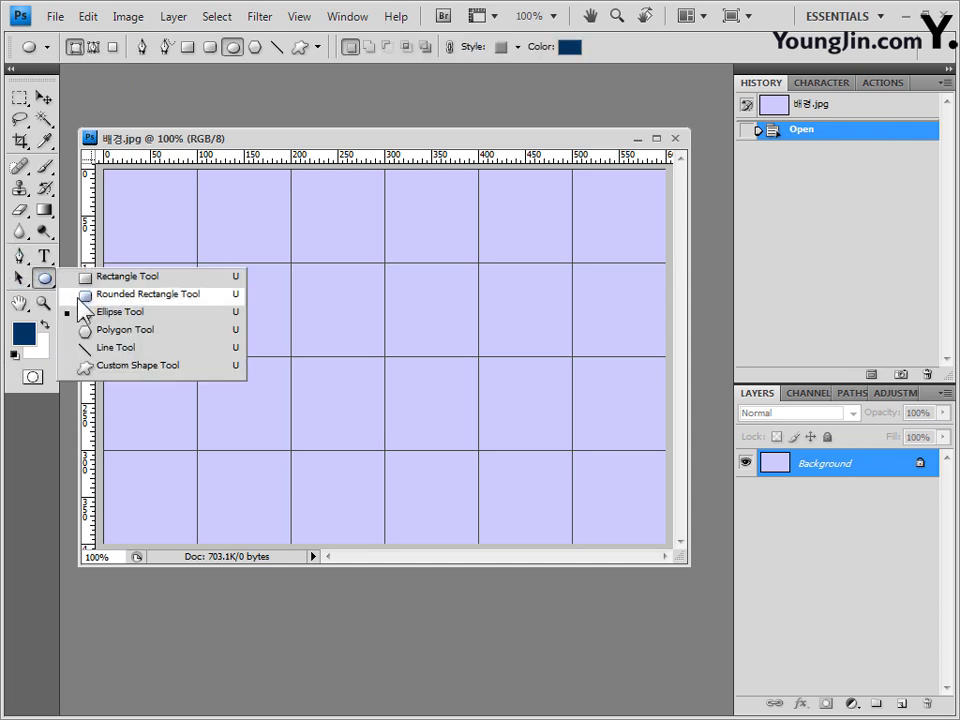
{"action": "left_click", "coordinate": [88, 312]}
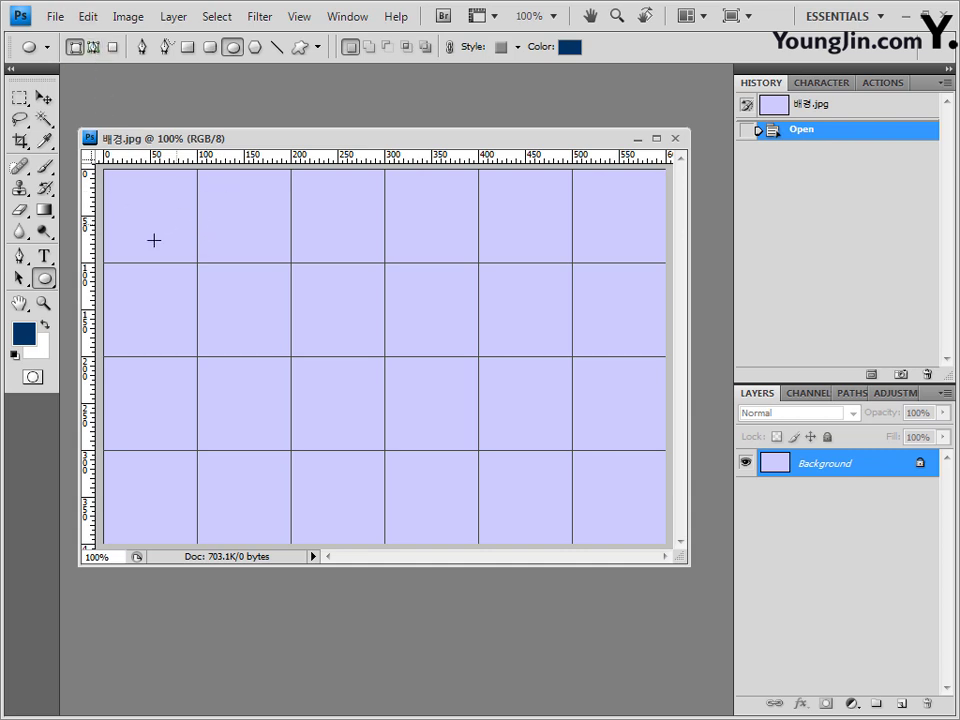
{"action": "left_click", "coordinate": [76, 47]}
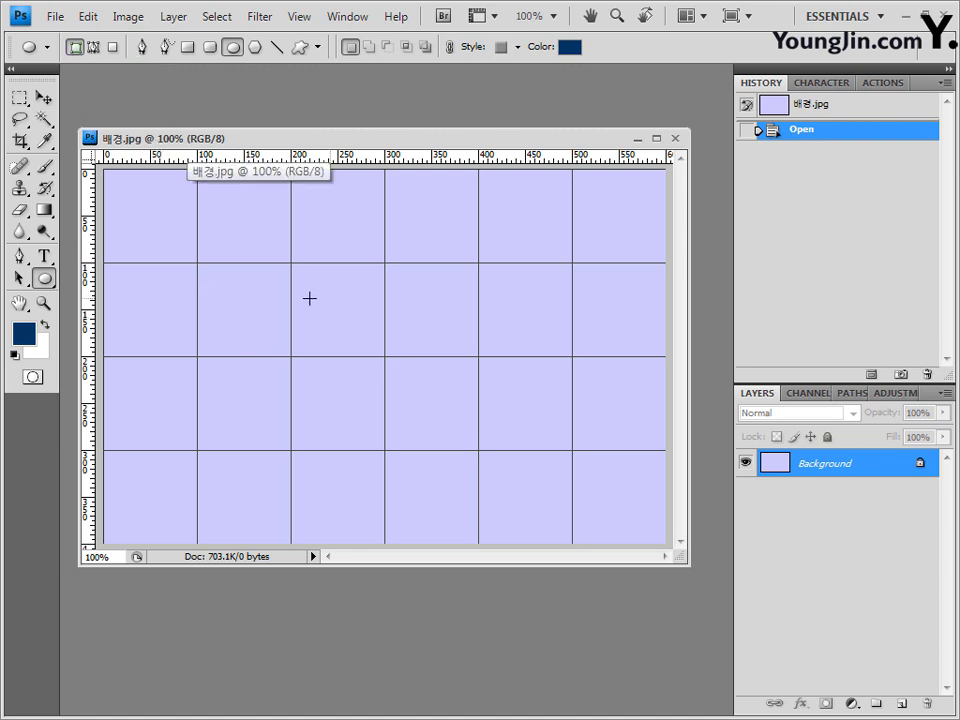
{"action": "left_click_drag", "start_coordinate": [225, 256], "coordinate": [330, 357]}
{"action": "key", "text": "shift"}
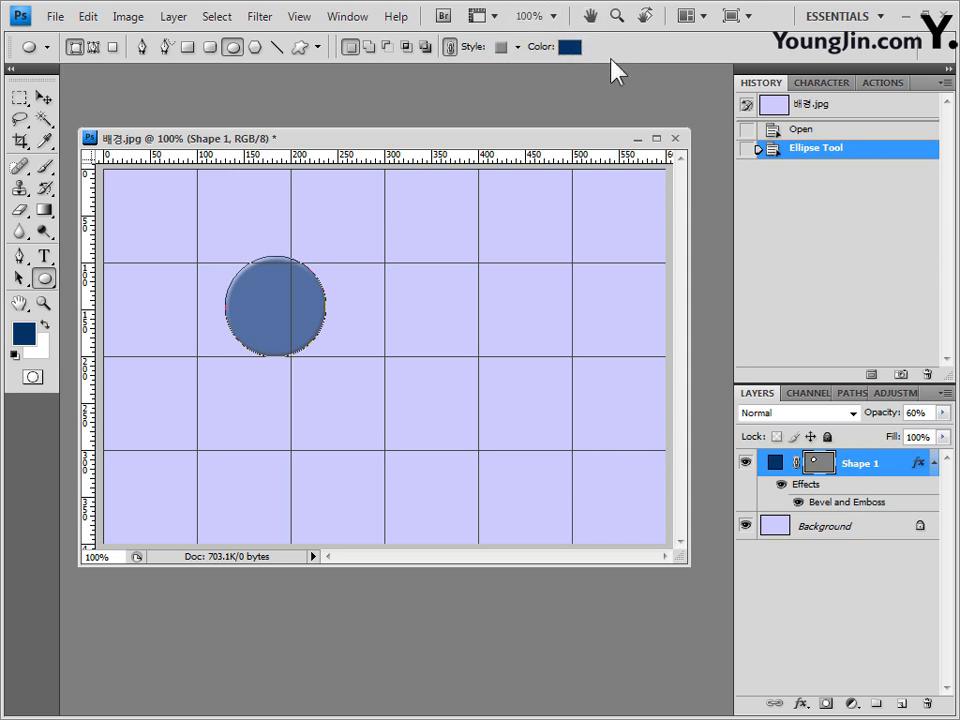
{"action": "left_click", "coordinate": [838, 130]}
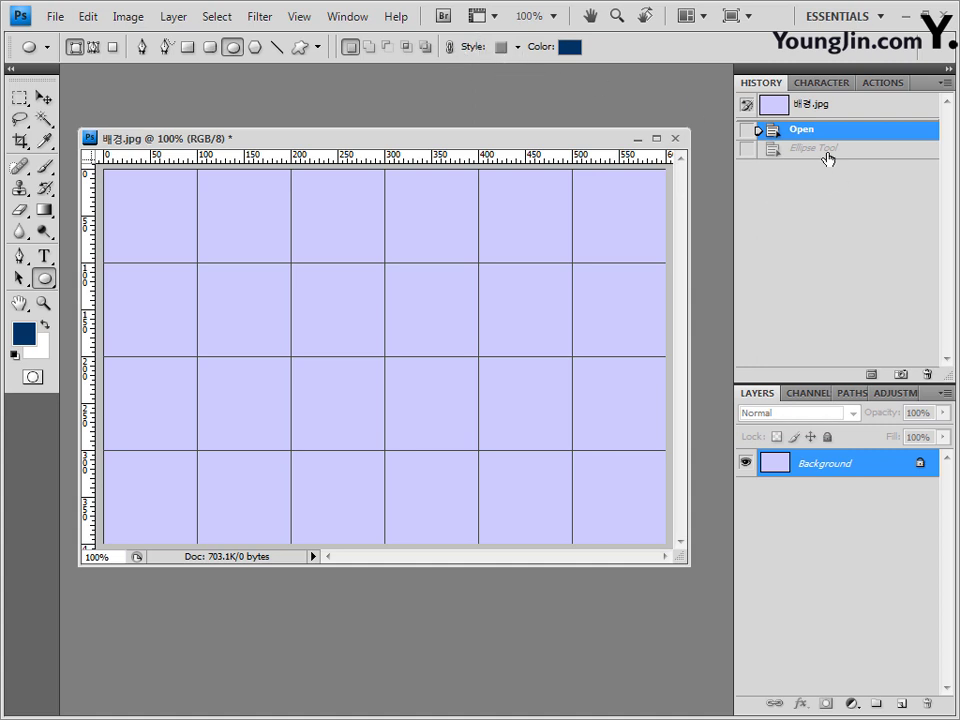
{"action": "left_click", "coordinate": [768, 150]}
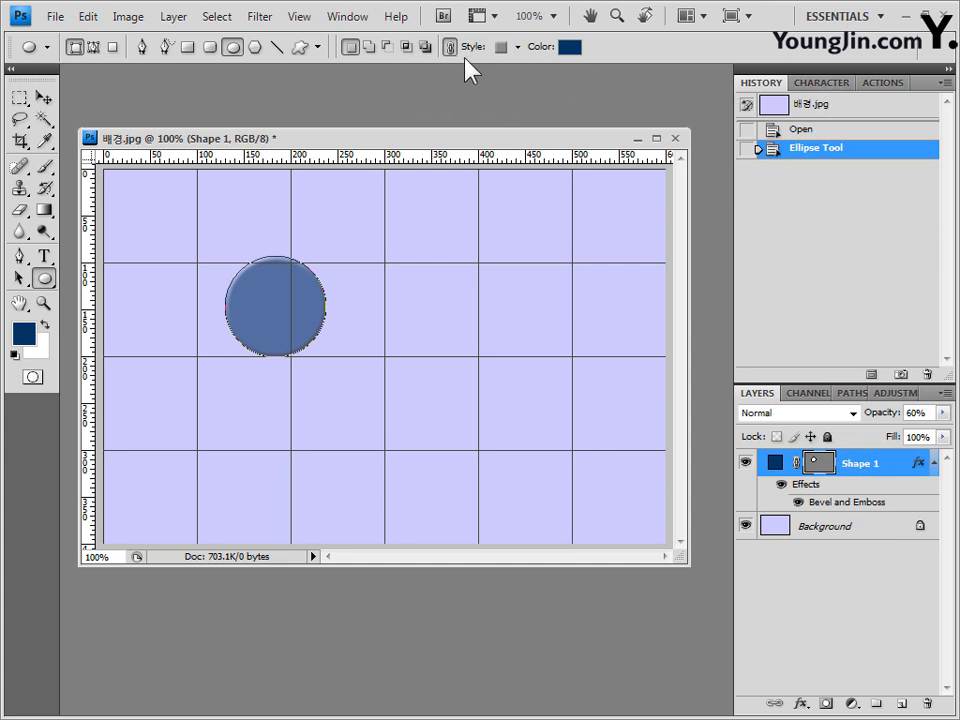
Step: Remove the layer style from the circle and set its fill colour to ff6699
{"action": "left_click", "coordinate": [518, 47]}
{"action": "left_click", "coordinate": [414, 90]}
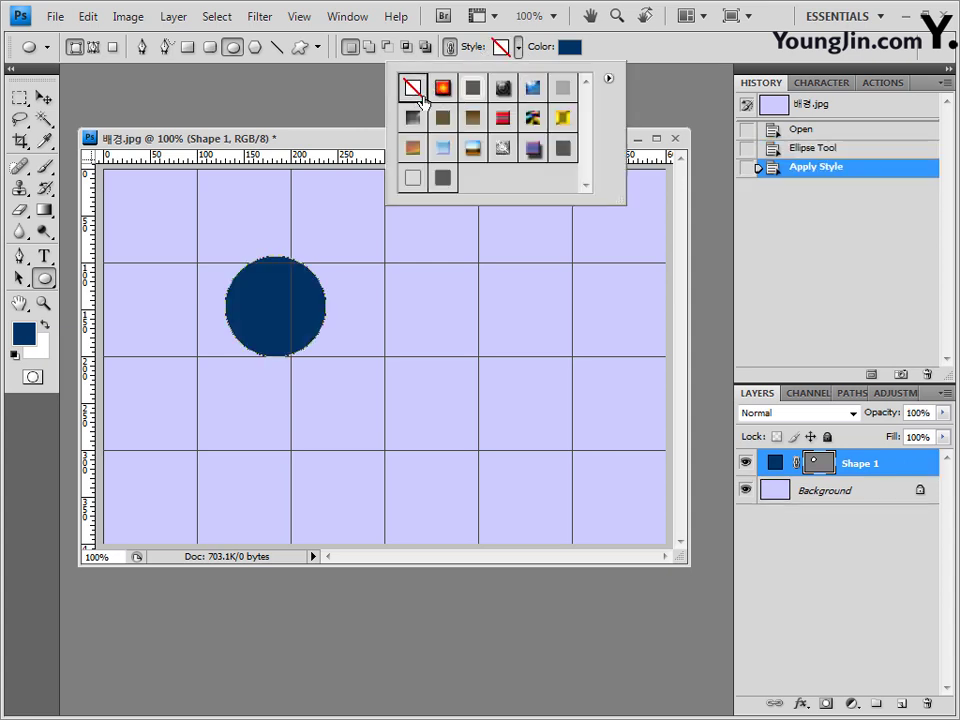
{"action": "left_click", "coordinate": [569, 47]}
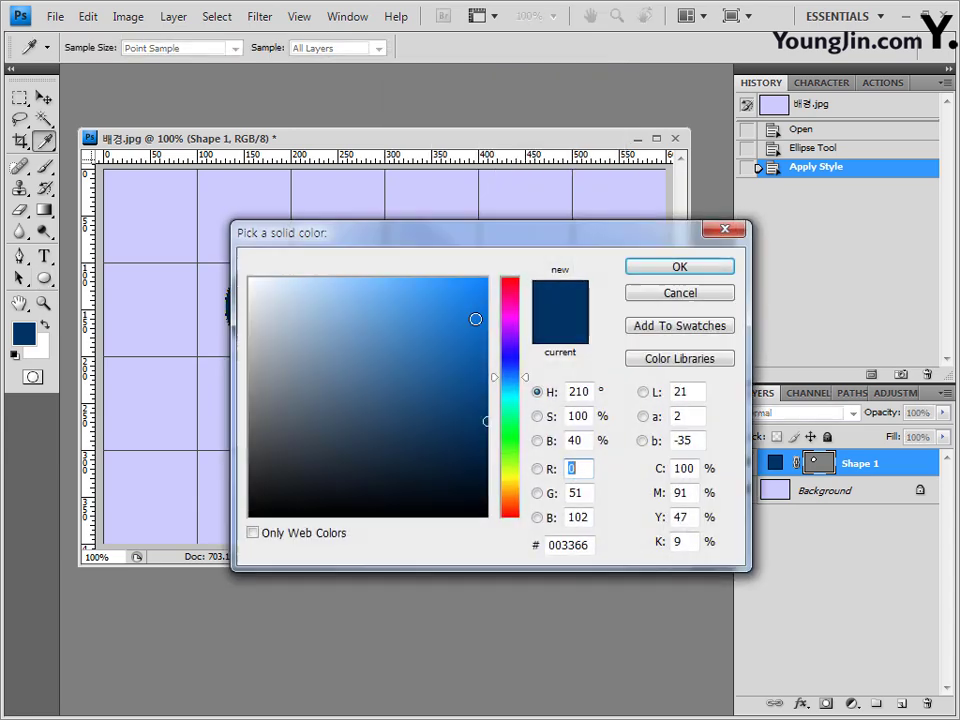
{"action": "left_click_drag", "start_coordinate": [592, 546], "coordinate": [493, 558]}
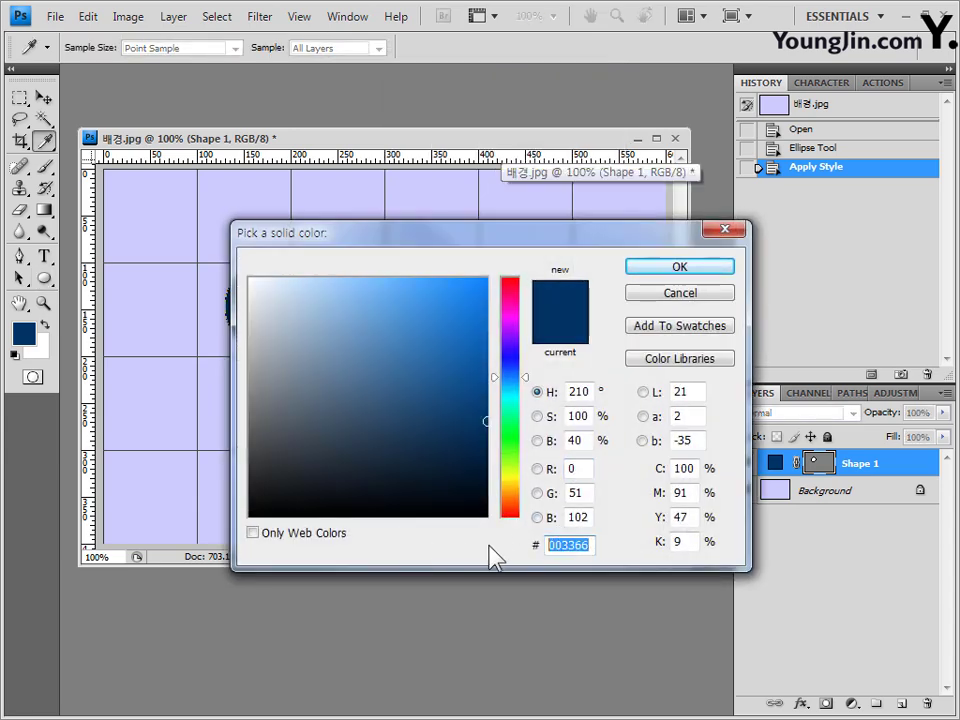
{"action": "type", "text": "ff6699"}
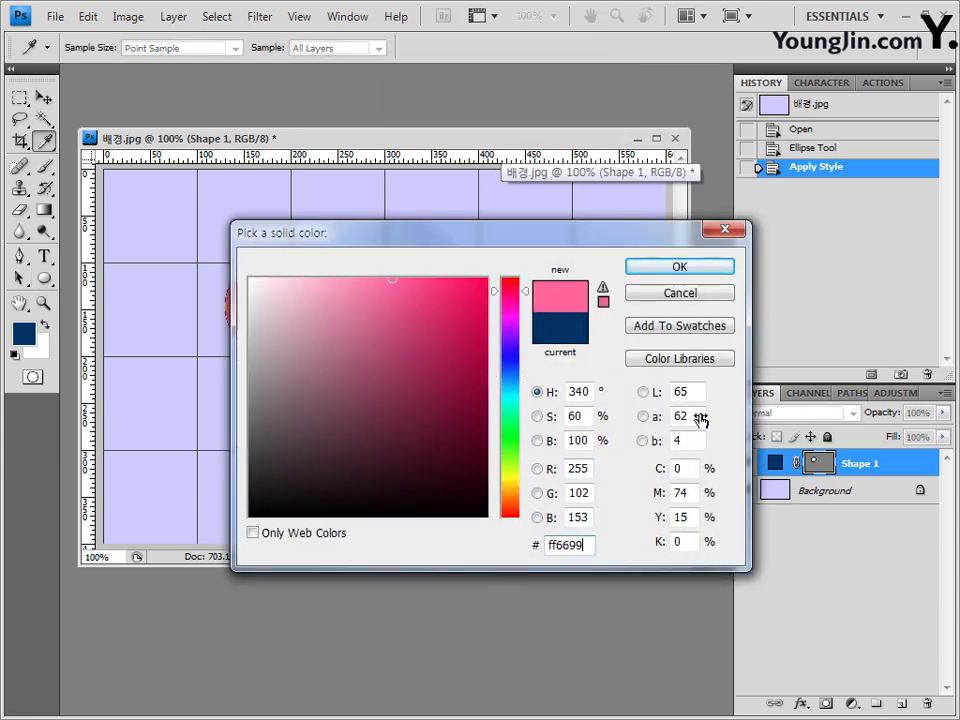
{"action": "left_click", "coordinate": [704, 271]}
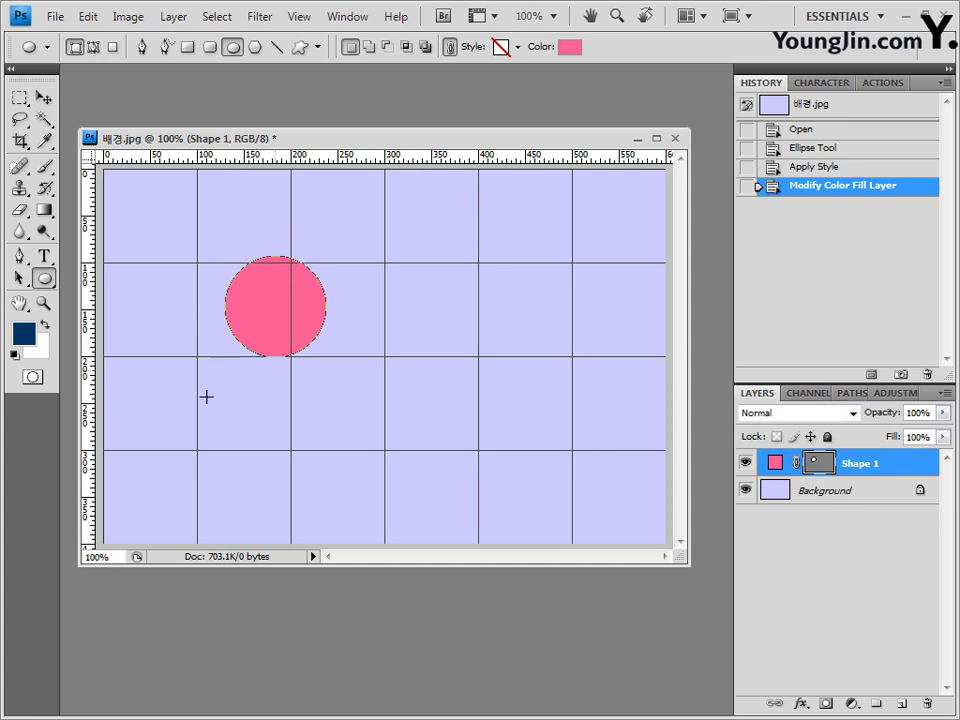
Step: Move the pink circle slightly upward and enlarge it proportionally to about 144%, centred near X 200 px, Y 148 px
{"action": "left_click", "coordinate": [44, 97]}
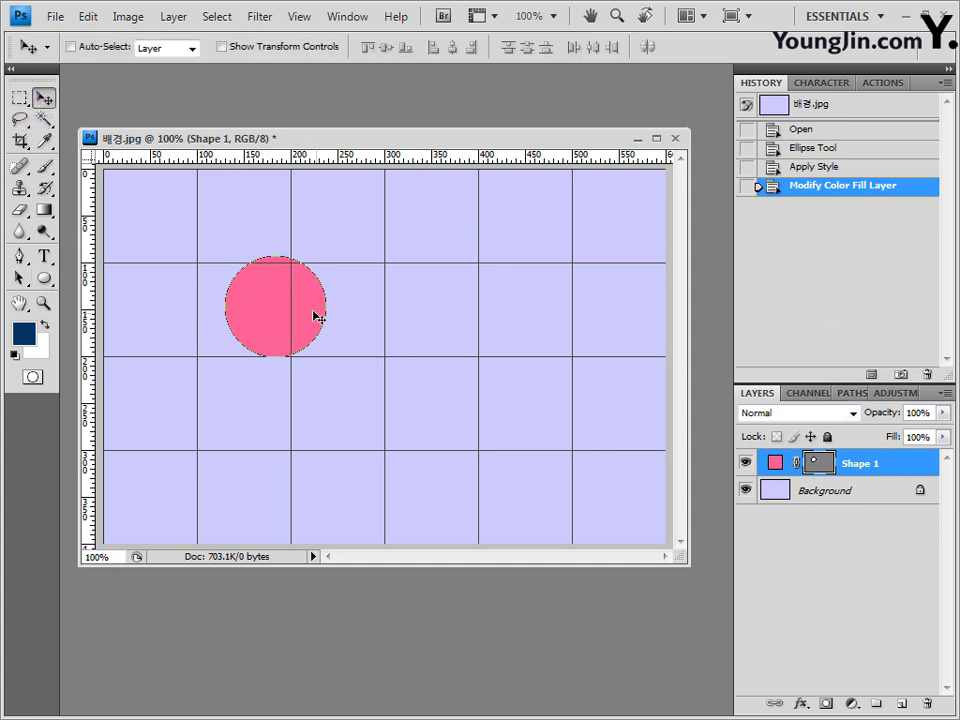
{"action": "left_click_drag", "start_coordinate": [317, 315], "coordinate": [305, 302]}
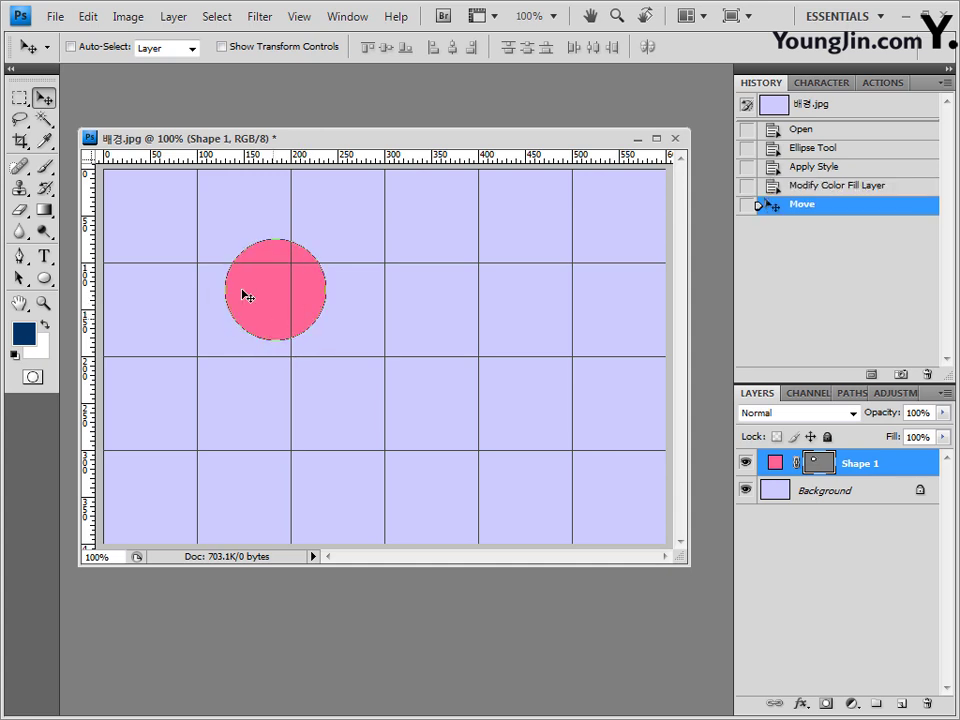
{"action": "key", "text": "ctrl+t"}
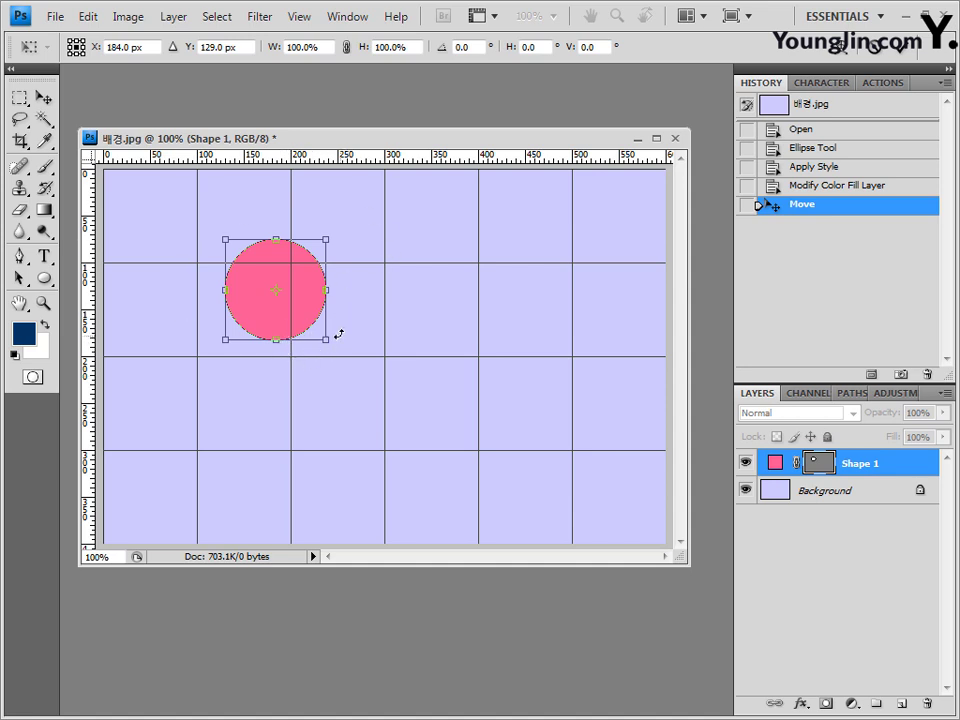
{"action": "mouse_move", "coordinate": [329, 341]}
{"action": "left_mouse_down"}
{"action": "mouse_move", "coordinate": [335, 349]}
{"action": "mouse_move", "coordinate": [330, 343]}
{"action": "left_mouse_up"}
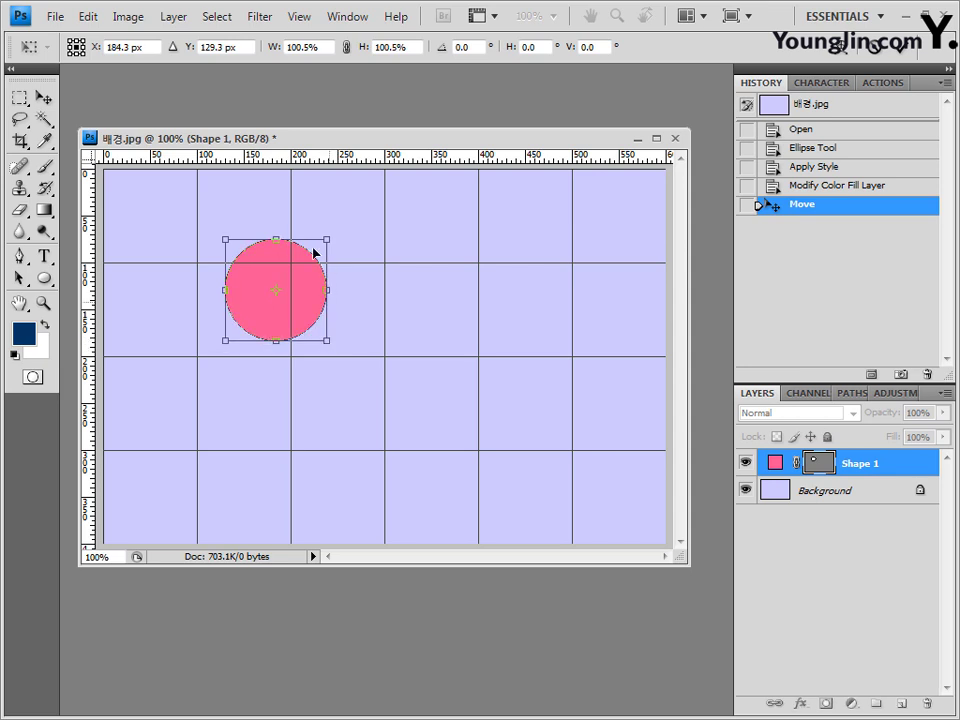
{"action": "left_click_drag", "start_coordinate": [223, 289], "coordinate": [219, 289]}
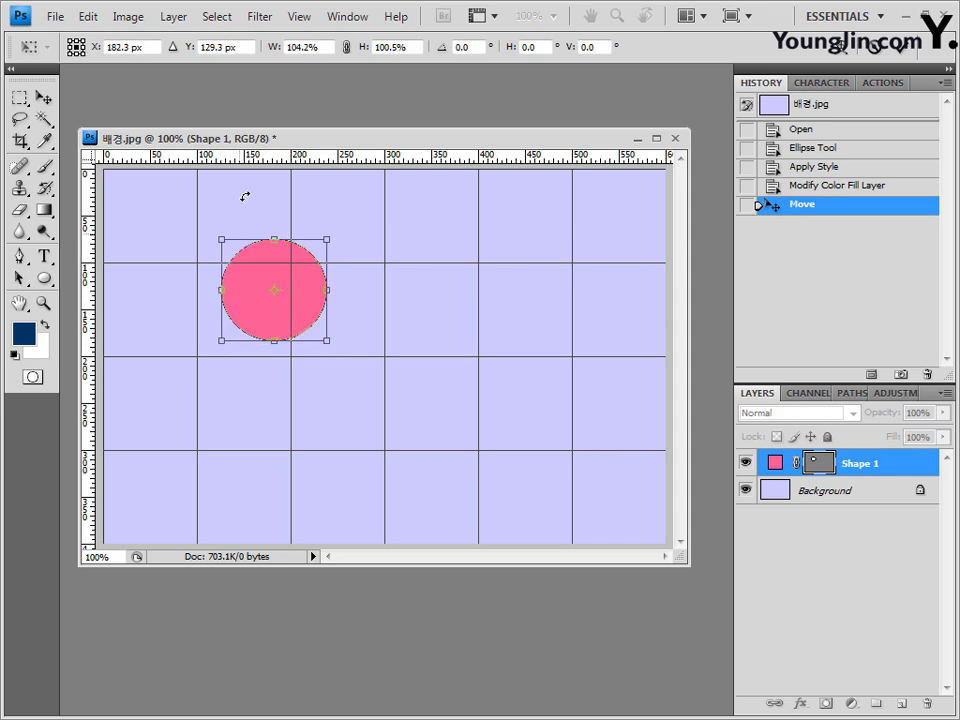
{"action": "left_click_drag", "start_coordinate": [274, 240], "coordinate": [274, 235]}
{"action": "left_click_drag", "start_coordinate": [329, 287], "coordinate": [335, 287]}
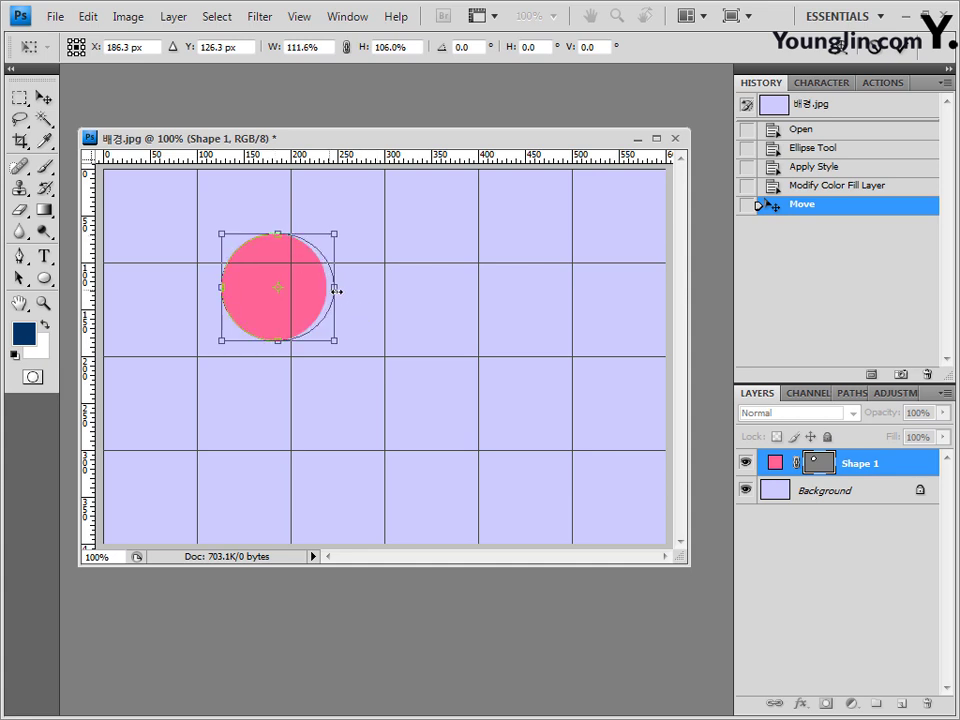
{"action": "left_click_drag", "start_coordinate": [279, 341], "coordinate": [358, 363]}
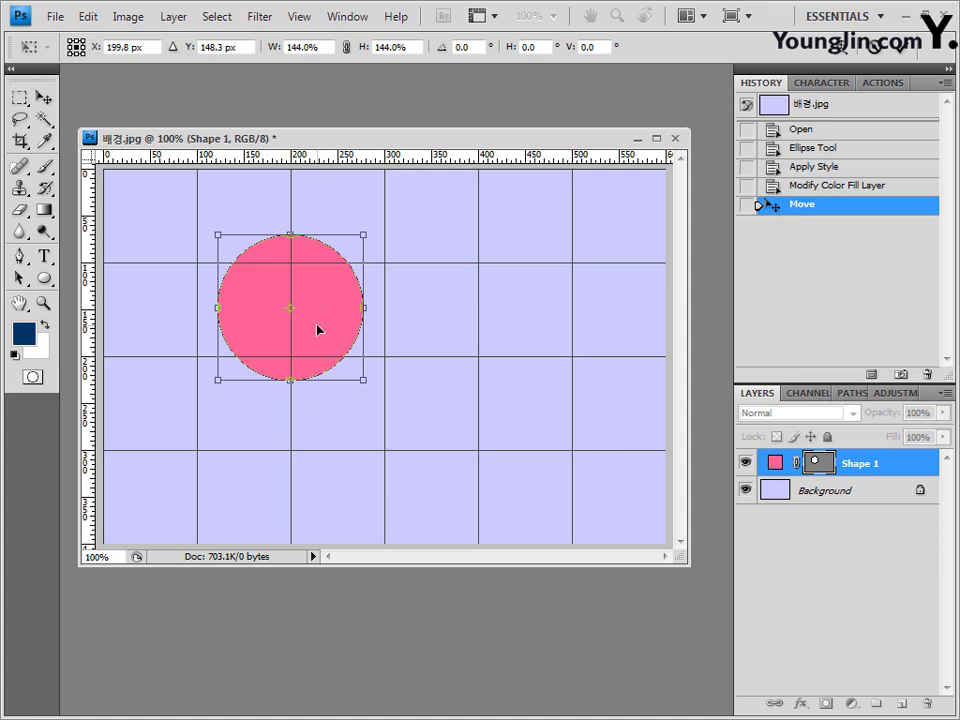
{"action": "key", "text": "Return"}
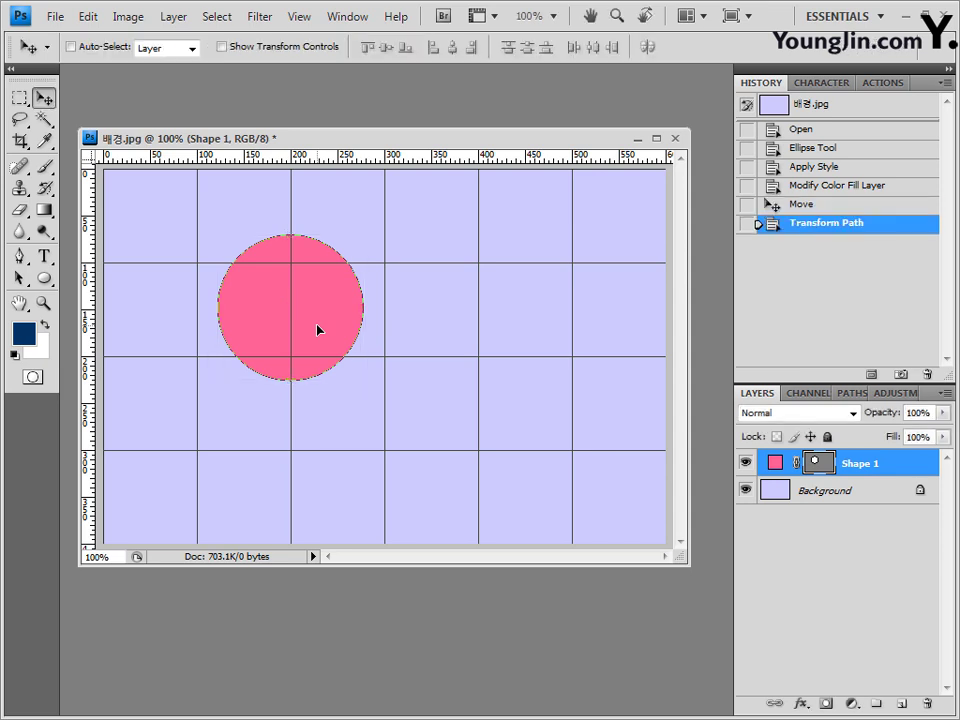
Step: Choose the Rounded Rectangle tool and set its corner radius to 20 px
{"action": "left_click", "coordinate": [20, 256]}
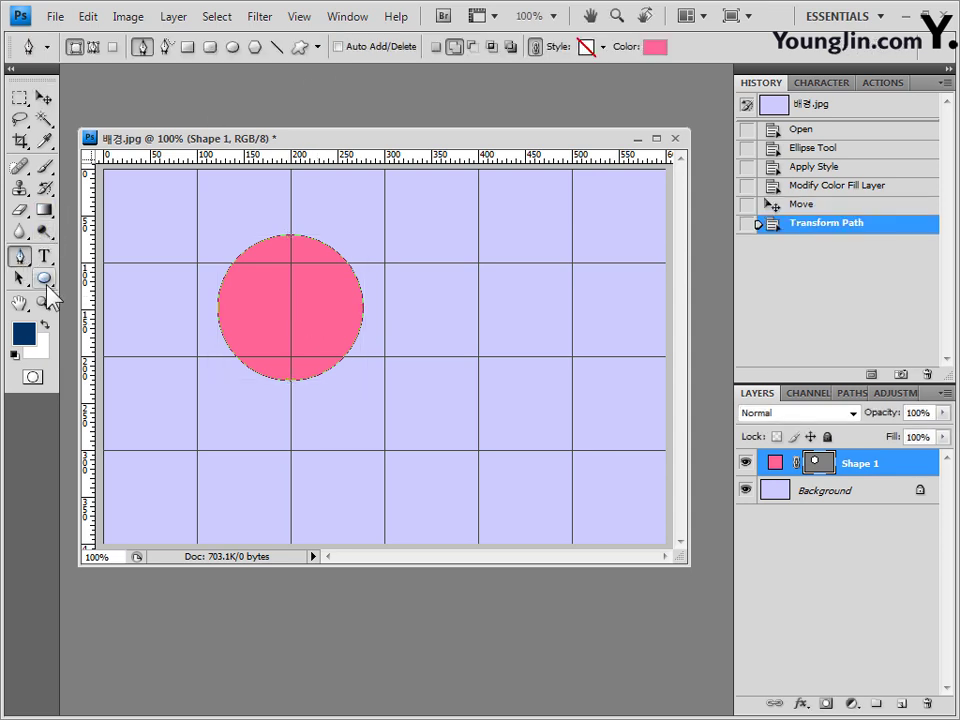
{"action": "left_click", "coordinate": [44, 279]}
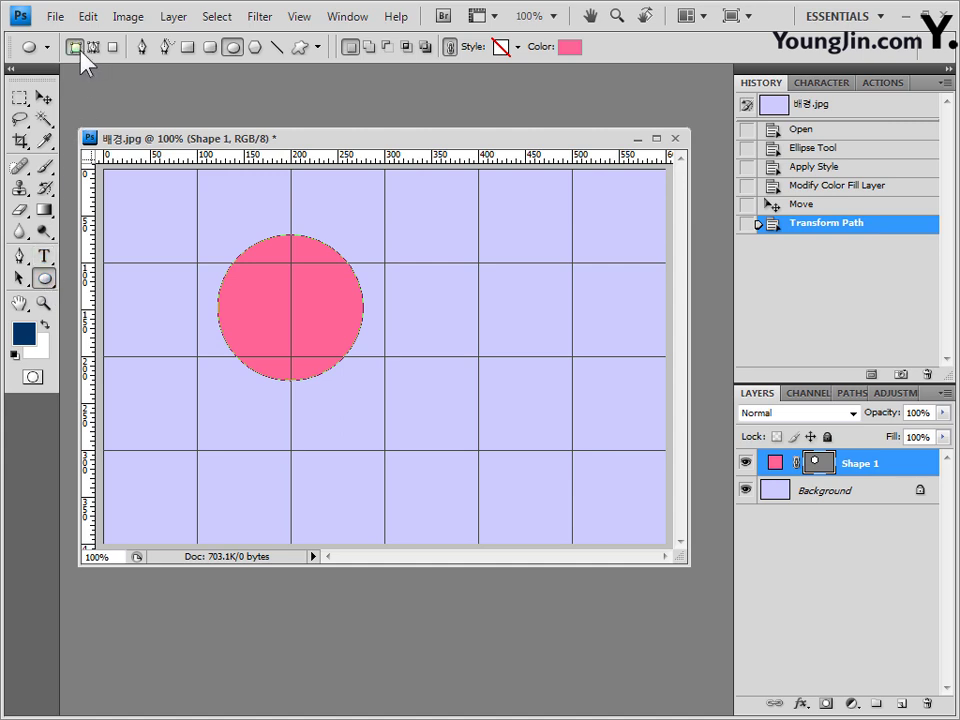
{"action": "left_click", "coordinate": [210, 47]}
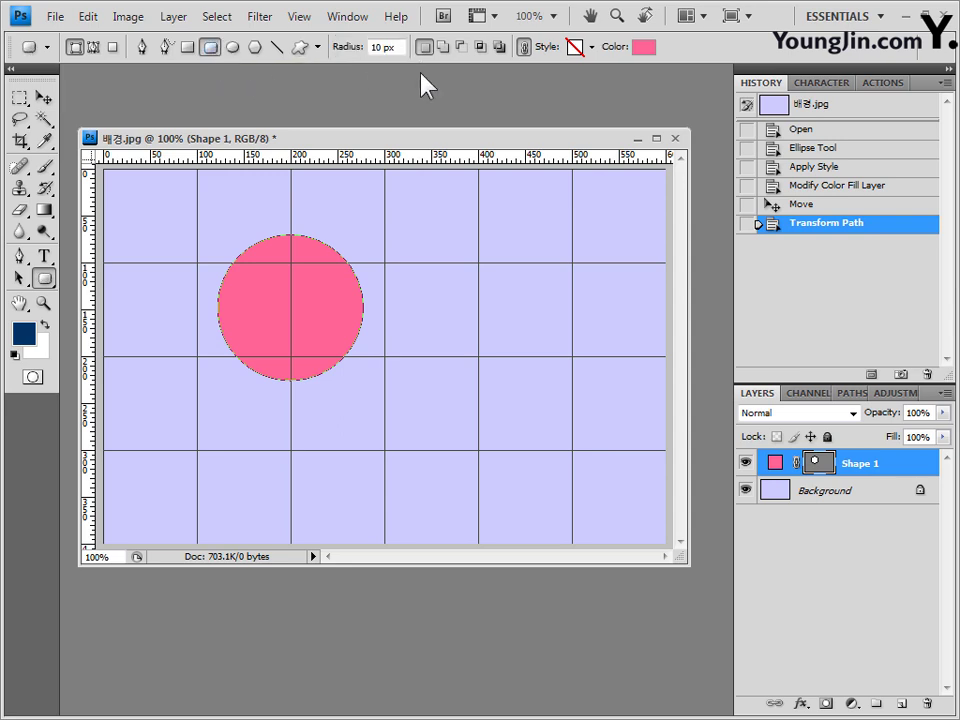
{"action": "left_click", "coordinate": [347, 47]}
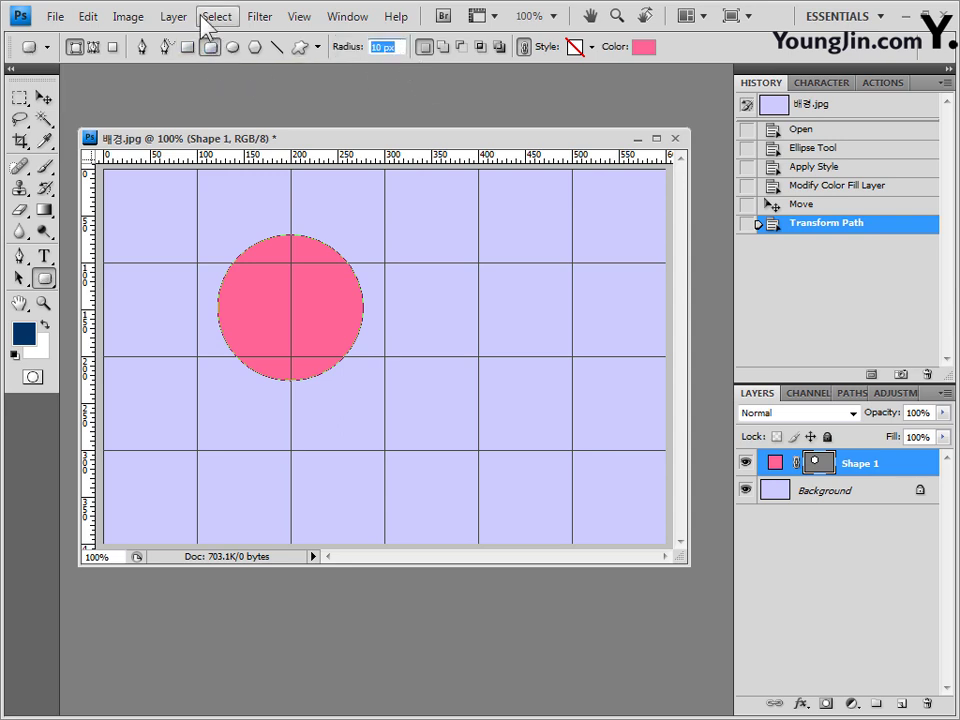
{"action": "type", "text": "20"}
{"action": "key", "text": "Return"}
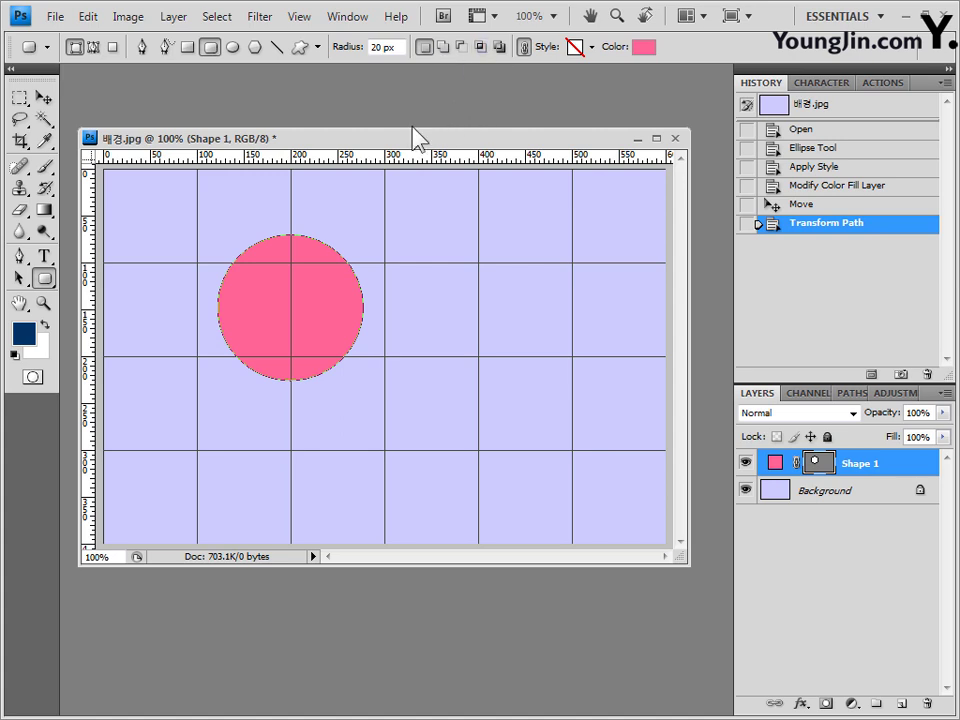
Step: Try drawing a rounded rectangle about 109 × 167 px as a new shape layer over the circle's lower-right part, and undo it
{"action": "left_click", "coordinate": [441, 48]}
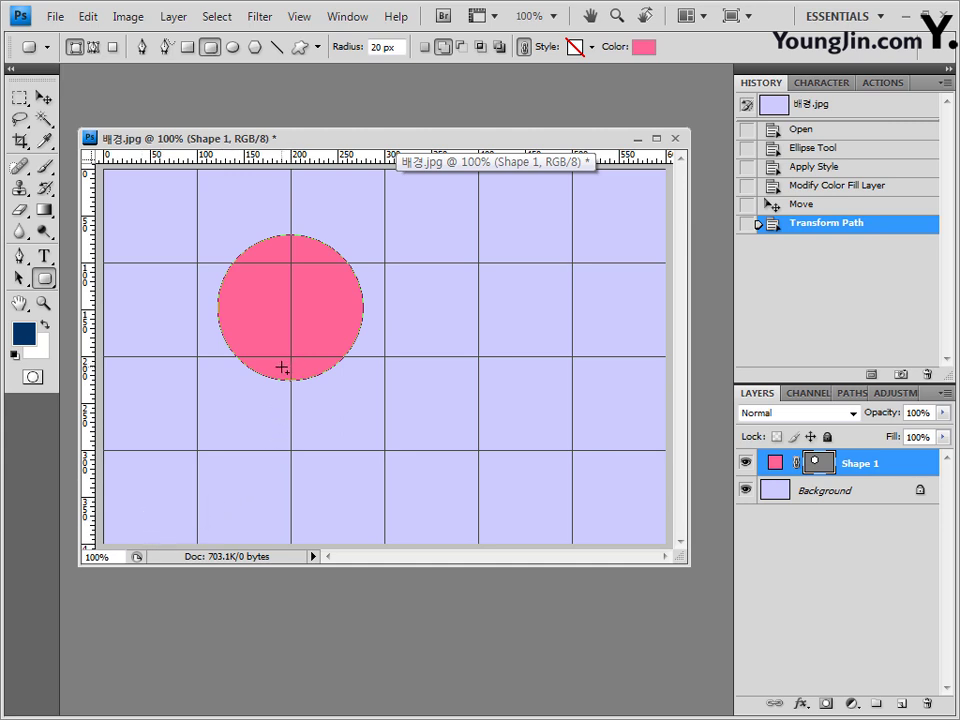
{"action": "left_click", "coordinate": [444, 50]}
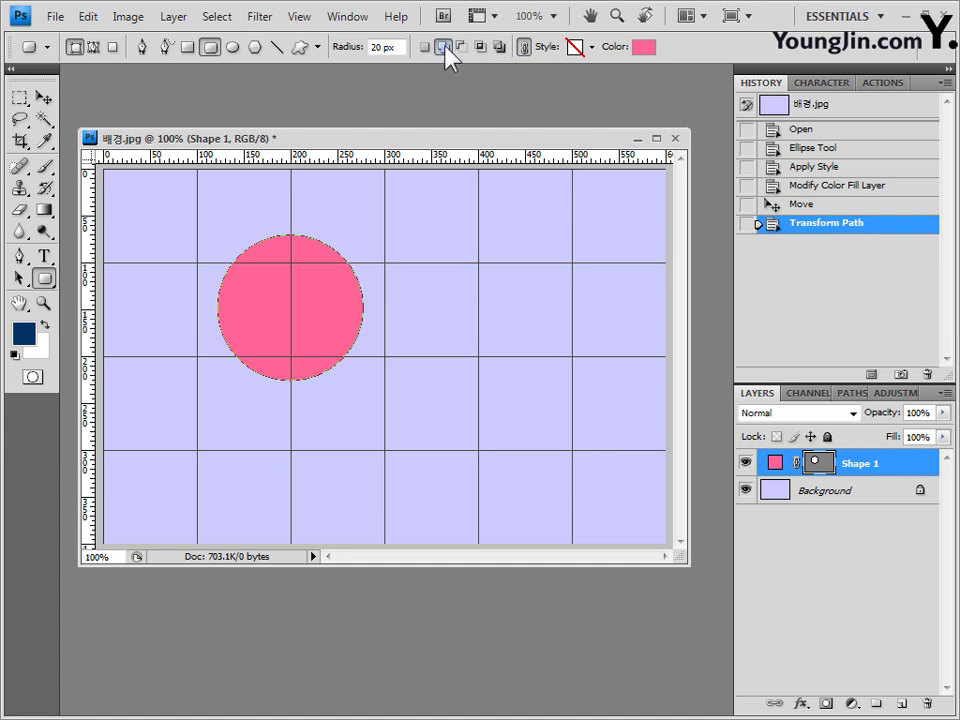
{"action": "left_click", "coordinate": [822, 468]}
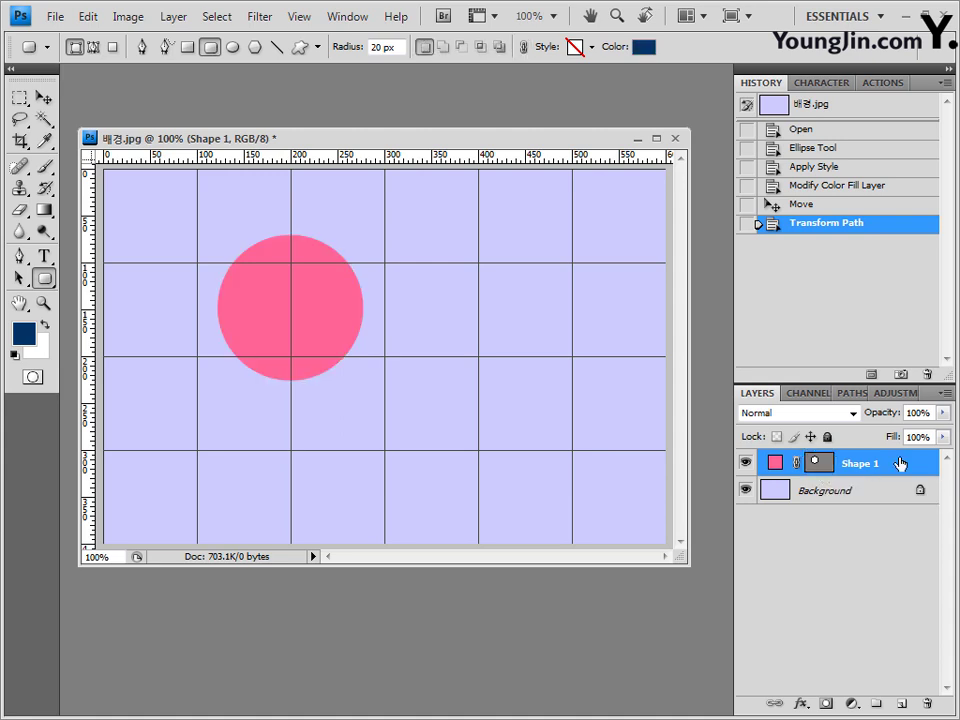
{"action": "left_click", "coordinate": [818, 468]}
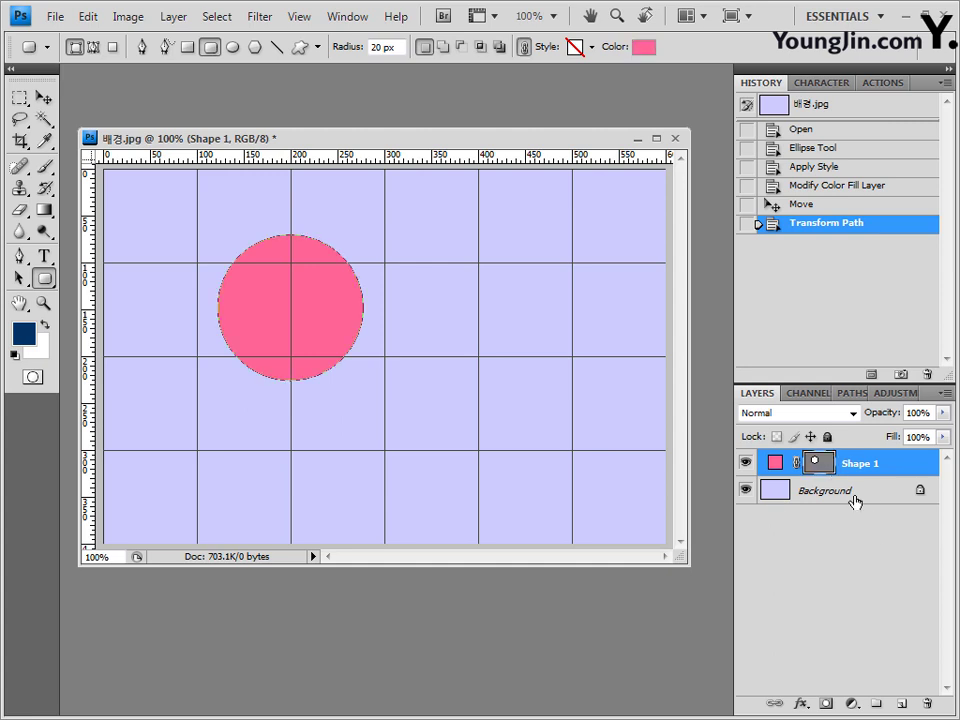
{"action": "left_click", "coordinate": [427, 52]}
{"action": "mouse_move", "coordinate": [300, 318]}
{"action": "left_mouse_down"}
{"action": "mouse_move", "coordinate": [386, 426]}
{"action": "mouse_move", "coordinate": [402, 475]}
{"action": "left_mouse_up"}
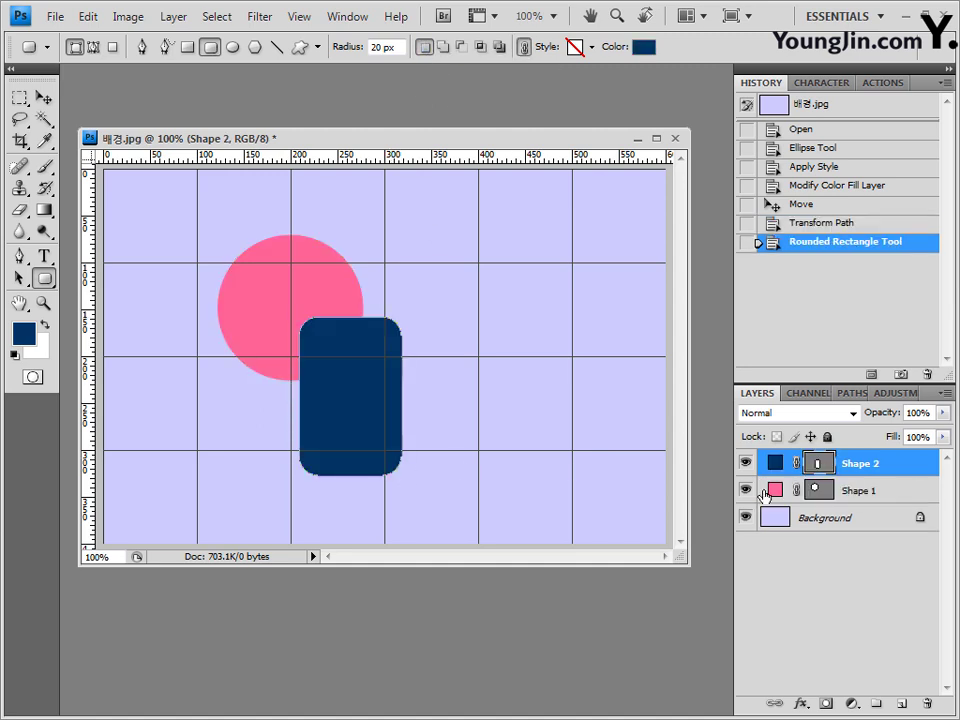
{"action": "left_click", "coordinate": [823, 225]}
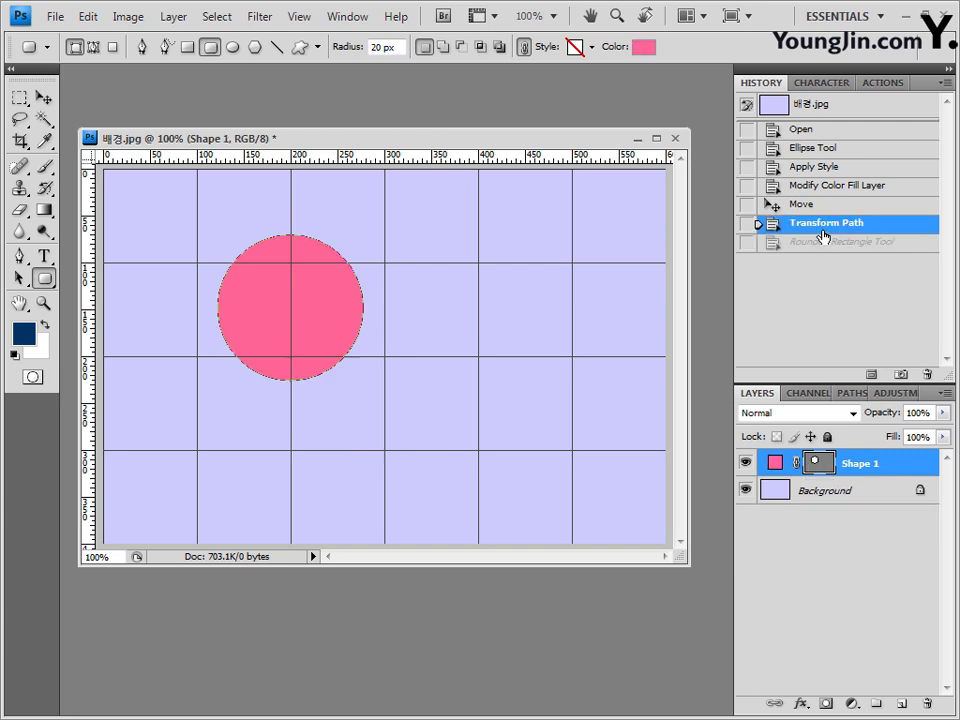
Step: Try adding a rounded rectangle about 114 × 140 px to the circle's shape area across its lower part, and undo it
{"action": "left_click", "coordinate": [820, 466]}
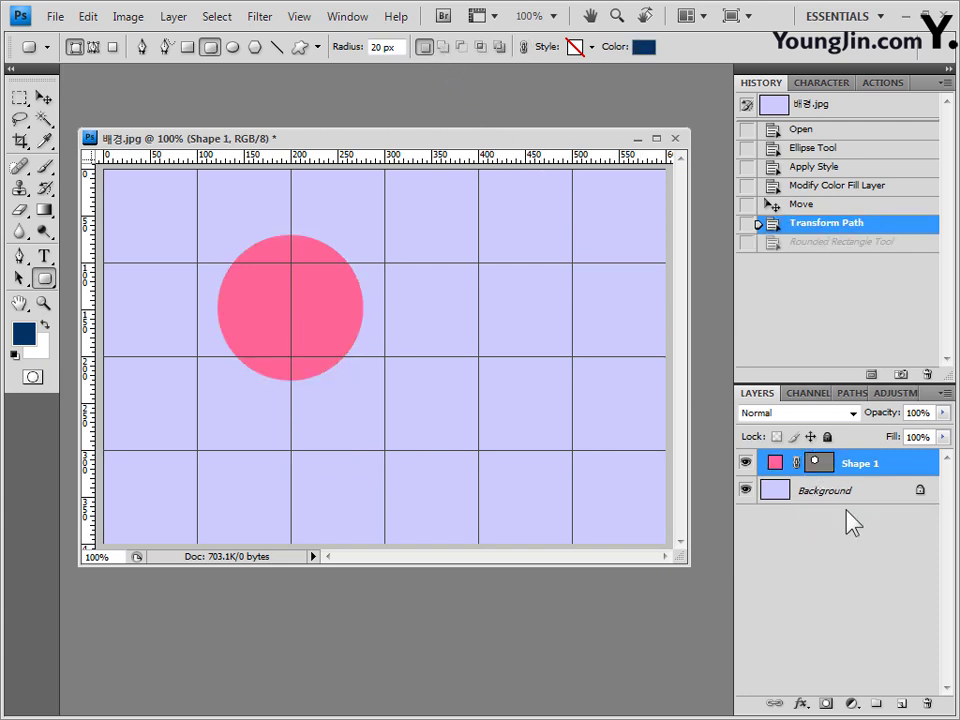
{"action": "left_click", "coordinate": [822, 468]}
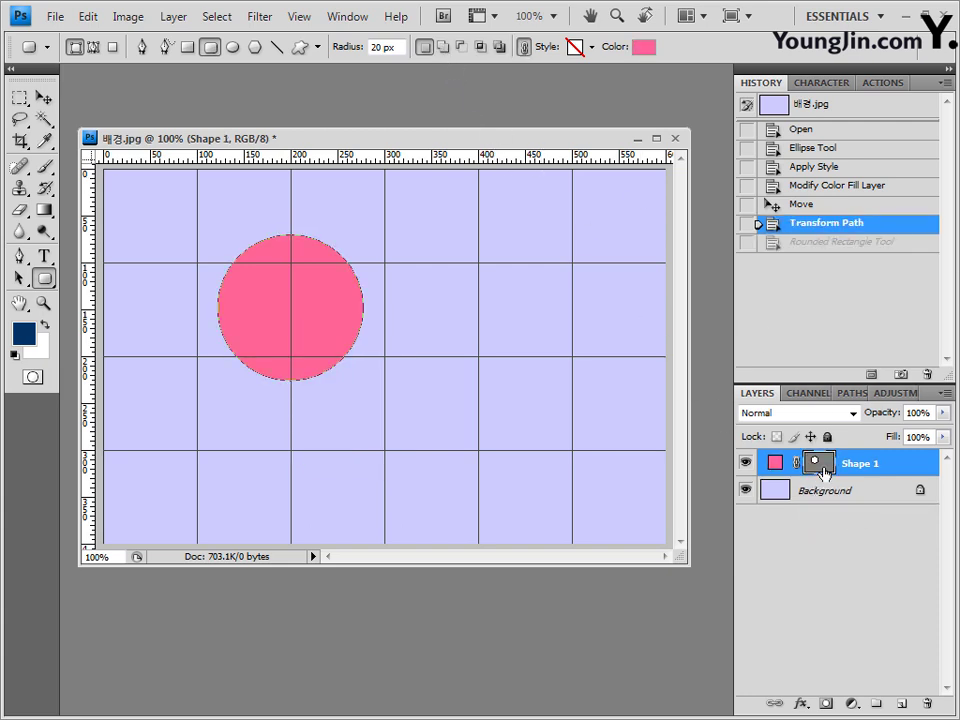
{"action": "left_click", "coordinate": [443, 47]}
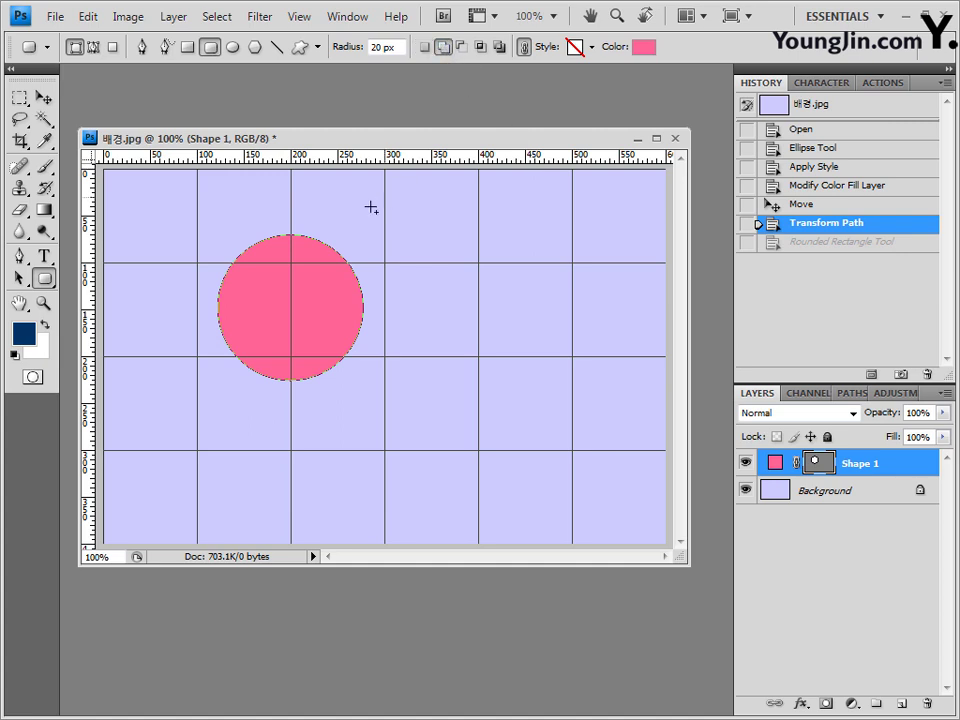
{"action": "left_click_drag", "start_coordinate": [247, 324], "coordinate": [354, 456]}
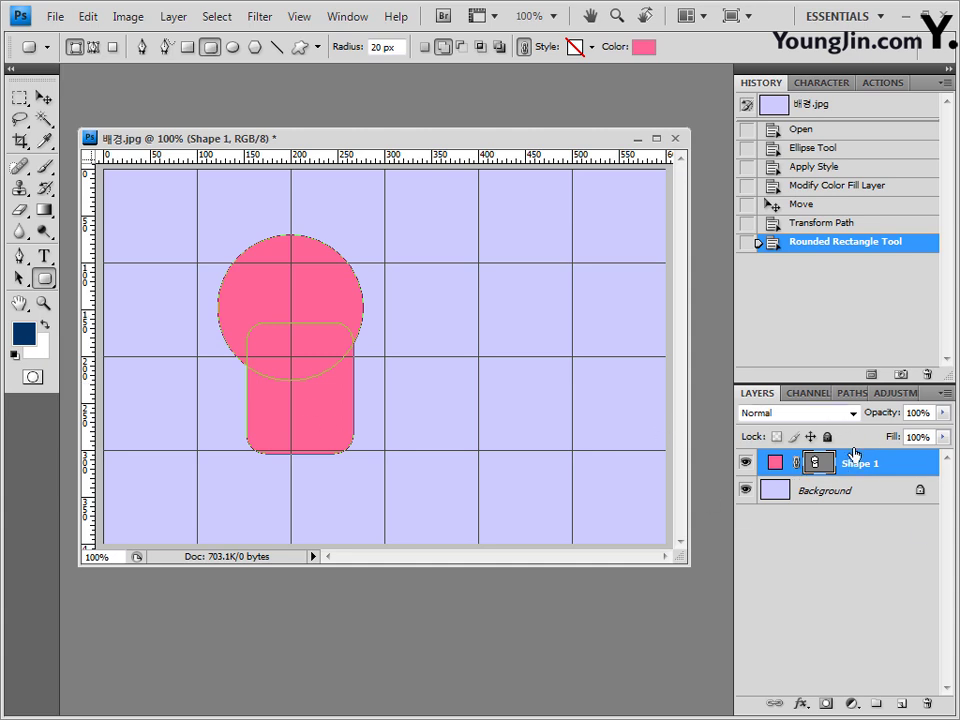
{"action": "key", "text": "ctrl+z"}
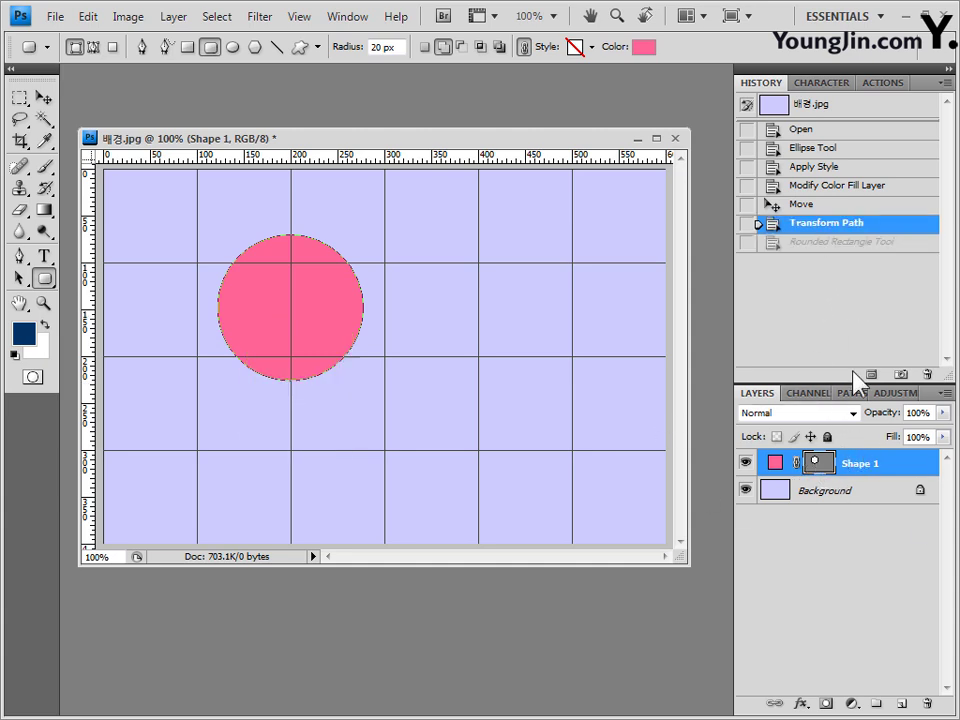
Step: Try subtracting a rounded rectangle about 76 × 110 px from the circle's lower part, and undo it
{"action": "left_click", "coordinate": [461, 46]}
{"action": "left_click_drag", "start_coordinate": [346, 428], "coordinate": [275, 325]}
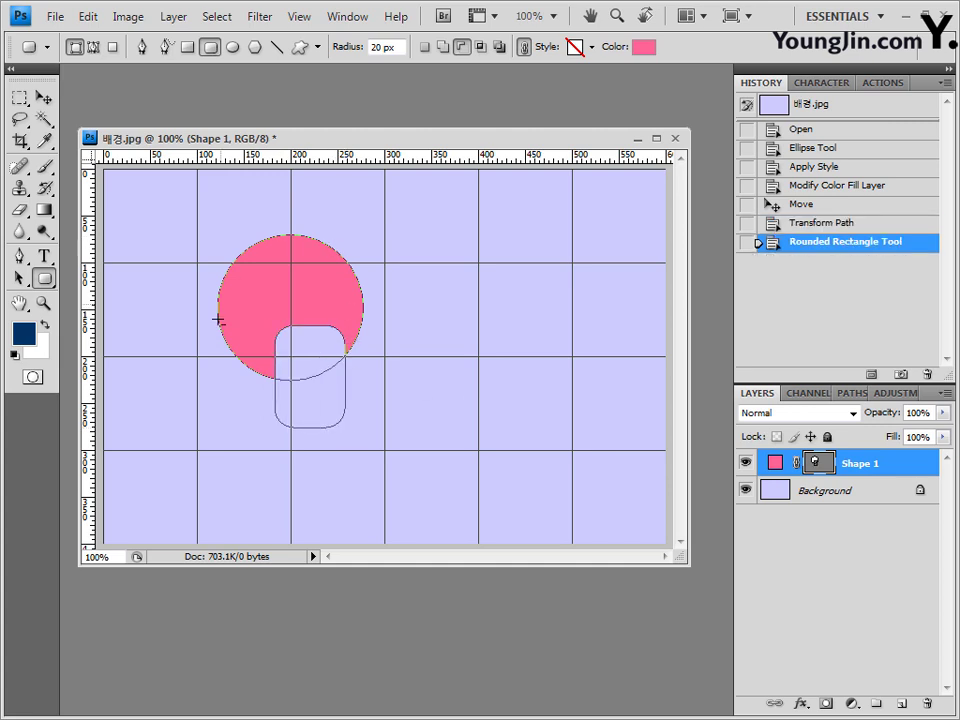
{"action": "left_click", "coordinate": [837, 227]}
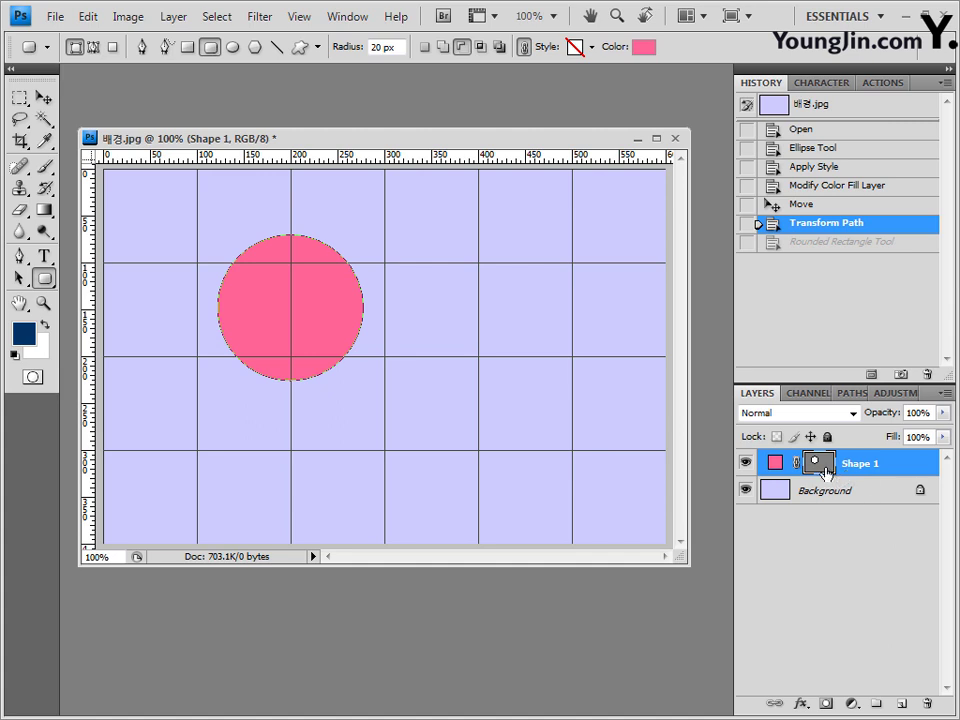
Step: Add a tall rounded rectangle about 107 × 195 px to the circle's shape area, extending down from its lower-left part
{"action": "left_click", "coordinate": [443, 47]}
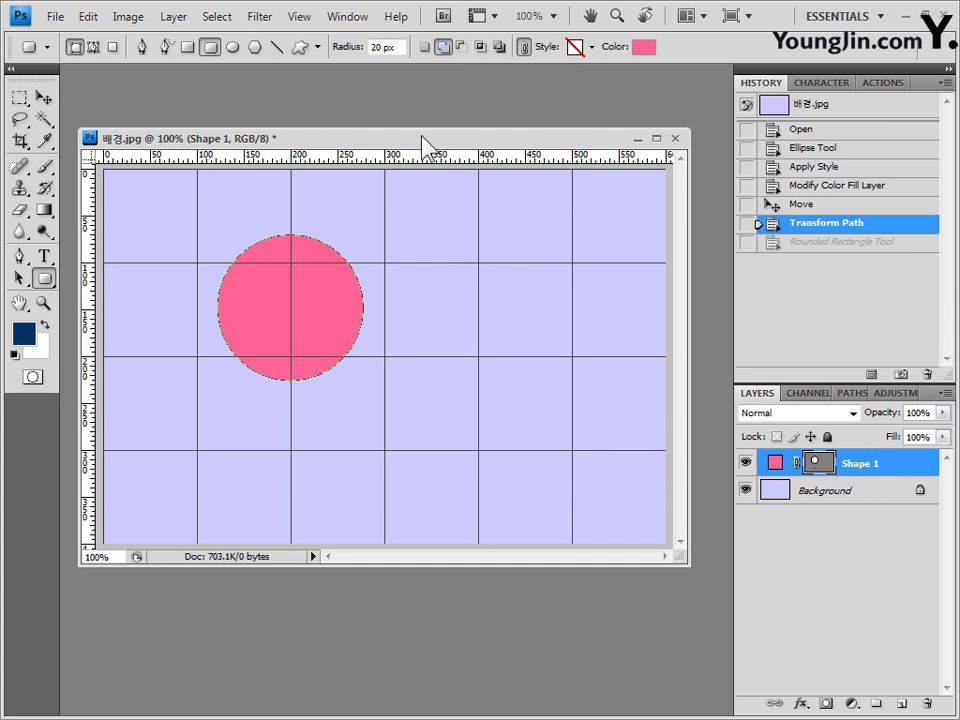
{"action": "left_click_drag", "start_coordinate": [222, 319], "coordinate": [322, 501]}
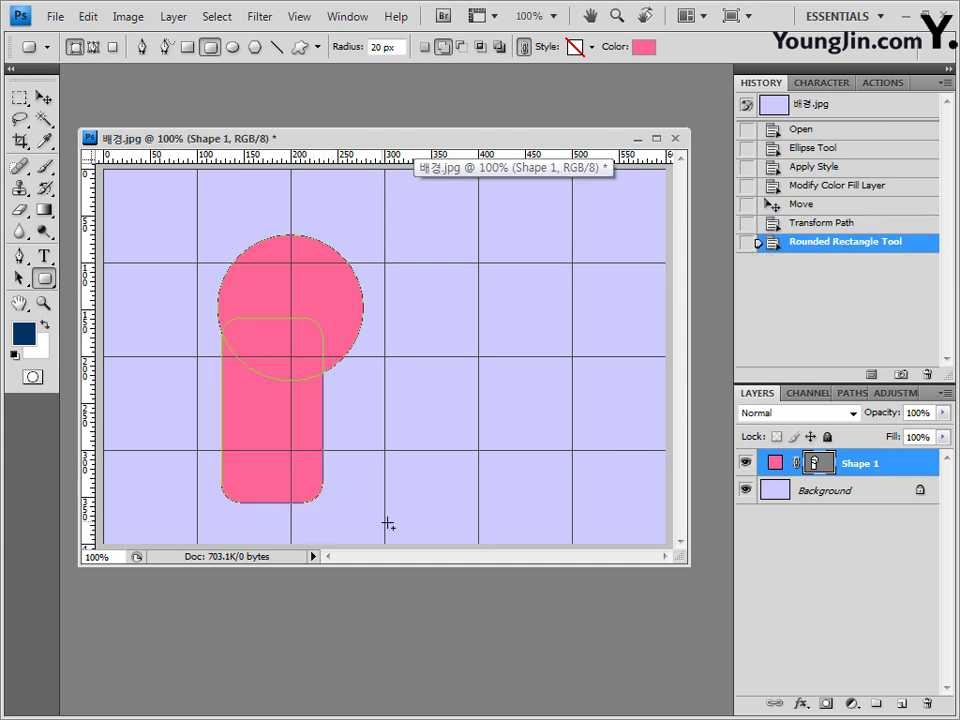
{"action": "key", "text": "ctrl+t"}
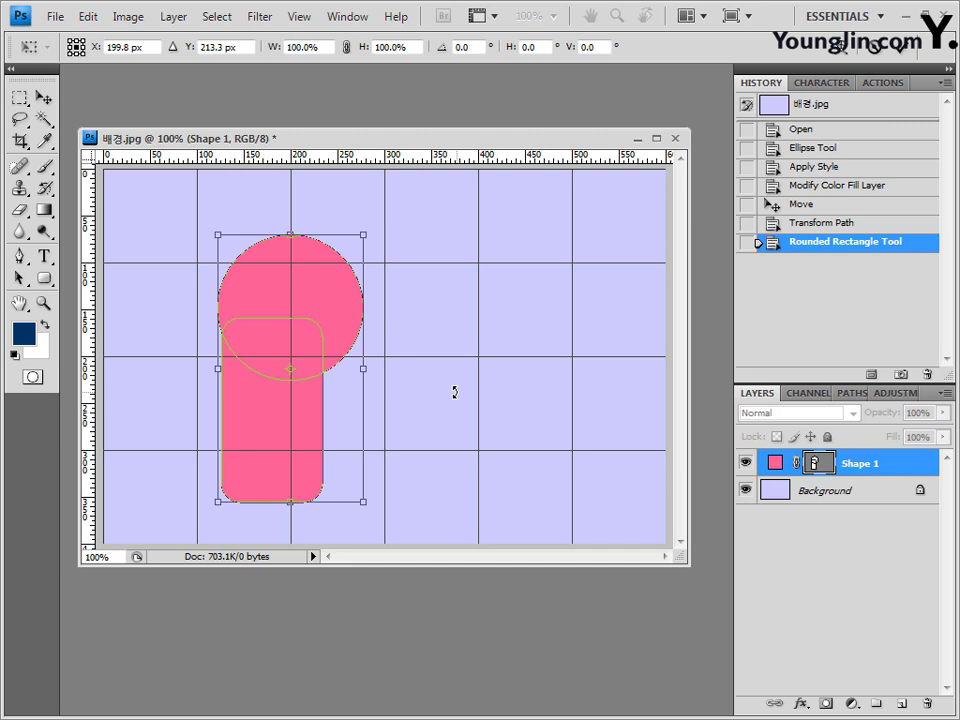
{"action": "key", "text": "Return"}
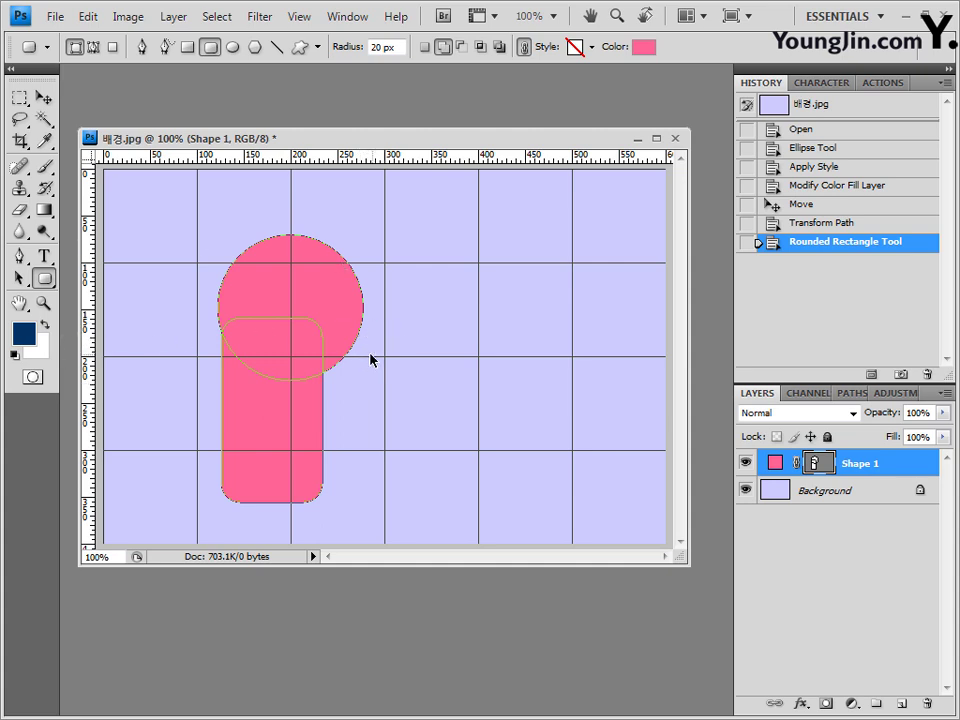
Step: Transform only the rounded rectangle path: rotate it 20.7°, scale it to 76.6% width and 100.1% height, centred at X 152.3 px, Y 277.2 px
{"action": "left_click", "coordinate": [296, 408], "text": "ctrl"}
{"action": "key", "text": "ctrl+t"}
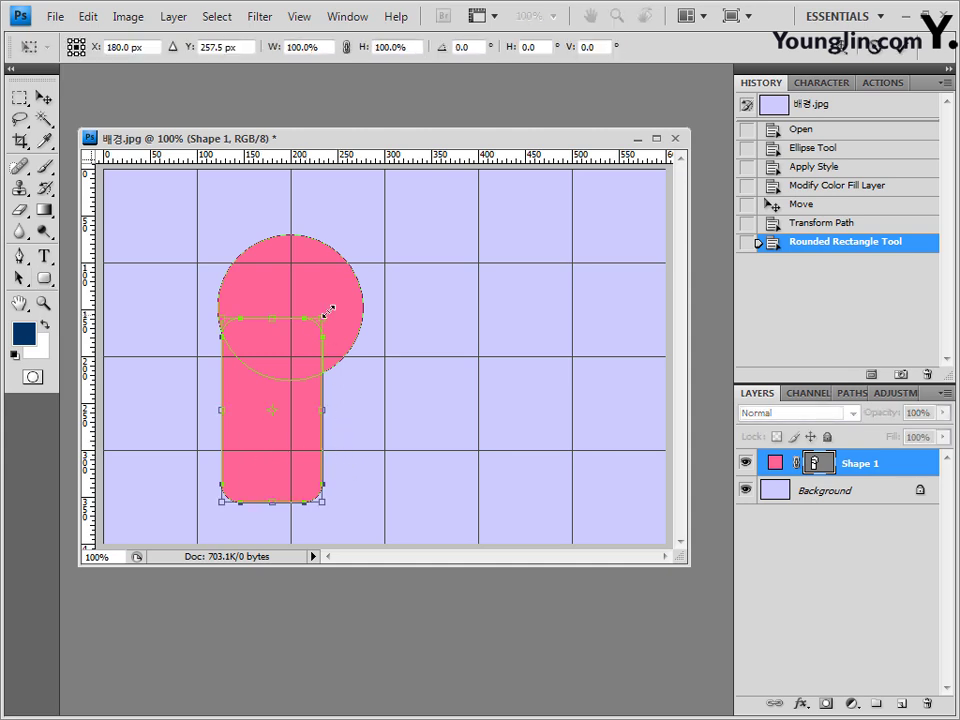
{"action": "left_click_drag", "start_coordinate": [334, 311], "coordinate": [353, 326]}
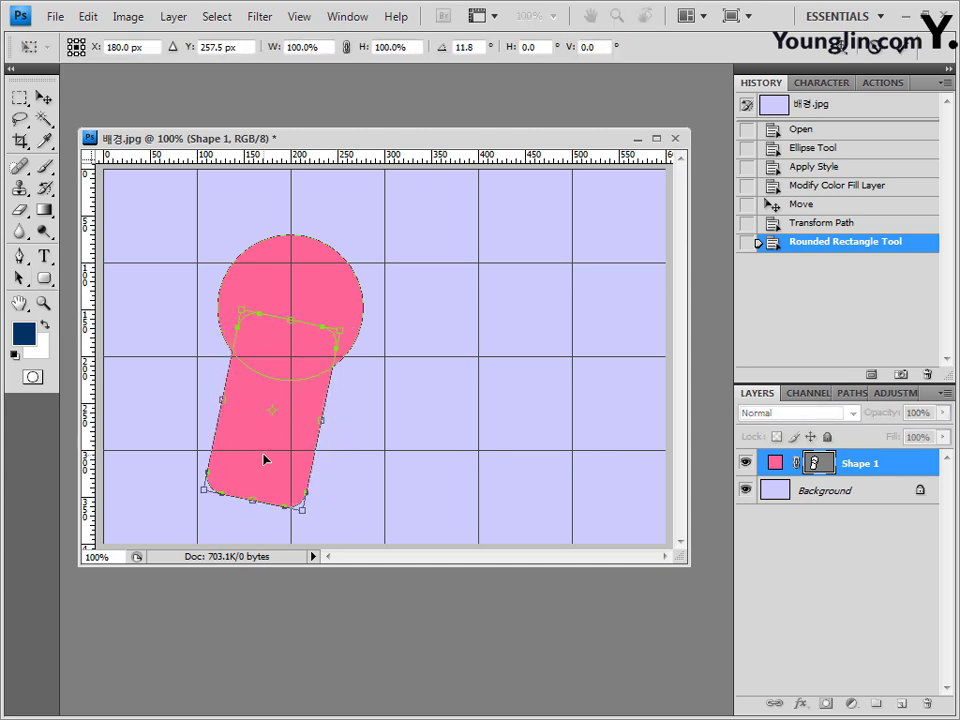
{"action": "left_click_drag", "start_coordinate": [251, 502], "coordinate": [251, 514]}
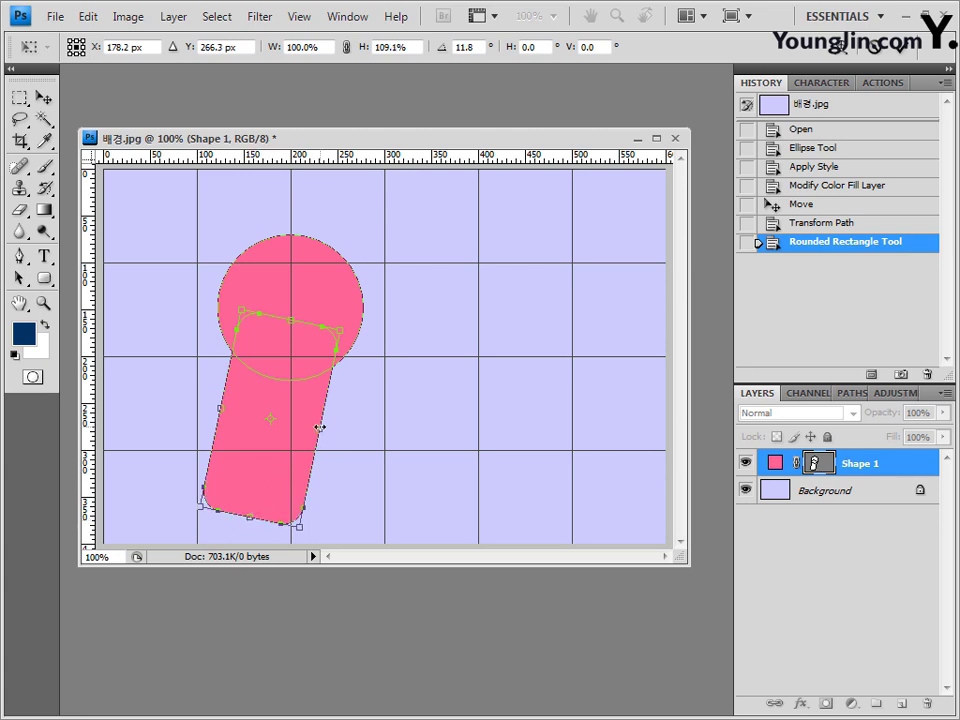
{"action": "left_click_drag", "start_coordinate": [318, 425], "coordinate": [311, 427]}
{"action": "left_click_drag", "start_coordinate": [250, 485], "coordinate": [260, 465]}
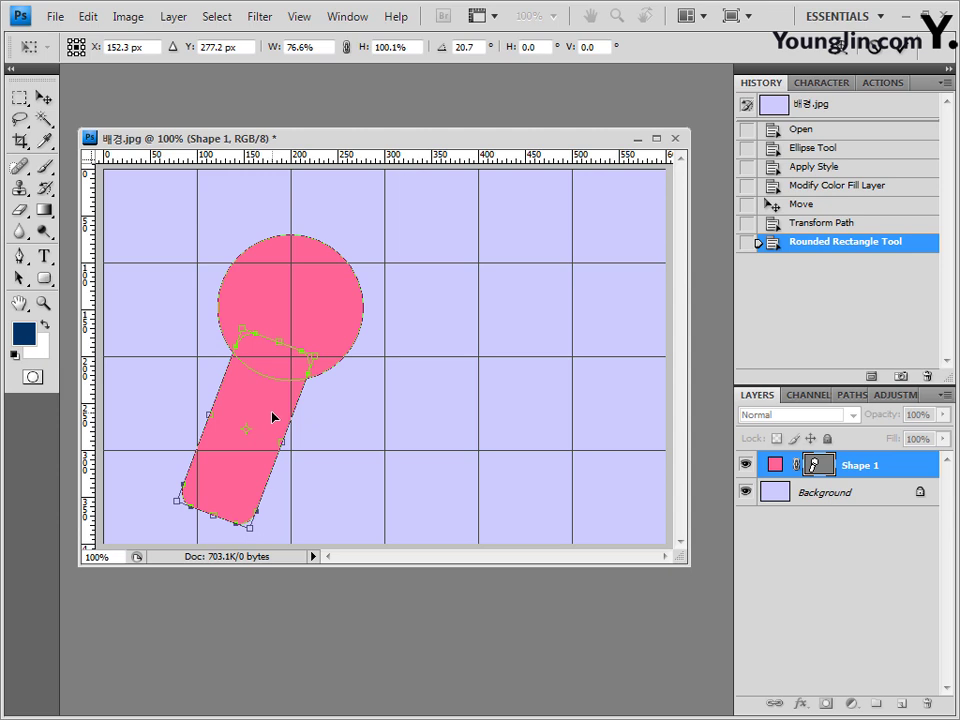
{"action": "key", "text": "Return"}
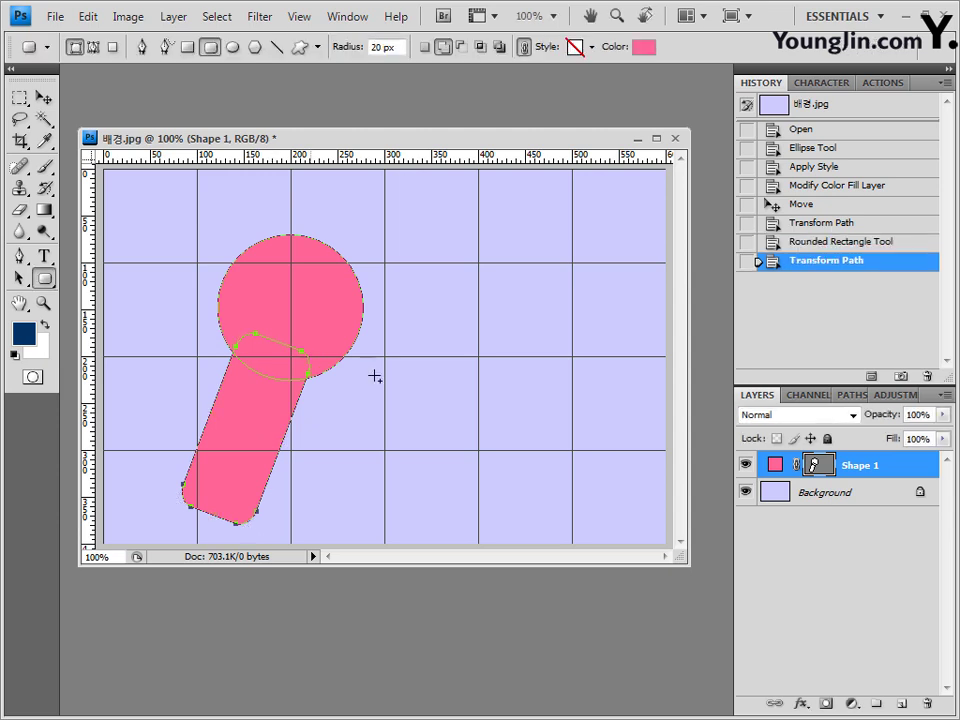
Step: Select both the circle and handle paths with the Path Selection tool and combine them into one outline
{"action": "left_click", "coordinate": [18, 279]}
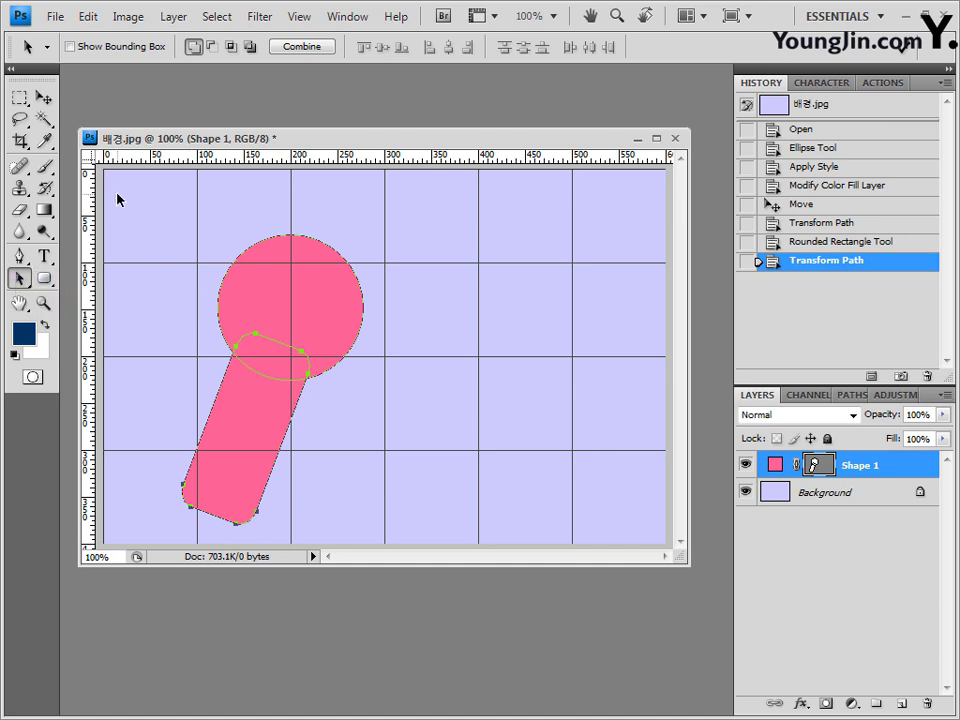
{"action": "left_click_drag", "start_coordinate": [117, 199], "coordinate": [409, 547]}
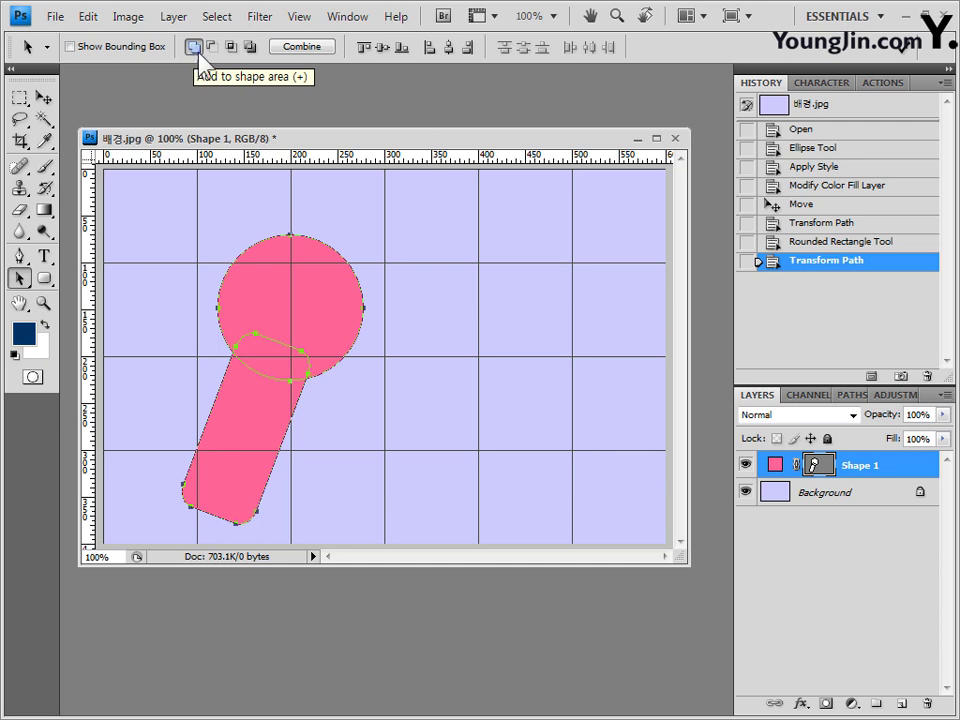
{"action": "left_click", "coordinate": [305, 50]}
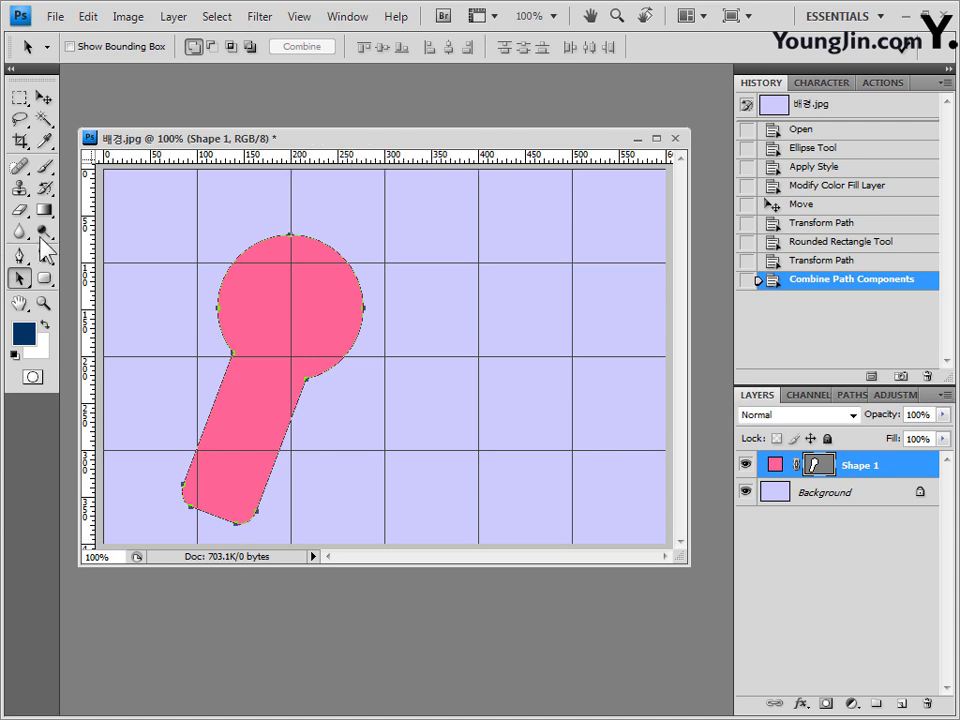
Step: Subtract a narrow vertical rounded rectangle about 13 × 211 px with a 10 px corner radius from the combined shape, over the handle
{"action": "left_click", "coordinate": [45, 283]}
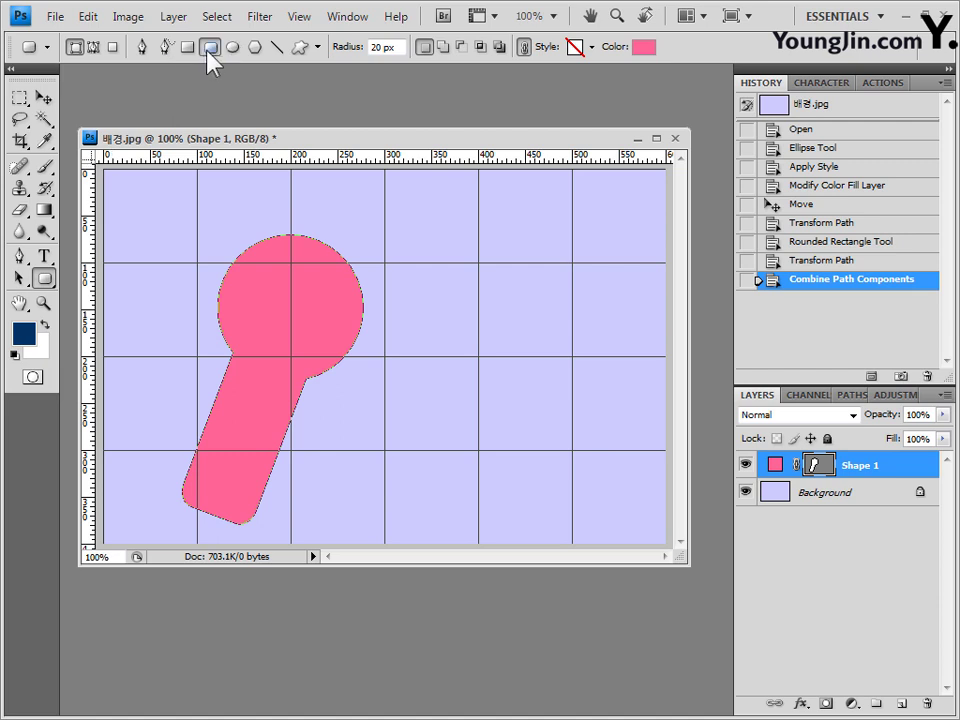
{"action": "left_click", "coordinate": [401, 46]}
{"action": "type", "text": "10"}
{"action": "key", "text": "Return"}
{"action": "left_click", "coordinate": [462, 47]}
{"action": "left_click_drag", "start_coordinate": [241, 323], "coordinate": [253, 521]}
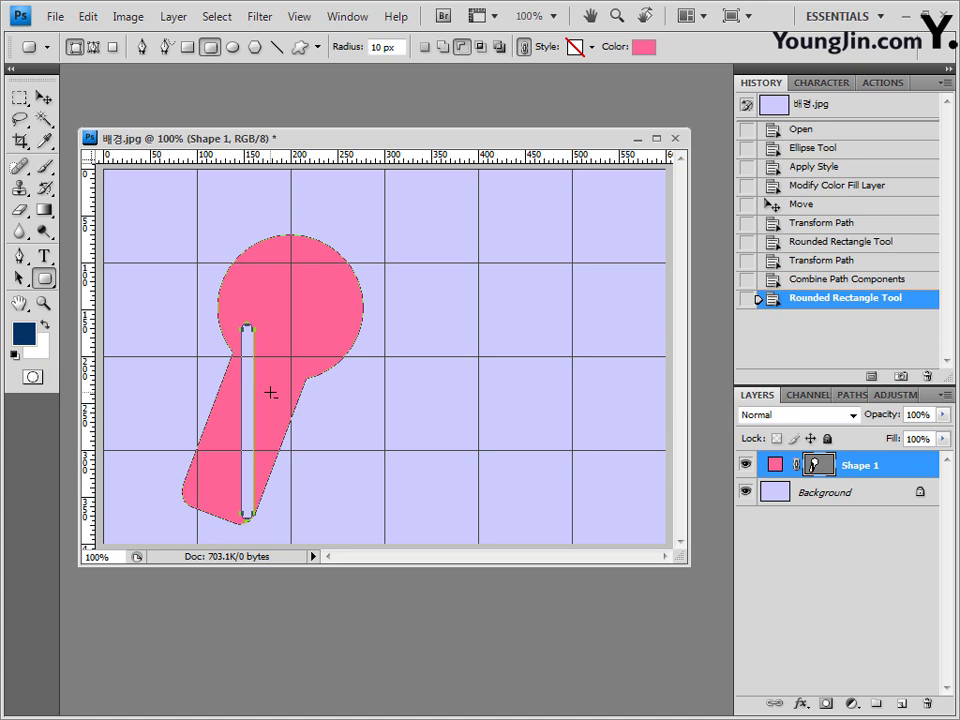
Step: Rotate the narrow cut-out 21° and scale its height to 77.7%, centred in the handle at X 145.1 px, Y 281.3 px
{"action": "key", "text": "ctrl+t"}
{"action": "left_click_drag", "start_coordinate": [268, 315], "coordinate": [263, 360]}
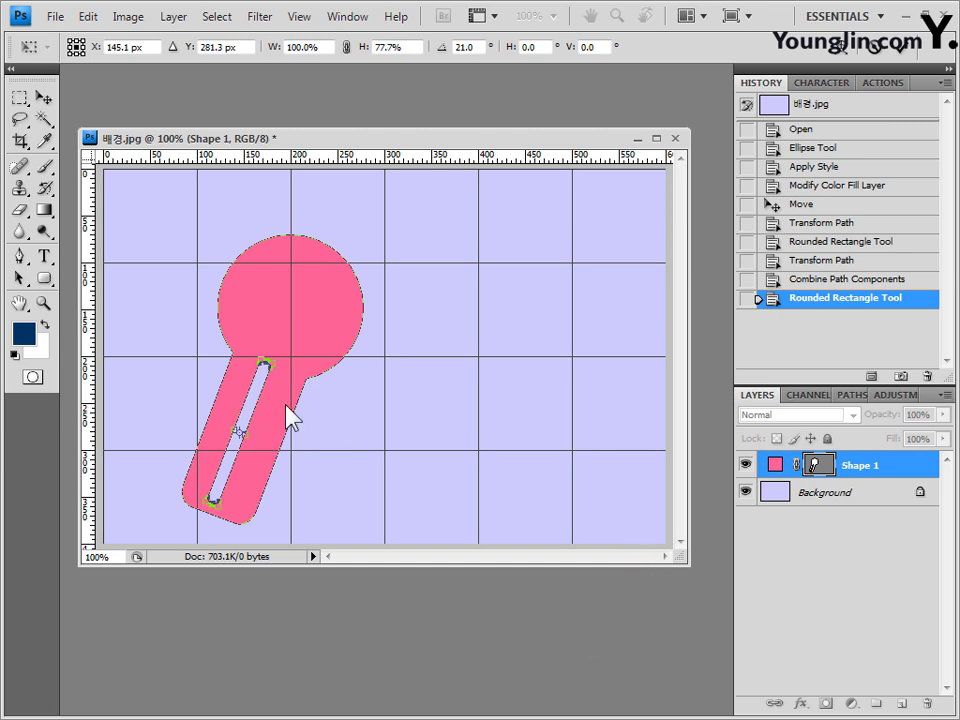
{"action": "key", "text": "Return"}
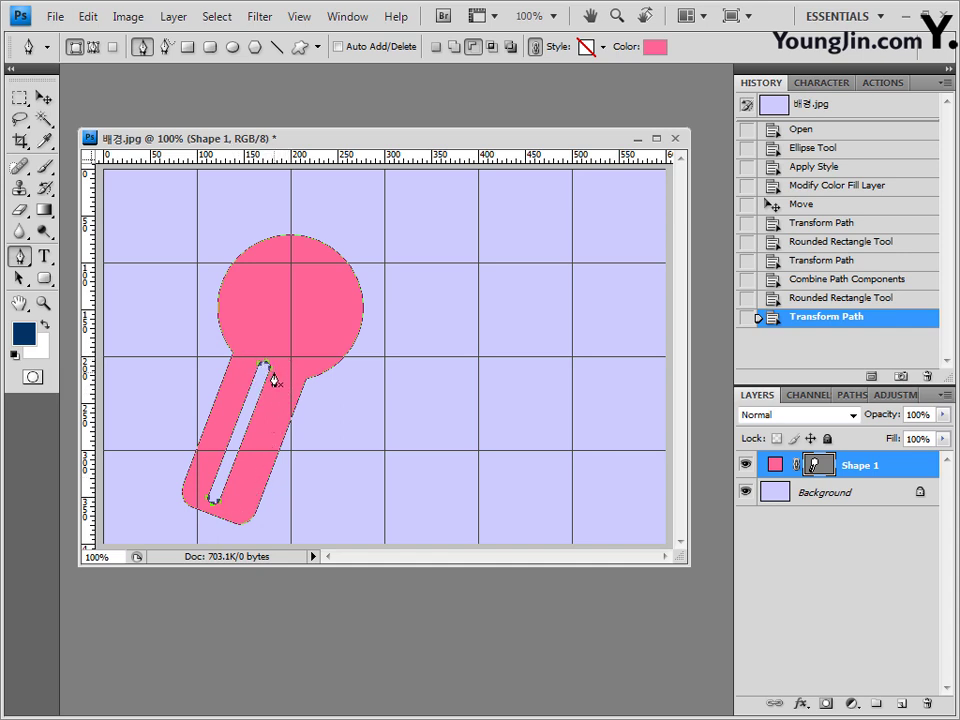
Step: Delete the anchor point at the middle of the narrow cut-out's rounded upper end with the Delete Anchor Point tool
{"action": "left_click", "coordinate": [19, 256]}
{"action": "left_click", "coordinate": [98, 307]}
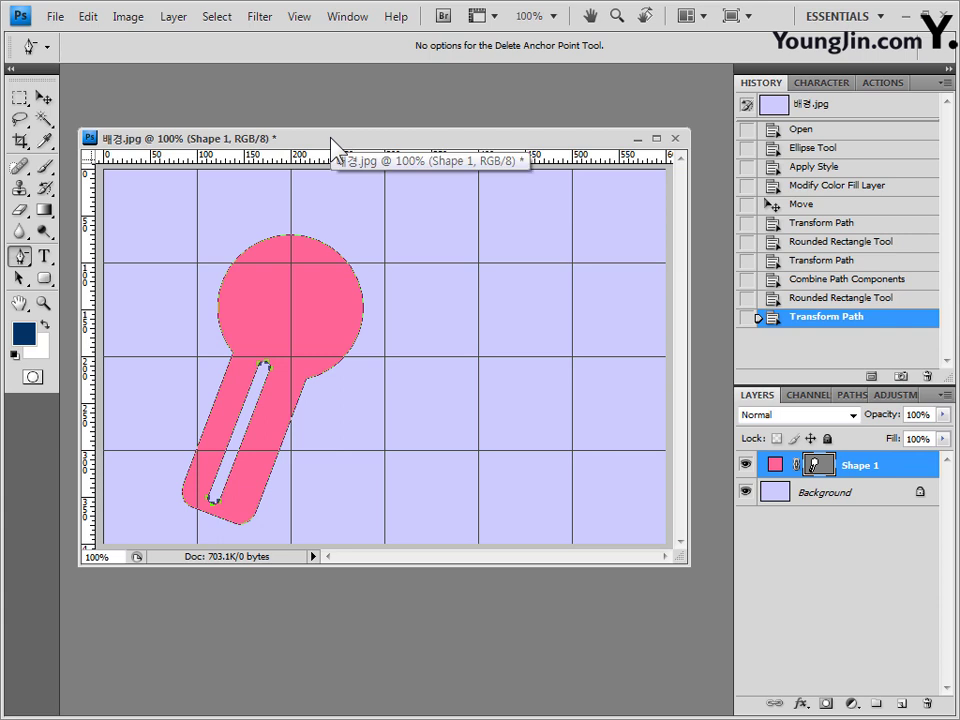
{"action": "key", "text": "ctrl+plus"}
{"action": "key", "text": "ctrl+plus"}
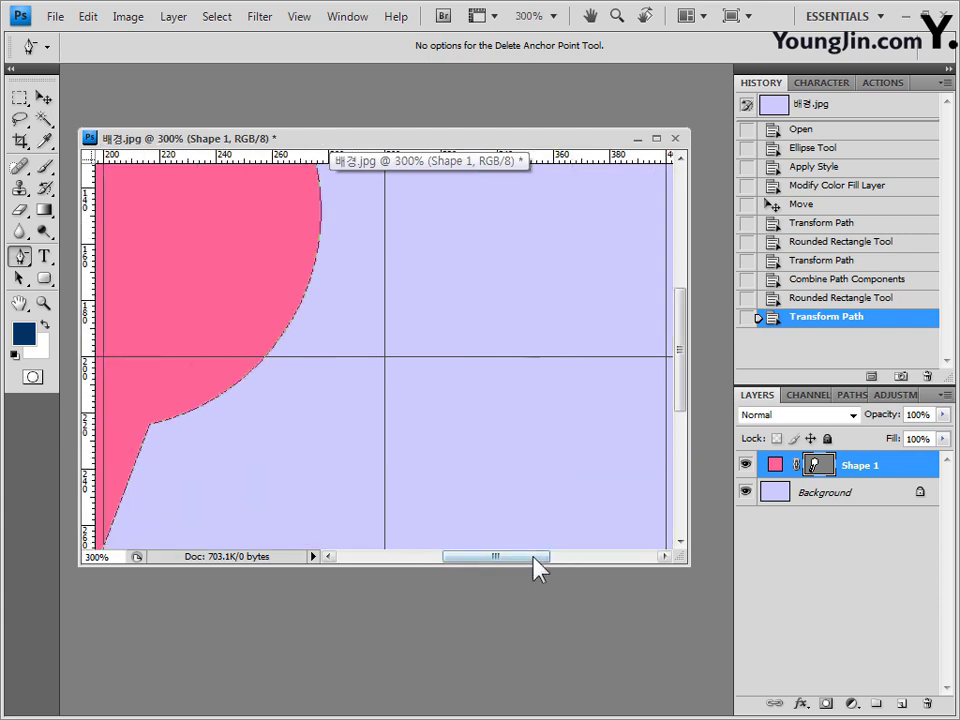
{"action": "left_click_drag", "start_coordinate": [533, 557], "coordinate": [471, 557]}
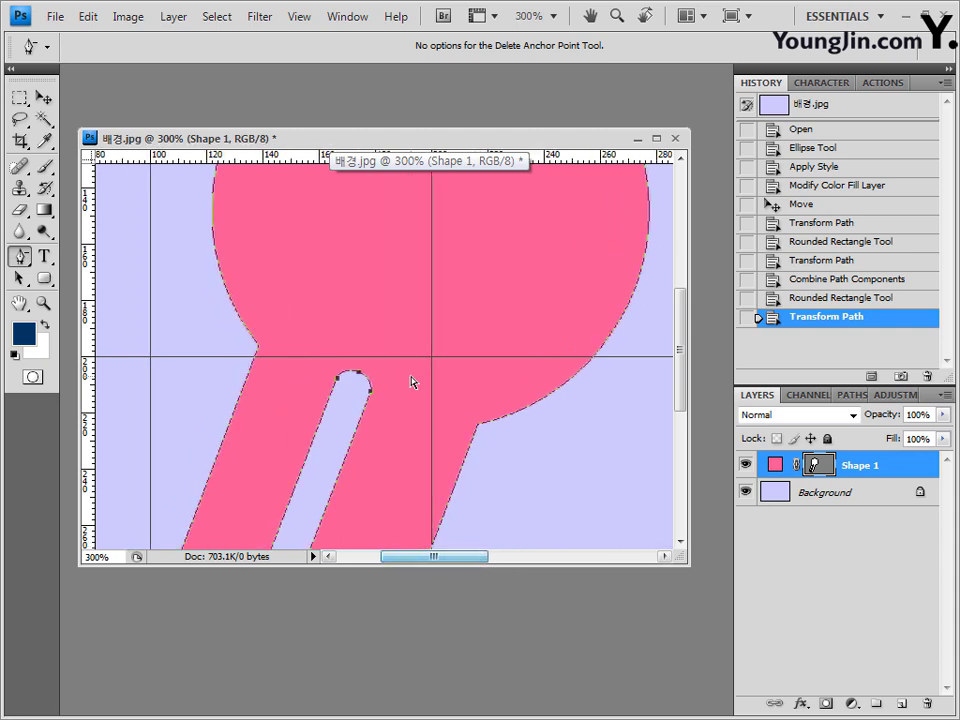
{"action": "left_click", "coordinate": [357, 378]}
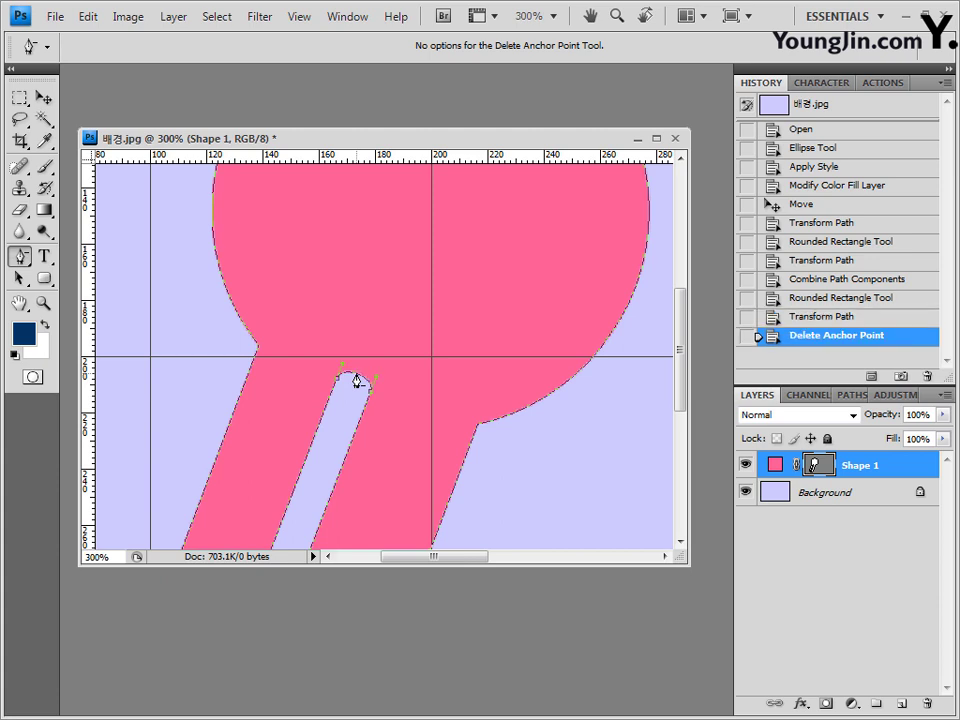
Step: Pull the direction handles at the cut-out's upper end inward with the Convert Point tool to flatten its rounded cap
{"action": "right_click", "coordinate": [19, 255]}
{"action": "left_click", "coordinate": [116, 330]}
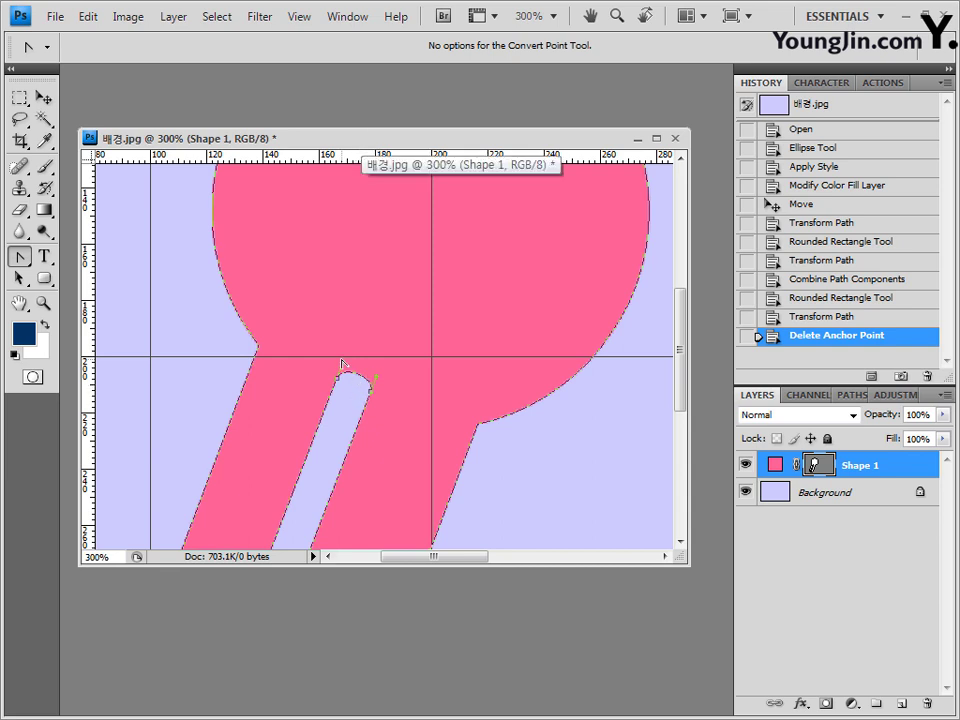
{"action": "left_click_drag", "start_coordinate": [345, 366], "coordinate": [363, 399]}
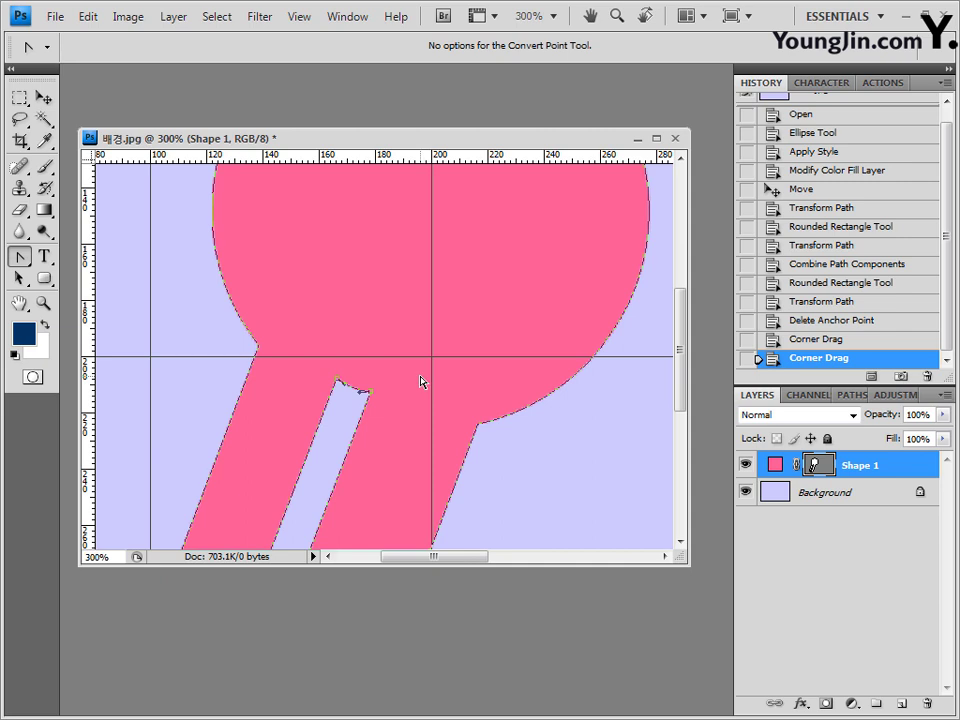
Step: Add one anchor point on the handle's bottom edge and three spaced along the lower part of its right edge
{"action": "key", "text": "ctrl+minus"}
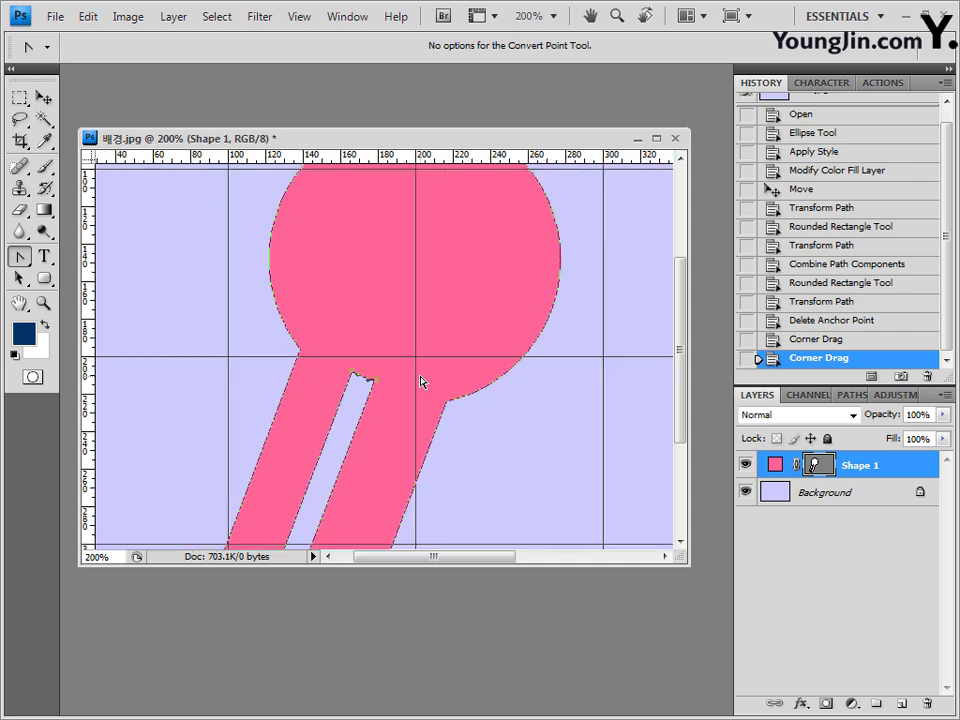
{"action": "left_click_drag", "start_coordinate": [681, 381], "coordinate": [683, 458]}
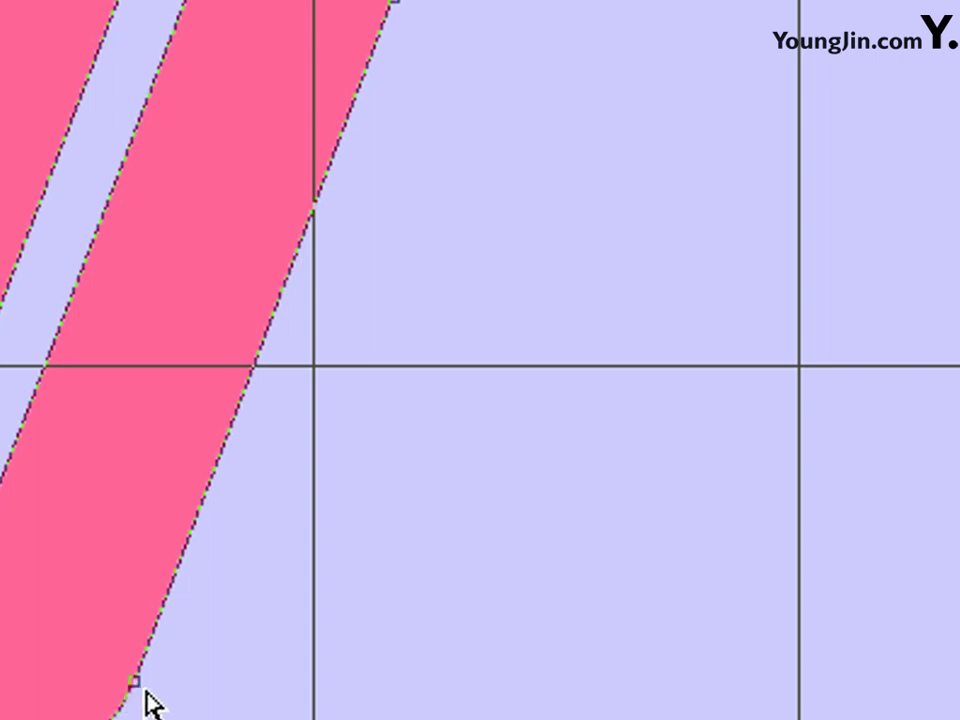
{"action": "key", "text": "p"}
{"action": "left_click", "coordinate": [183, 545]}
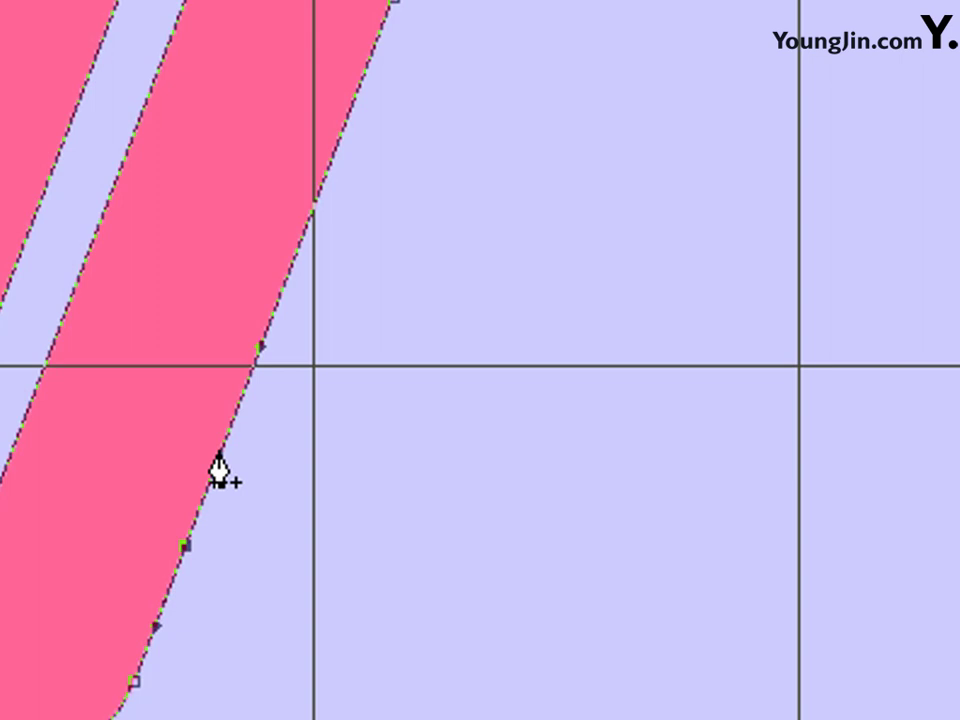
{"action": "left_click", "coordinate": [251, 369]}
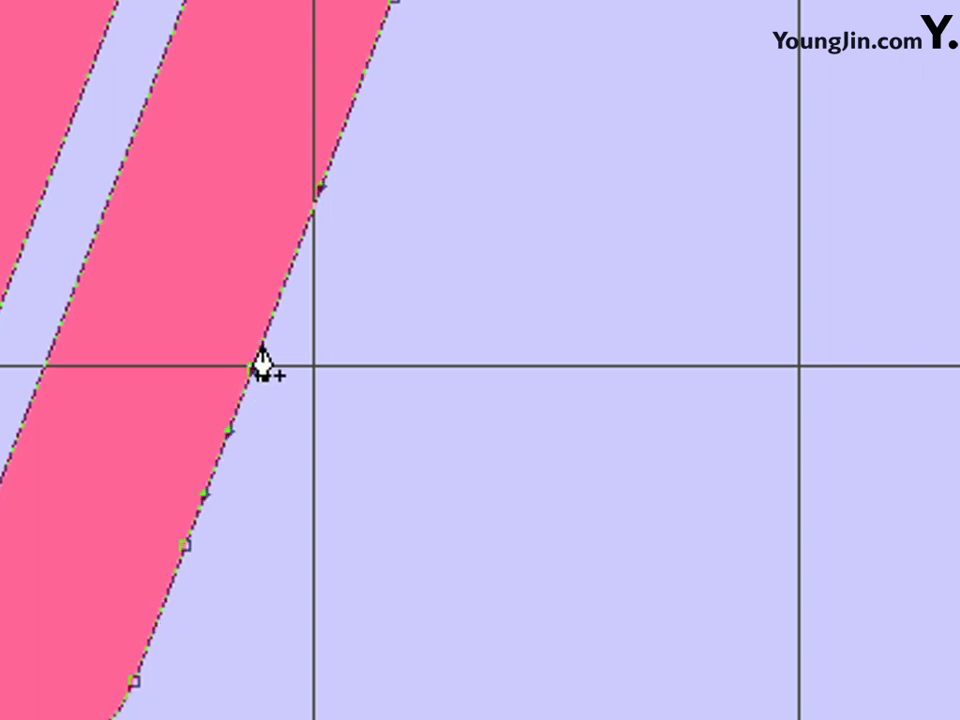
{"action": "left_click", "coordinate": [307, 222]}
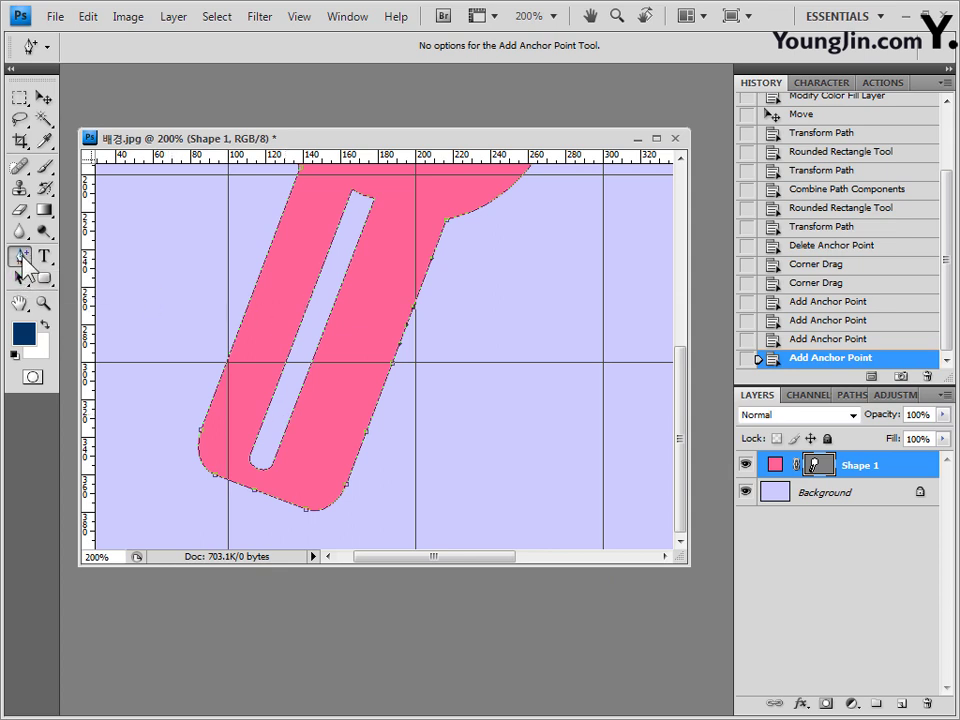
Step: Move the bottom-edge anchor point down and left, and reshape the curve on both sides with its direction handles
{"action": "left_click_drag", "start_coordinate": [31, 258], "coordinate": [85, 334]}
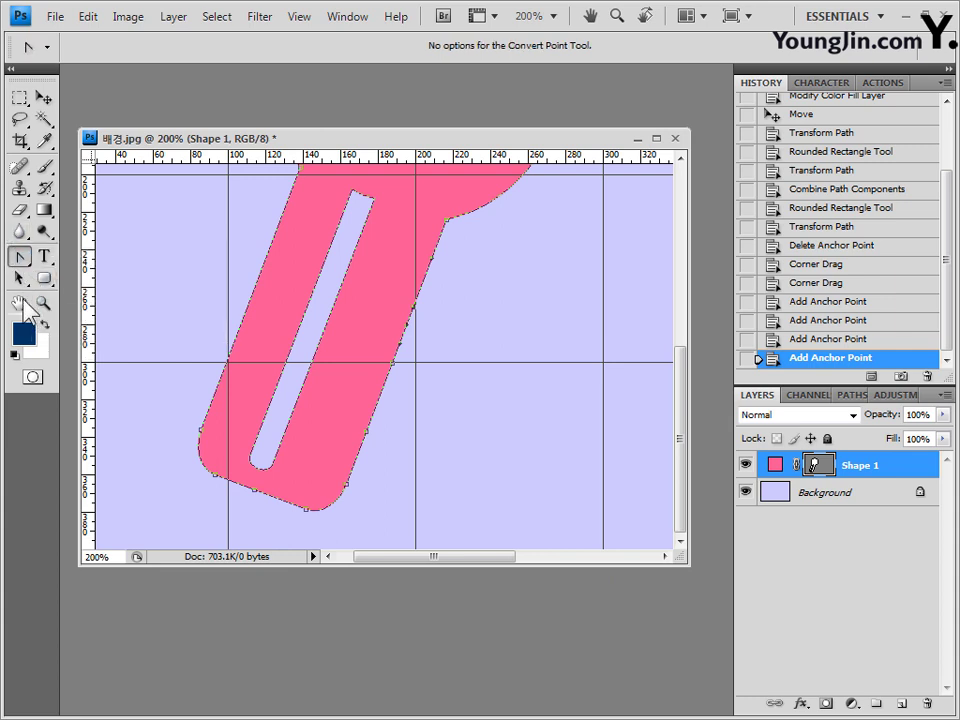
{"action": "left_click_drag", "start_coordinate": [20, 286], "coordinate": [88, 300]}
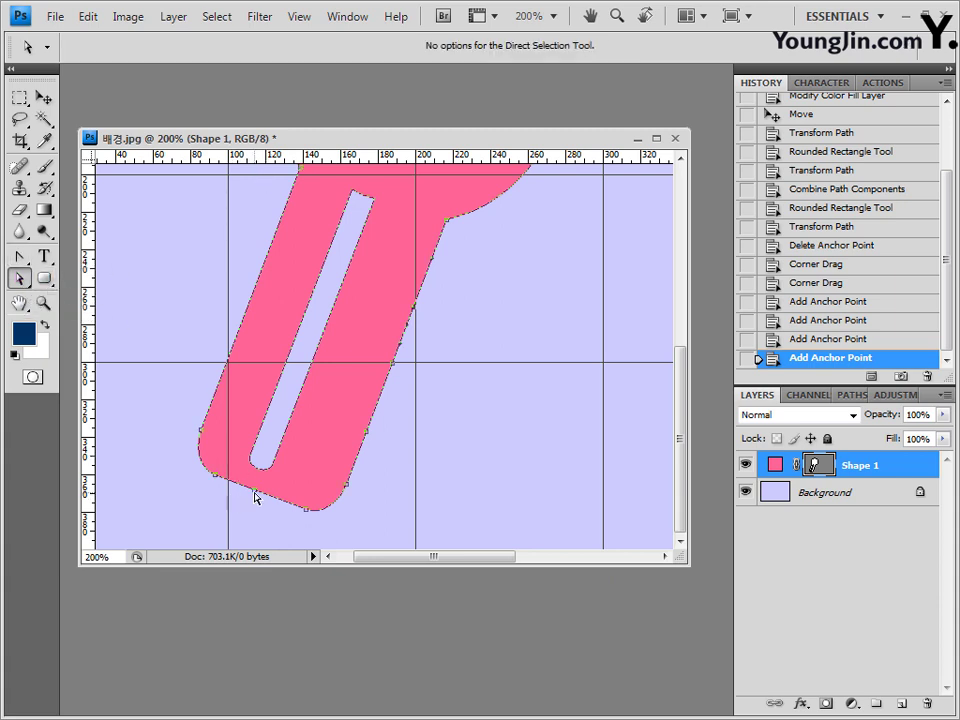
{"action": "left_click_drag", "start_coordinate": [253, 492], "coordinate": [229, 516]}
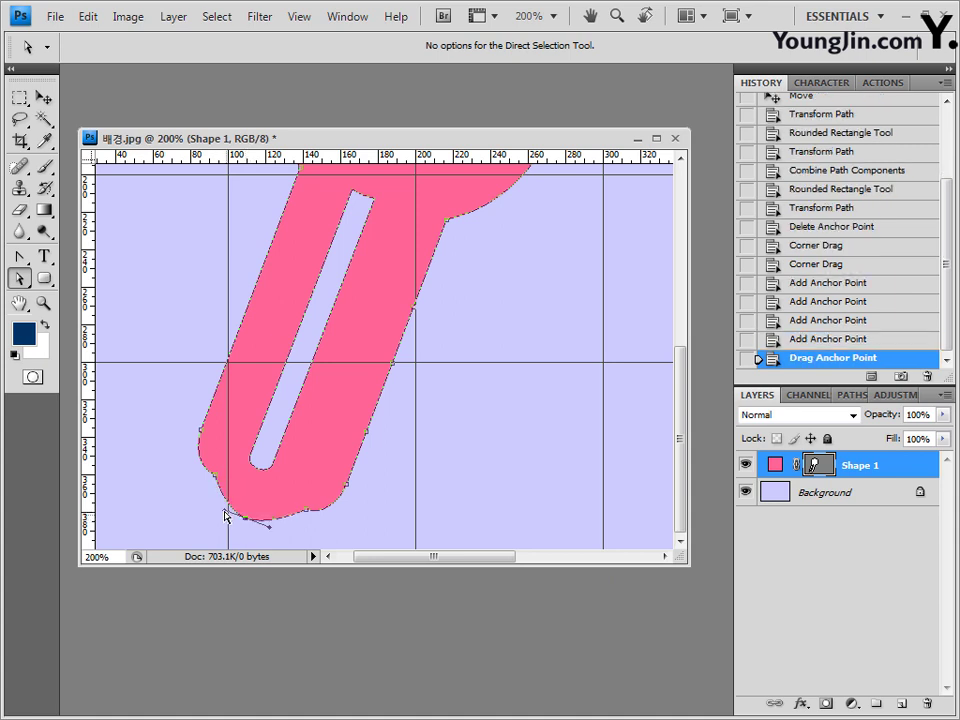
{"action": "left_click", "coordinate": [18, 256]}
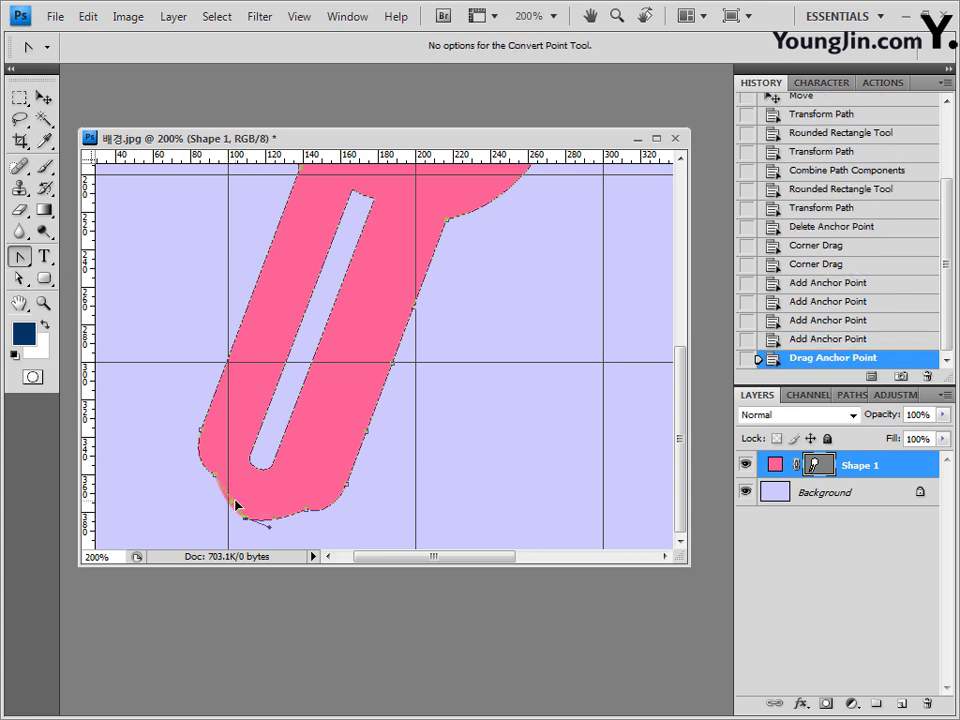
{"action": "left_click_drag", "start_coordinate": [237, 506], "coordinate": [276, 520]}
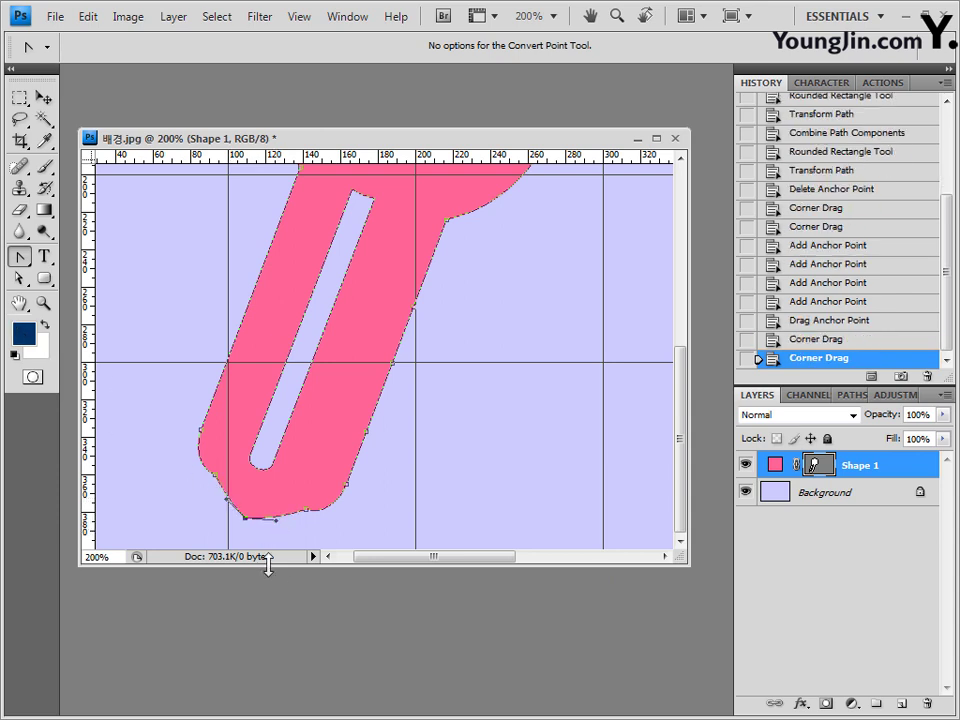
Step: Delete the nearest anchor point on each side of the handle's bottom tip
{"action": "left_click", "coordinate": [20, 257]}
{"action": "left_click", "coordinate": [100, 306]}
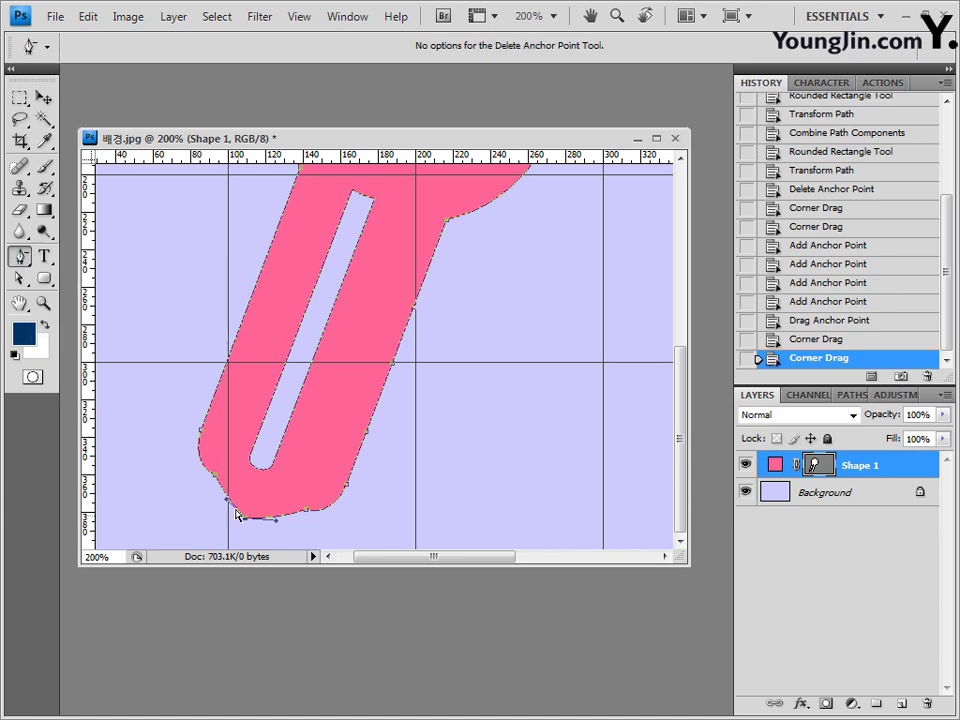
{"action": "left_click", "coordinate": [215, 477]}
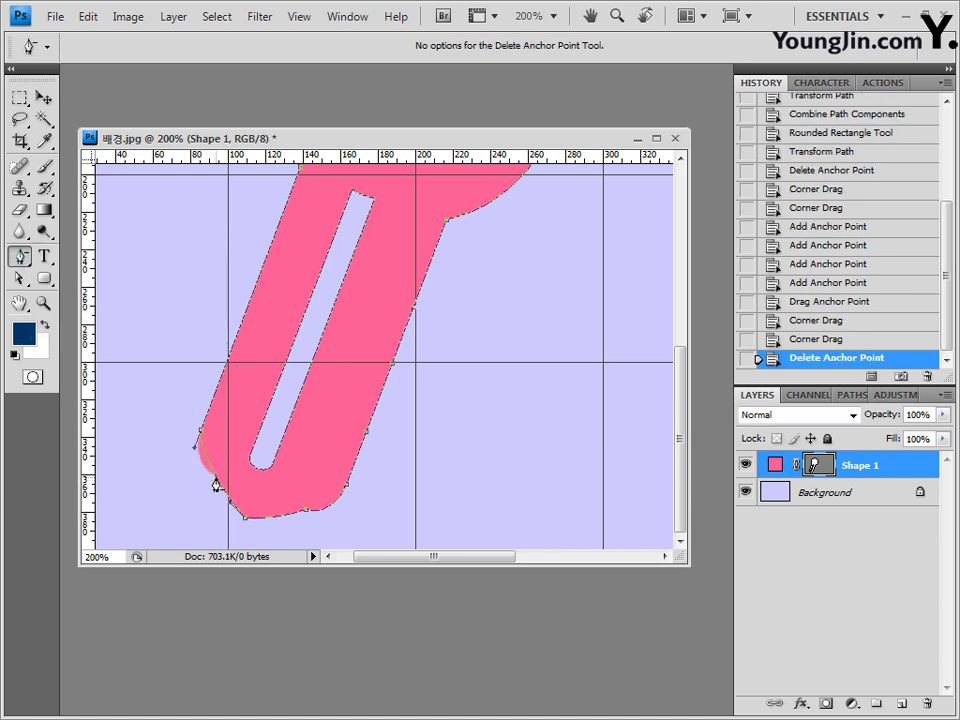
{"action": "left_click", "coordinate": [305, 511]}
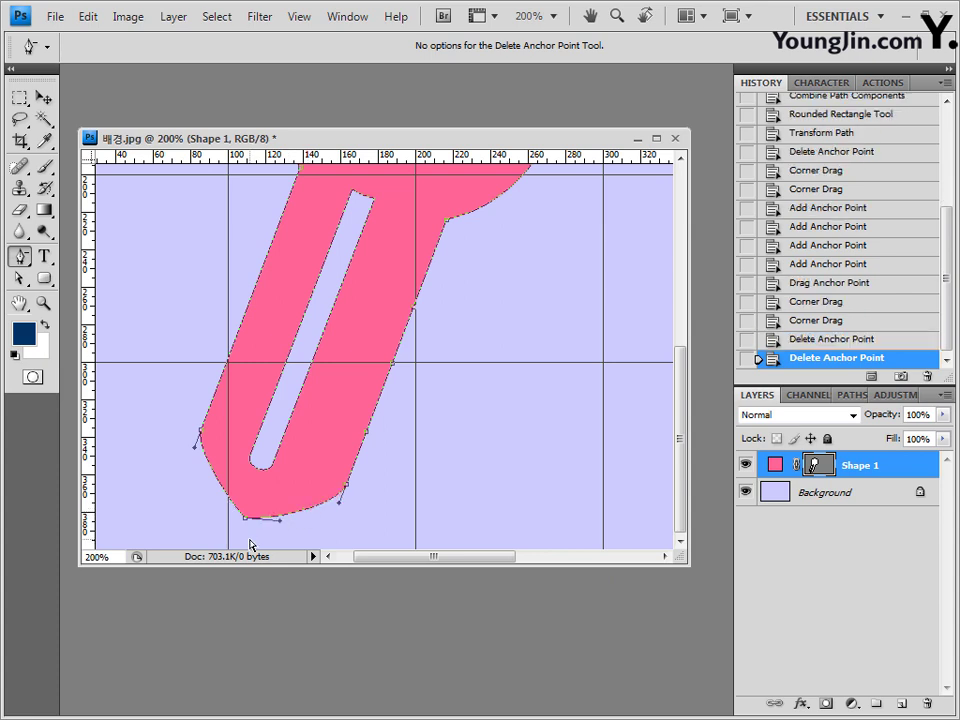
Step: Stretch the handle's bottom tip further down-left, and move the lowest and uppermost added right-edge anchors inward to form two notches
{"action": "left_click", "coordinate": [19, 278]}
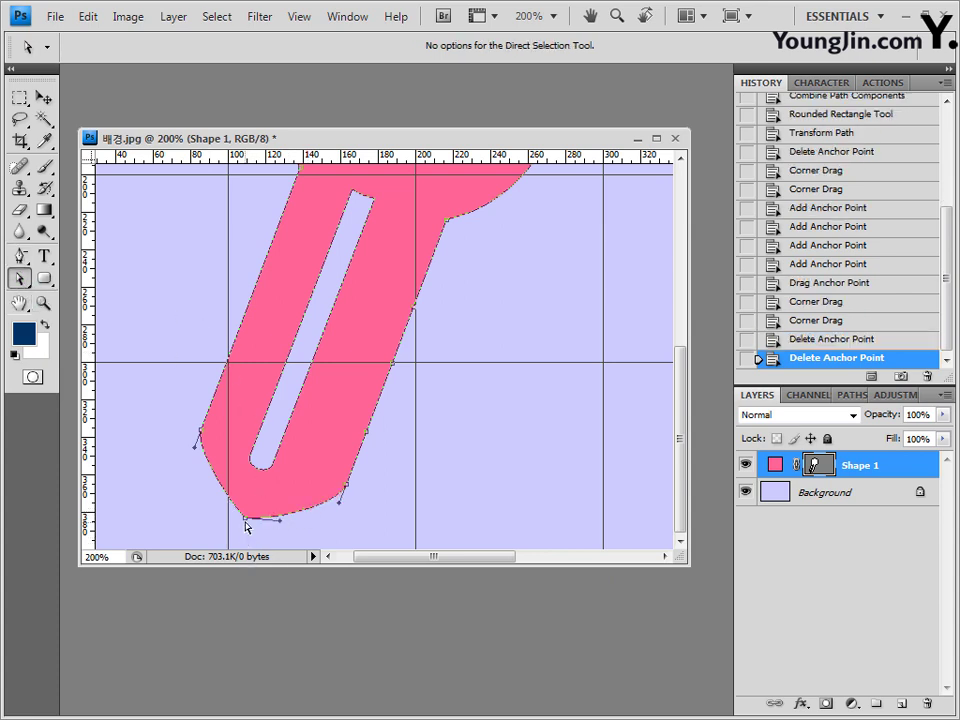
{"action": "left_click_drag", "start_coordinate": [246, 527], "coordinate": [228, 512]}
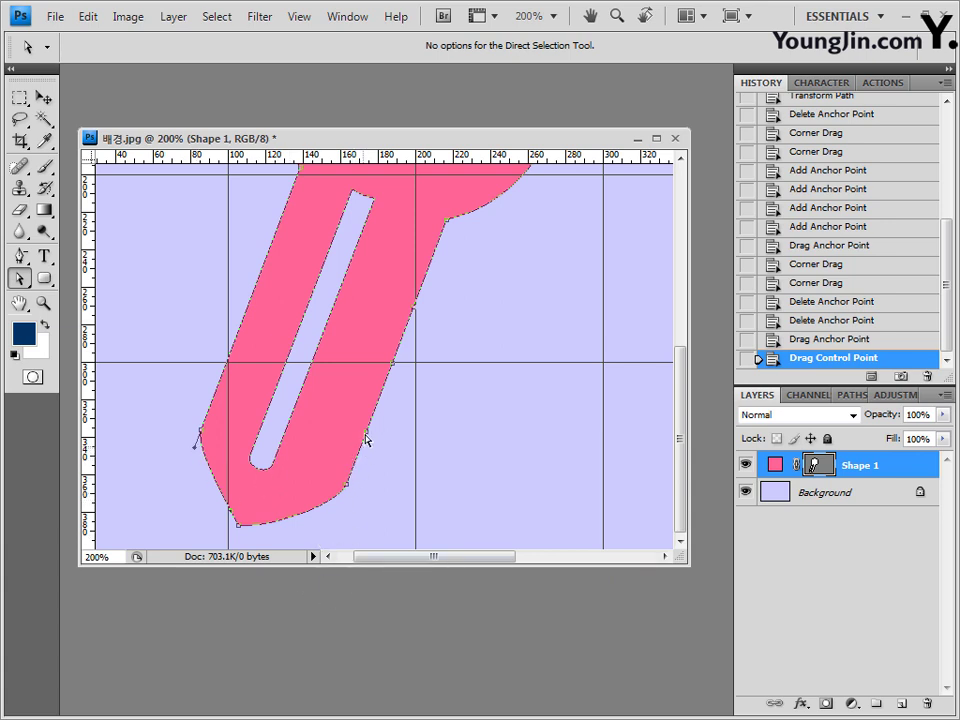
{"action": "left_click_drag", "start_coordinate": [366, 438], "coordinate": [342, 416]}
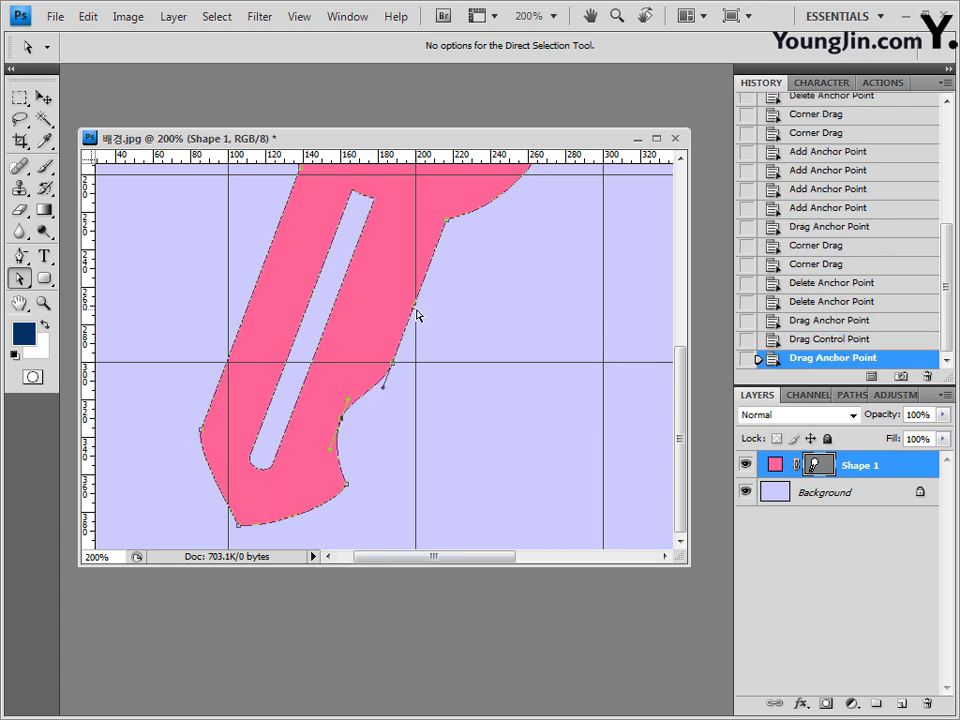
{"action": "left_click_drag", "start_coordinate": [417, 315], "coordinate": [390, 276]}
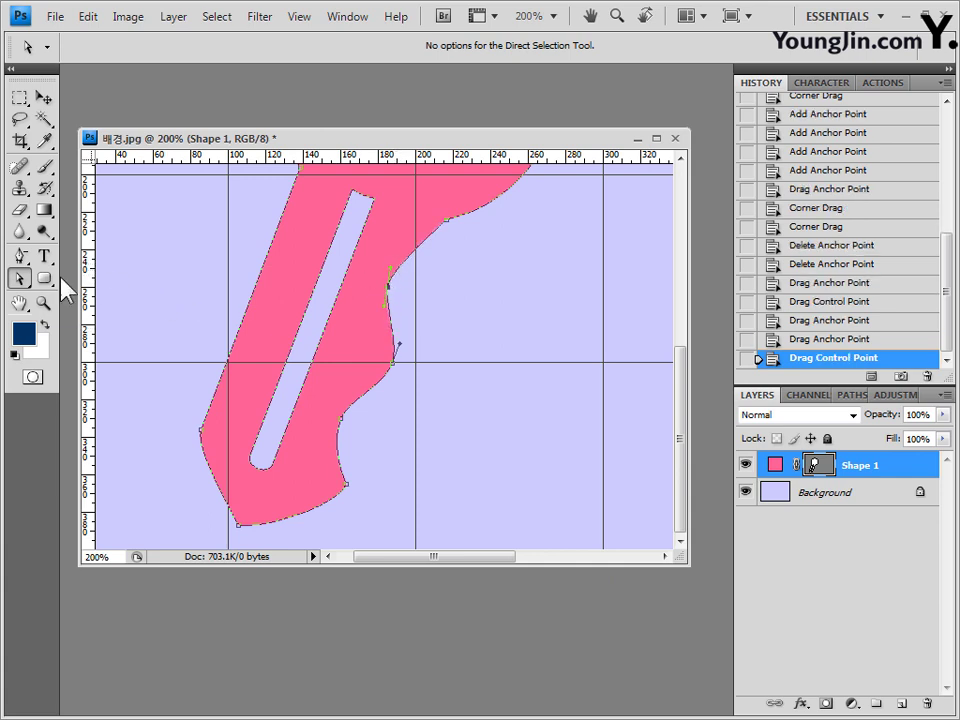
Step: Reshape the curve of the upper notch by redrawing its anchor's direction handles with the Convert Point tool
{"action": "left_click_drag", "start_coordinate": [19, 256], "coordinate": [100, 326]}
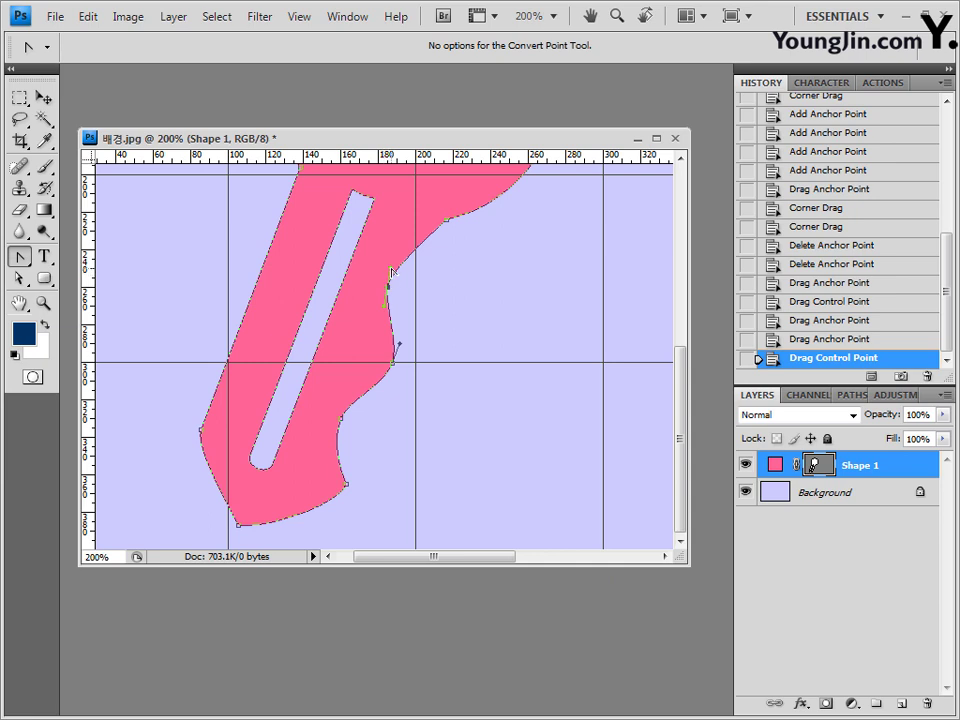
{"action": "left_click_drag", "start_coordinate": [399, 263], "coordinate": [399, 260]}
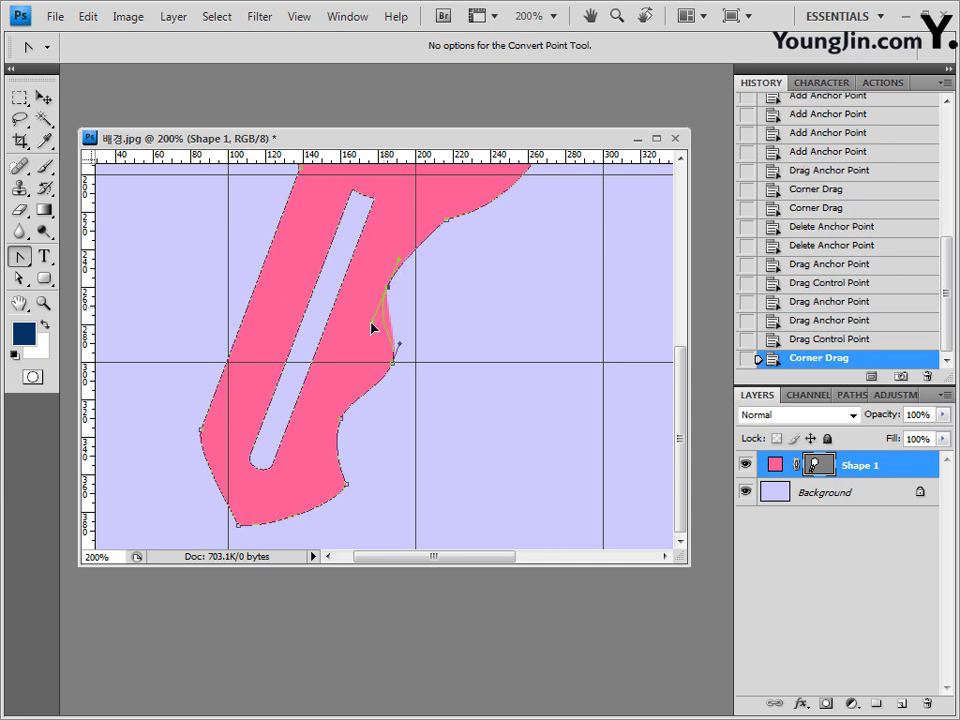
{"action": "left_click_drag", "start_coordinate": [375, 315], "coordinate": [374, 309]}
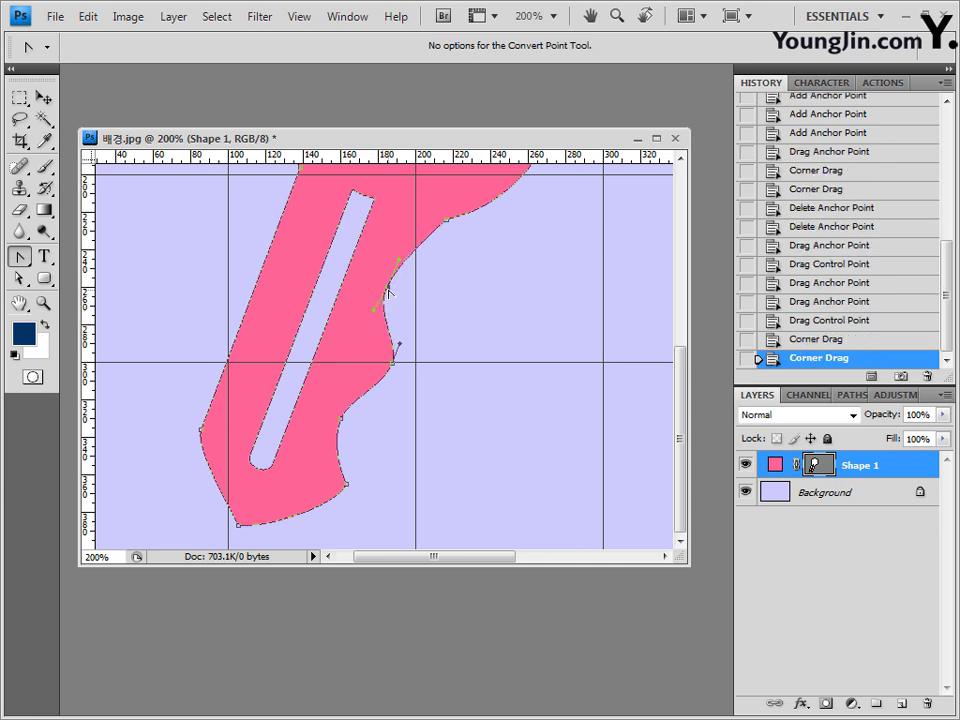
{"action": "left_click", "coordinate": [388, 291]}
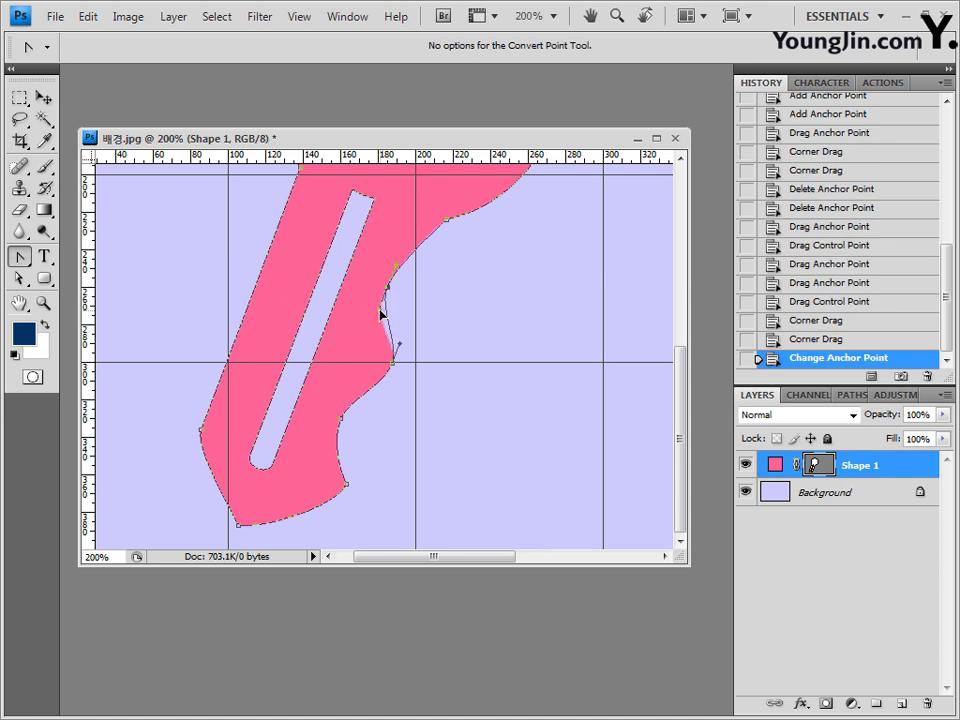
{"action": "left_click_drag", "start_coordinate": [381, 311], "coordinate": [381, 303]}
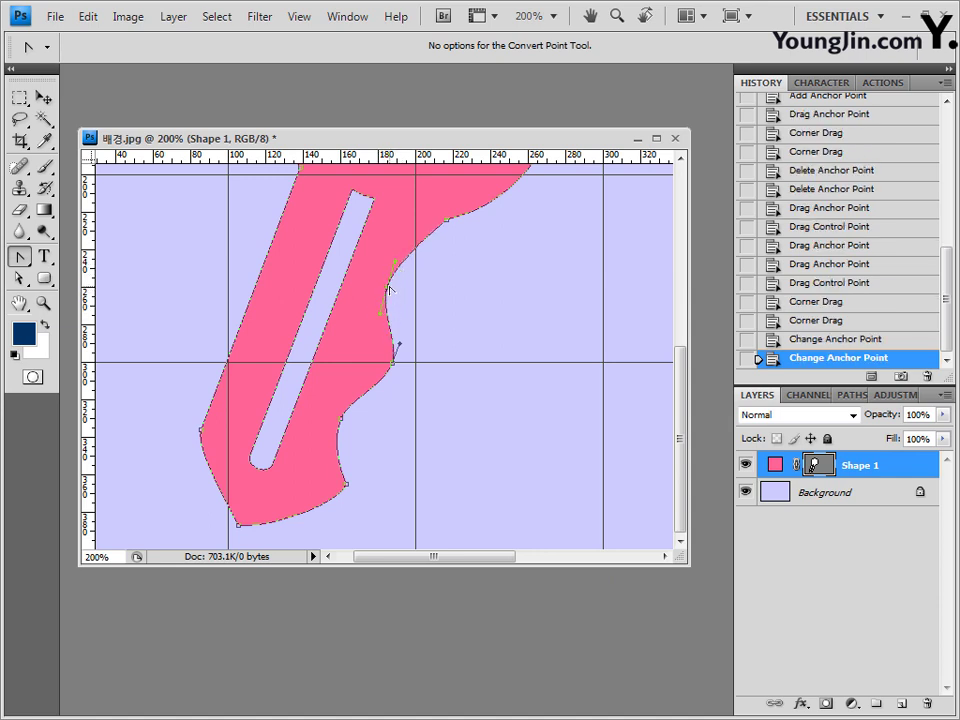
{"action": "mouse_move", "coordinate": [390, 300]}
{"action": "left_mouse_down"}
{"action": "mouse_move", "coordinate": [381, 336]}
{"action": "mouse_move", "coordinate": [386, 311]}
{"action": "left_mouse_up"}
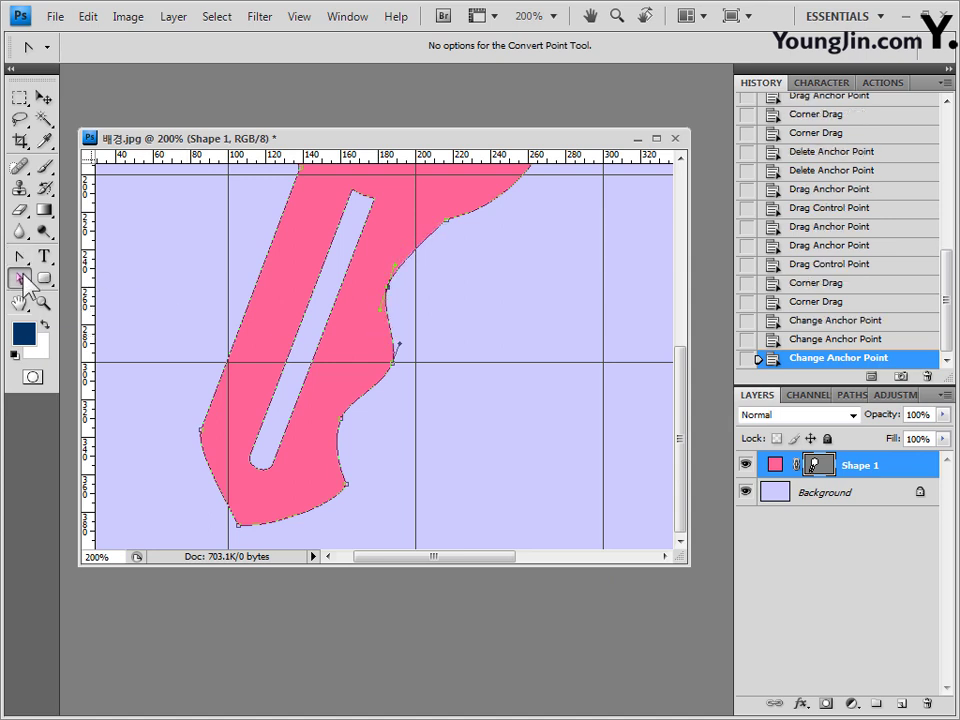
Step: Refine the handle outline: lower the bottom tip slightly, rework the lower notch's curve, and shift the upper notch anchor inward
{"action": "left_click", "coordinate": [20, 278]}
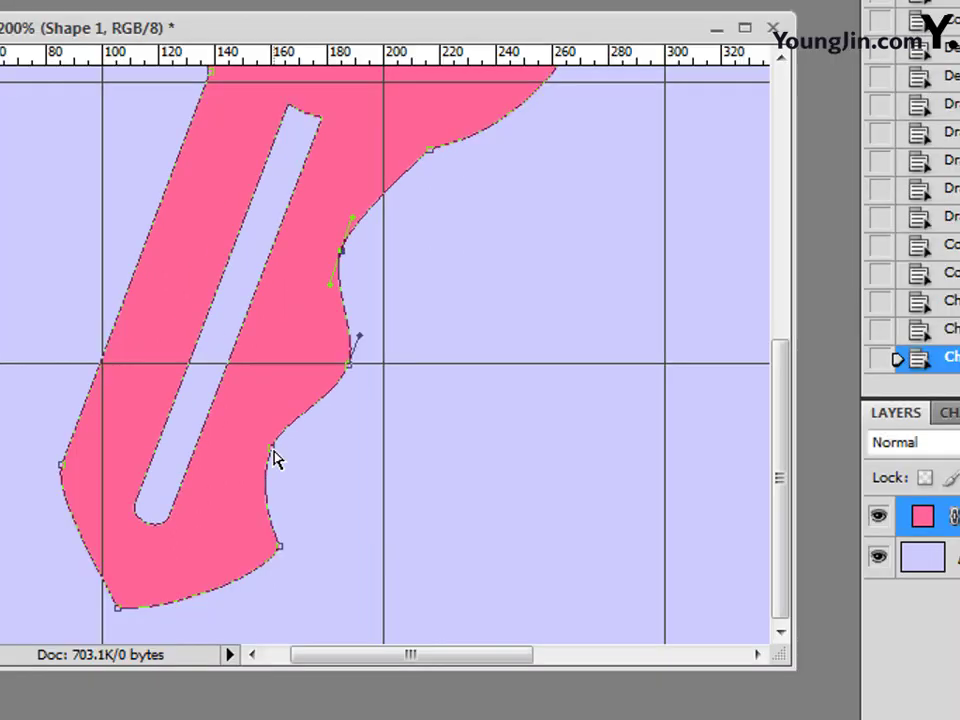
{"action": "left_click", "coordinate": [275, 532]}
{"action": "left_click_drag", "start_coordinate": [239, 527], "coordinate": [240, 531]}
{"action": "left_click", "coordinate": [264, 450]}
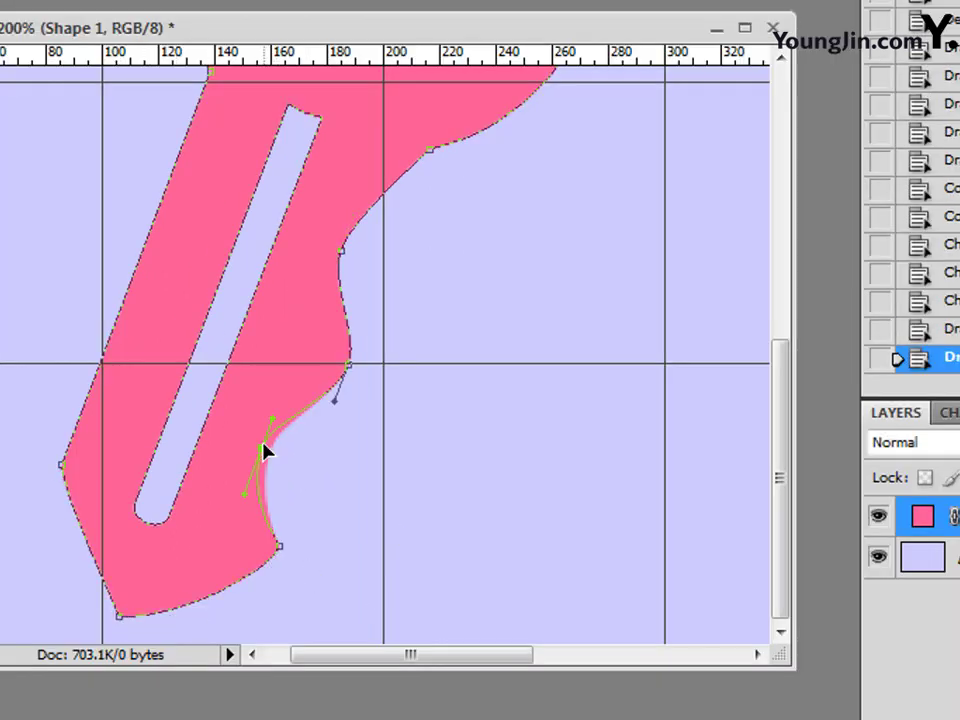
{"action": "mouse_move", "coordinate": [264, 450]}
{"action": "left_mouse_down"}
{"action": "mouse_move", "coordinate": [236, 495]}
{"action": "mouse_move", "coordinate": [264, 461]}
{"action": "left_mouse_up"}
{"action": "left_click_drag", "start_coordinate": [281, 413], "coordinate": [272, 450]}
{"action": "left_click_drag", "start_coordinate": [335, 400], "coordinate": [358, 336]}
{"action": "left_click", "coordinate": [341, 253]}
{"action": "left_click_drag", "start_coordinate": [341, 253], "coordinate": [335, 241]}
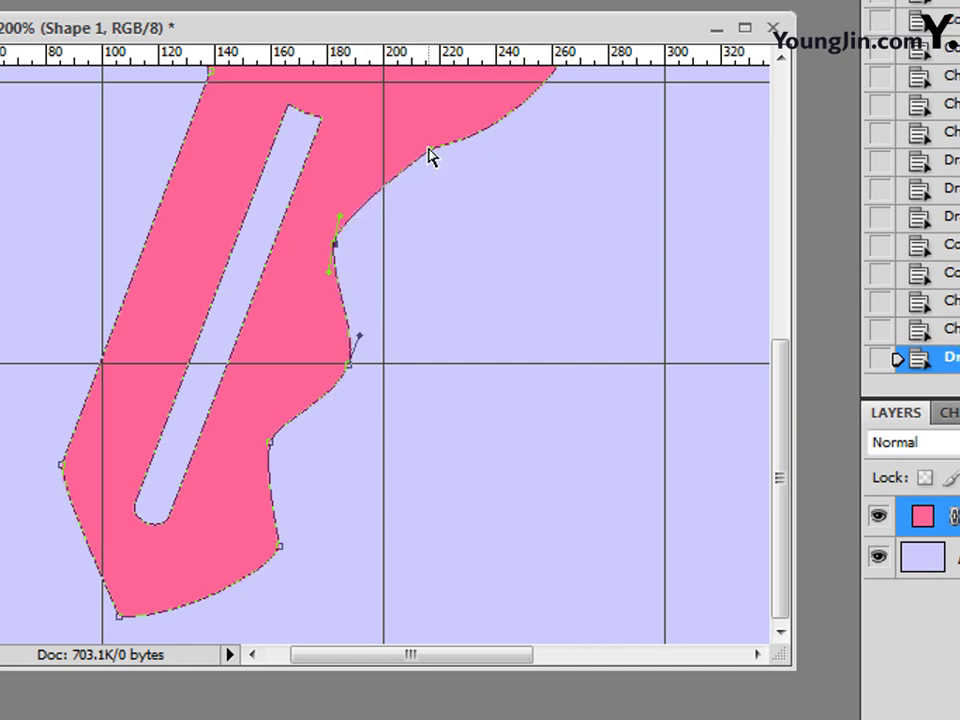
Step: Pull curve handles from the anchor where the circle meets the handle's right edge, and hide the grid
{"action": "left_click", "coordinate": [428, 150]}
{"action": "left_click_drag", "start_coordinate": [428, 150], "coordinate": [399, 206]}
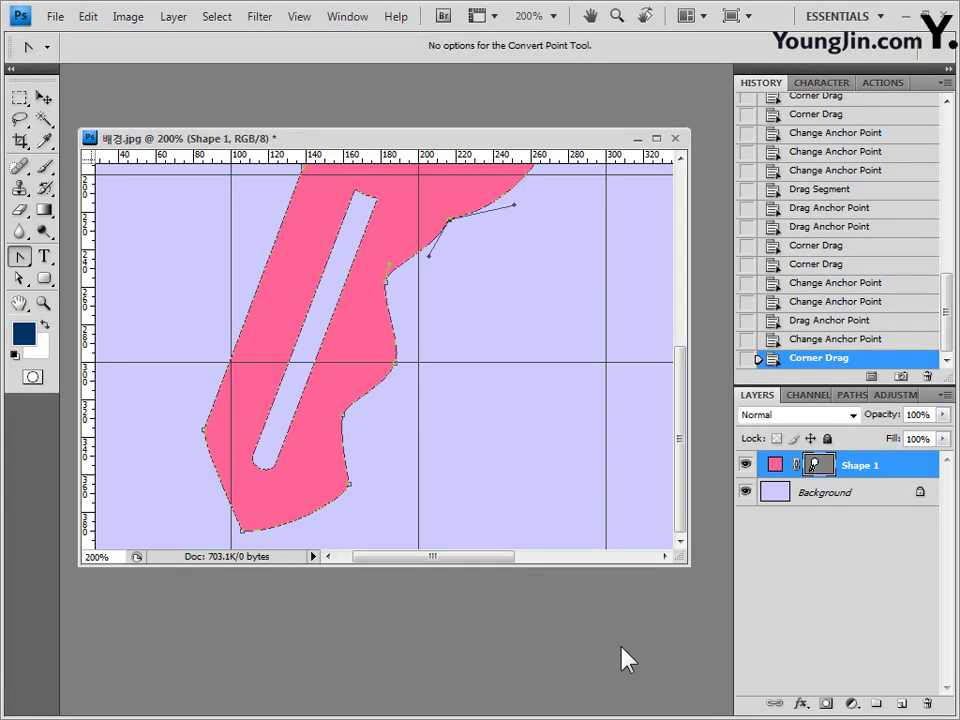
{"action": "key", "text": "ctrl+minus"}
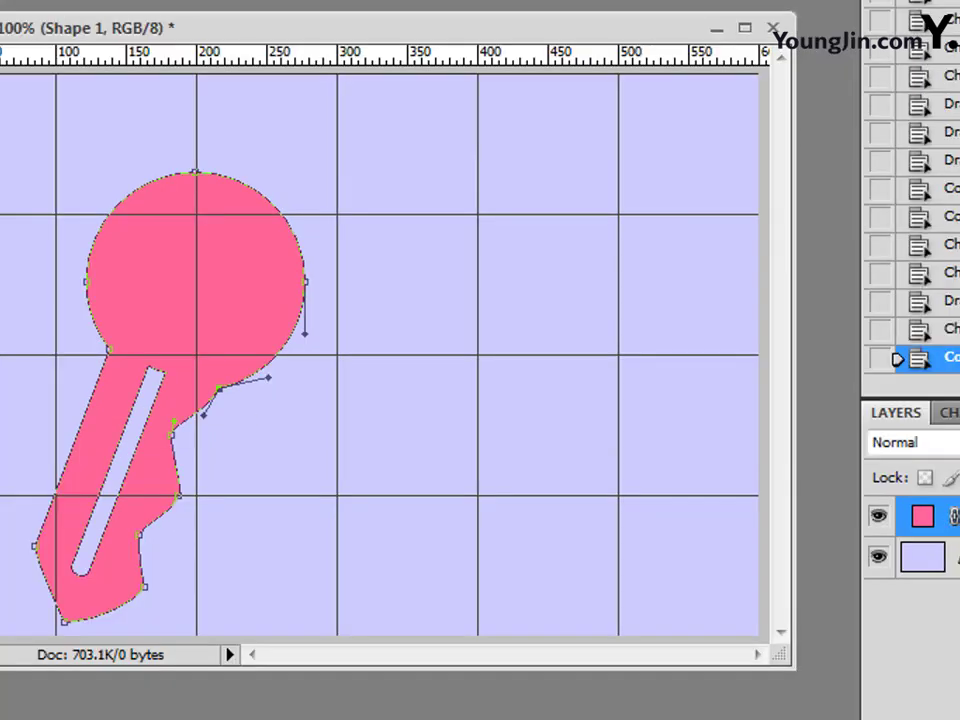
{"action": "key", "text": "ctrl+apostrophe"}
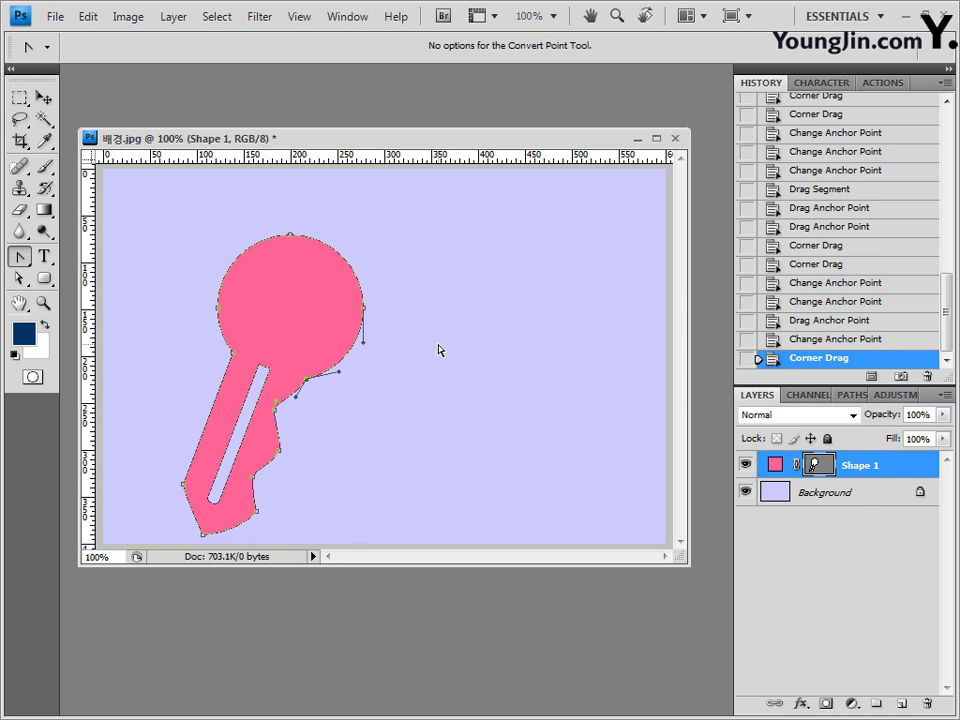
Step: Duplicate the pink key layer, move the copy to the right of the original, enlarge it to about 130% by 123%, and rotate it -53°
{"action": "key", "text": "ctrl+j"}
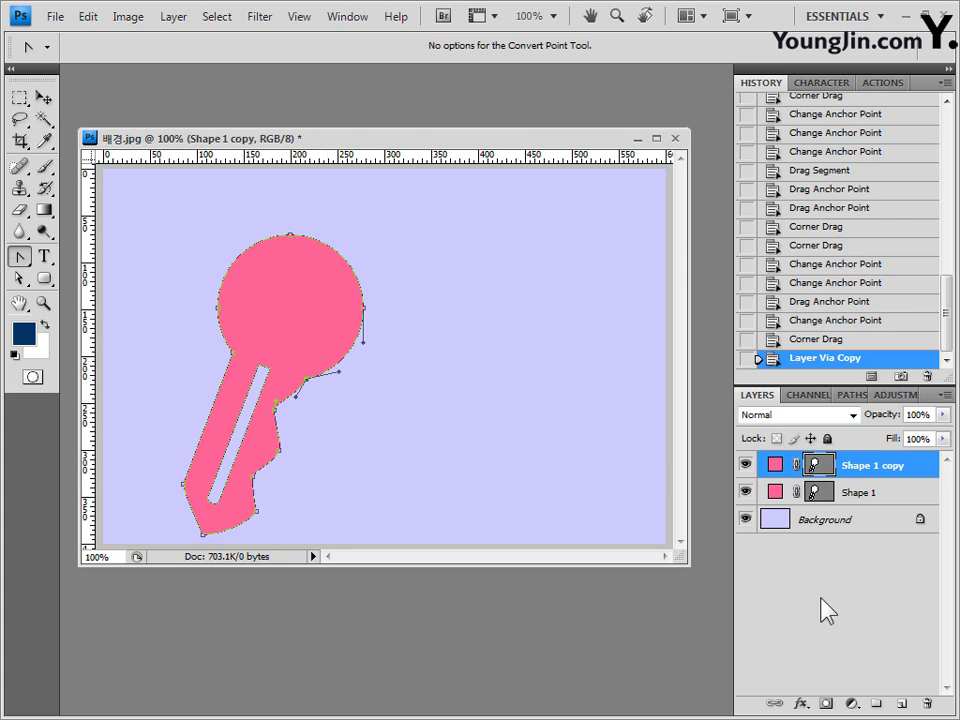
{"action": "key", "text": "ctrl+t"}
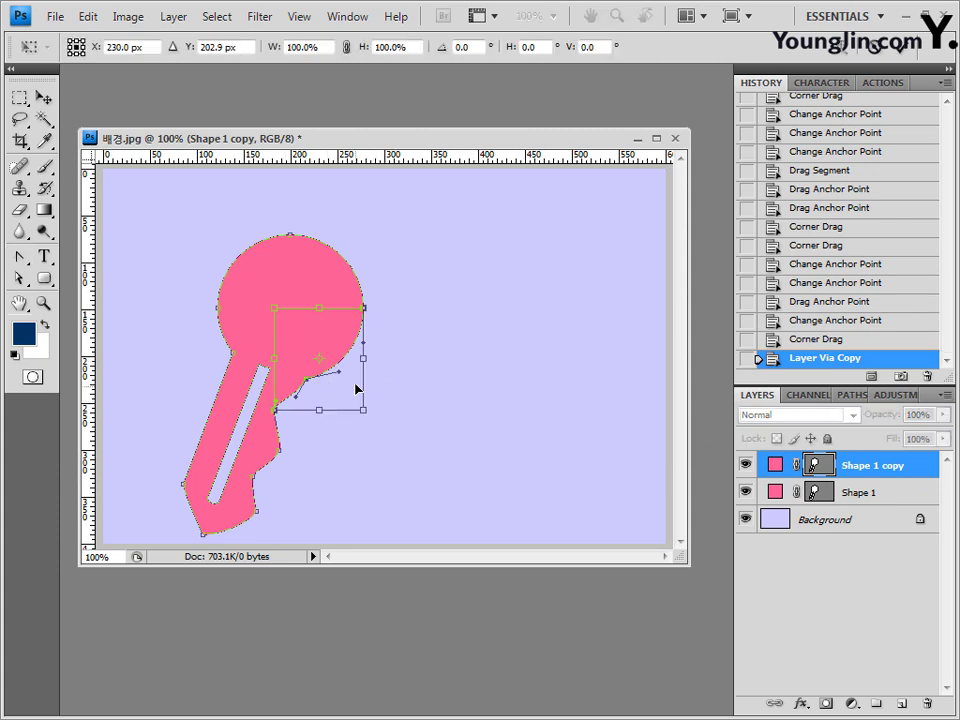
{"action": "key", "text": "Escape"}
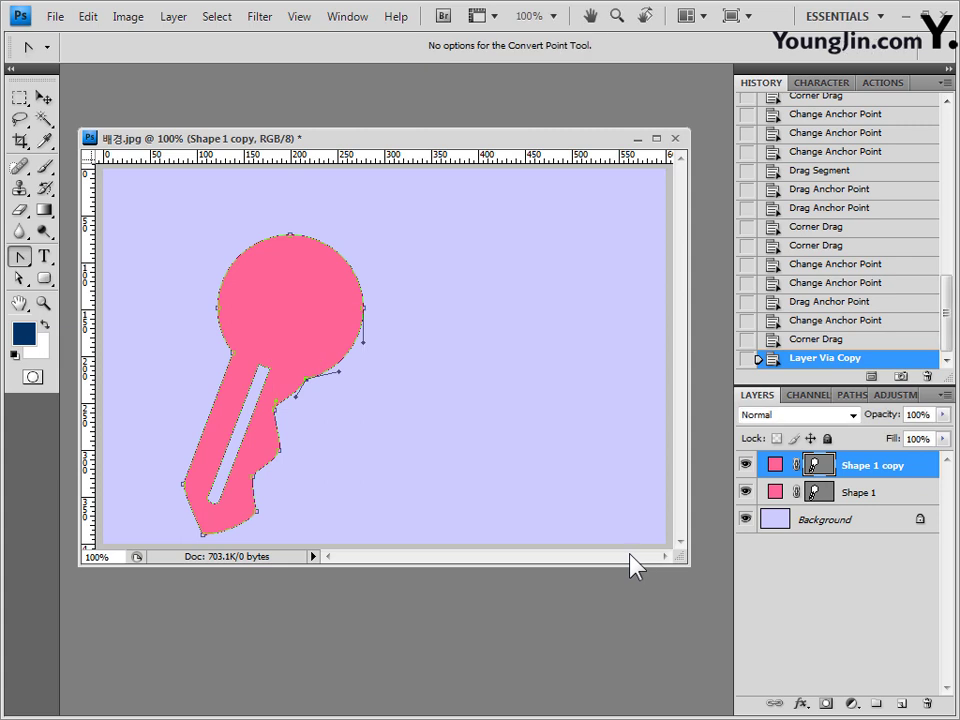
{"action": "left_click", "coordinate": [822, 466]}
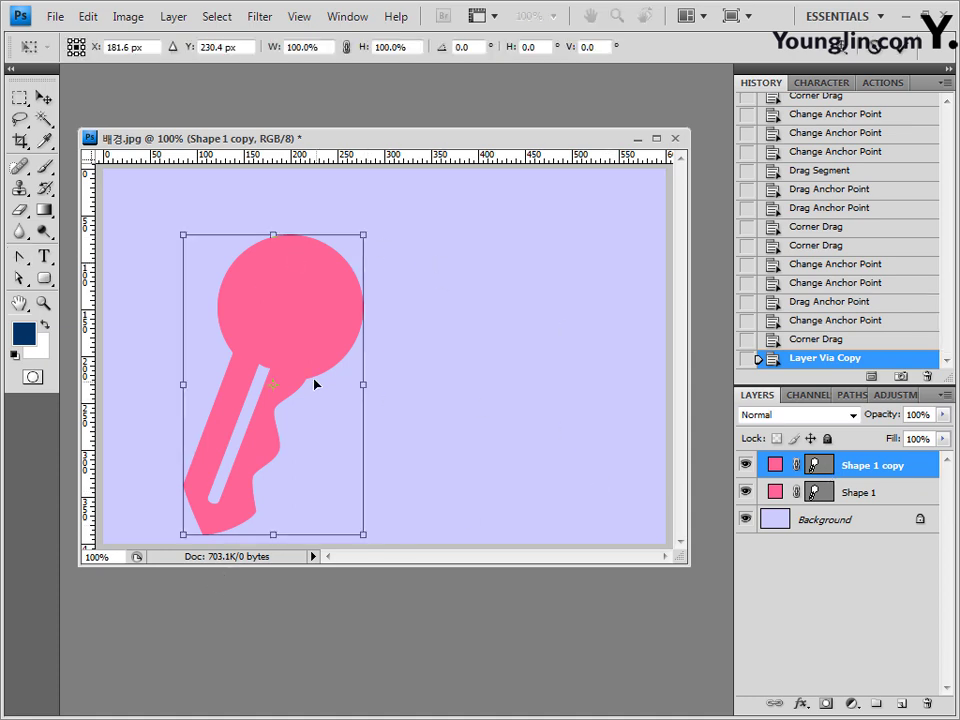
{"action": "left_click_drag", "start_coordinate": [316, 371], "coordinate": [531, 366]}
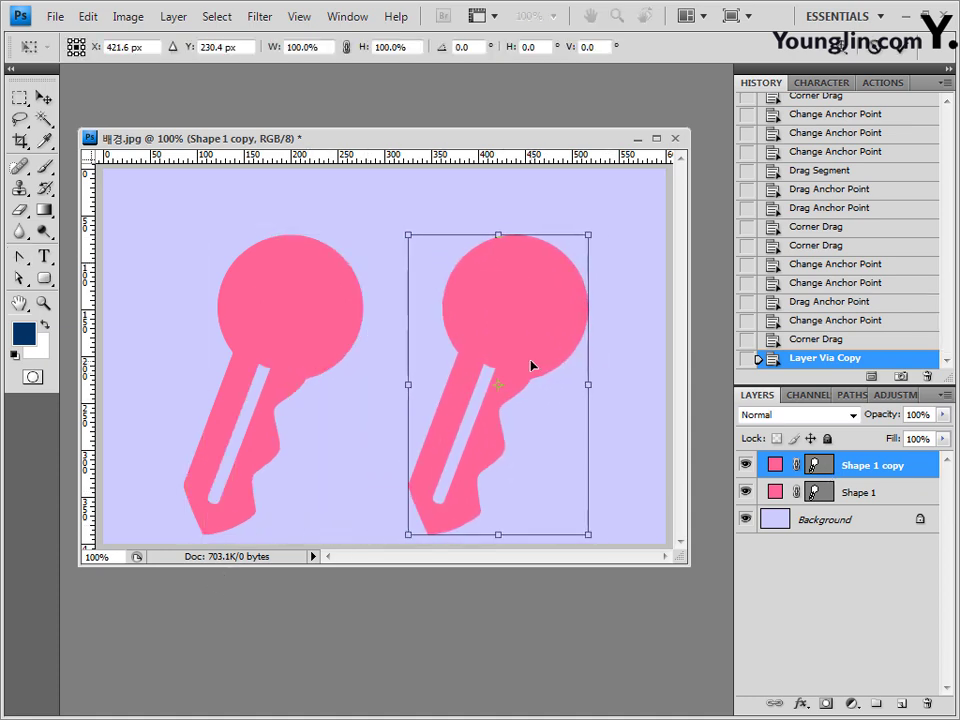
{"action": "left_click_drag", "start_coordinate": [591, 240], "coordinate": [446, 192]}
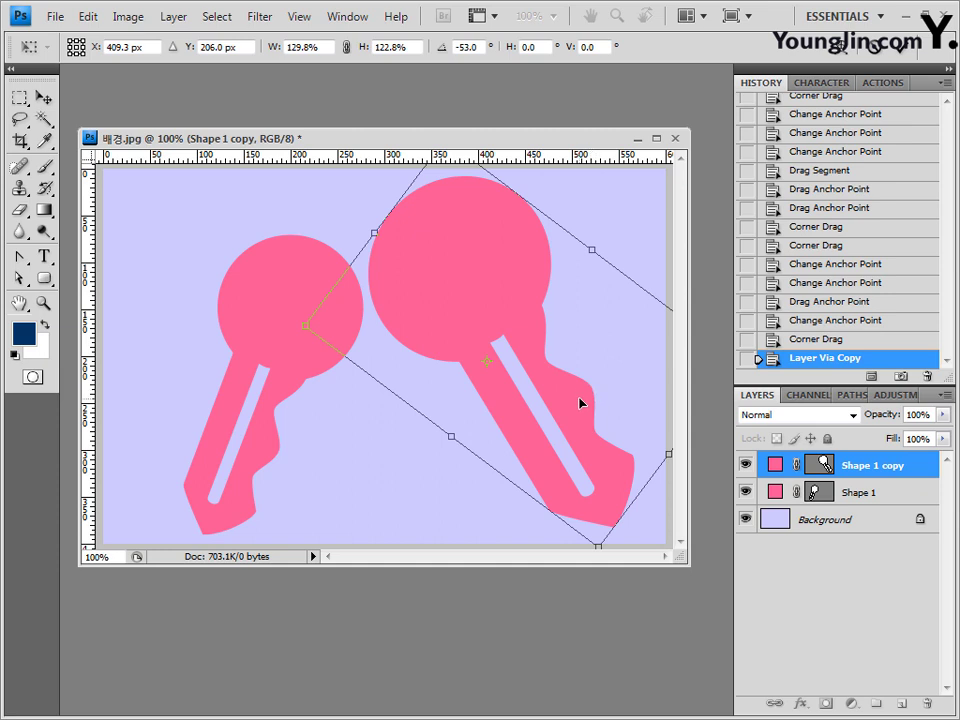
{"action": "key", "text": "Return"}
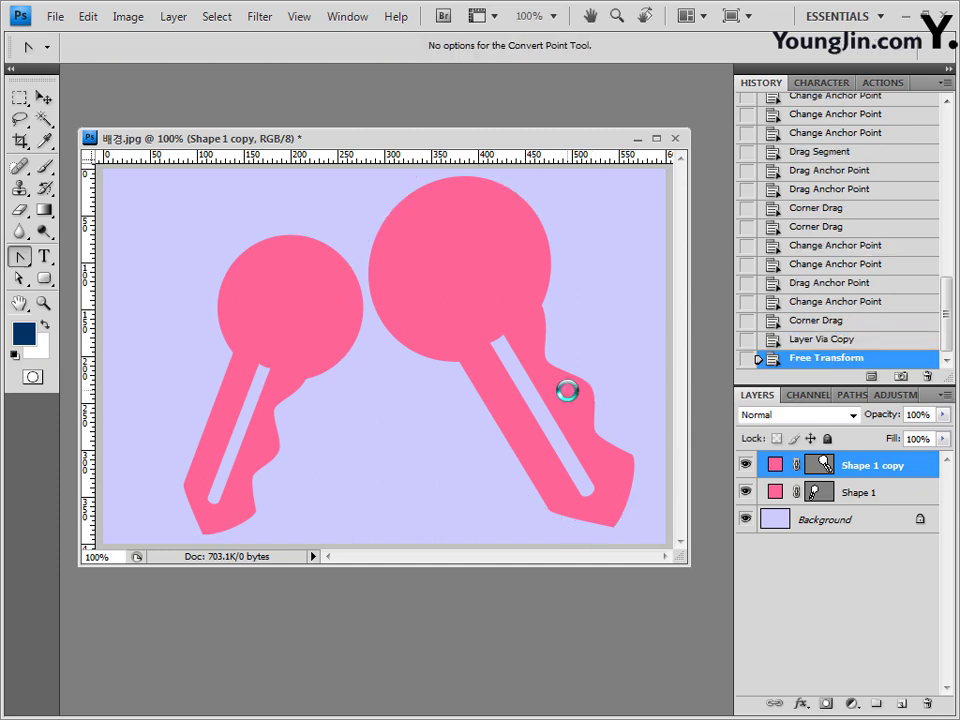
Step: Change the fill color of the copied key layer to cccc00
{"action": "double_click", "coordinate": [775, 465]}
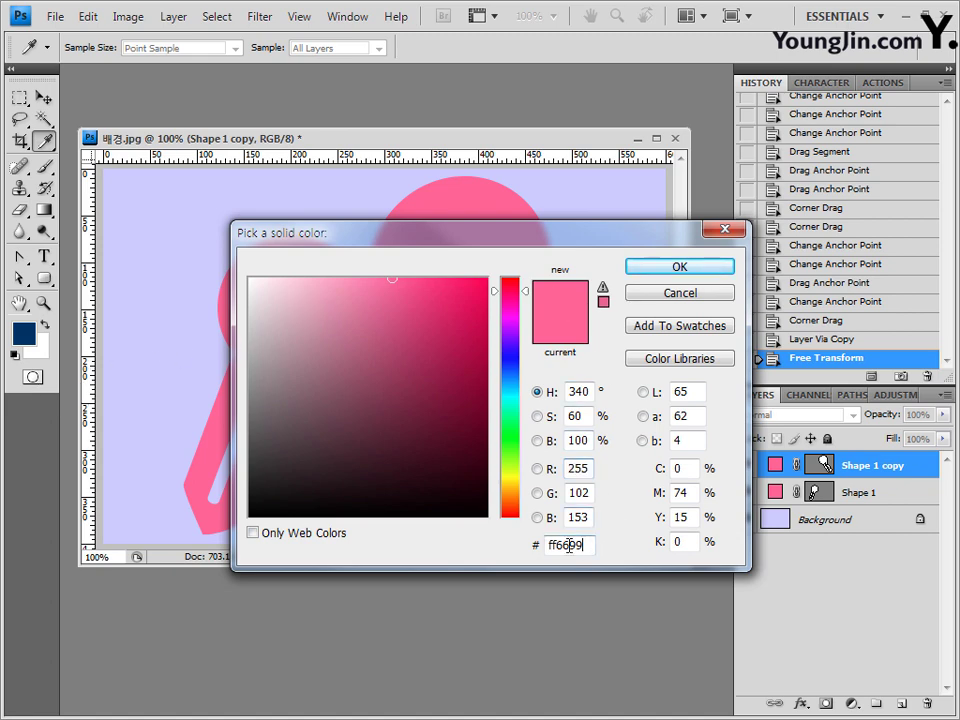
{"action": "left_click_drag", "start_coordinate": [568, 545], "coordinate": [450, 542]}
{"action": "type", "text": "cccc00"}
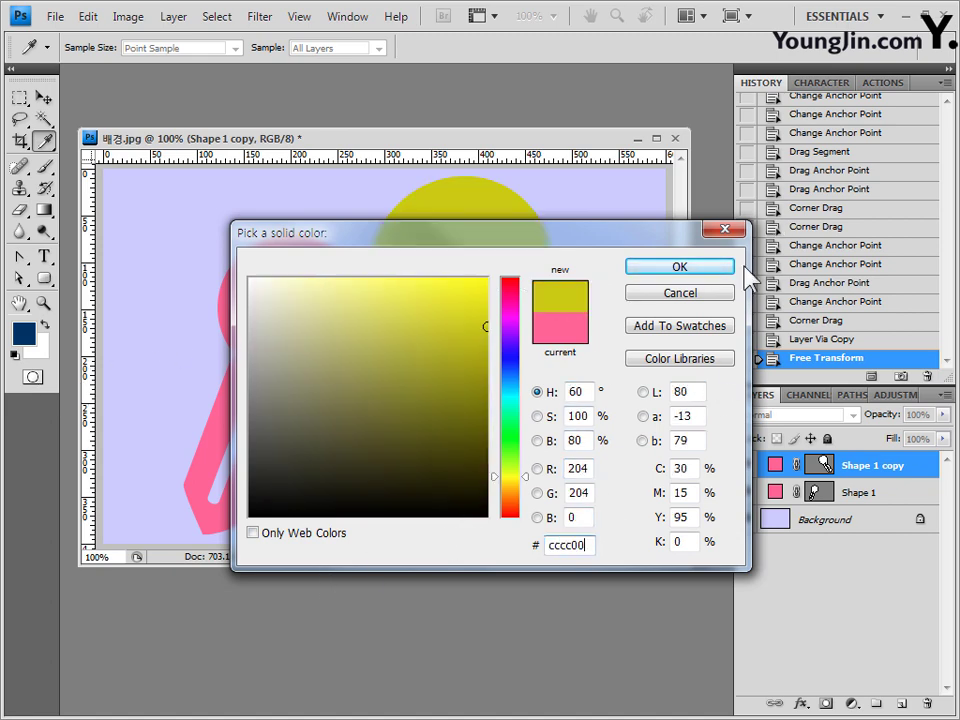
{"action": "left_click", "coordinate": [680, 267]}
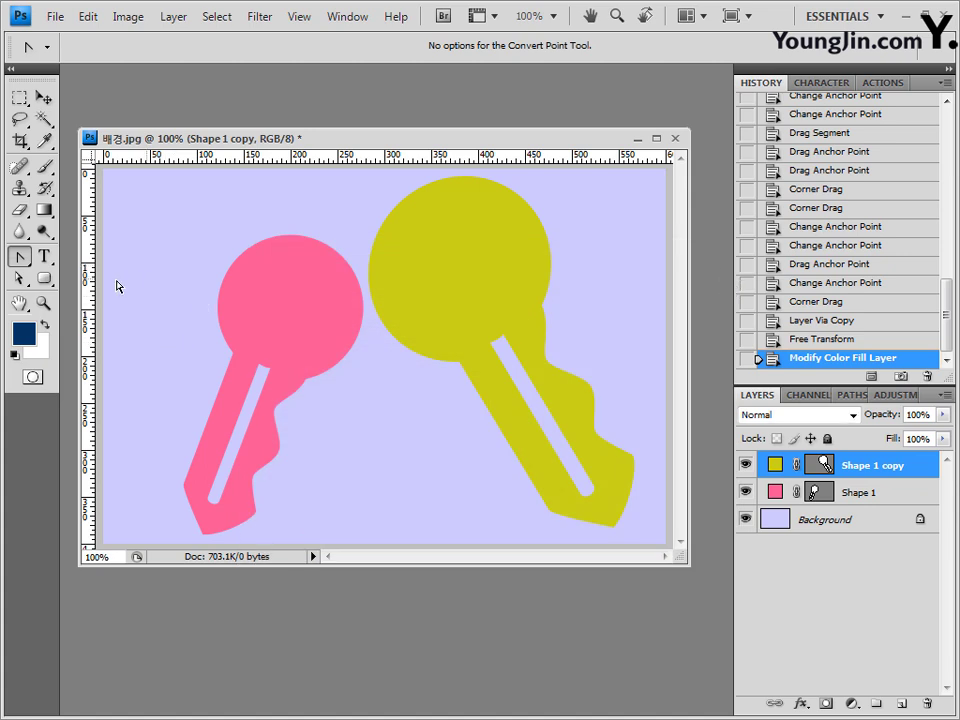
Step: Nudge the upper-left anchor point of the olive key's slot slightly left with the Direct Selection tool
{"action": "left_click", "coordinate": [18, 278]}
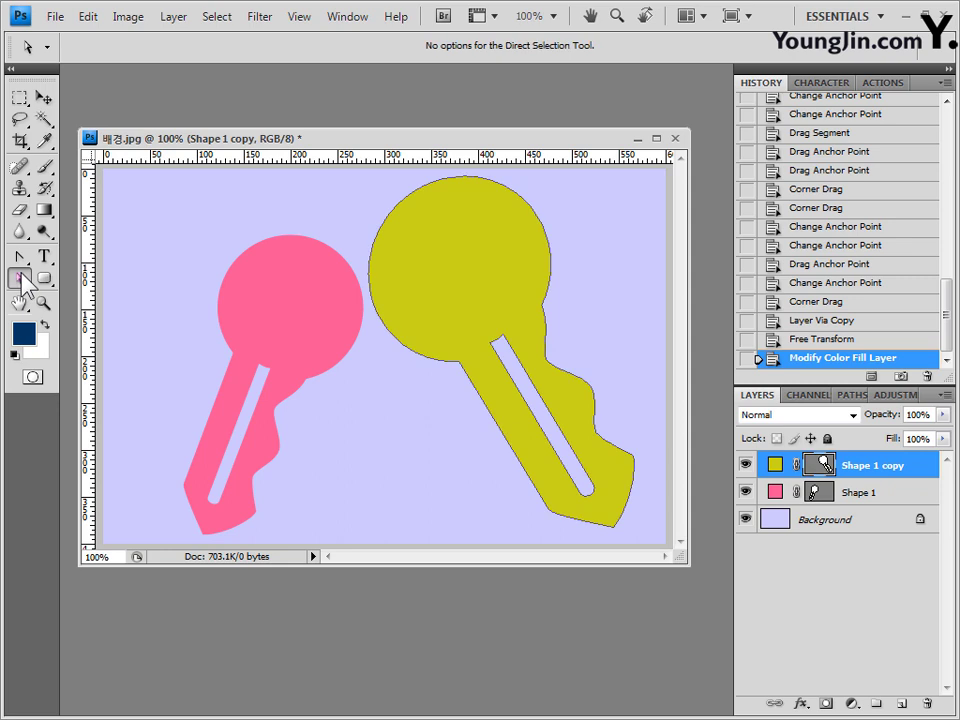
{"action": "left_click", "coordinate": [500, 341]}
{"action": "left_click", "coordinate": [490, 343]}
{"action": "key", "text": "Left"}
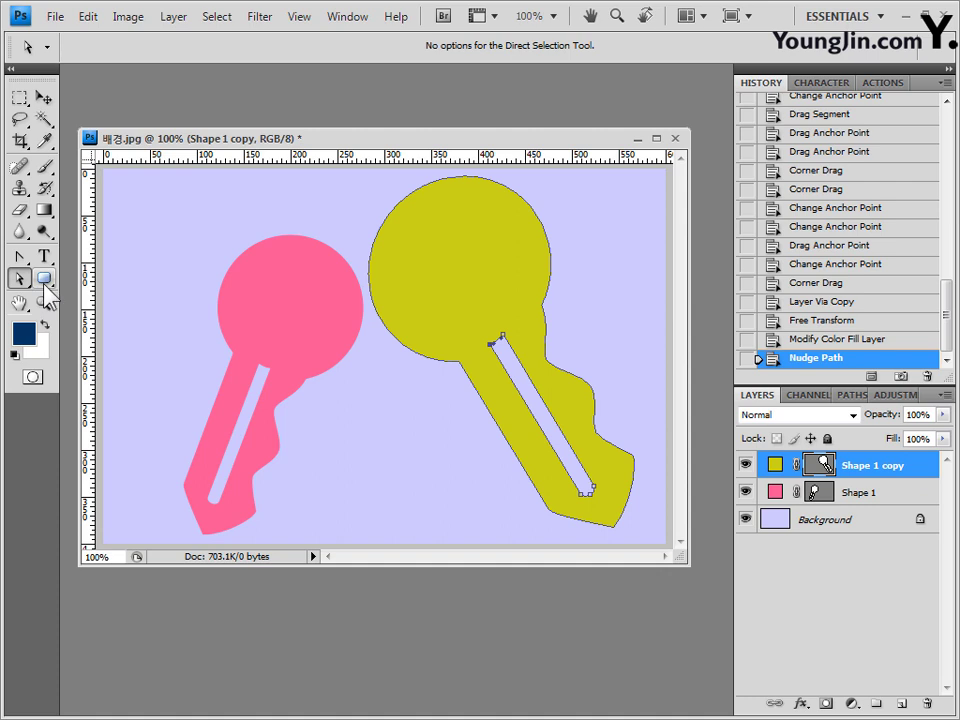
Step: Subtract a rectangle from the right edge of the olive key's circle and scale it to about 83.5% by 81.9%
{"action": "left_click_drag", "start_coordinate": [44, 282], "coordinate": [110, 276]}
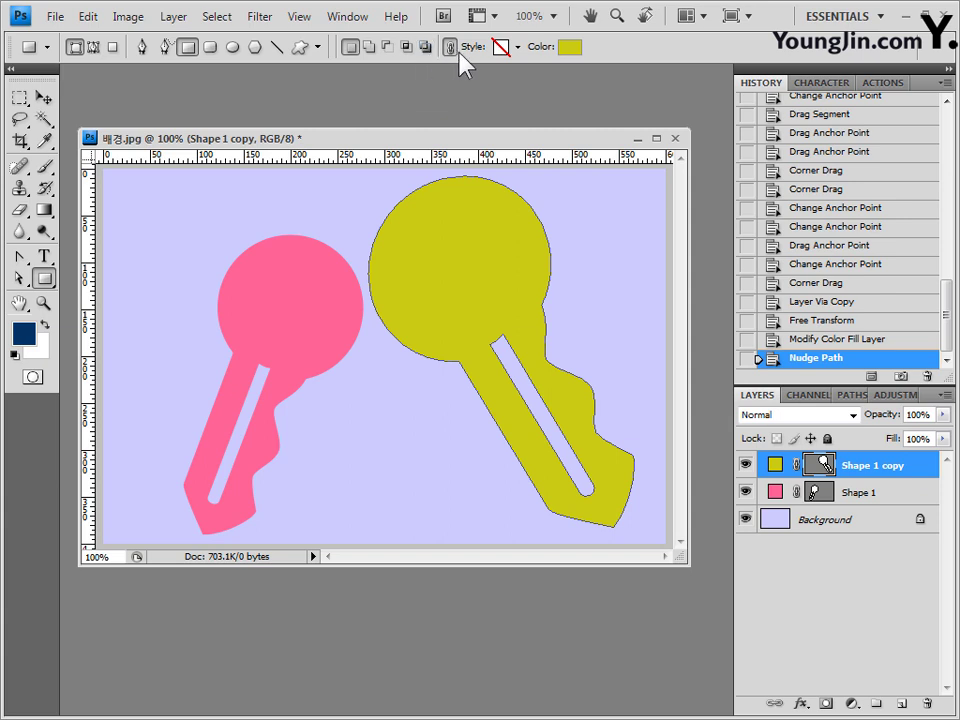
{"action": "left_click", "coordinate": [389, 47]}
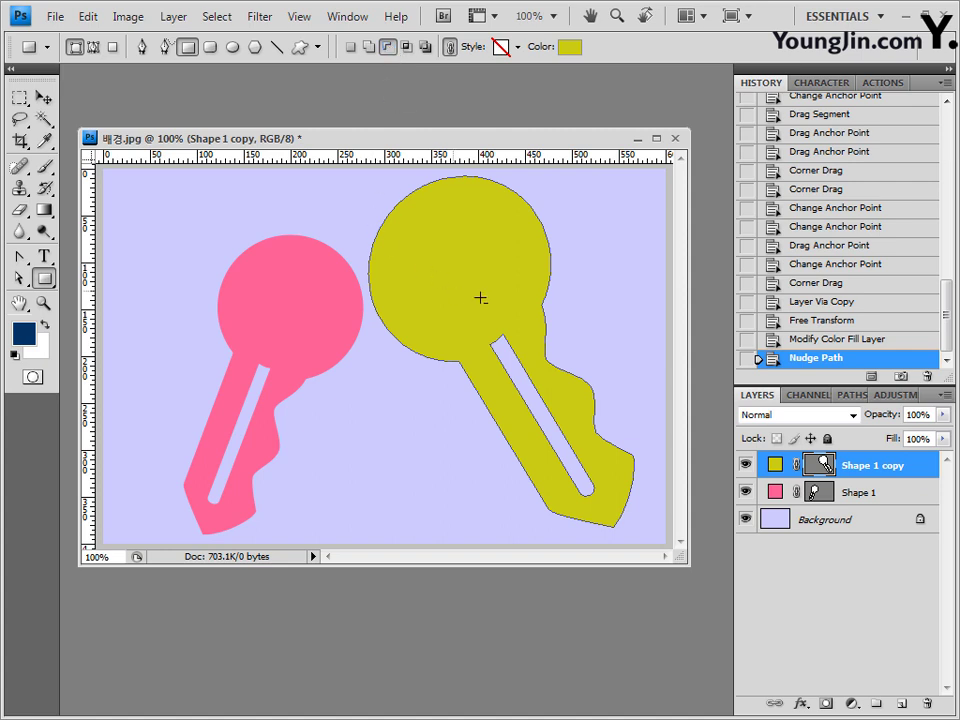
{"action": "left_click_drag", "start_coordinate": [615, 213], "coordinate": [502, 291]}
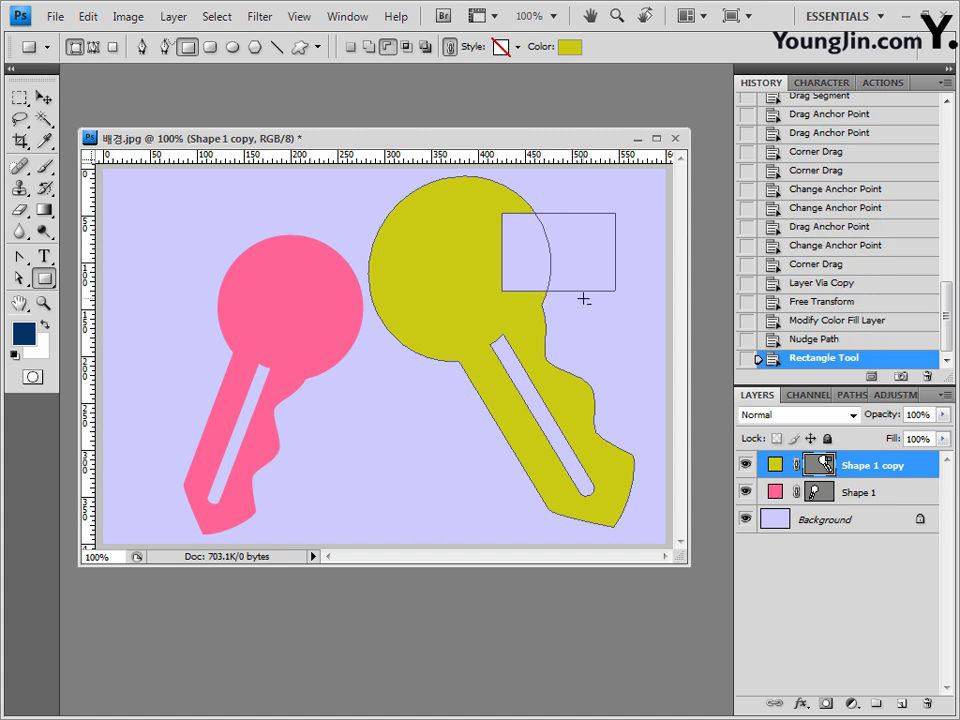
{"action": "left_click", "coordinate": [584, 297], "text": "ctrl"}
{"action": "key", "text": "ctrl+t"}
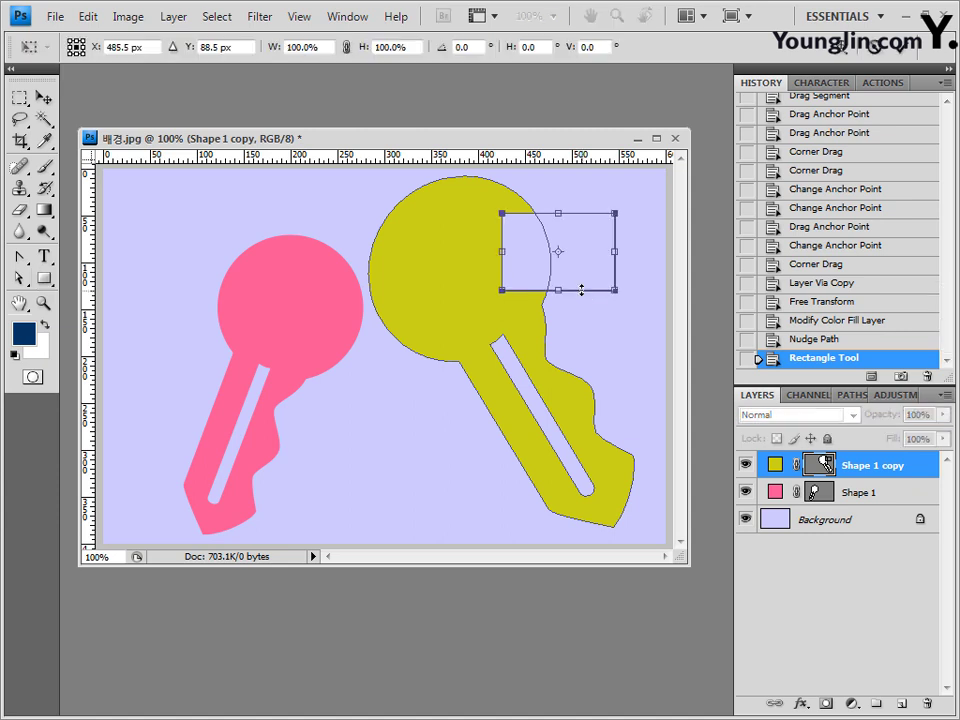
{"action": "left_click_drag", "start_coordinate": [503, 214], "coordinate": [515, 227]}
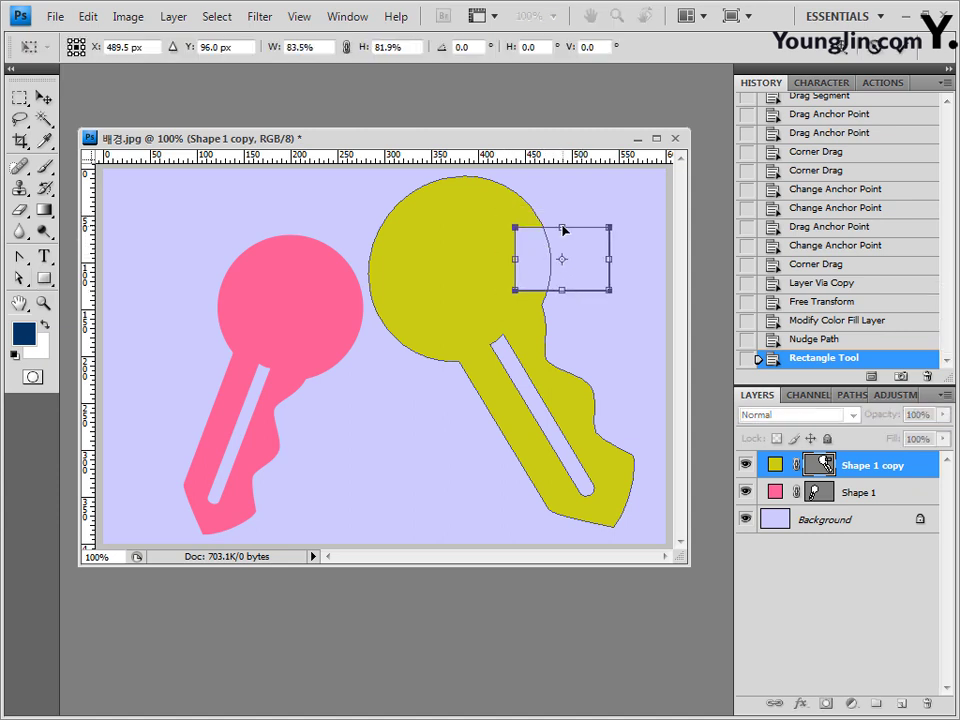
{"action": "key", "text": "Return"}
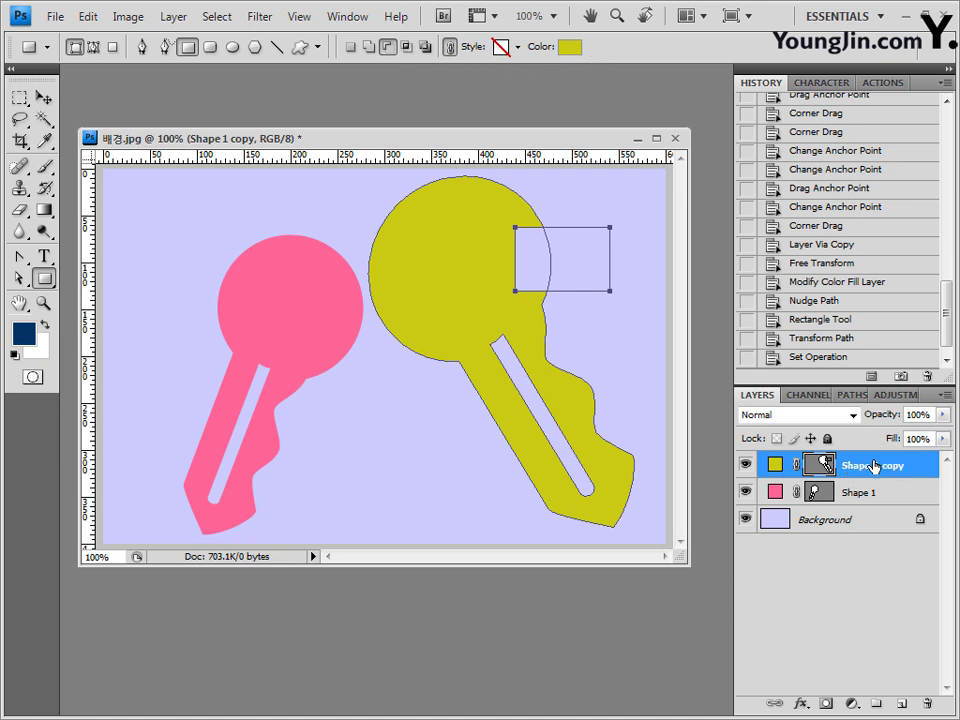
Step: Add a smaller rectangle to the olive key's shape, centered inside the rectangular cutout
{"action": "left_click", "coordinate": [44, 280]}
{"action": "left_click", "coordinate": [817, 466]}
{"action": "left_click", "coordinate": [817, 466]}
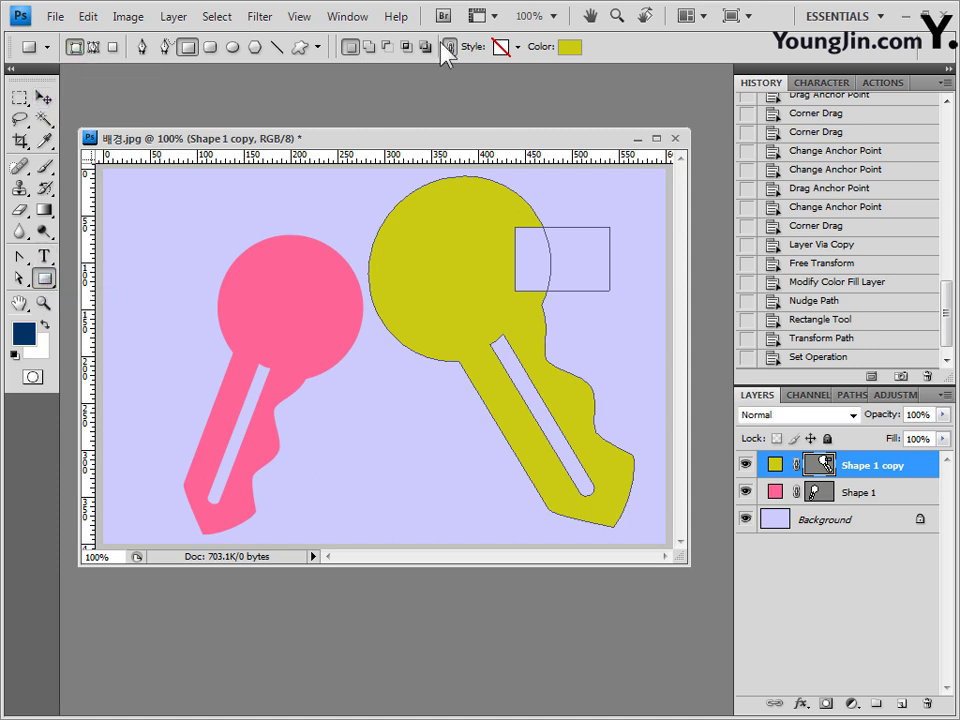
{"action": "left_click", "coordinate": [370, 52]}
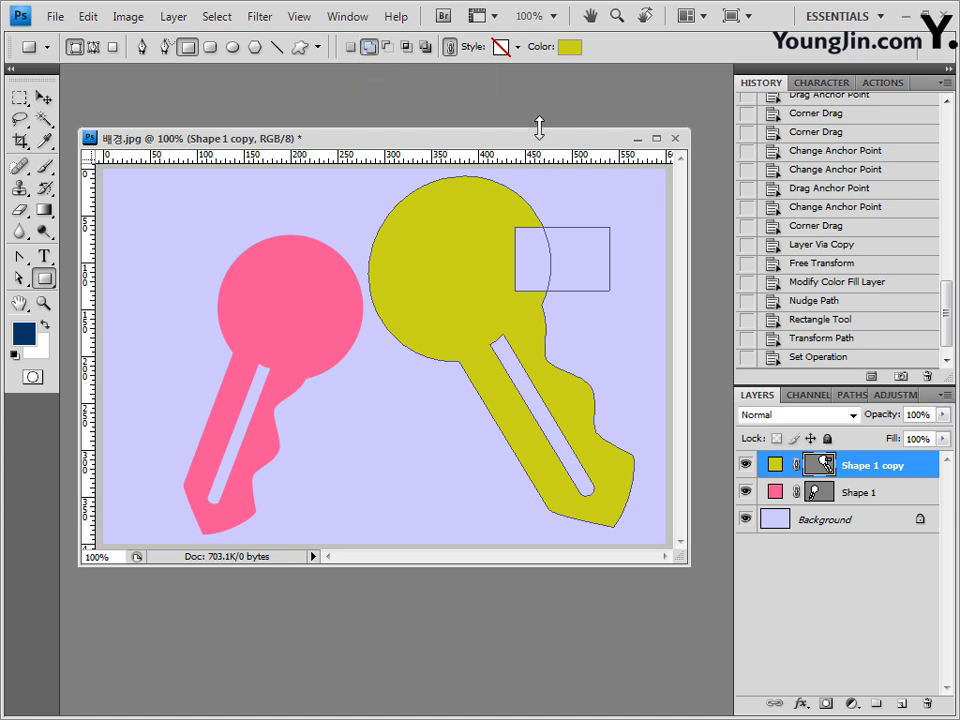
{"action": "left_click_drag", "start_coordinate": [537, 240], "coordinate": [588, 276]}
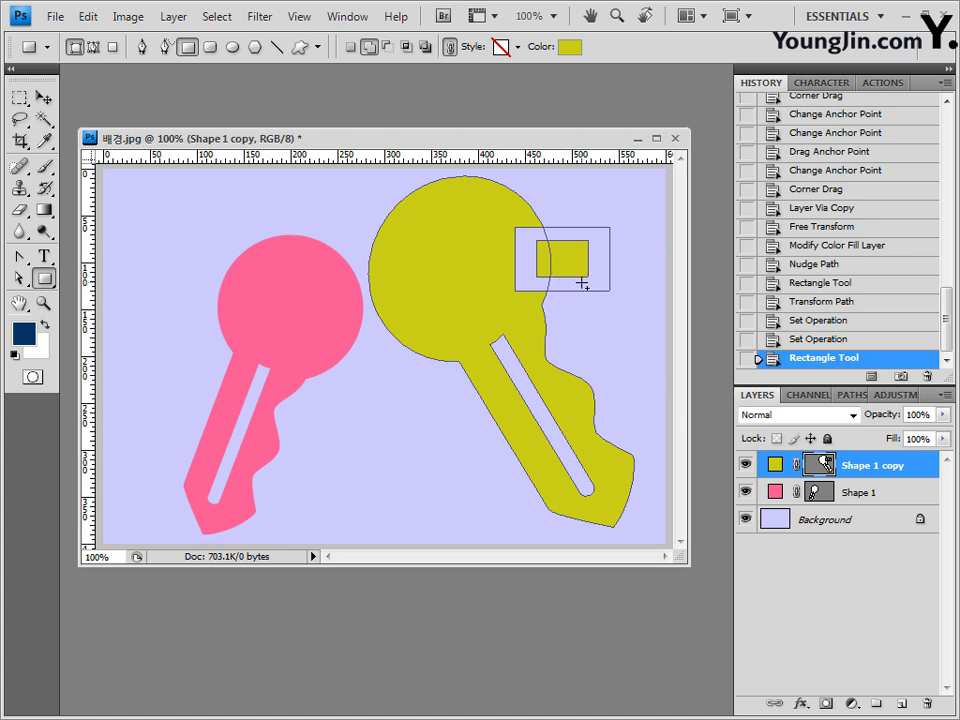
{"action": "left_click", "coordinate": [581, 277], "text": "ctrl"}
{"action": "key", "text": "ctrl+t"}
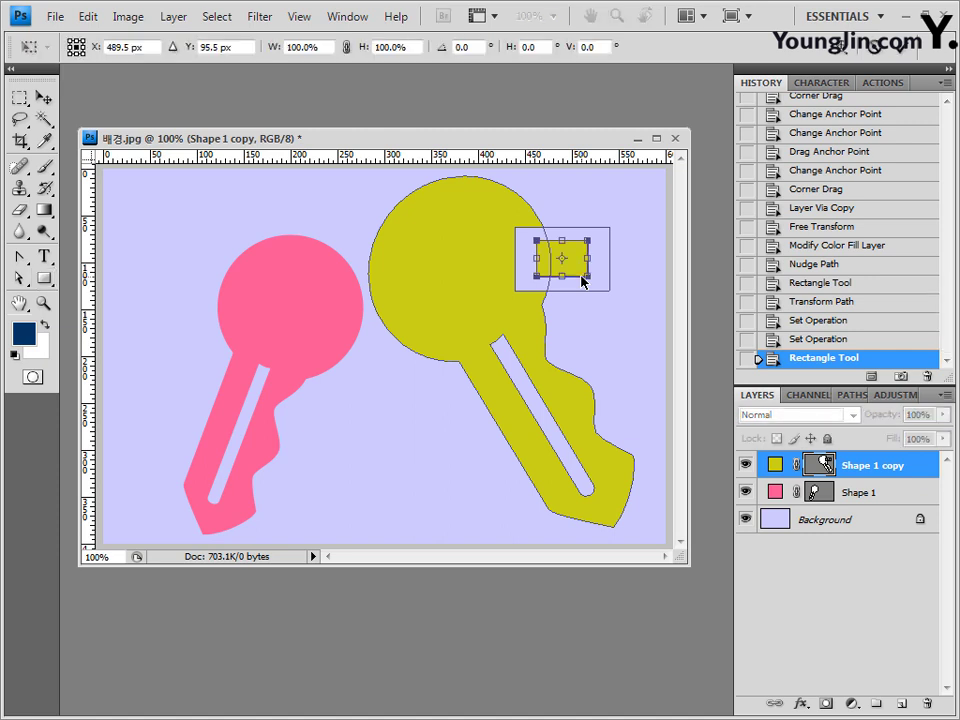
{"action": "left_click_drag", "start_coordinate": [581, 276], "coordinate": [576, 263]}
{"action": "key", "text": "Return"}
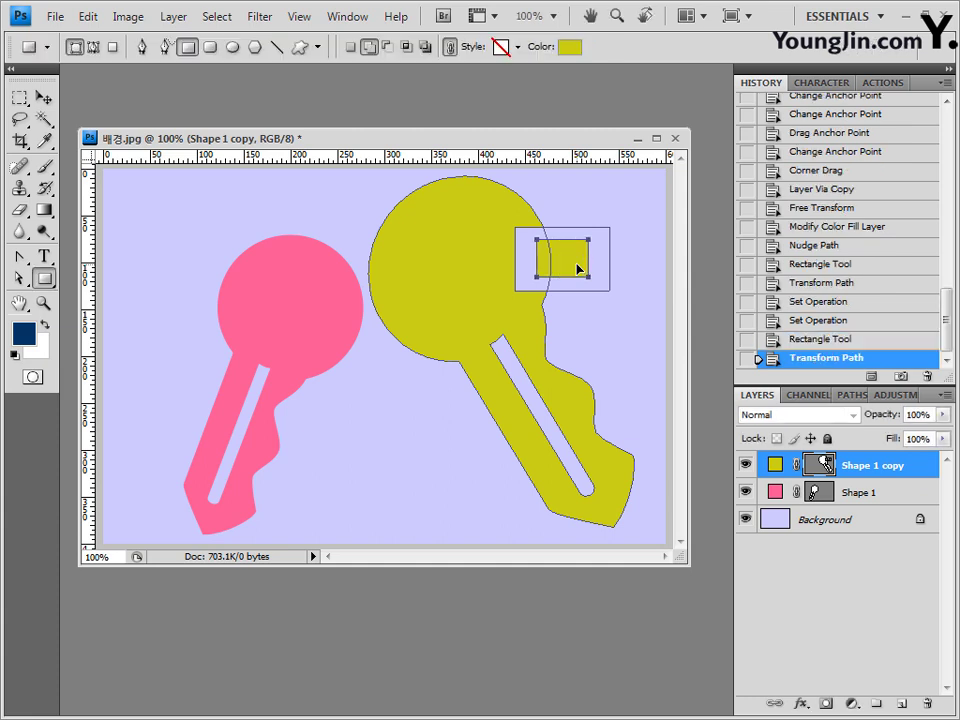
Step: Hide the olive key's path outline and merge the Shape 1 copy and Shape 1 layers into one
{"action": "left_click", "coordinate": [815, 473]}
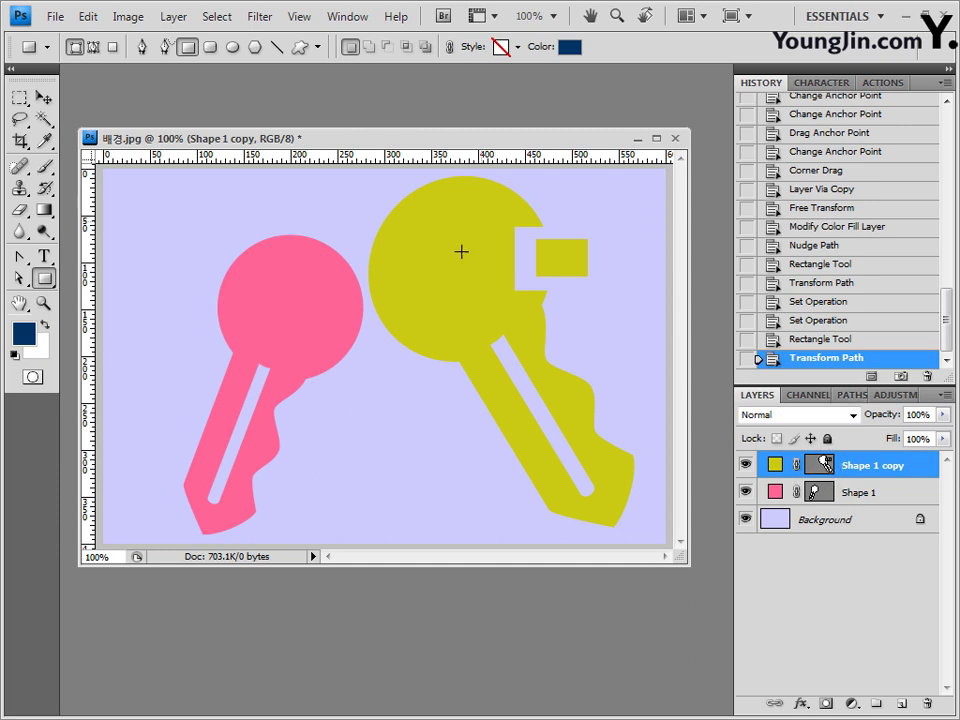
{"action": "left_click", "coordinate": [823, 464]}
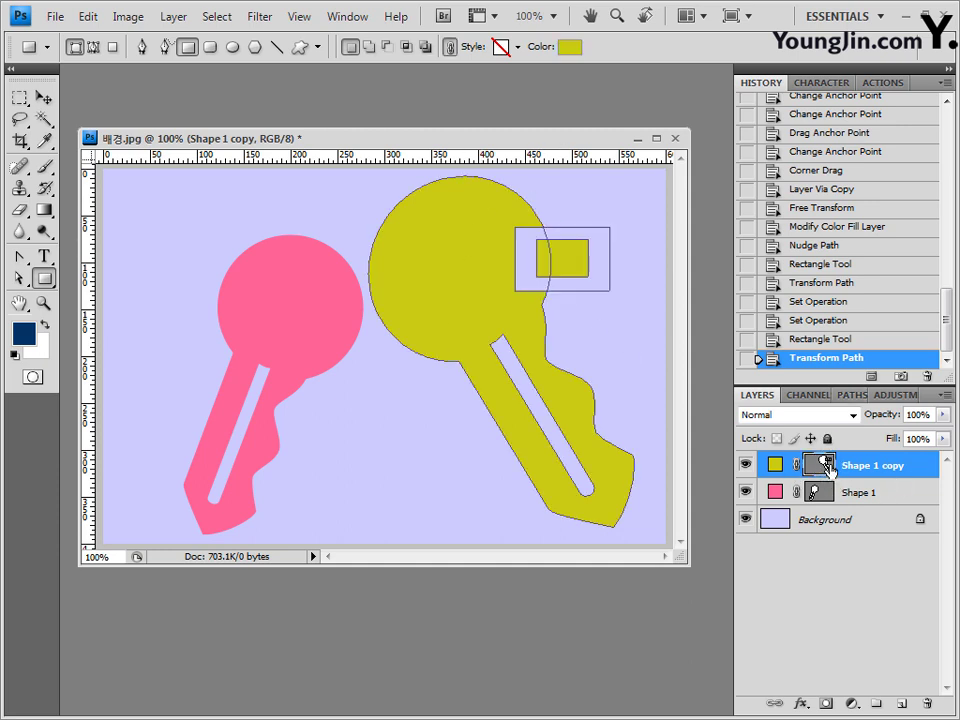
{"action": "left_click", "coordinate": [824, 465]}
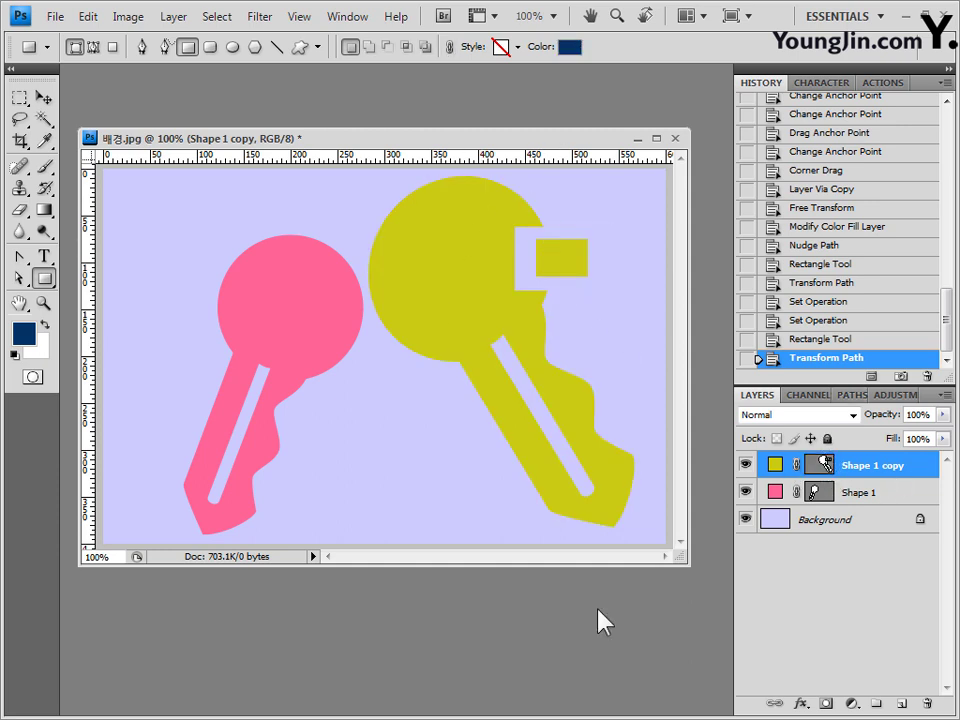
{"action": "left_click", "coordinate": [893, 494], "text": "shift"}
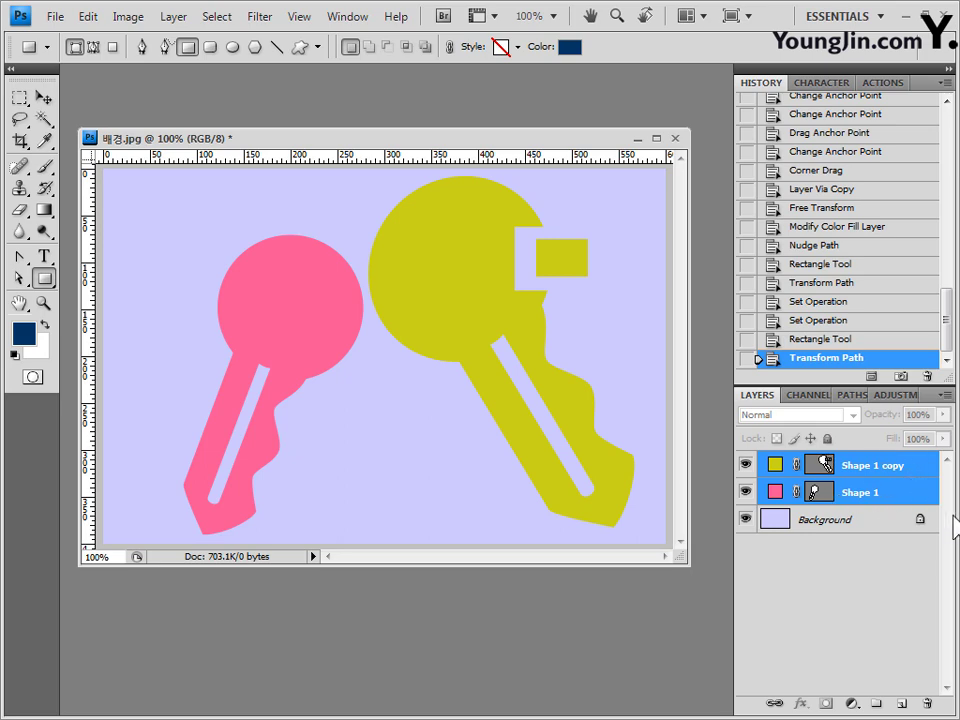
{"action": "left_click", "coordinate": [186, 18]}
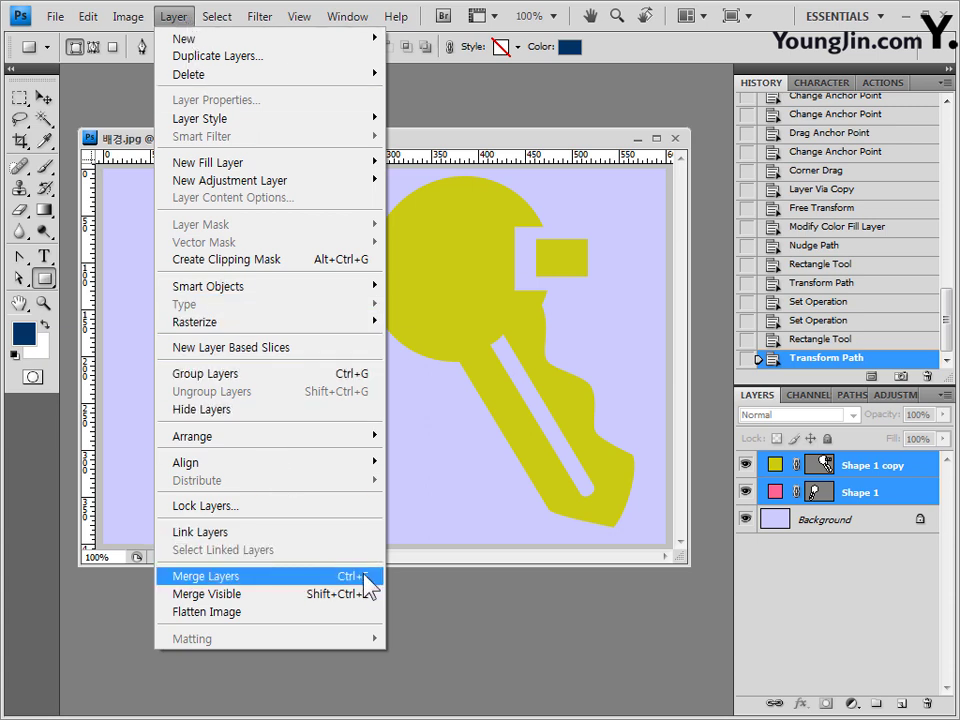
{"action": "left_click", "coordinate": [273, 576]}
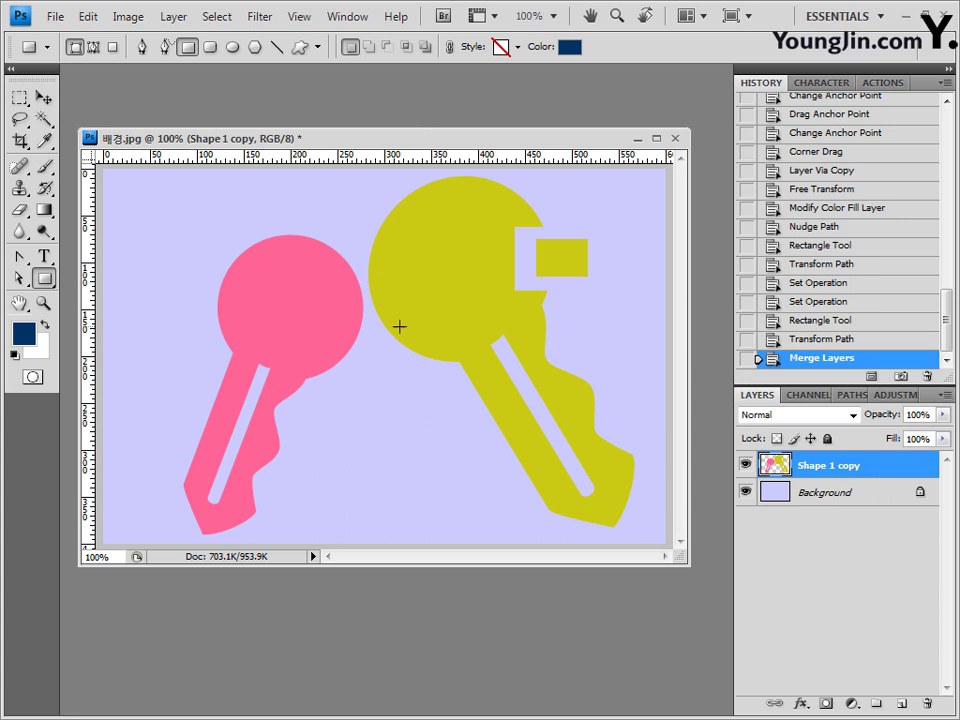
Step: Create a new 80 × 80 pixel document with transparent background contents
{"action": "left_click_drag", "start_coordinate": [437, 140], "coordinate": [444, 158]}
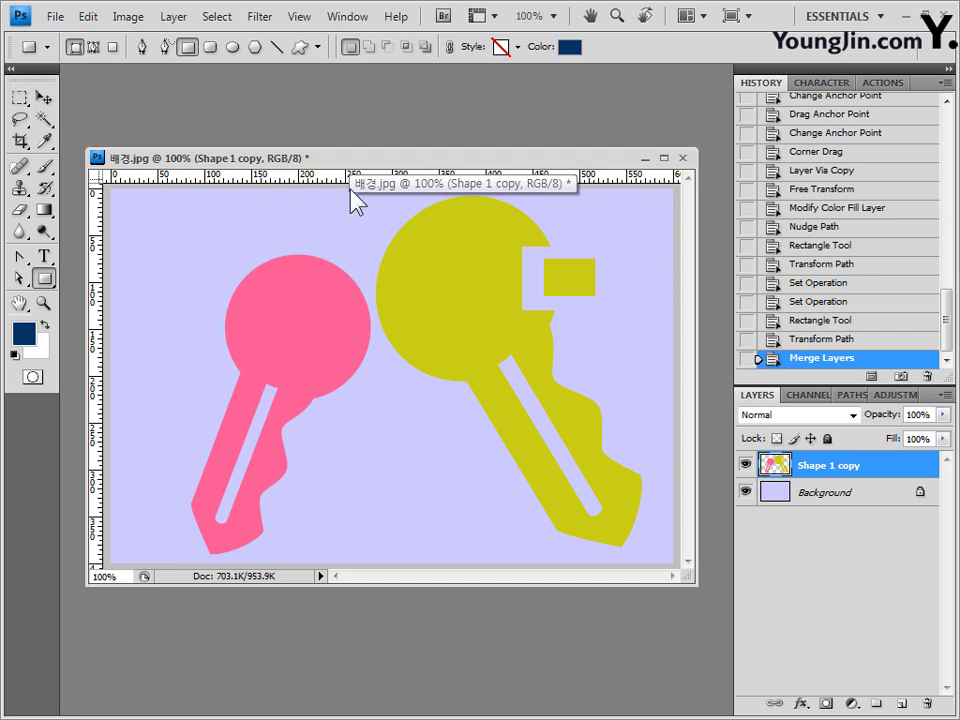
{"action": "left_click", "coordinate": [55, 16]}
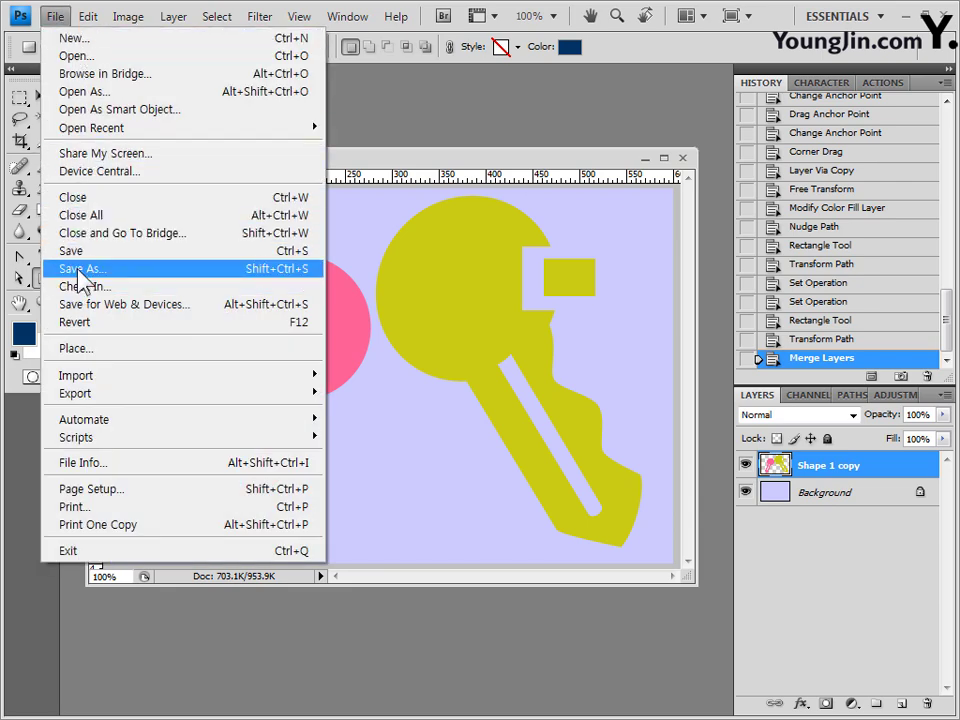
{"action": "left_click", "coordinate": [91, 40]}
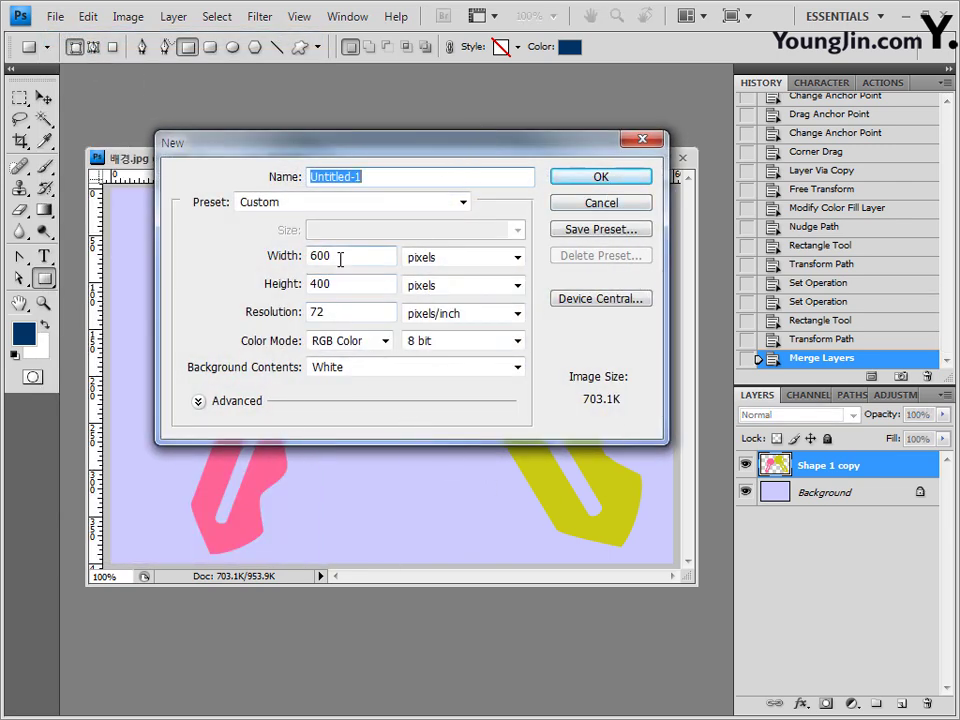
{"action": "key", "text": "Tab"}
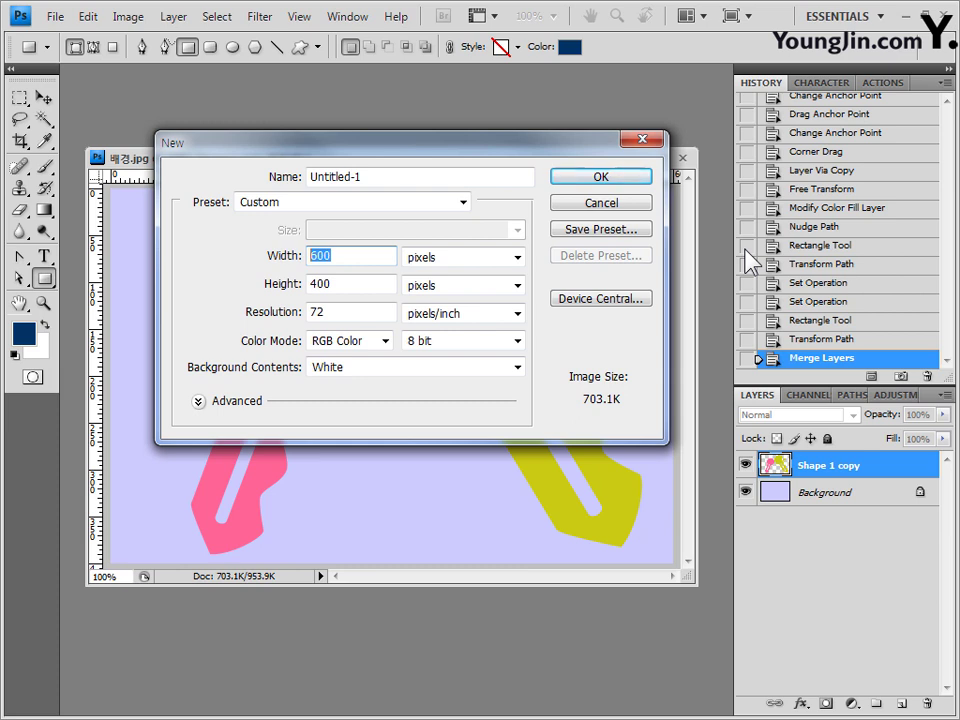
{"action": "type", "text": "80"}
{"action": "key", "text": "Tab"}
{"action": "key", "text": "Tab"}
{"action": "type", "text": "80"}
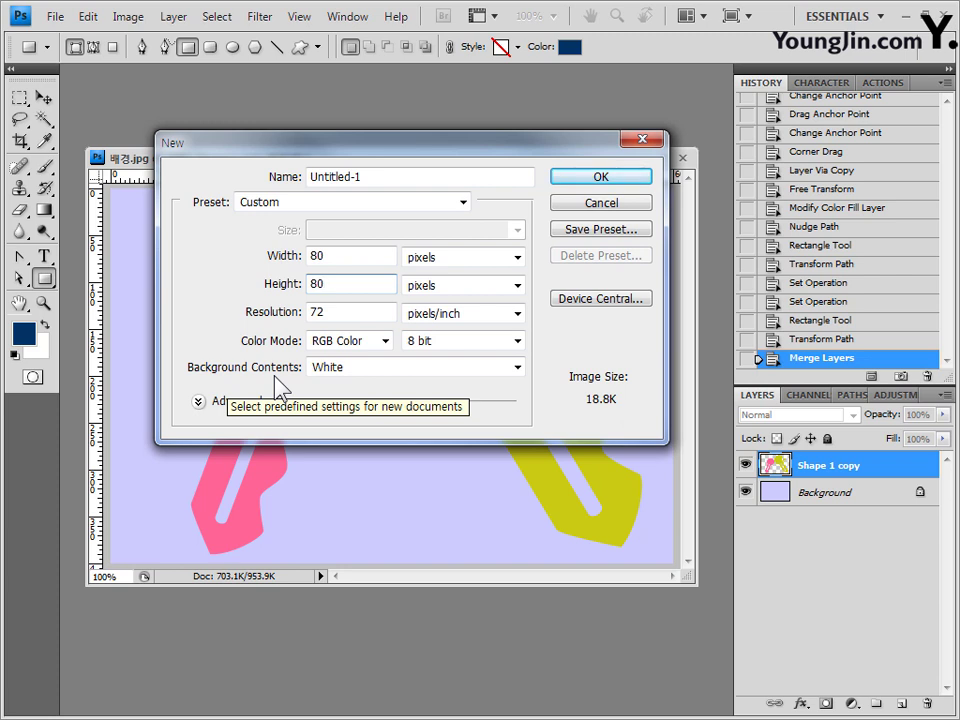
{"action": "left_click", "coordinate": [382, 372]}
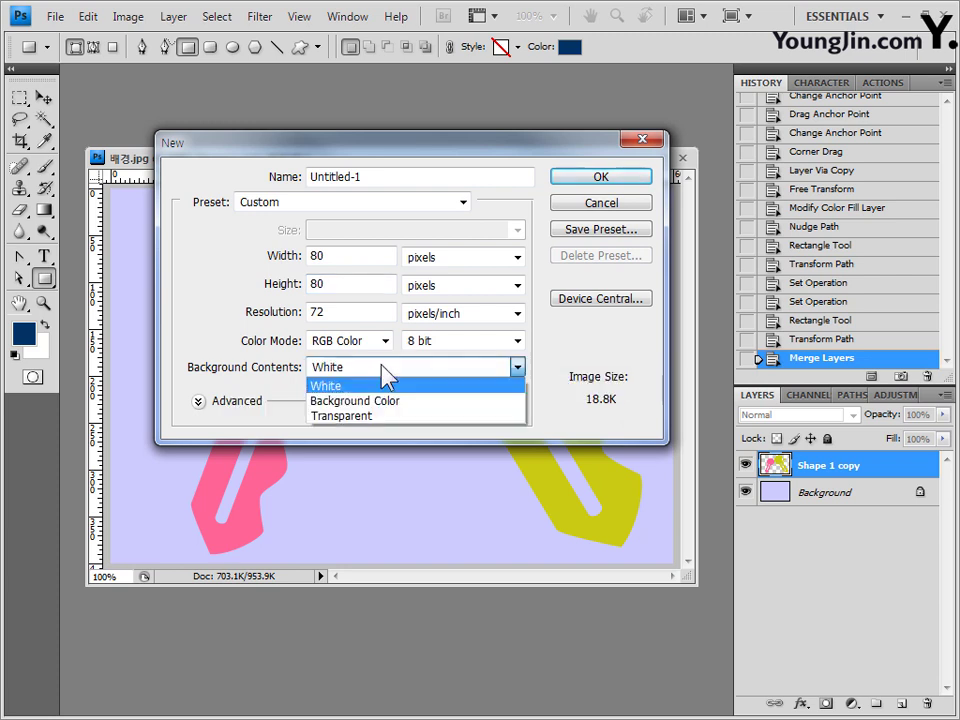
{"action": "left_click", "coordinate": [360, 417]}
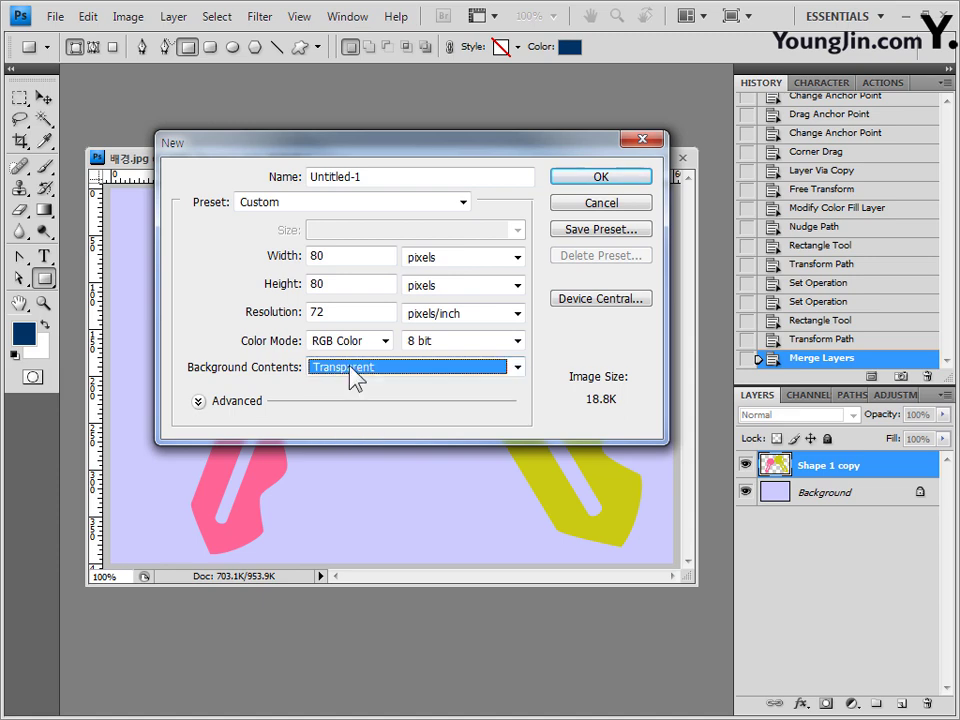
{"action": "left_click", "coordinate": [596, 178]}
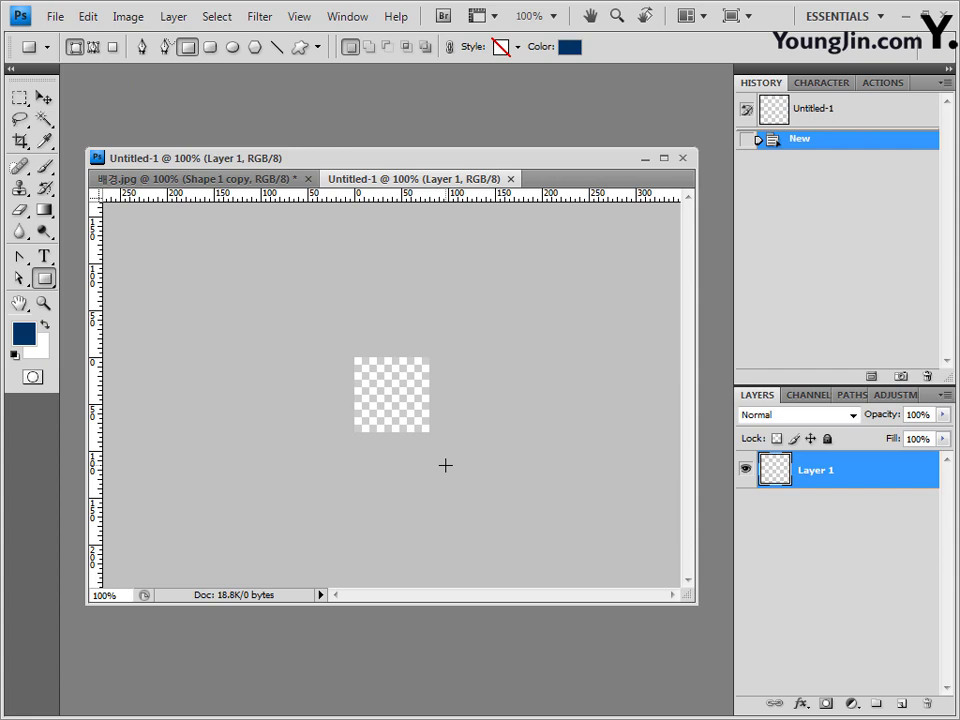
{"action": "key", "text": "ctrl+plus"}
{"action": "key", "text": "ctrl+plus"}
{"action": "key", "text": "ctrl+plus"}
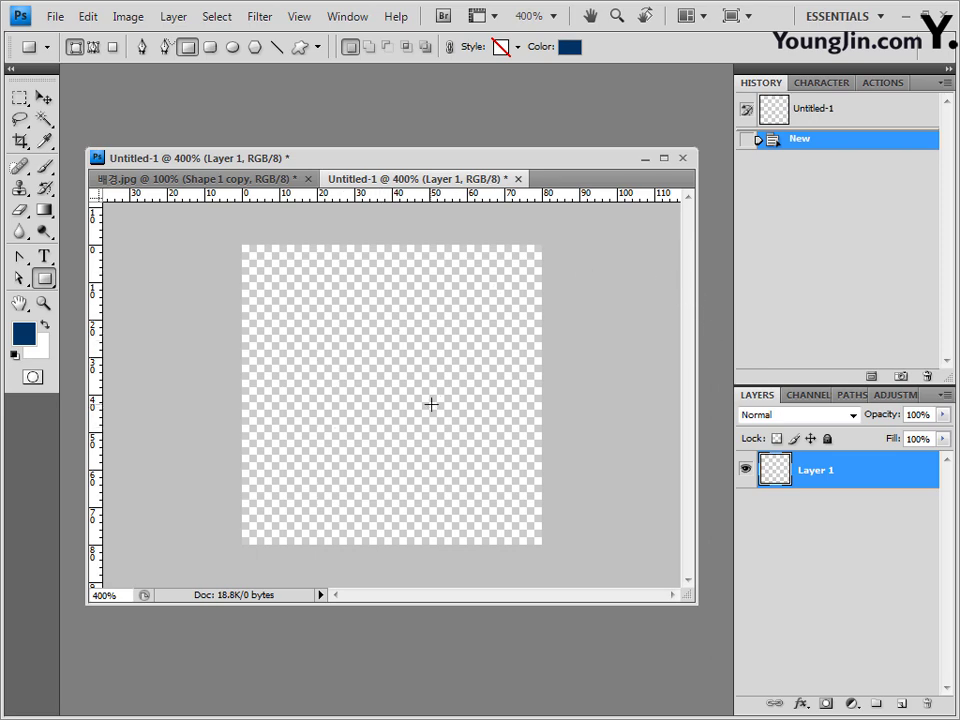
Step: Create a second 80 × 80 pixel document with white background contents
{"action": "left_click", "coordinate": [55, 17]}
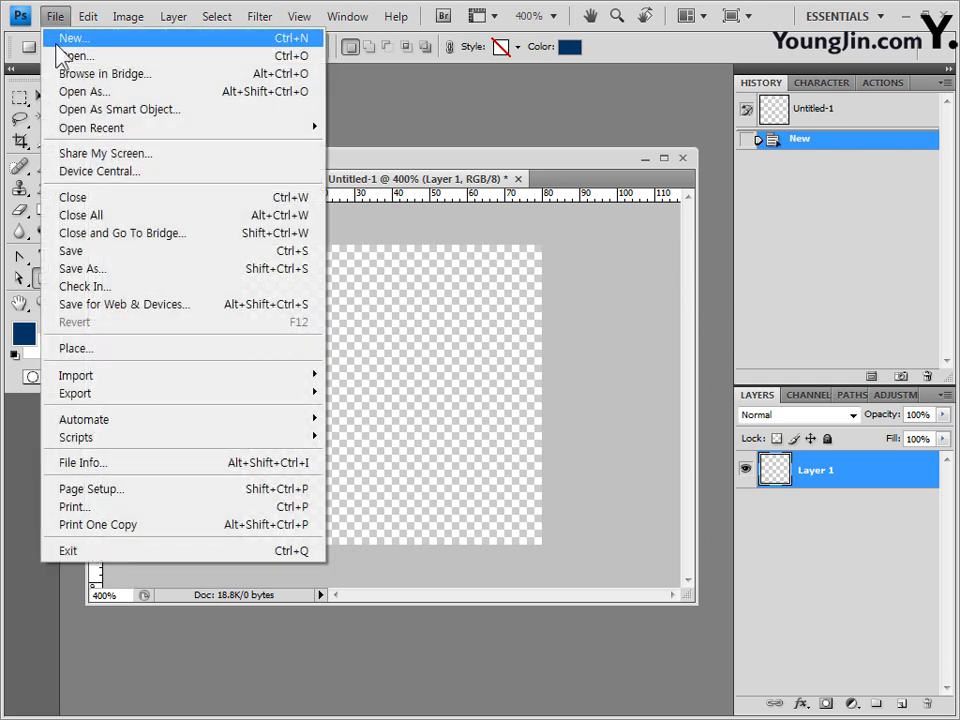
{"action": "left_click", "coordinate": [58, 42]}
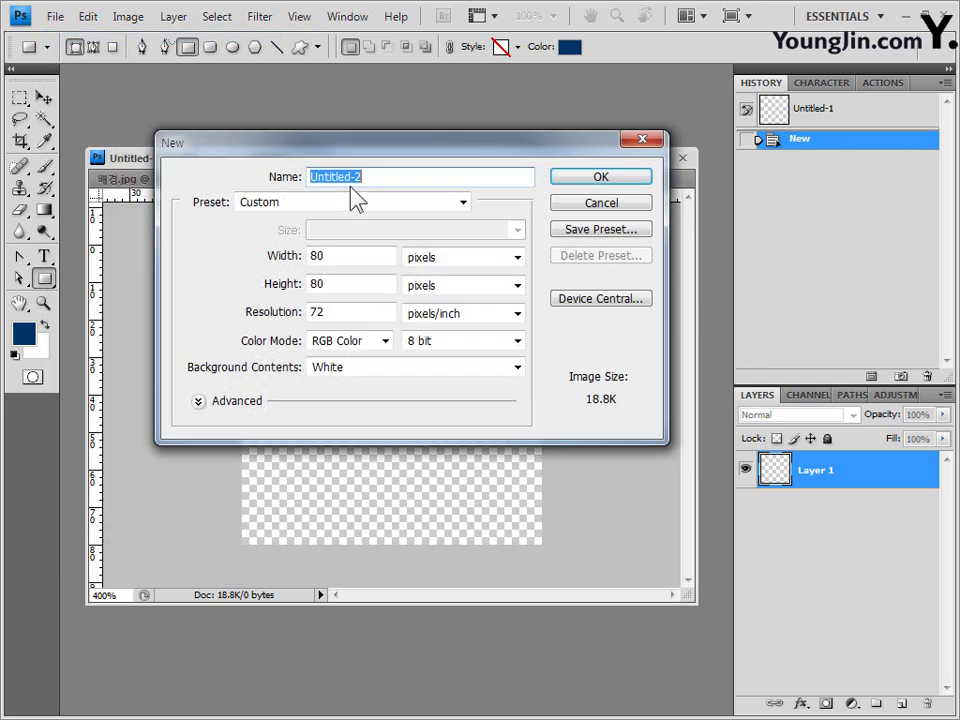
{"action": "left_click", "coordinate": [351, 370]}
{"action": "left_click", "coordinate": [598, 178]}
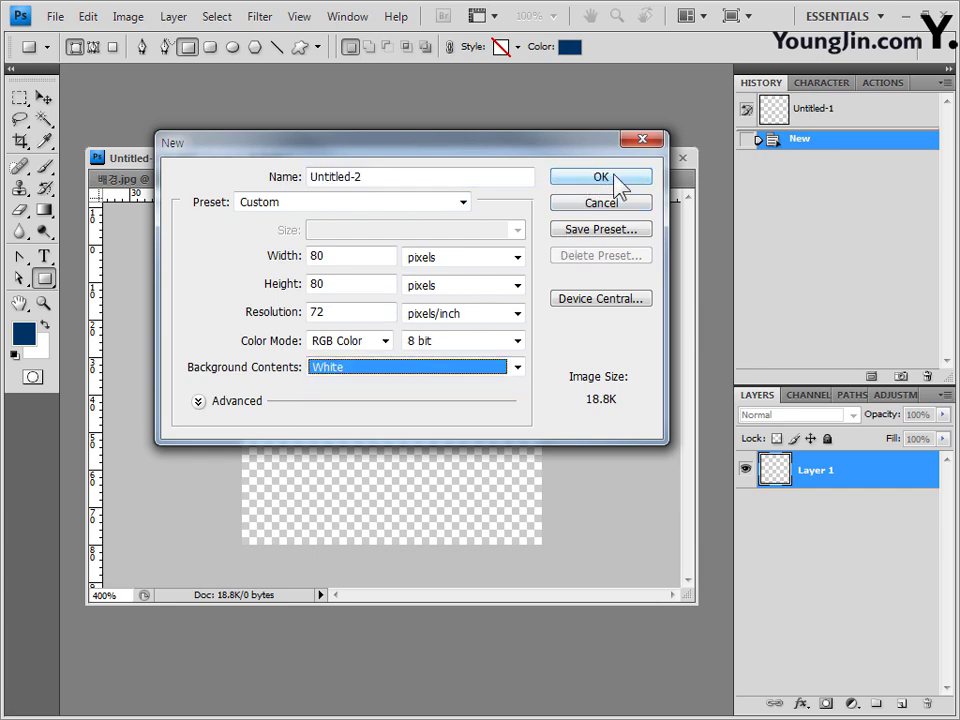
{"action": "left_click", "coordinate": [615, 180]}
{"action": "key", "text": "ctrl+plus"}
{"action": "key", "text": "ctrl+plus"}
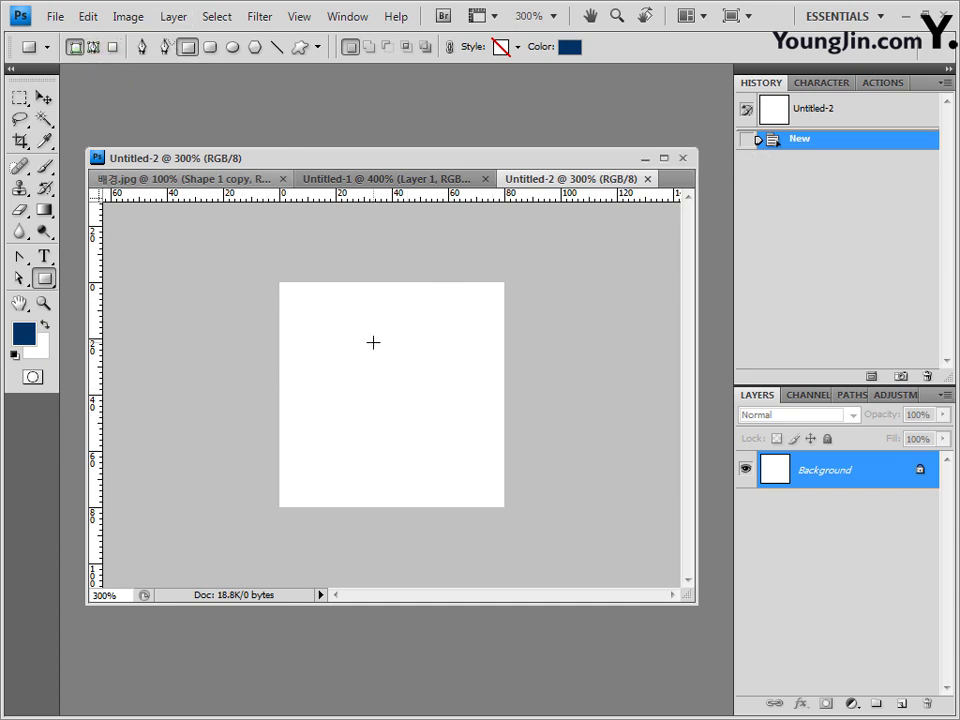
Step: Draw a dark blue rectangle about 23 × 26 pixels near the middle of Untitled-2 and delete the Background layer
{"action": "left_click_drag", "start_coordinate": [373, 342], "coordinate": [437, 416]}
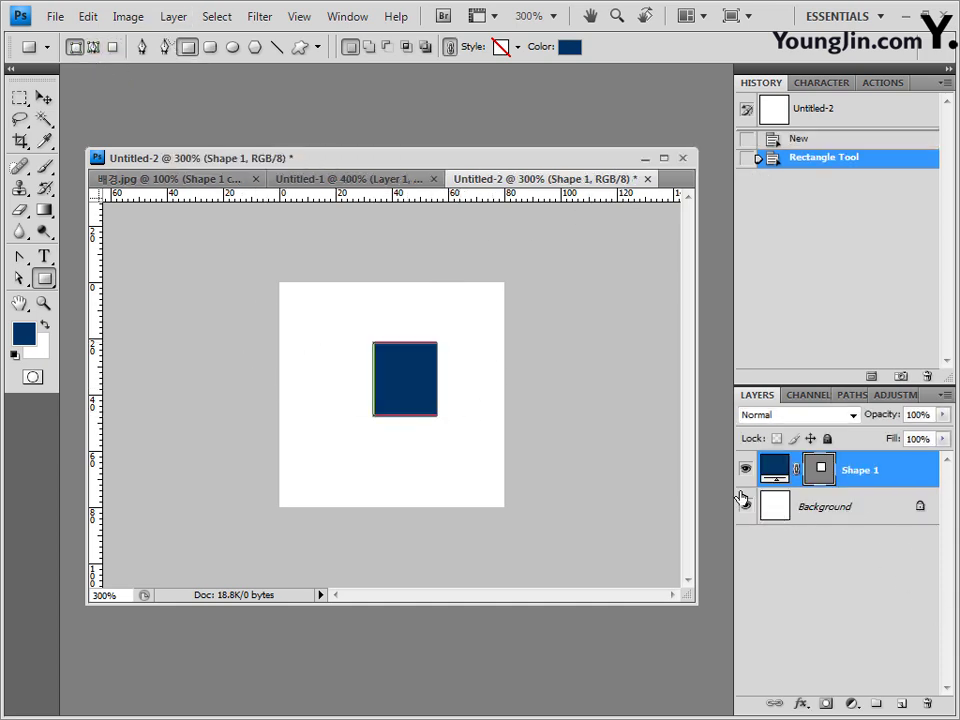
{"action": "left_click", "coordinate": [200, 180]}
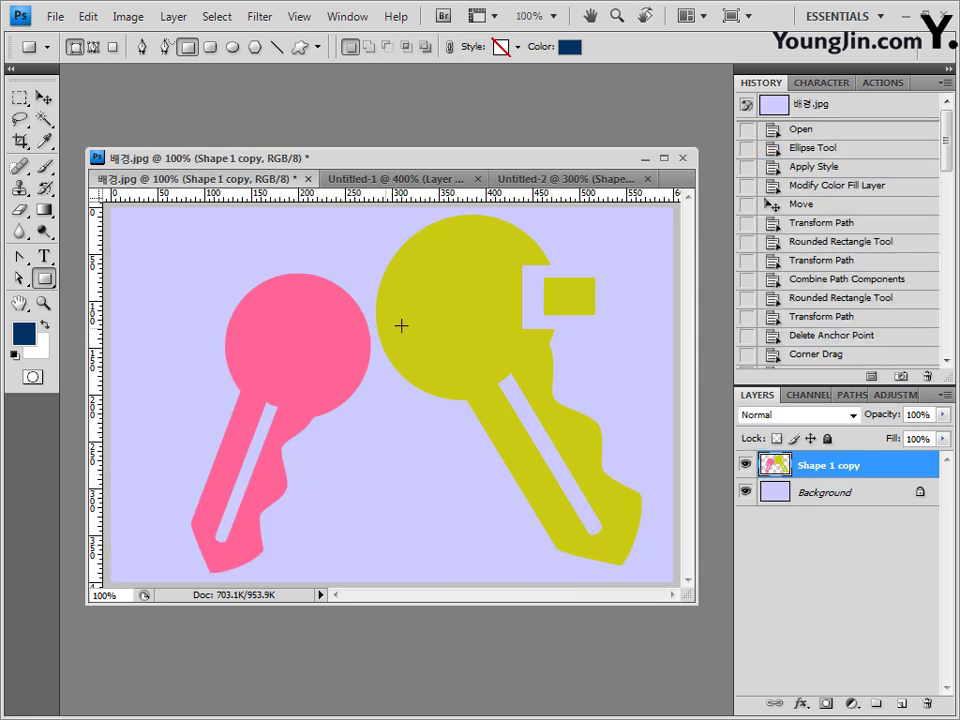
{"action": "left_click", "coordinate": [563, 179]}
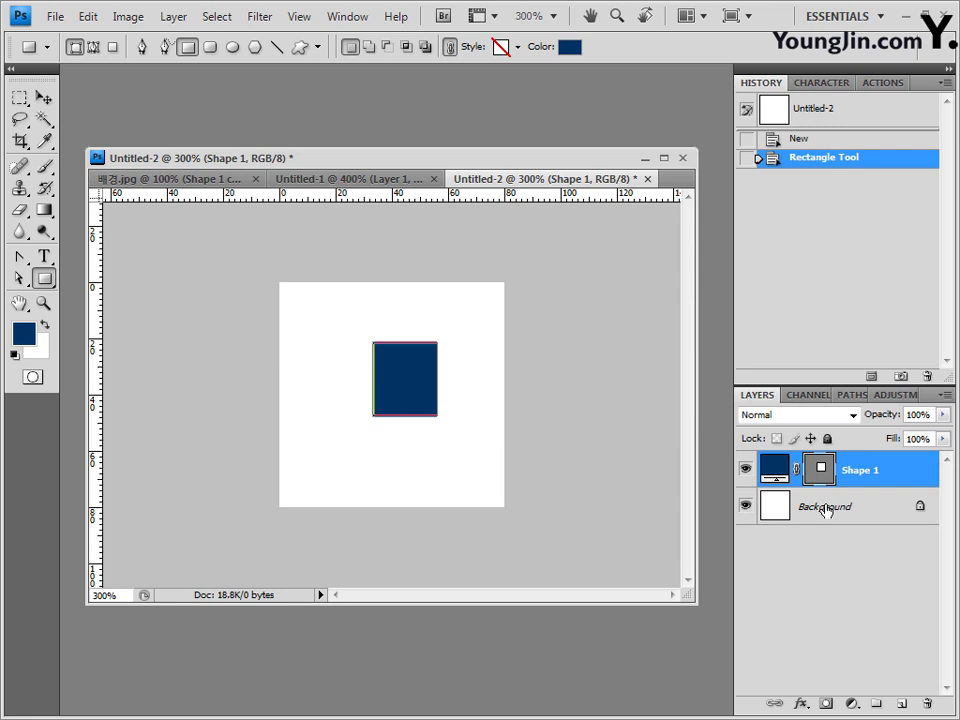
{"action": "left_click_drag", "start_coordinate": [825, 510], "coordinate": [928, 703]}
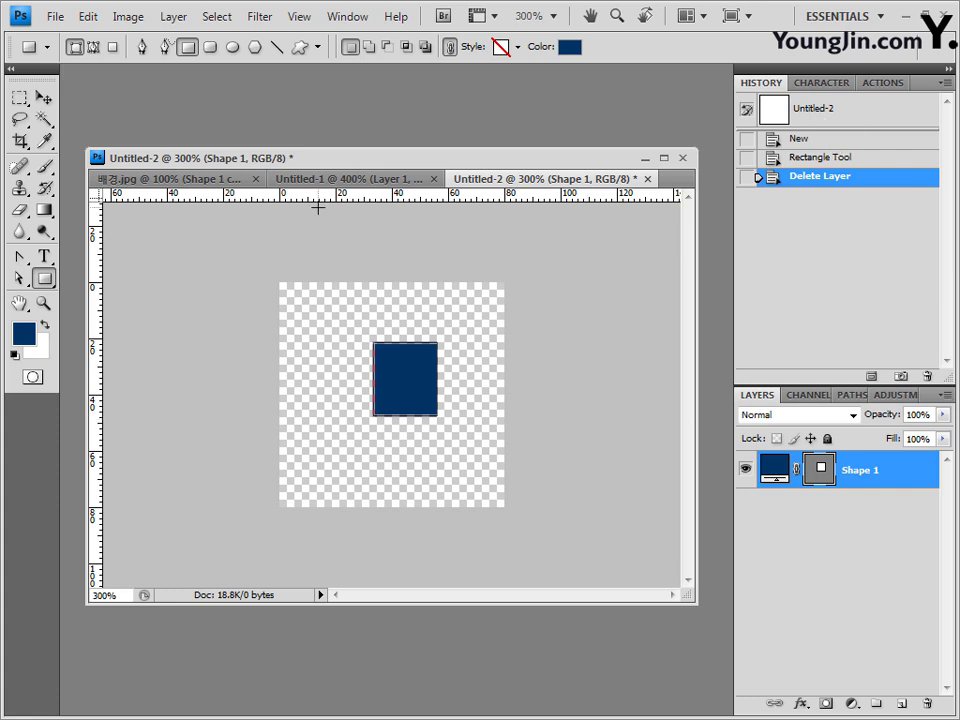
Step: Compare Untitled-2 with the transparent Untitled-1 document and close Untitled-2
{"action": "left_click", "coordinate": [360, 181]}
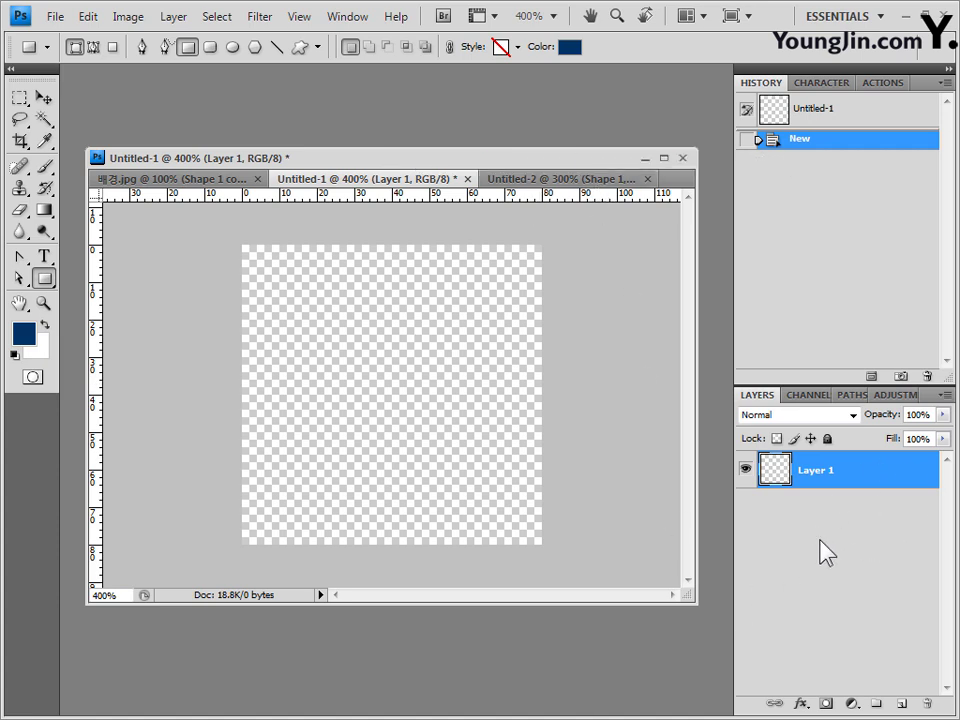
{"action": "left_click", "coordinate": [619, 182]}
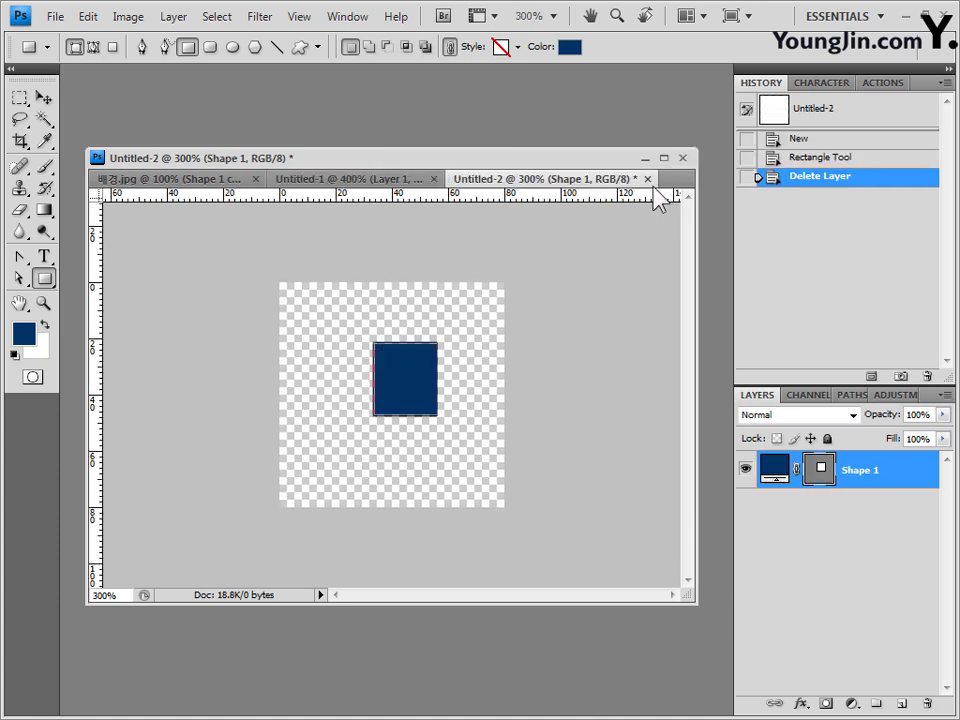
{"action": "left_click", "coordinate": [648, 178]}
{"action": "left_click", "coordinate": [523, 291]}
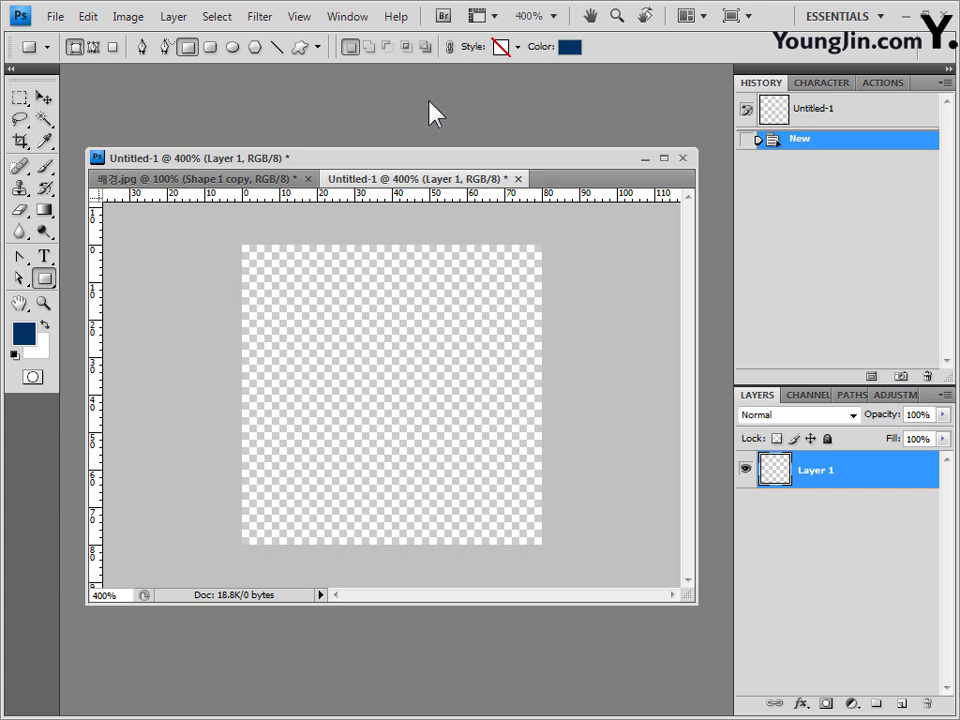
Step: Activate the Custom Shape tool with the italic "i" shape and look over the available shapes and shape libraries
{"action": "right_click", "coordinate": [44, 278]}
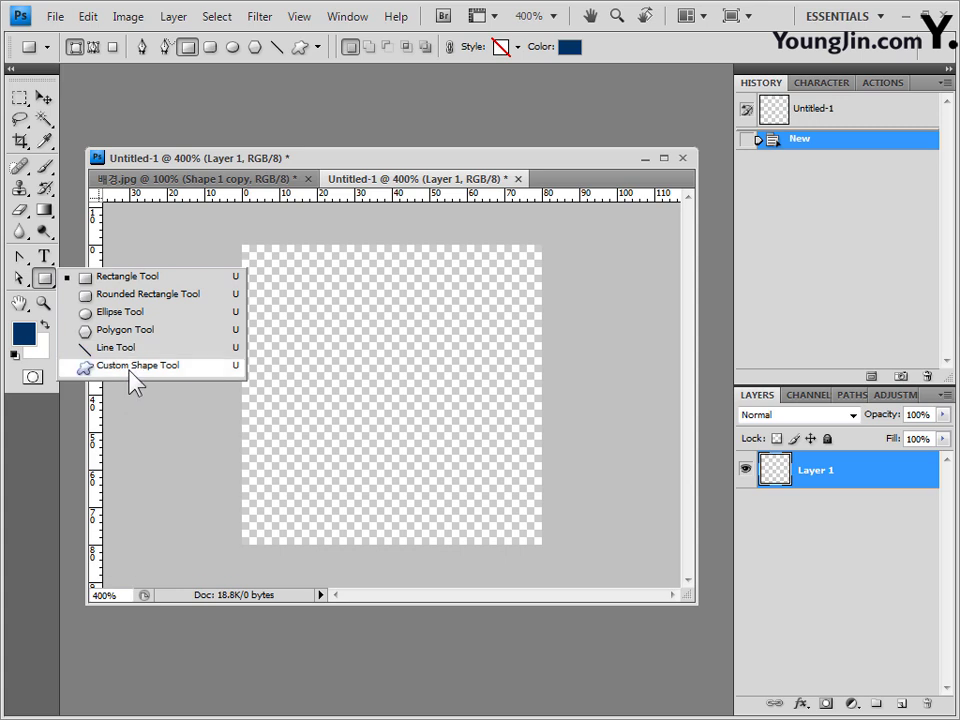
{"action": "left_click", "coordinate": [131, 368]}
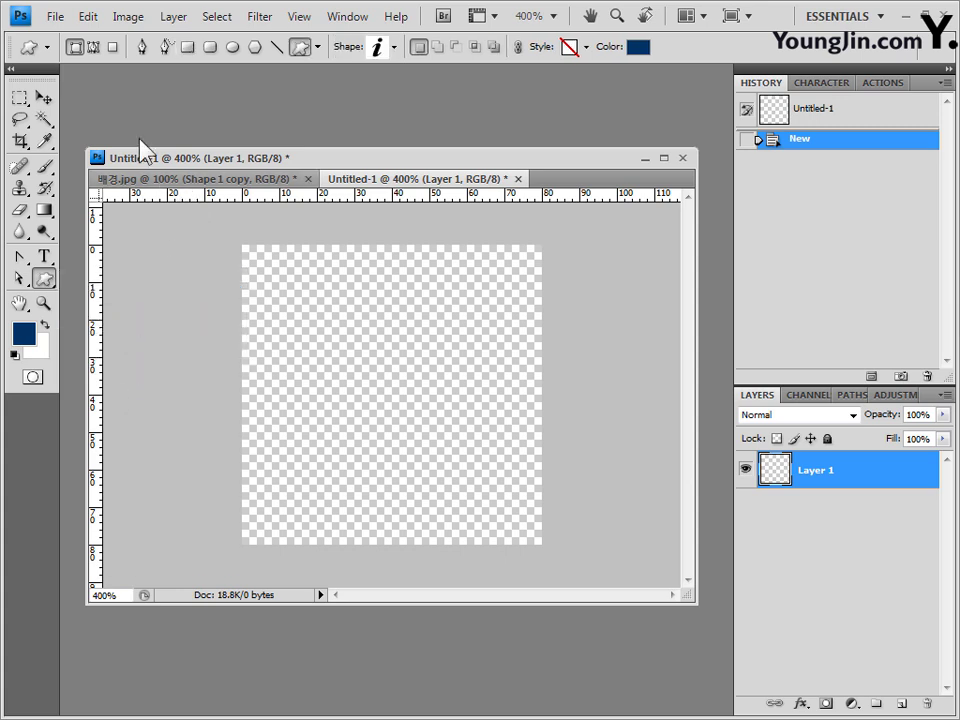
{"action": "left_click", "coordinate": [188, 46]}
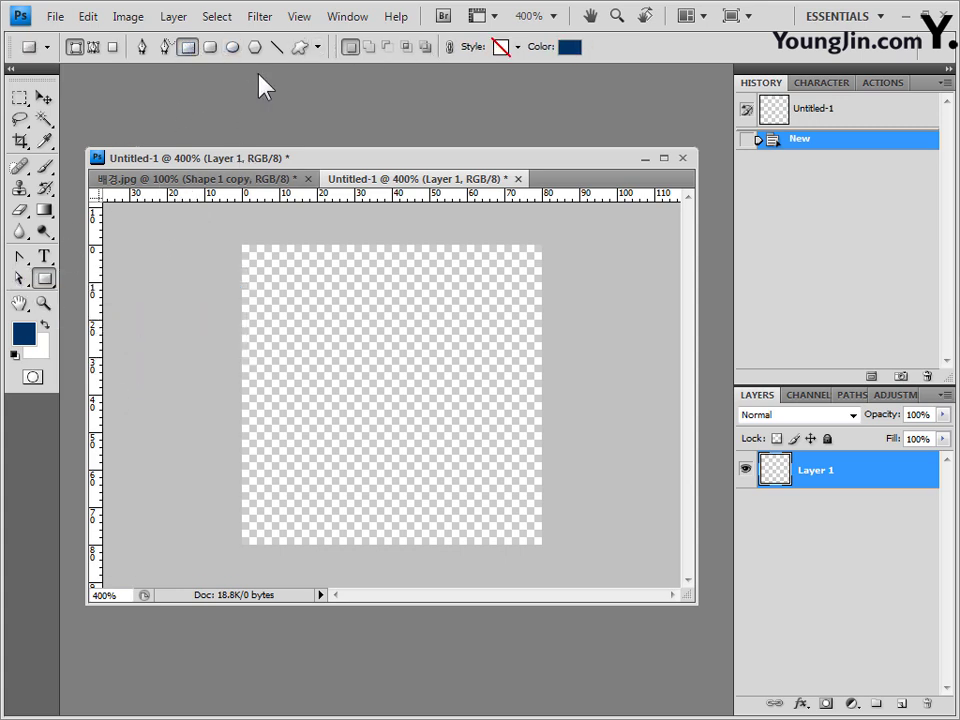
{"action": "left_click", "coordinate": [304, 49]}
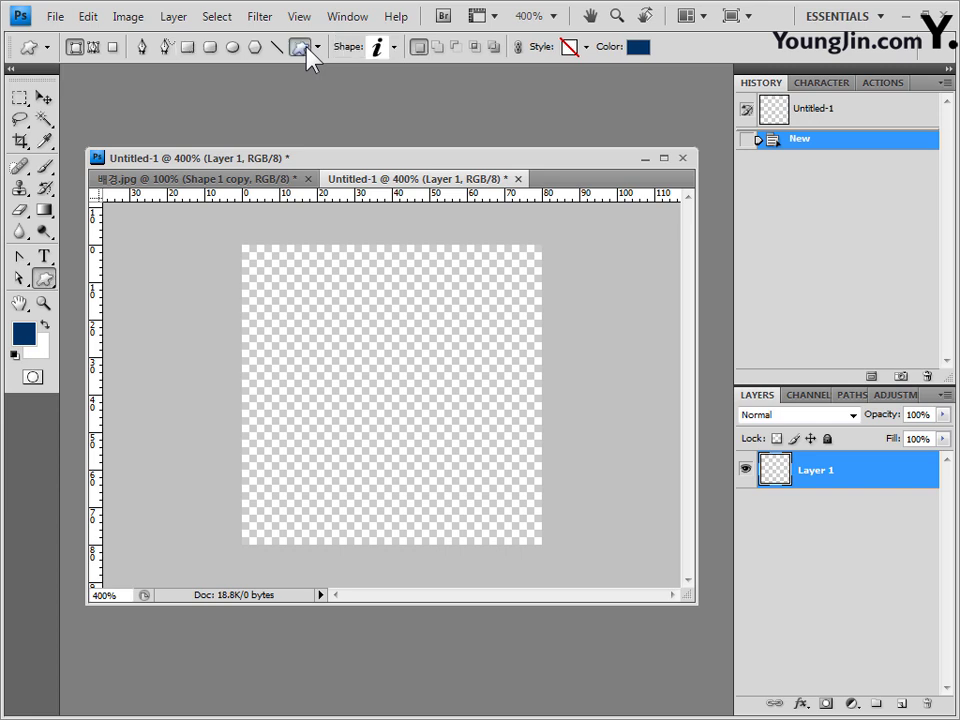
{"action": "left_click", "coordinate": [390, 47]}
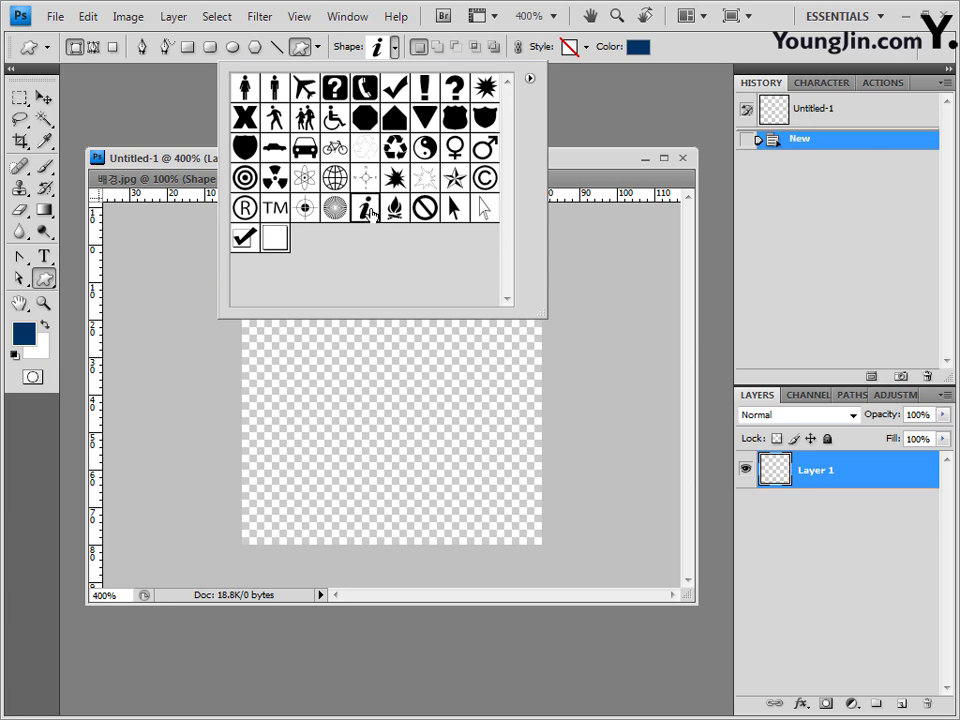
{"action": "left_click", "coordinate": [529, 79]}
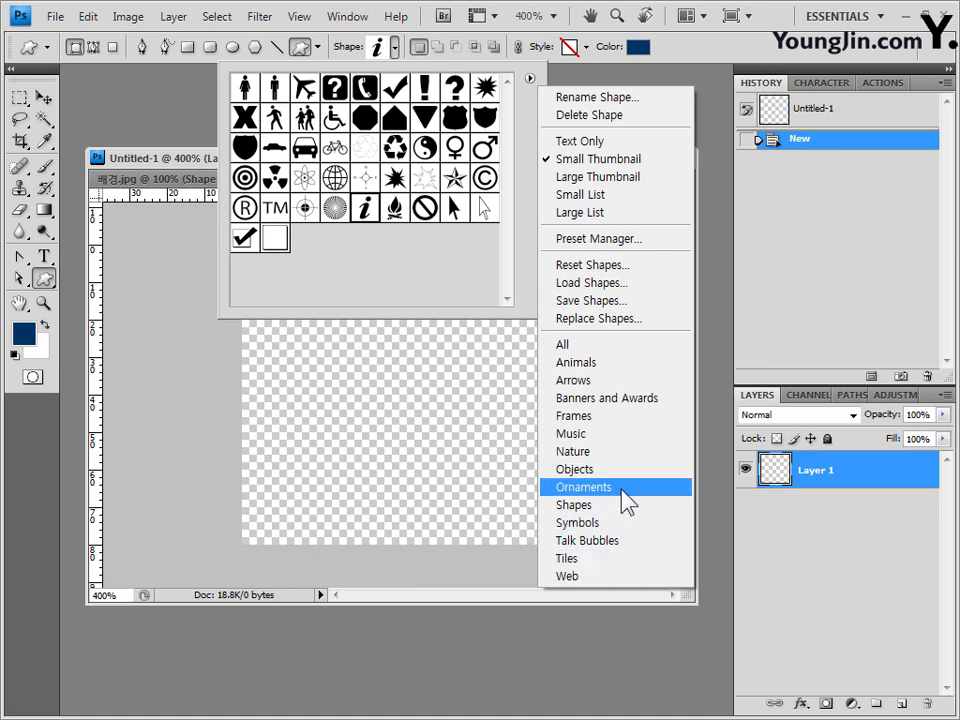
{"action": "left_click", "coordinate": [540, 165]}
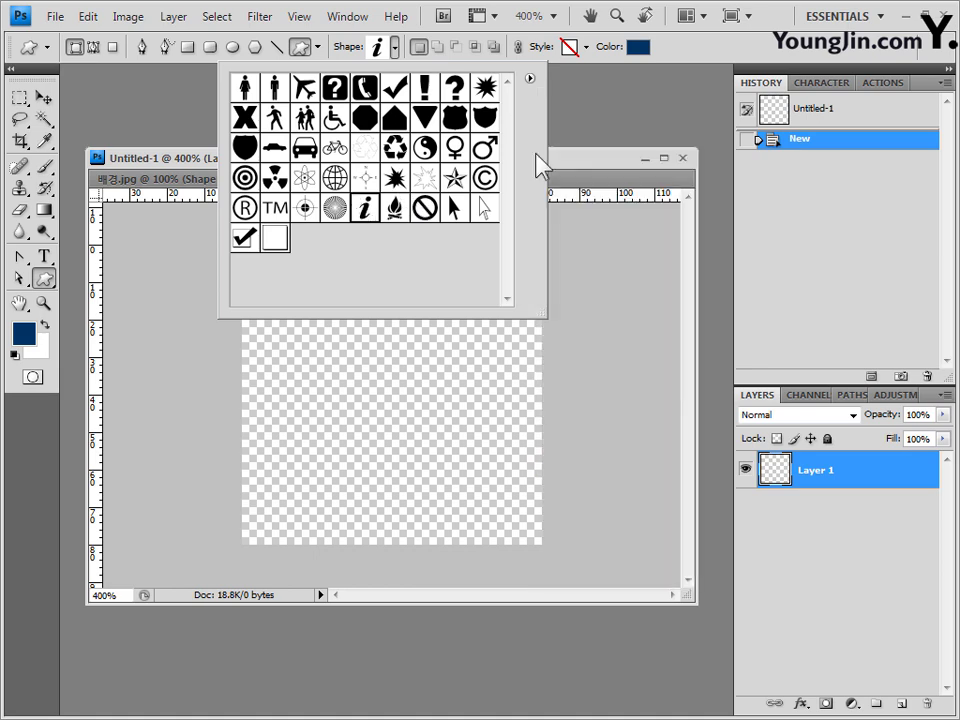
{"action": "left_click", "coordinate": [613, 130]}
Step: Set the shape color to ffffff and draw an italic "i" shape about 14 × 20 pixels in Untitled-1
{"action": "left_click", "coordinate": [638, 48]}
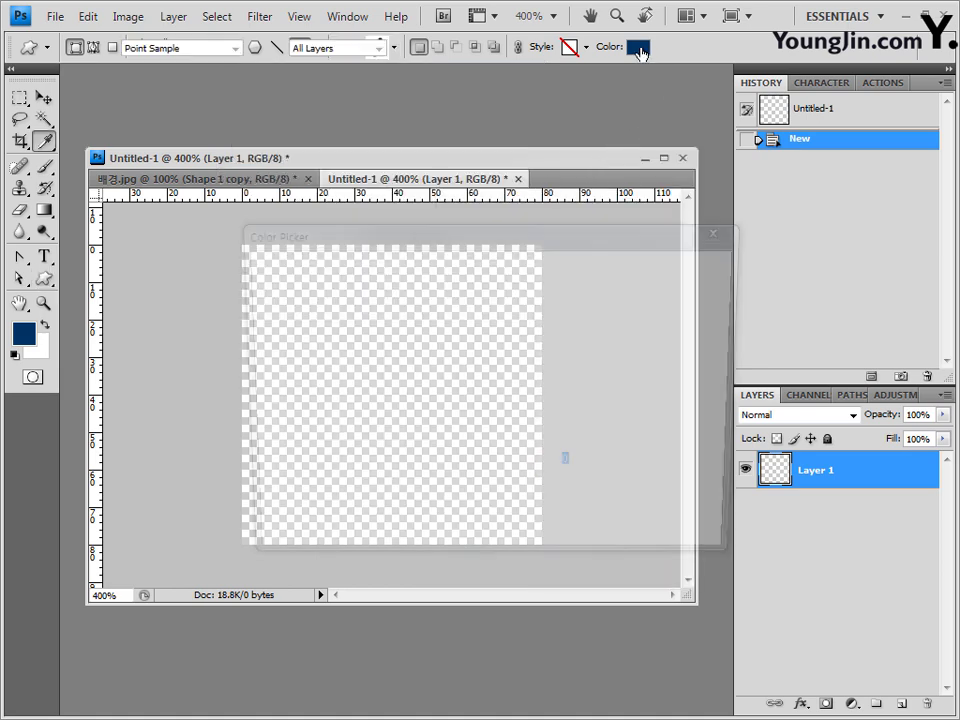
{"action": "double_click", "coordinate": [567, 545]}
{"action": "type", "text": "ffffff"}
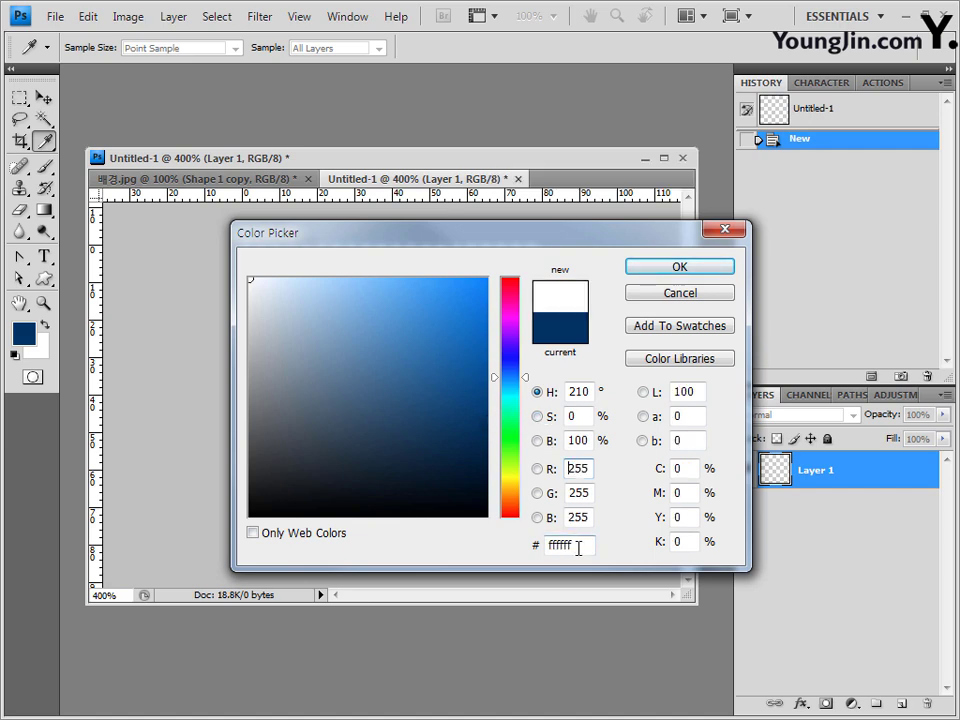
{"action": "left_click", "coordinate": [717, 267]}
{"action": "left_click_drag", "start_coordinate": [400, 325], "coordinate": [453, 401]}
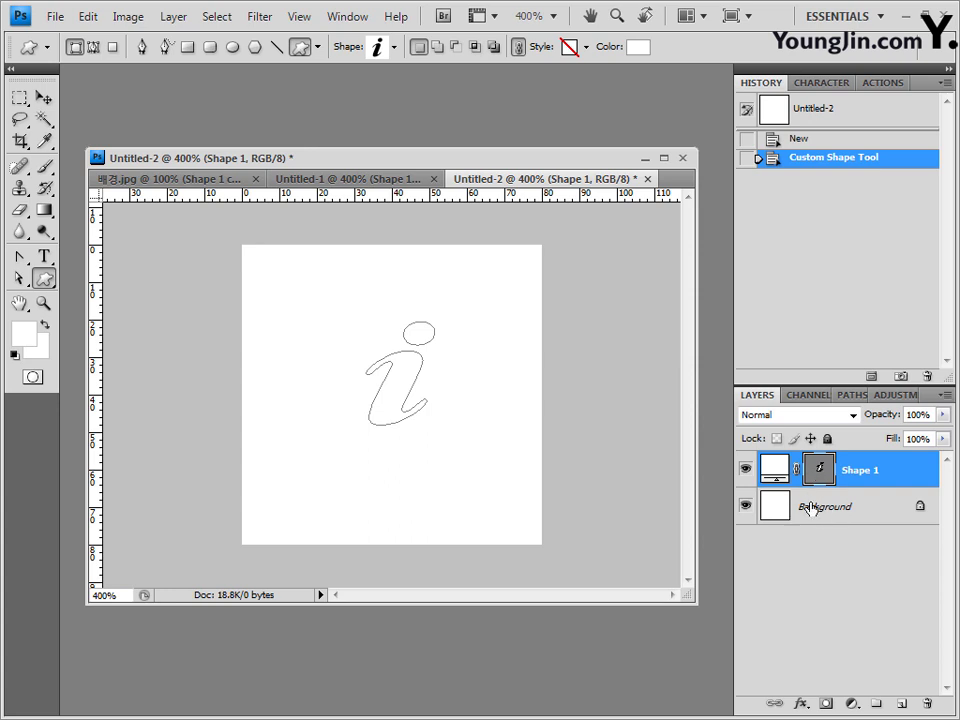
Step: Compare the "i" shapes in Untitled-1 and Untitled-2, and recolor the one on the white background to a muted red
{"action": "left_click", "coordinate": [380, 193]}
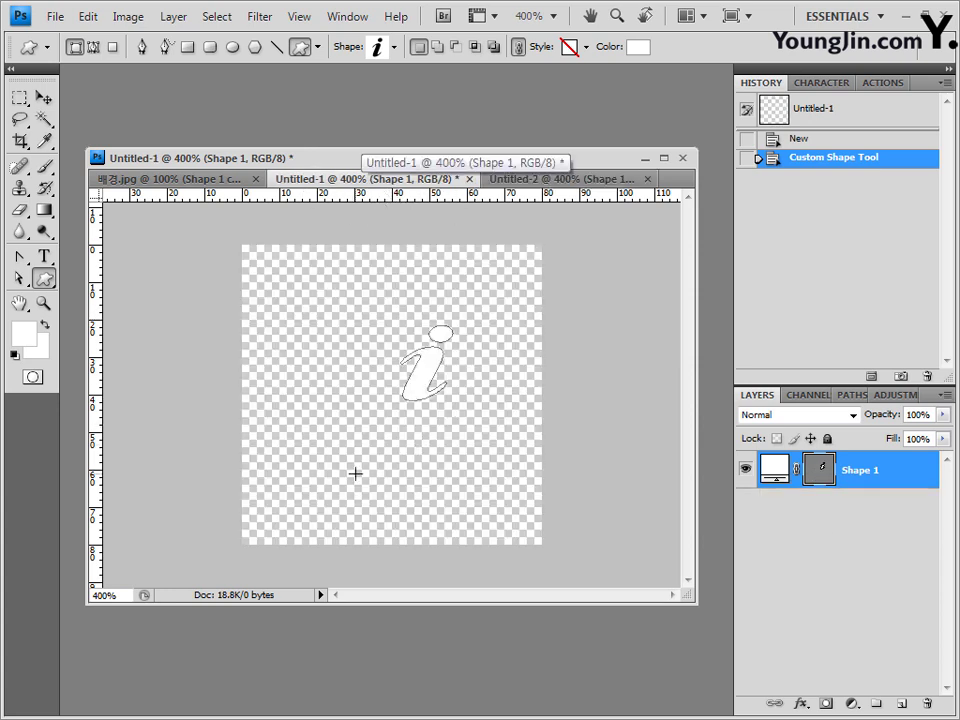
{"action": "left_click", "coordinate": [590, 178]}
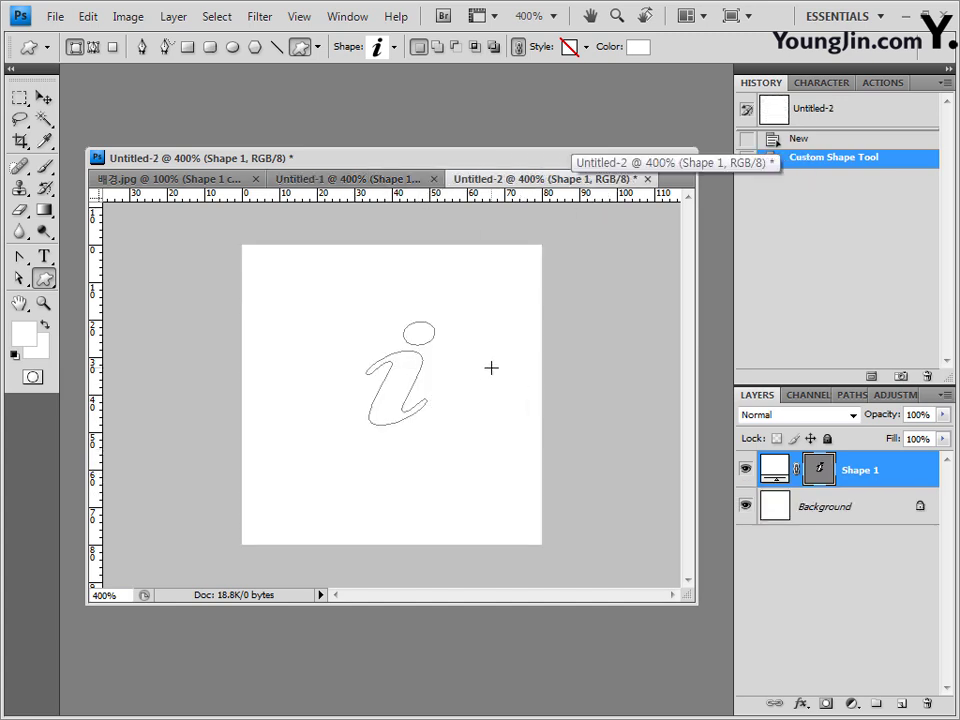
{"action": "left_click", "coordinate": [636, 50]}
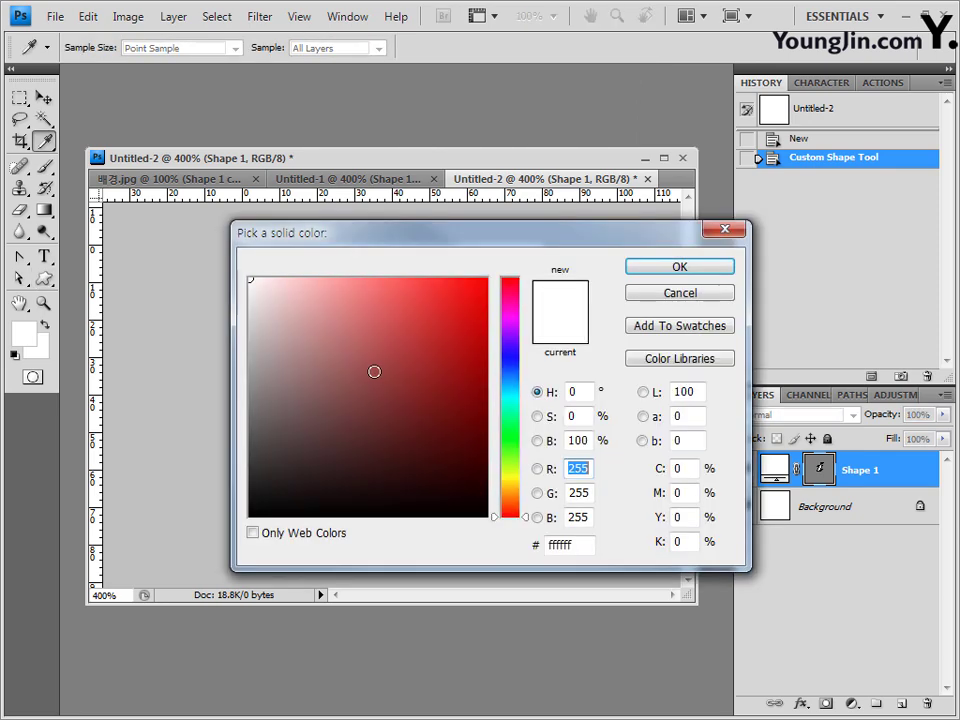
{"action": "left_click", "coordinate": [394, 351]}
{"action": "left_click", "coordinate": [672, 272]}
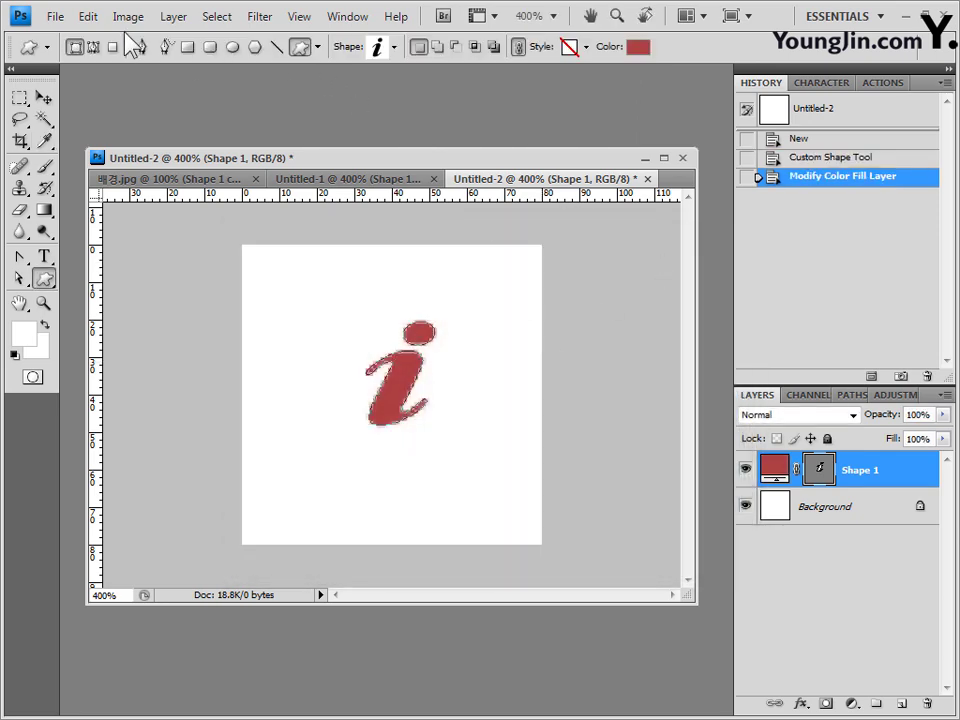
{"action": "left_click", "coordinate": [88, 16]}
{"action": "mouse_move", "coordinate": [115, 368]}
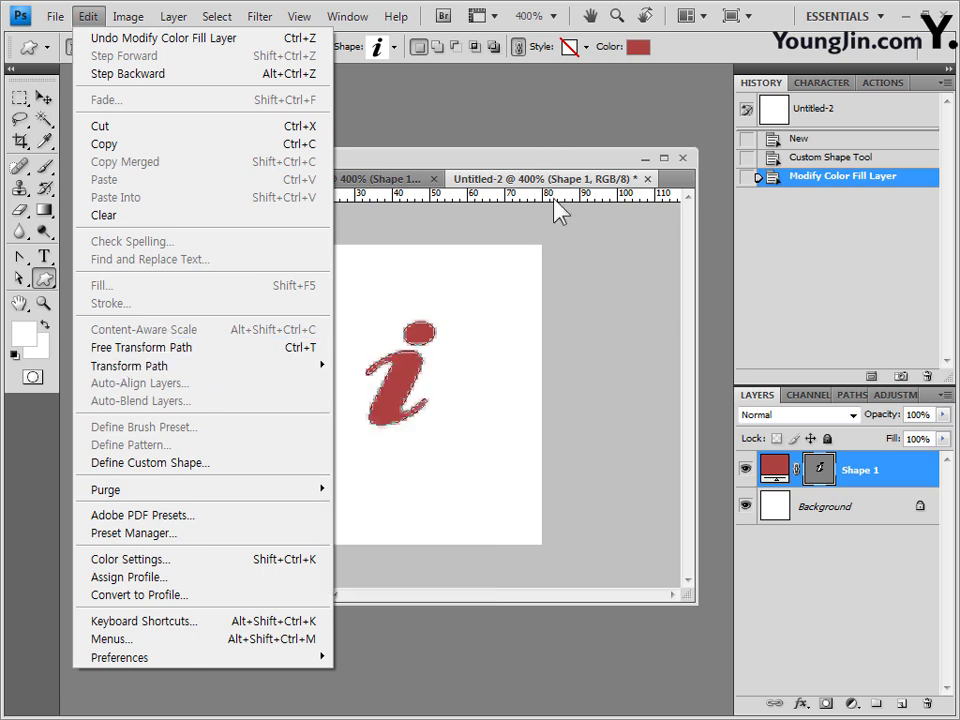
Step: Revert the "i" in Untitled-2 to white and fill the Background layer with black
{"action": "left_click", "coordinate": [427, 145]}
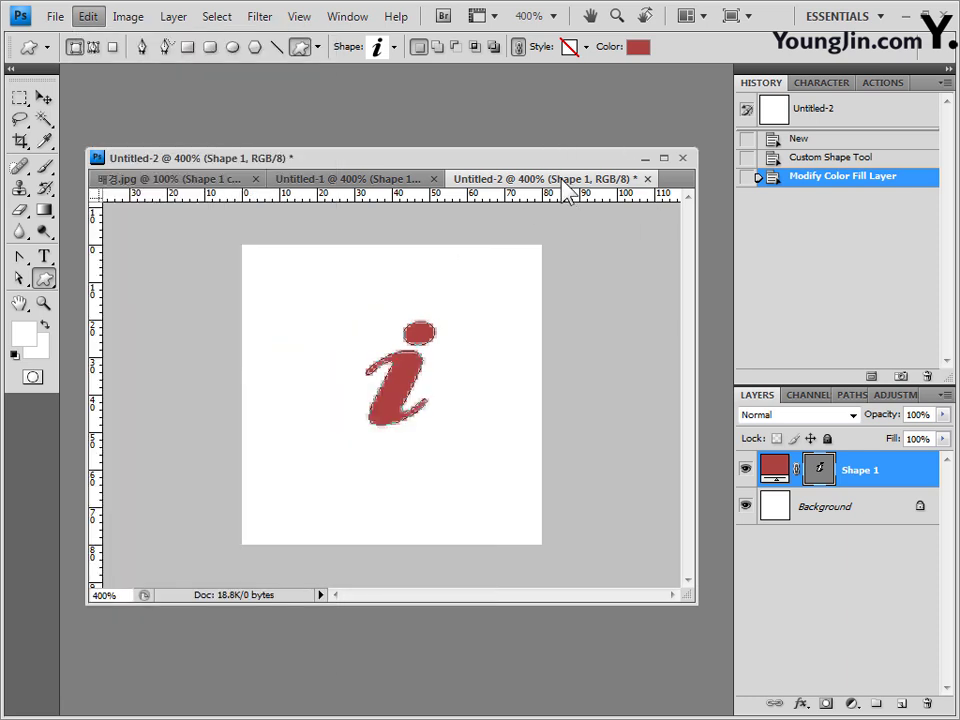
{"action": "left_click", "coordinate": [853, 158]}
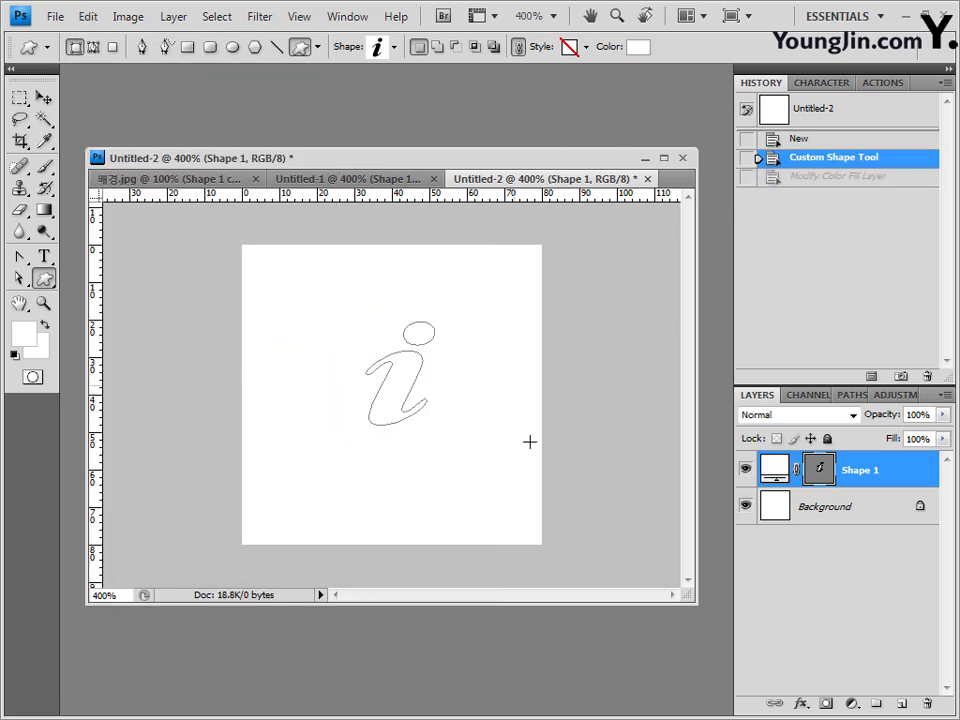
{"action": "left_click", "coordinate": [855, 515]}
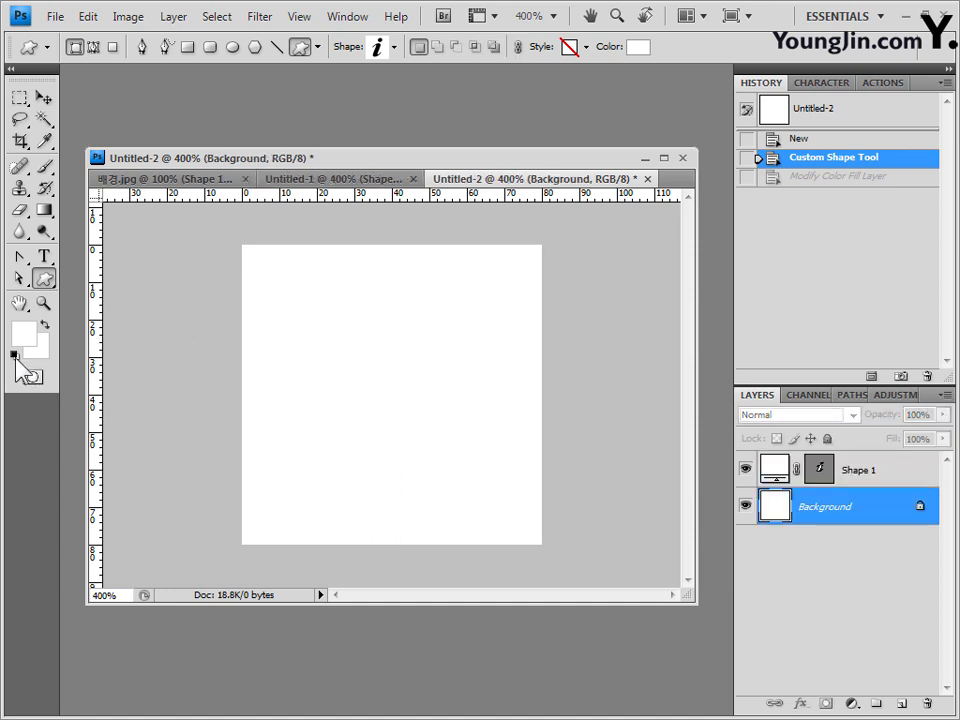
{"action": "left_click", "coordinate": [15, 354]}
{"action": "key", "text": "alt+BackSpace"}
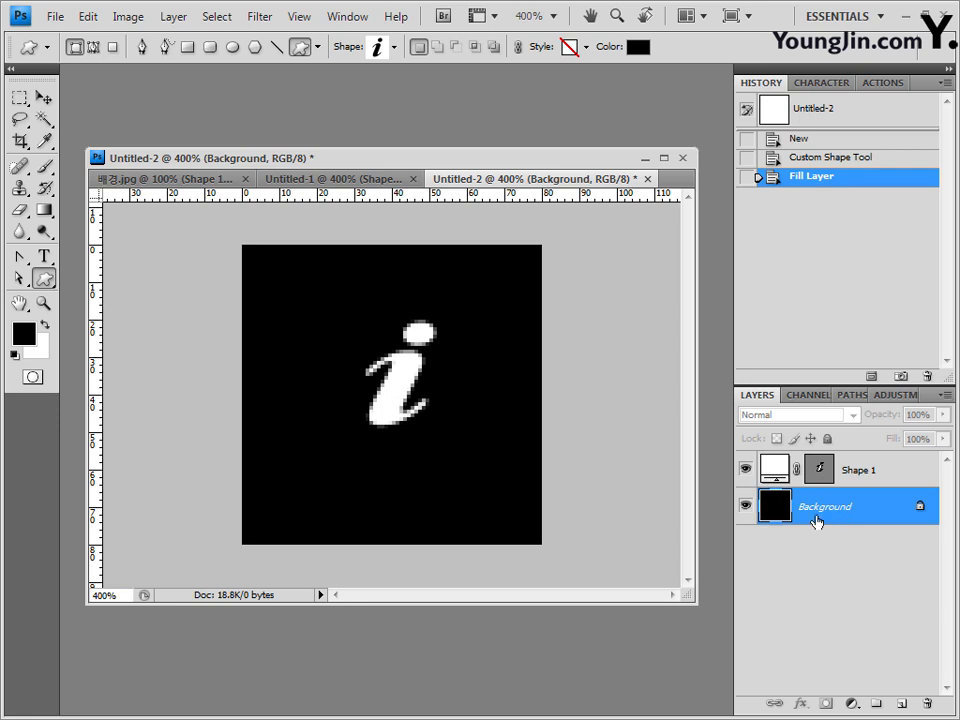
Step: Delete the black Background layer and close Untitled-2 without saving it
{"action": "left_click_drag", "start_coordinate": [834, 512], "coordinate": [929, 705]}
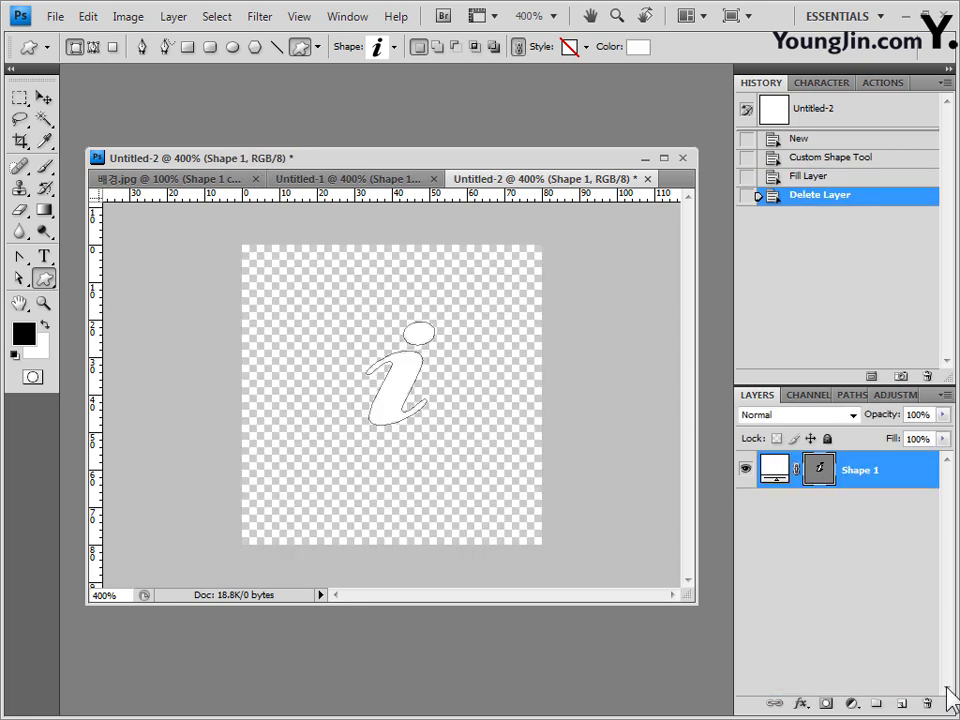
{"action": "left_click", "coordinate": [647, 178]}
{"action": "left_click", "coordinate": [505, 288]}
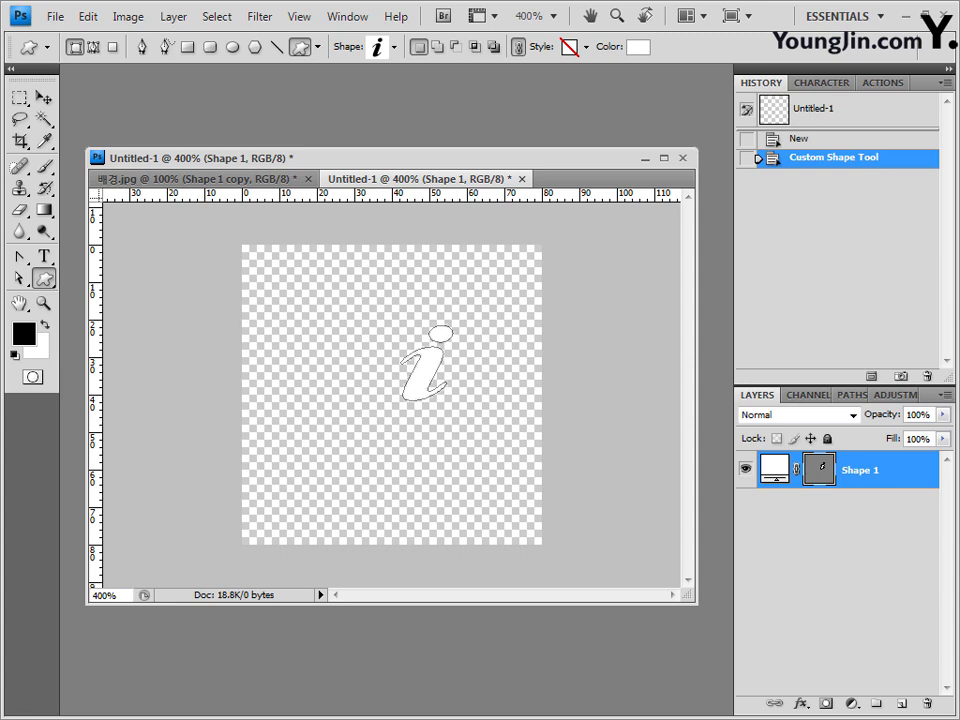
Step: Replace the current custom shapes with the Web shape library, using the globe-and-magnifier shape
{"action": "left_click", "coordinate": [395, 47]}
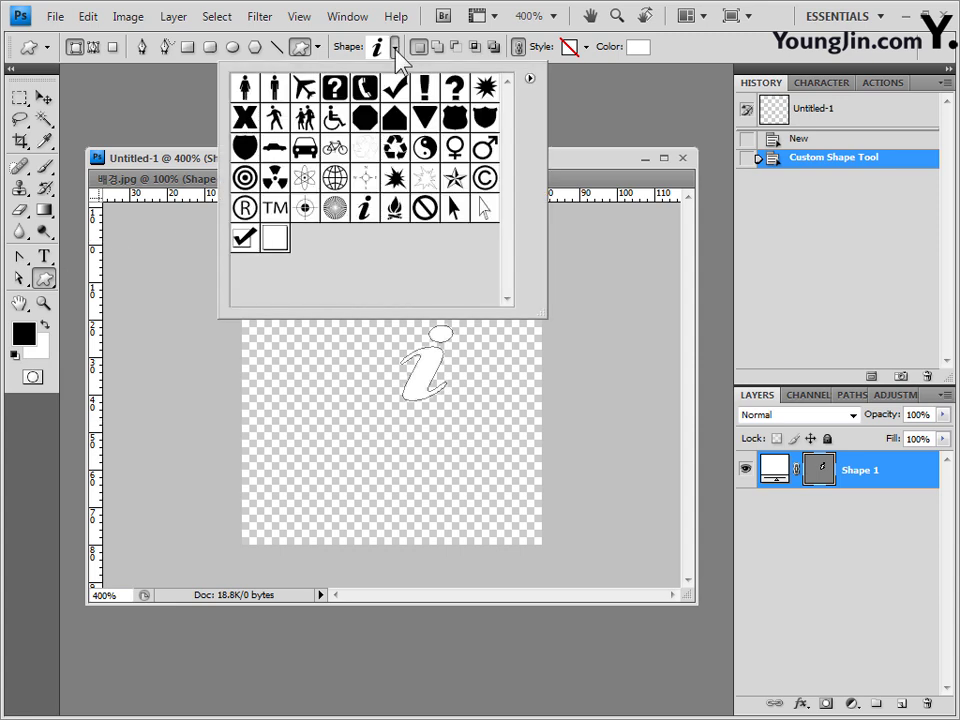
{"action": "left_click", "coordinate": [530, 79]}
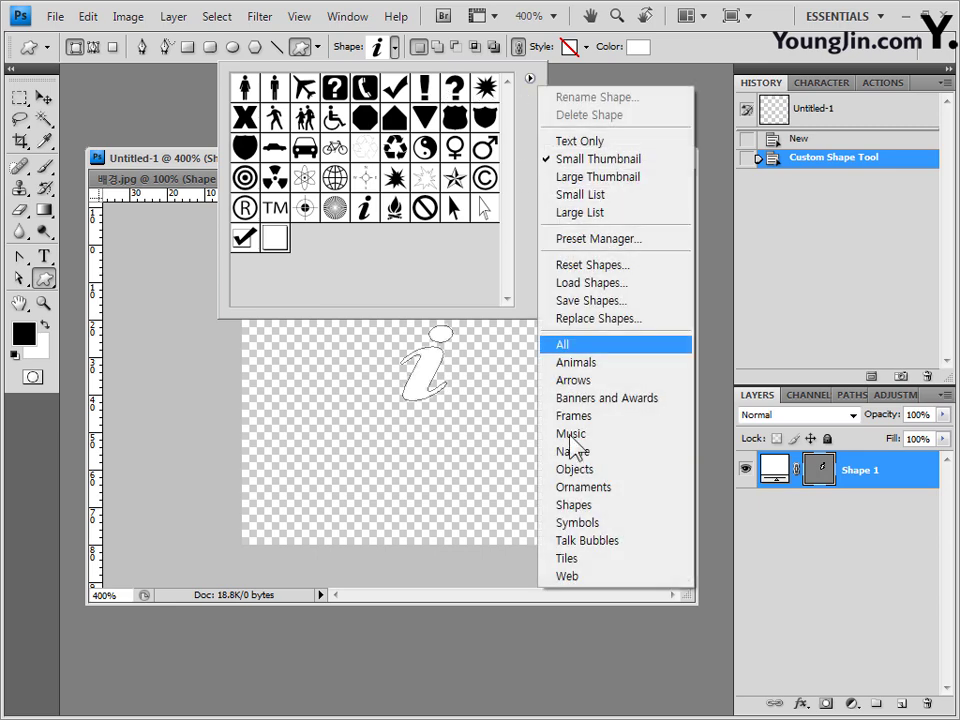
{"action": "left_click", "coordinate": [588, 577]}
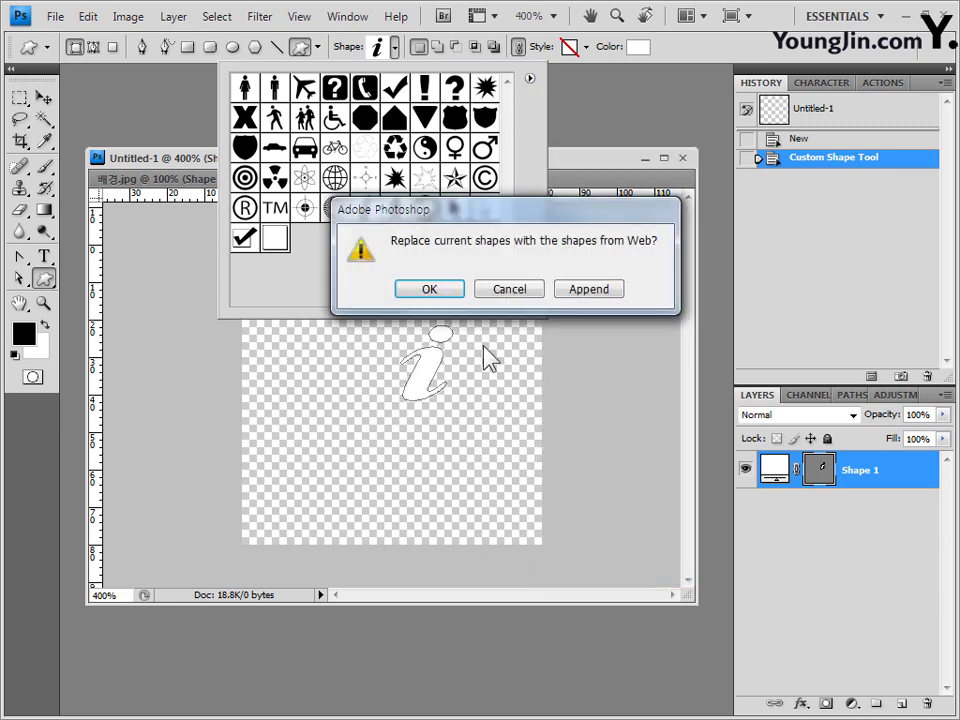
{"action": "left_click", "coordinate": [429, 288]}
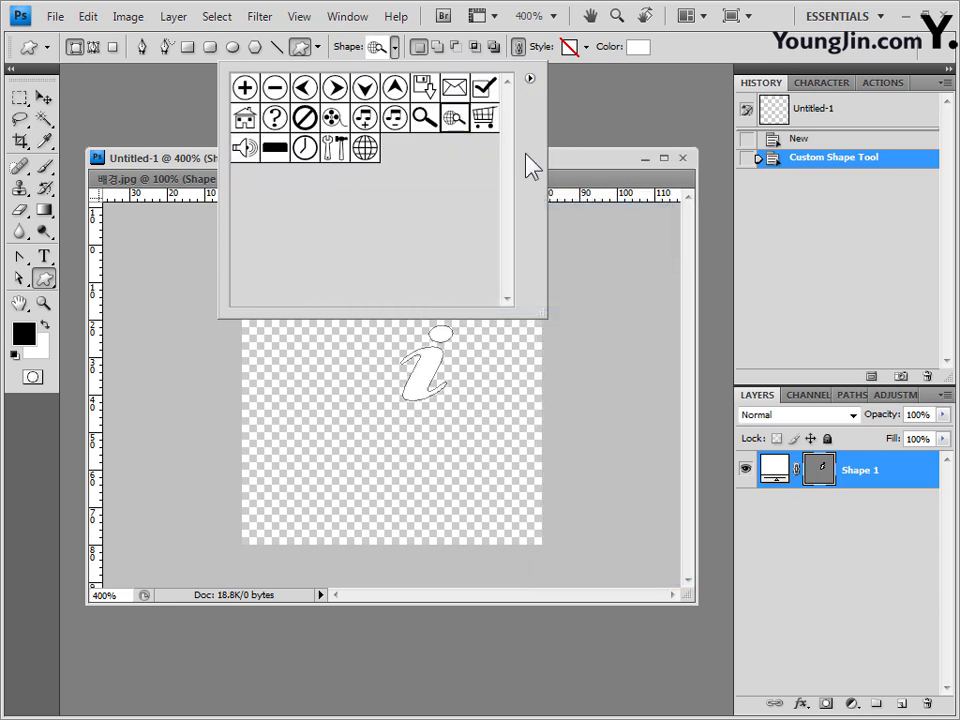
{"action": "left_click", "coordinate": [583, 165]}
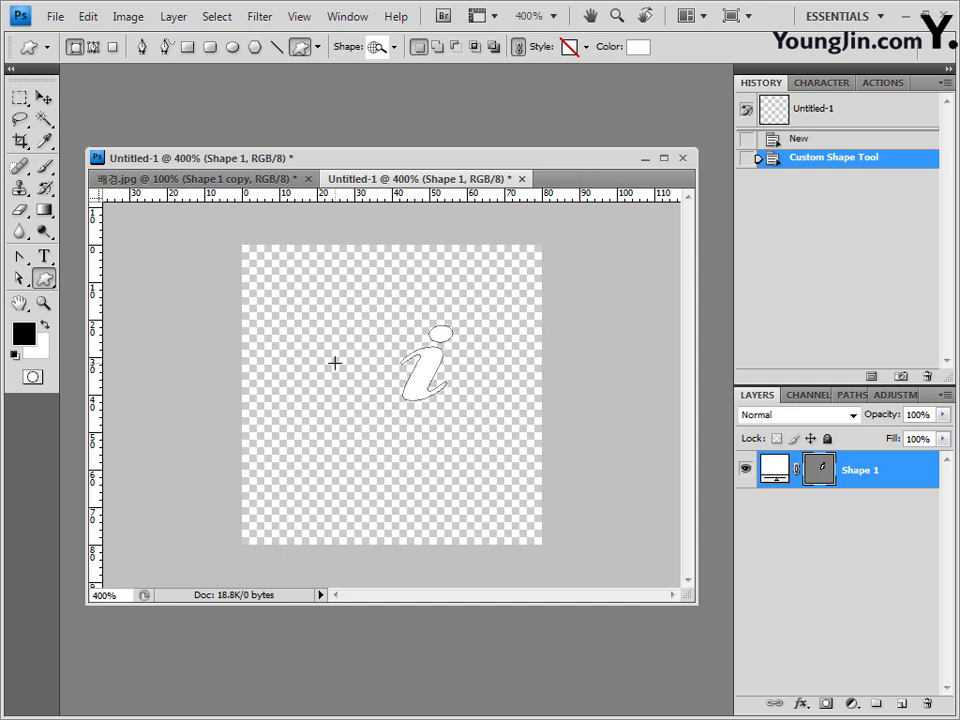
Step: Try adding the globe-and-magnifier shape to the same layer as the "i", and revert to the "i" alone
{"action": "key", "text": "shift"}
{"action": "key", "text": "shift"}
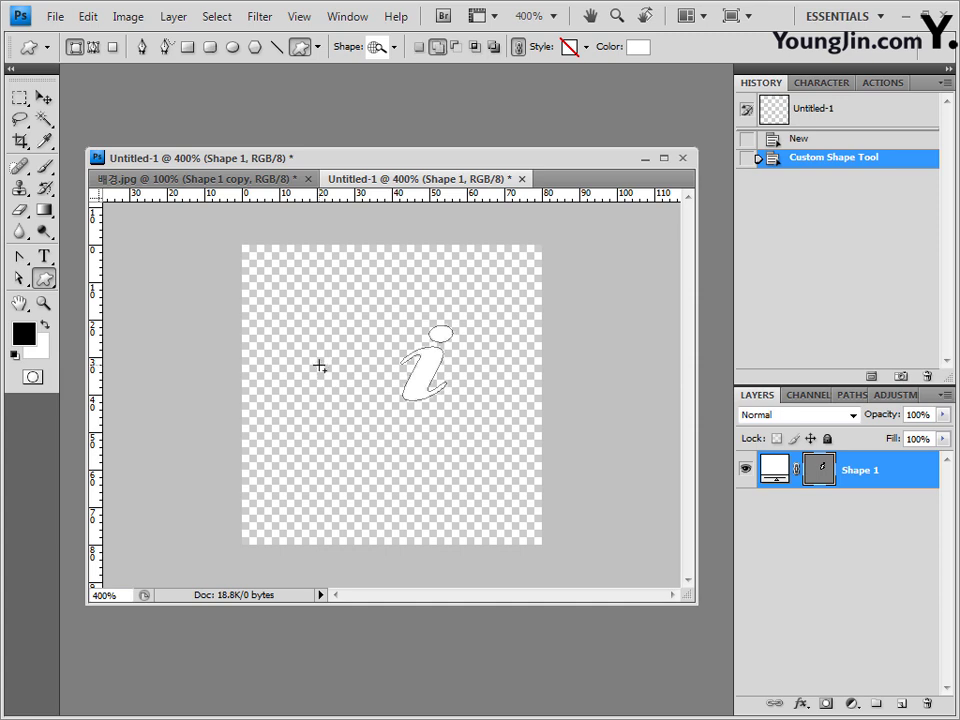
{"action": "key", "text": "shift"}
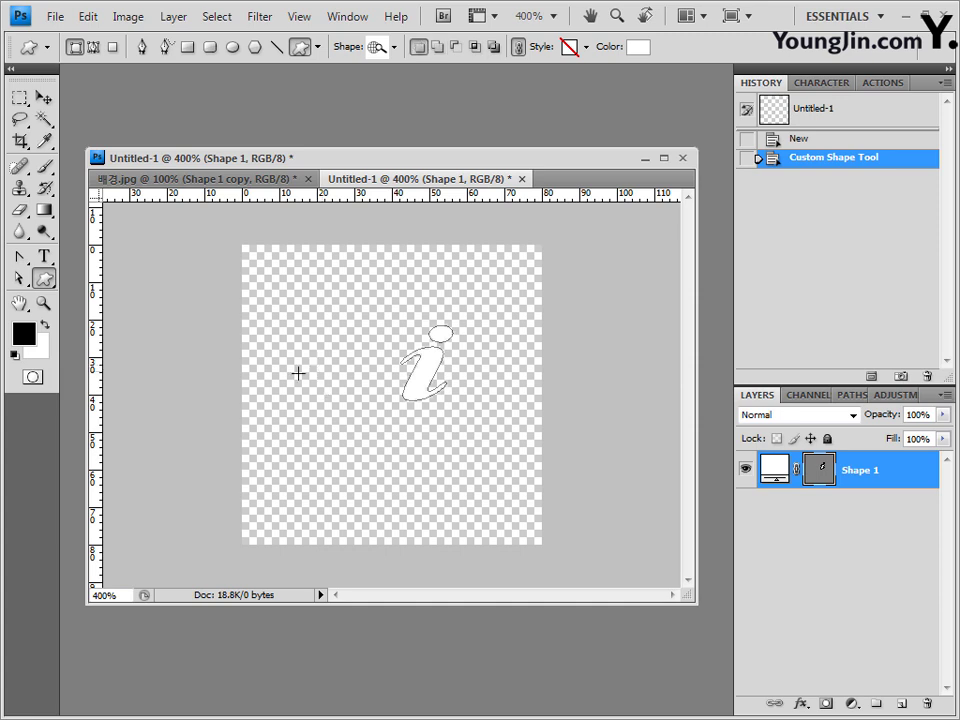
{"action": "key", "text": "shift"}
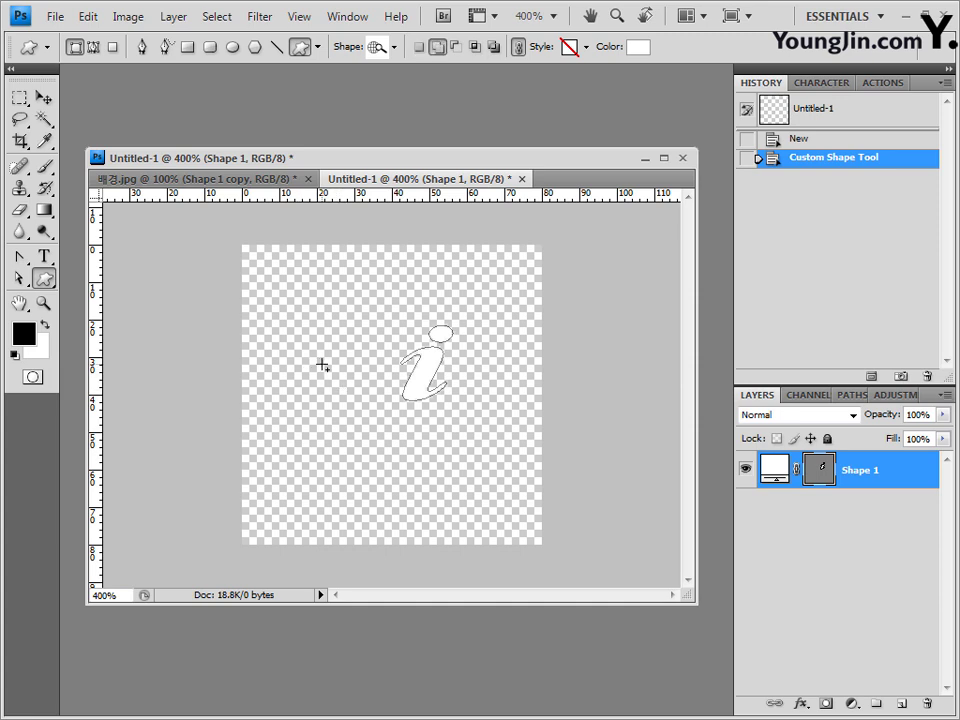
{"action": "left_click_drag", "start_coordinate": [322, 366], "coordinate": [484, 497]}
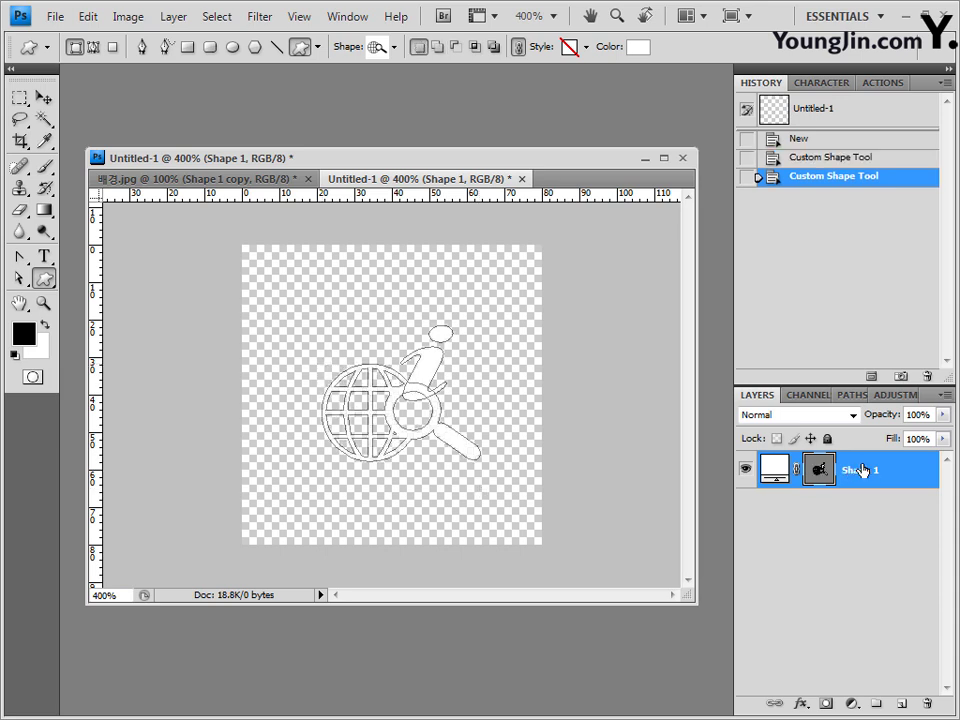
{"action": "left_click", "coordinate": [836, 157]}
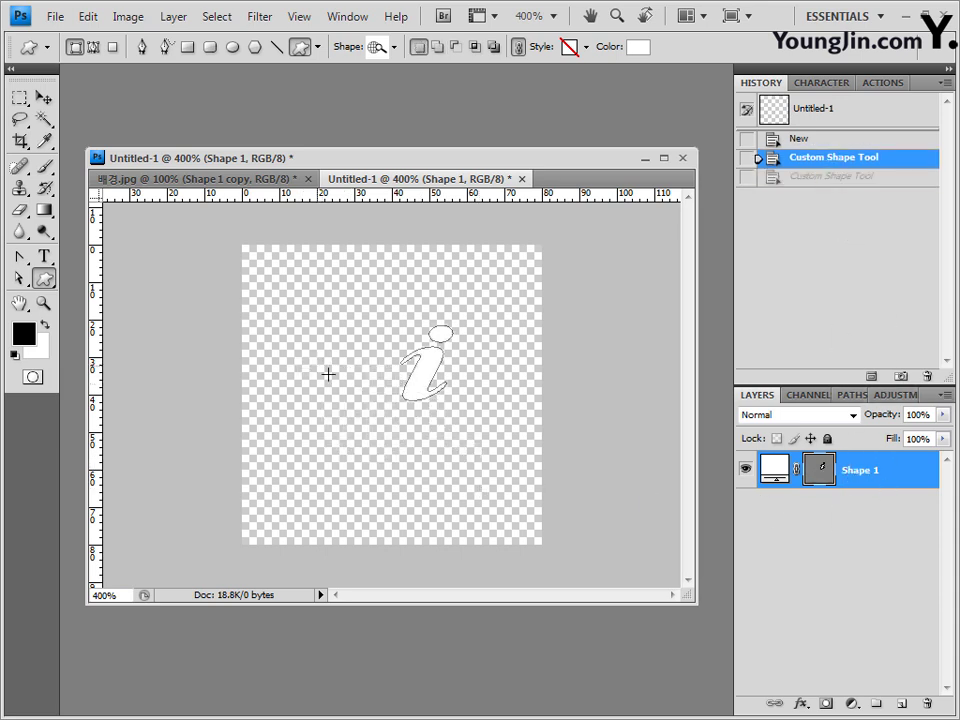
Step: Draw the globe-and-magnifier shape on its own layer below the "i" and enlarge it to about 56 × 34 pixels
{"action": "left_click_drag", "start_coordinate": [316, 364], "coordinate": [467, 491]}
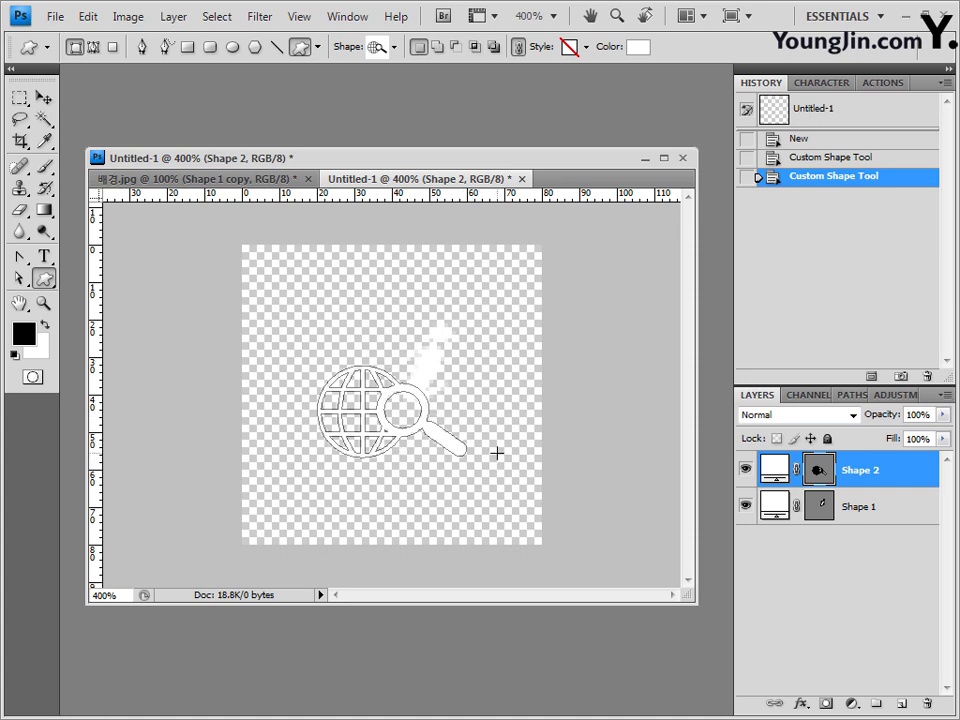
{"action": "key", "text": "ctrl+t"}
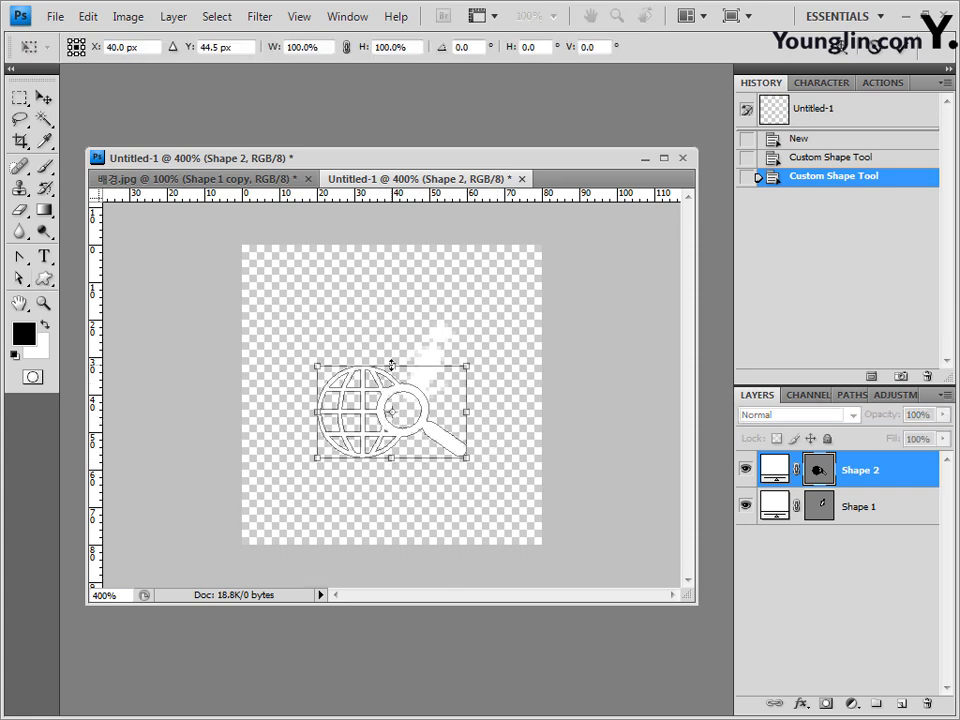
{"action": "left_click_drag", "start_coordinate": [391, 366], "coordinate": [391, 349]}
{"action": "left_click_drag", "start_coordinate": [467, 403], "coordinate": [482, 403]}
{"action": "left_click_drag", "start_coordinate": [410, 460], "coordinate": [412, 484]}
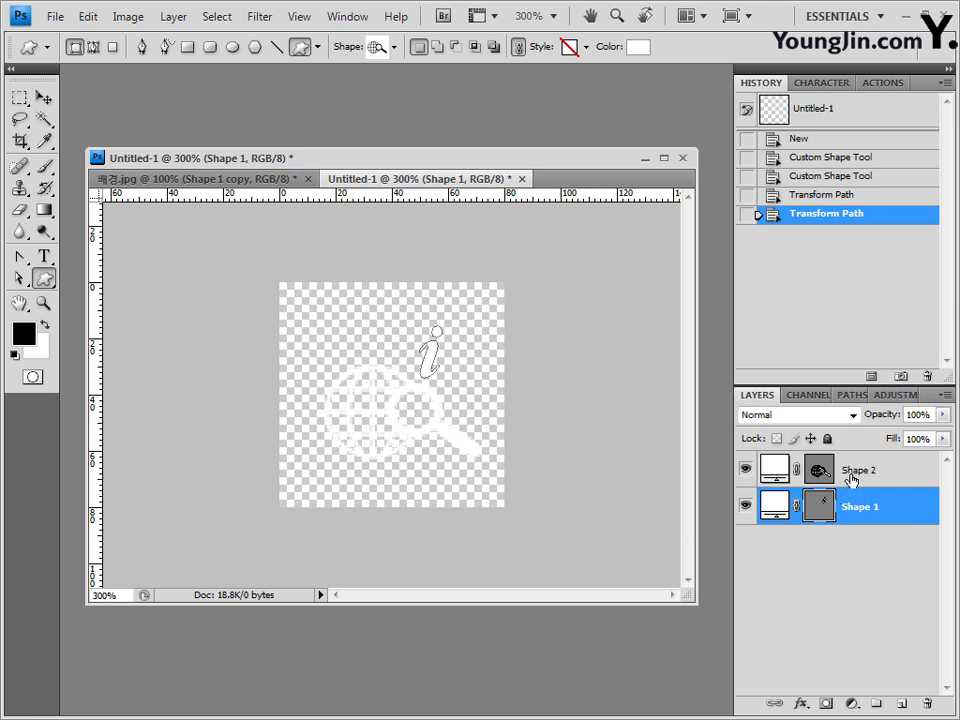
Step: Set the globe-and-magnifier shape's fill color to 666633 and check the "i" layer by toggling its visibility
{"action": "left_click", "coordinate": [852, 480]}
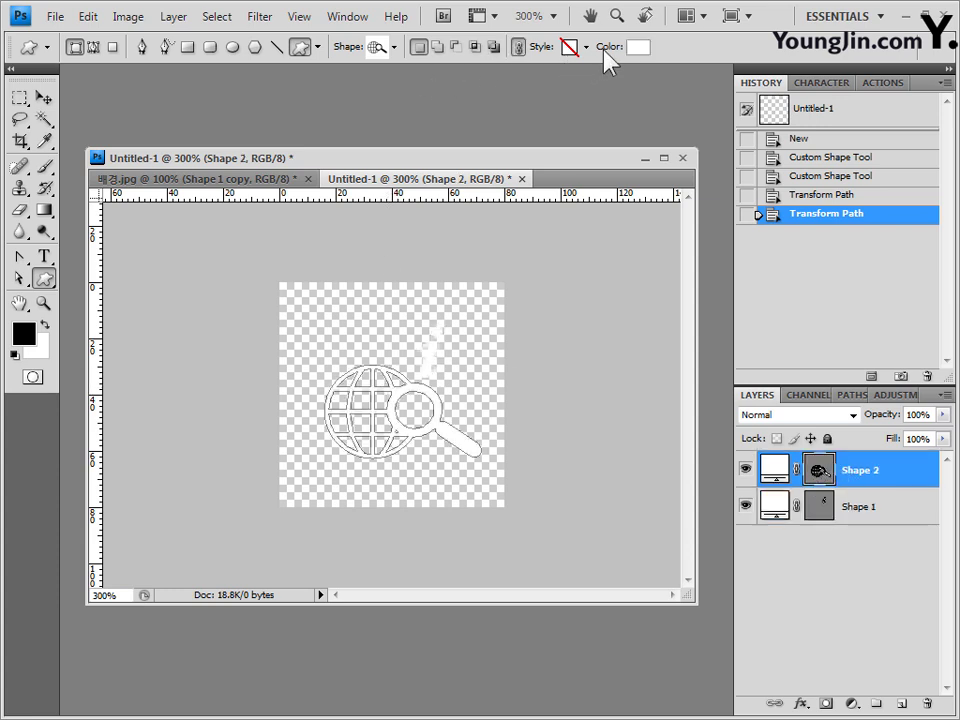
{"action": "double_click", "coordinate": [777, 467]}
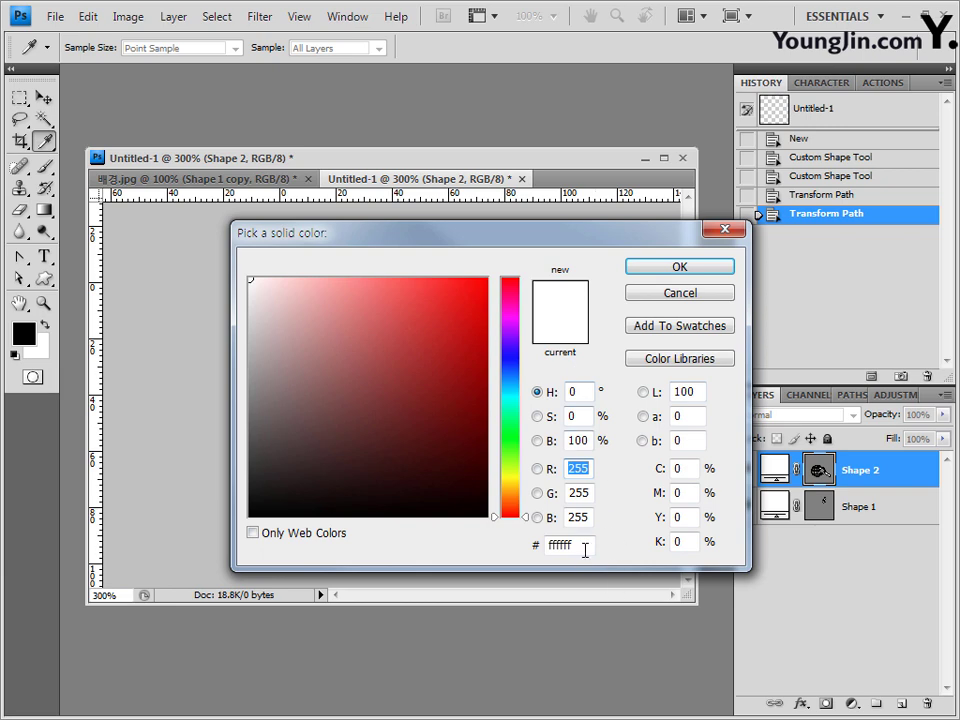
{"action": "type", "text": "666633"}
{"action": "left_click", "coordinate": [704, 268]}
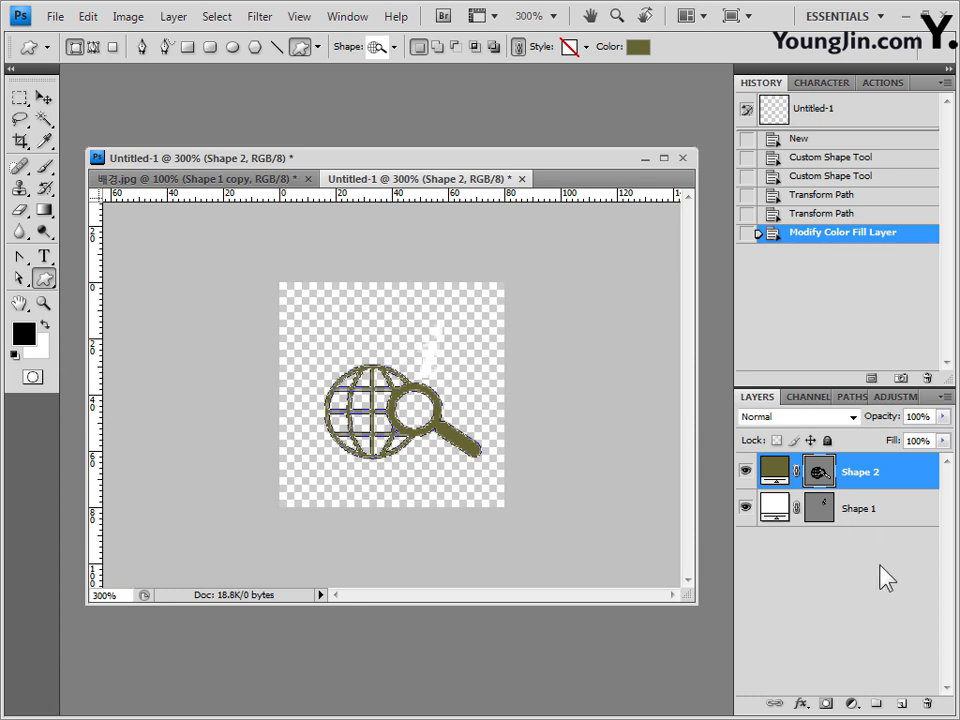
{"action": "left_click", "coordinate": [744, 509]}
{"action": "left_click", "coordinate": [744, 509]}
Step: Deactivate the vector mask of the Shape 2 layer so that its path is no longer selected
{"action": "left_click", "coordinate": [100, 24]}
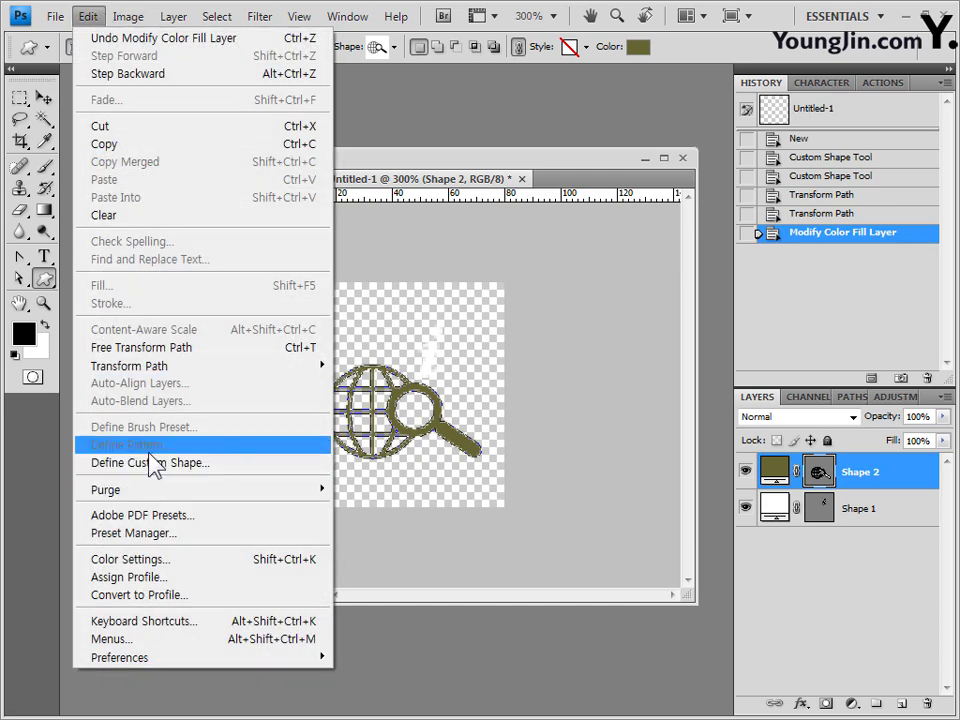
{"action": "left_click", "coordinate": [709, 48]}
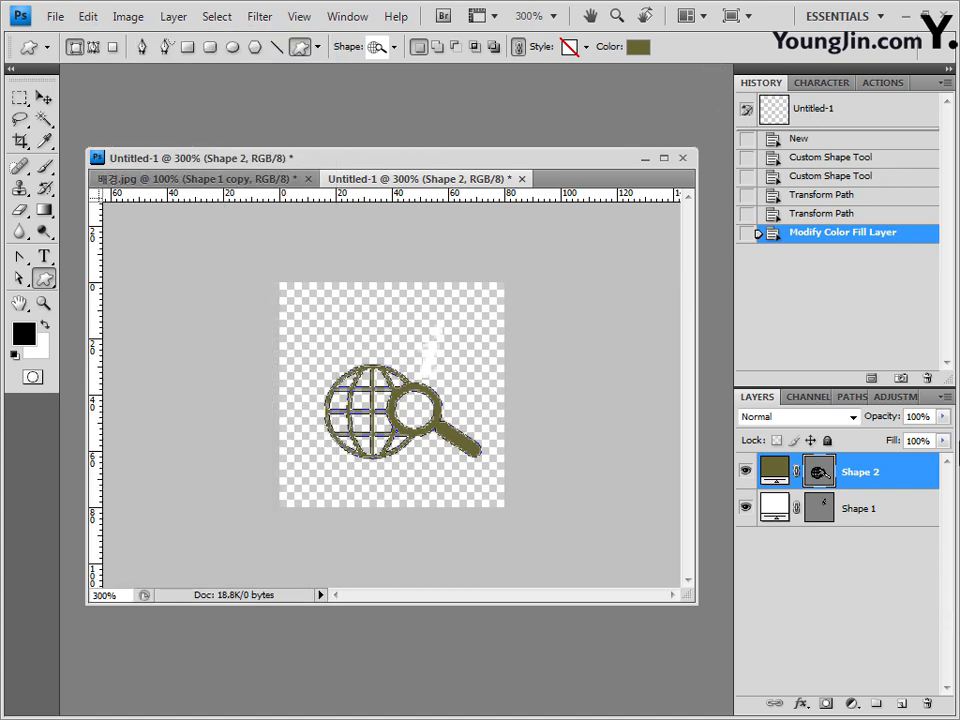
{"action": "left_click", "coordinate": [818, 470]}
{"action": "left_click", "coordinate": [826, 468]}
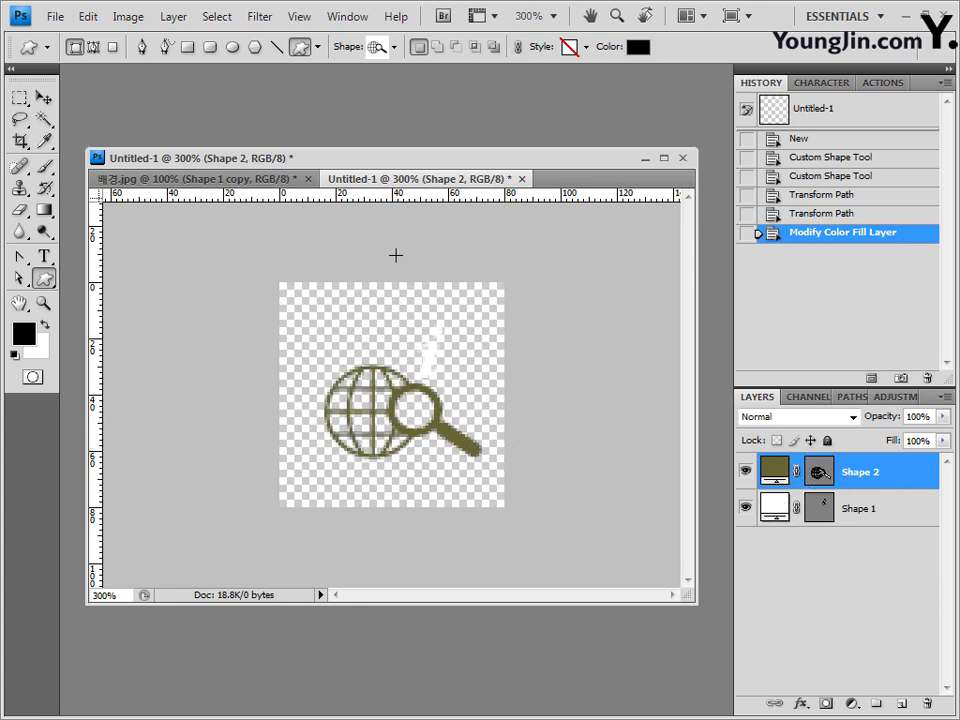
Step: Define the globe and "i" artwork as a pattern named 알파벳지구
{"action": "left_click", "coordinate": [88, 16]}
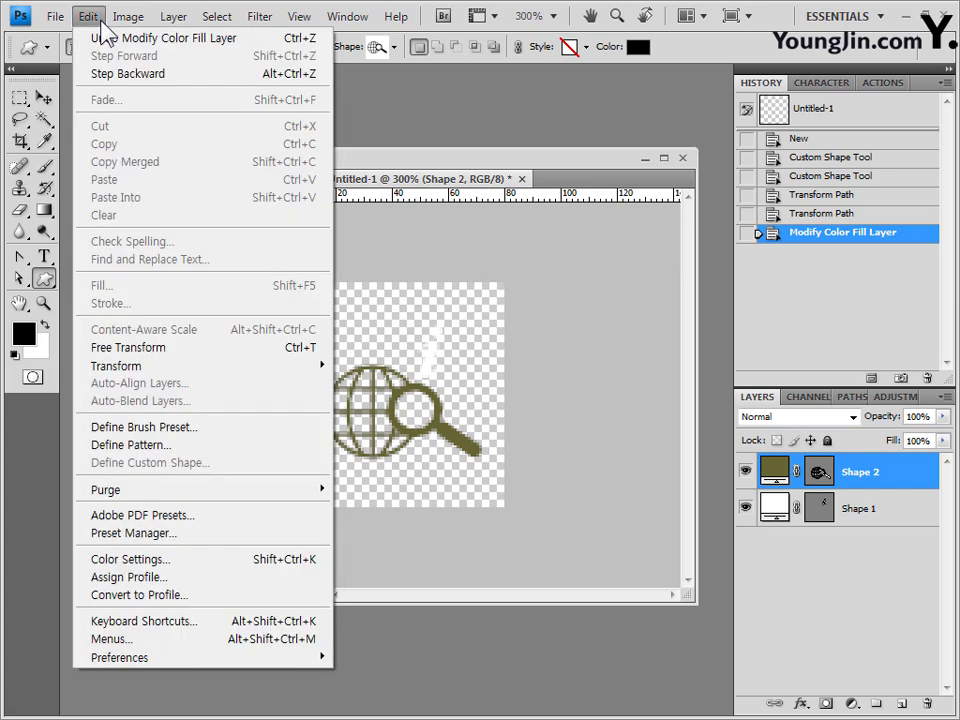
{"action": "left_click", "coordinate": [155, 447]}
{"action": "left_click_drag", "start_coordinate": [489, 519], "coordinate": [549, 504]}
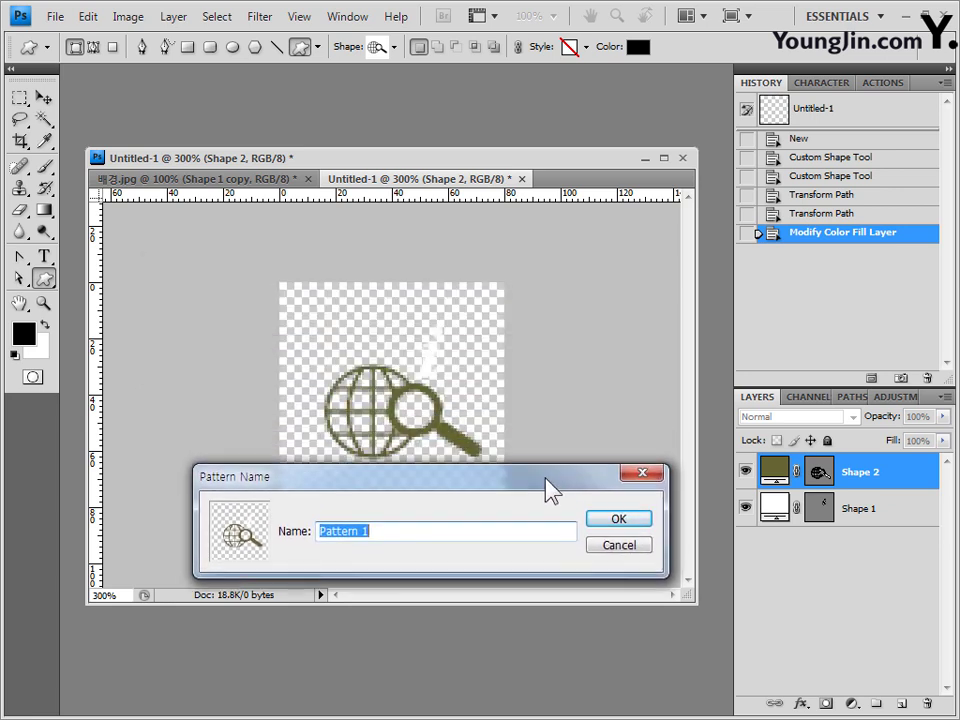
{"action": "left_click", "coordinate": [404, 536]}
{"action": "key", "text": "ctrl+a"}
{"action": "type", "text": "알파벳지구"}
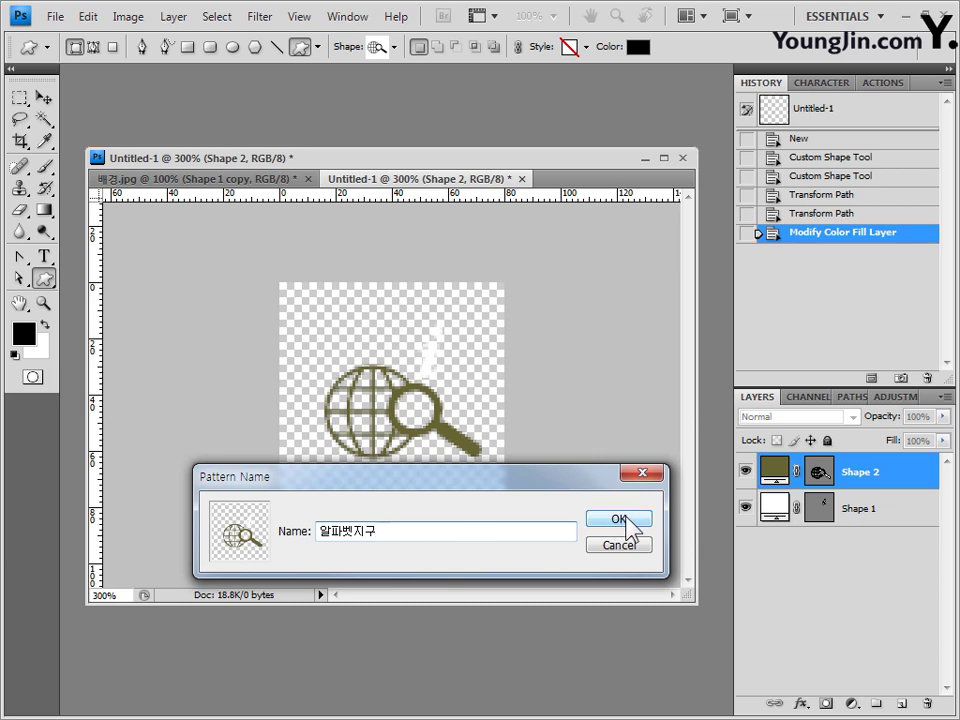
{"action": "left_click", "coordinate": [628, 519]}
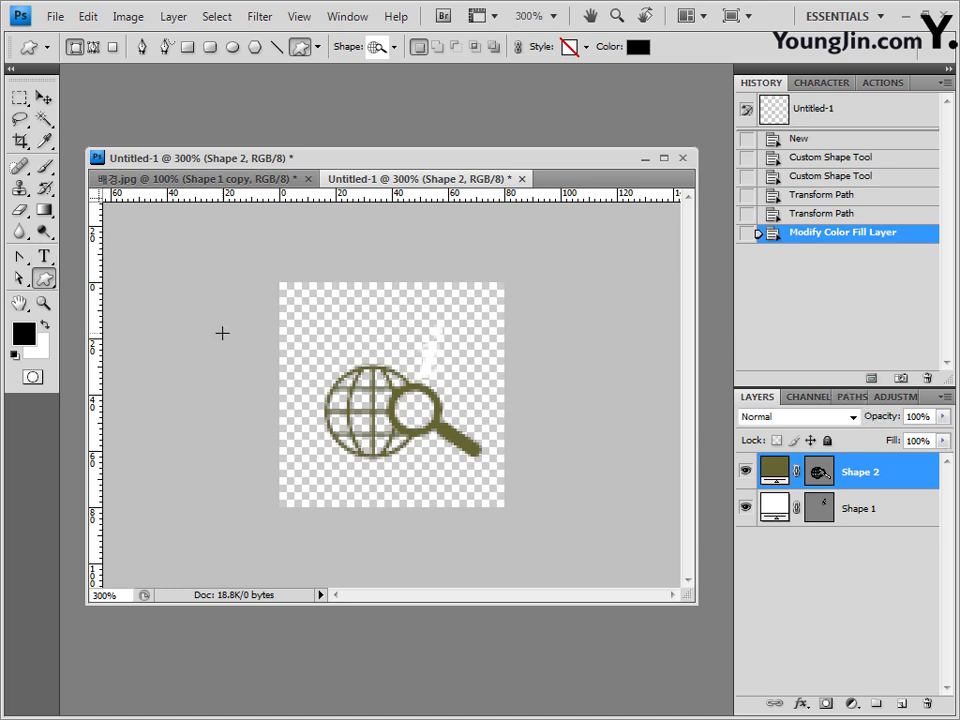
Step: Switch to 배경.jpg and add a new empty layer above the key shapes
{"action": "left_click", "coordinate": [244, 187]}
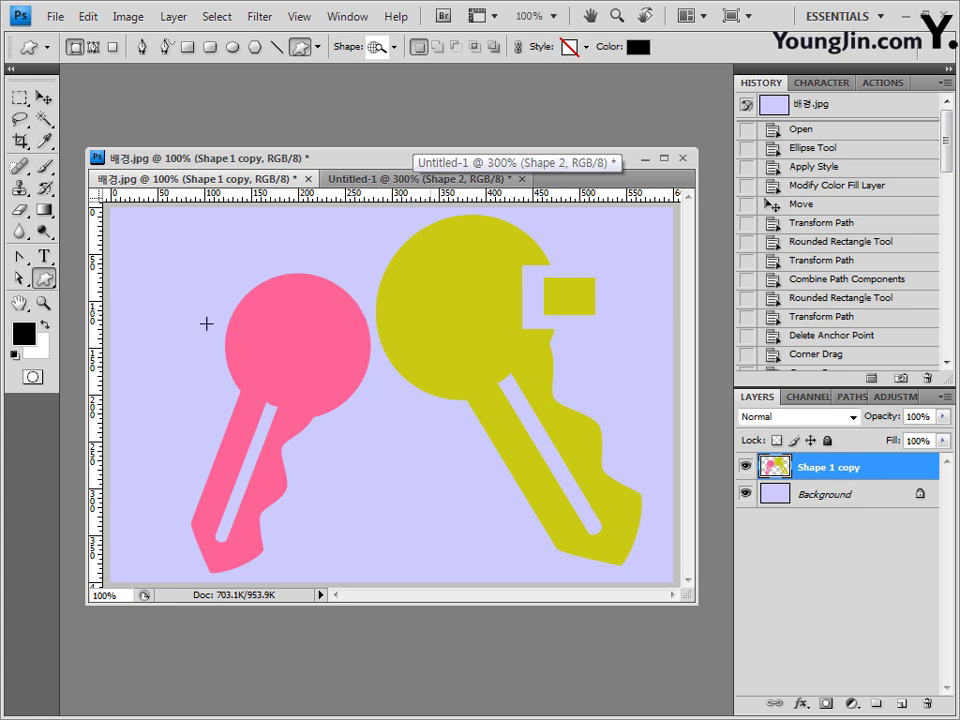
{"action": "left_click", "coordinate": [424, 182]}
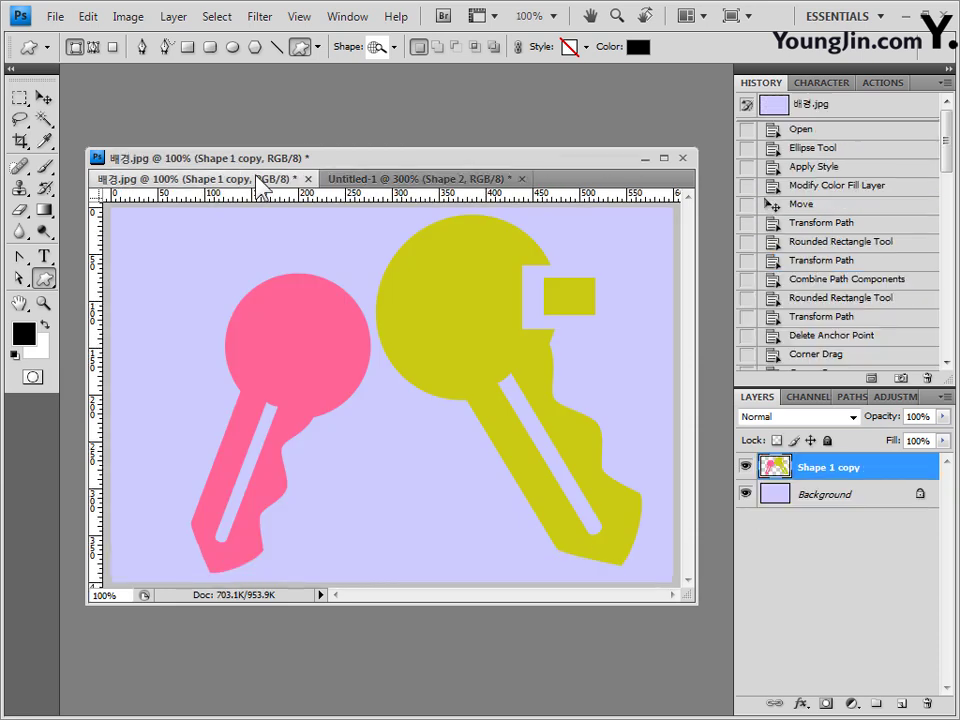
{"action": "left_click", "coordinate": [260, 182]}
{"action": "left_click", "coordinate": [905, 707]}
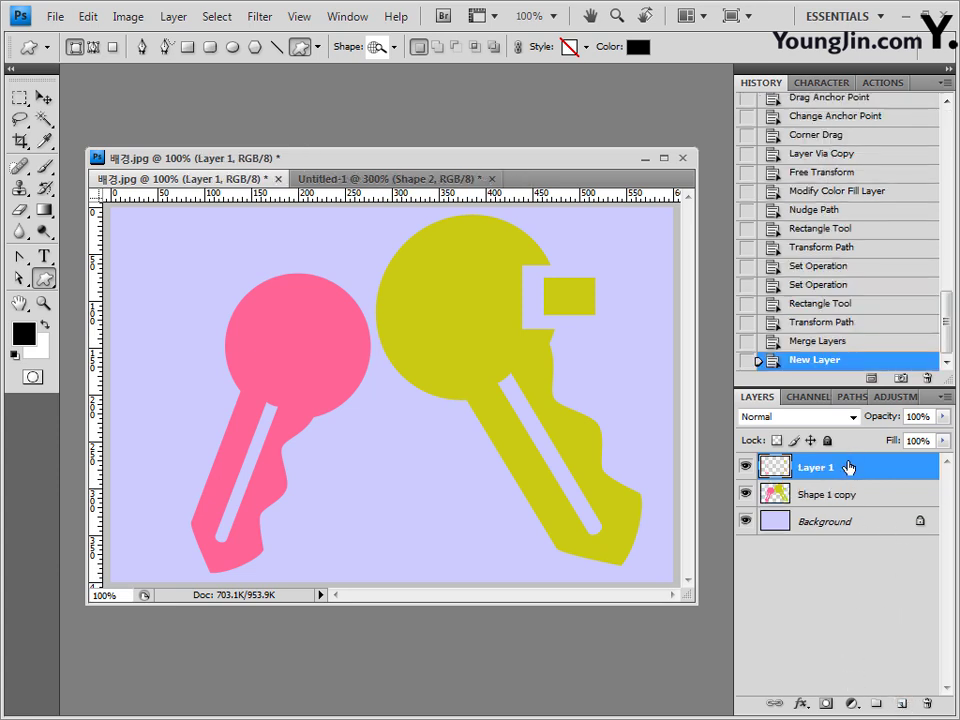
Step: Fill Layer 1 with the custom globe and "i" pattern in Normal mode at 100% opacity
{"action": "left_click", "coordinate": [88, 17]}
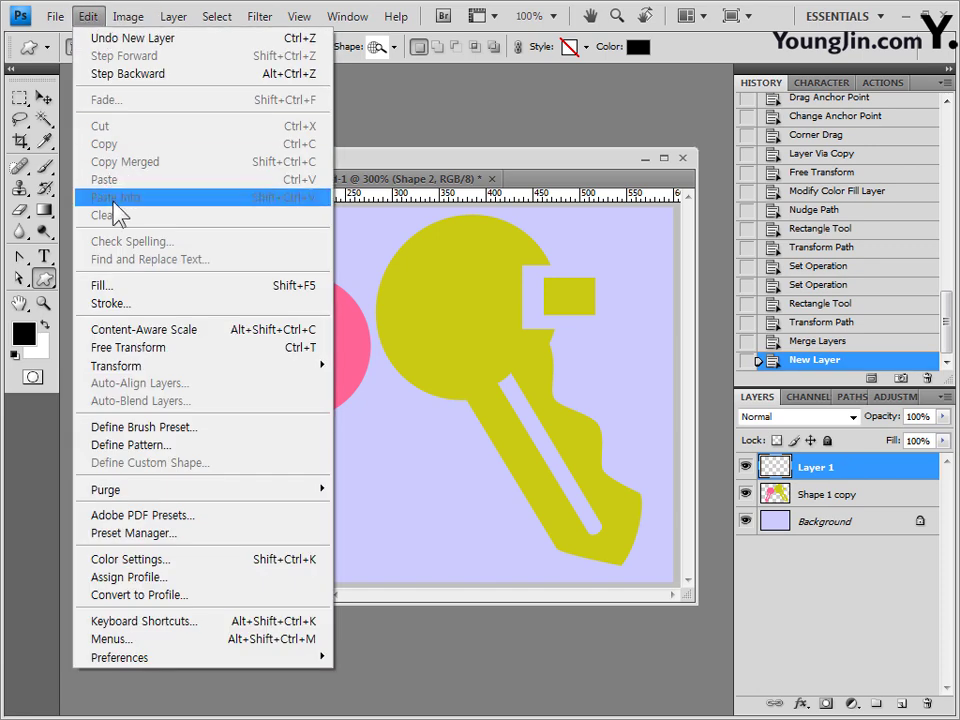
{"action": "left_click", "coordinate": [115, 285]}
{"action": "left_click_drag", "start_coordinate": [720, 475], "coordinate": [540, 172]}
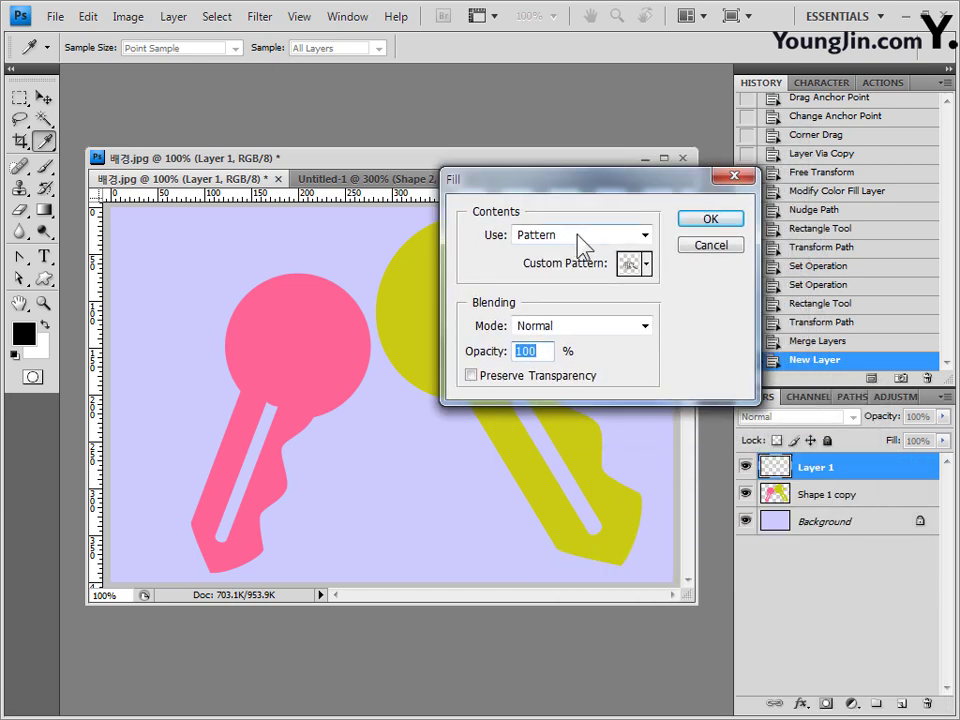
{"action": "left_click", "coordinate": [579, 236]}
{"action": "left_click", "coordinate": [579, 316]}
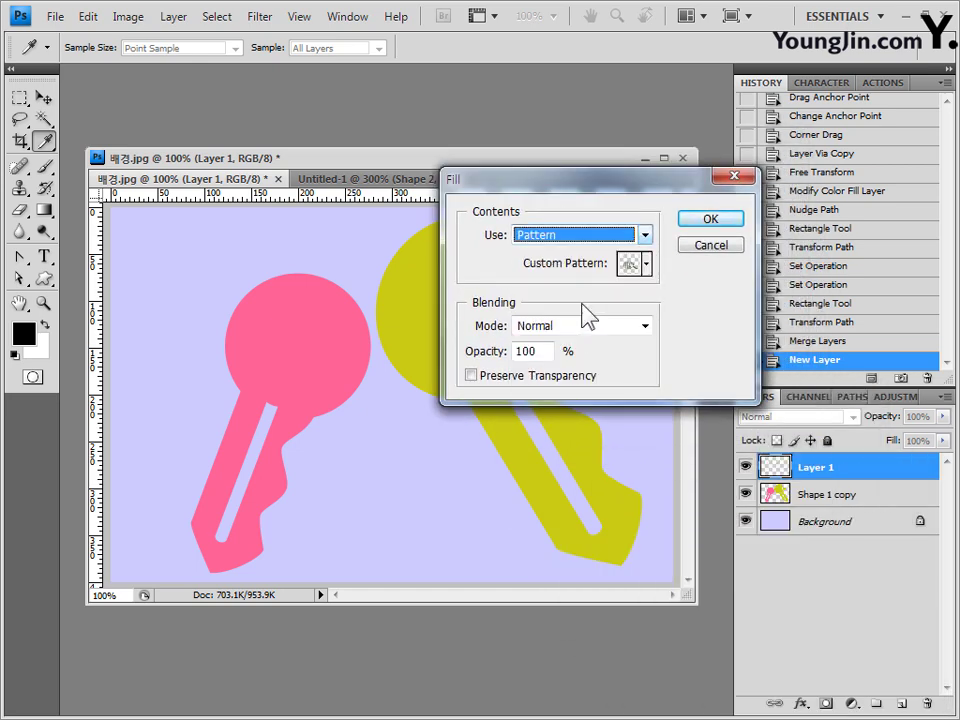
{"action": "left_click", "coordinate": [647, 262]}
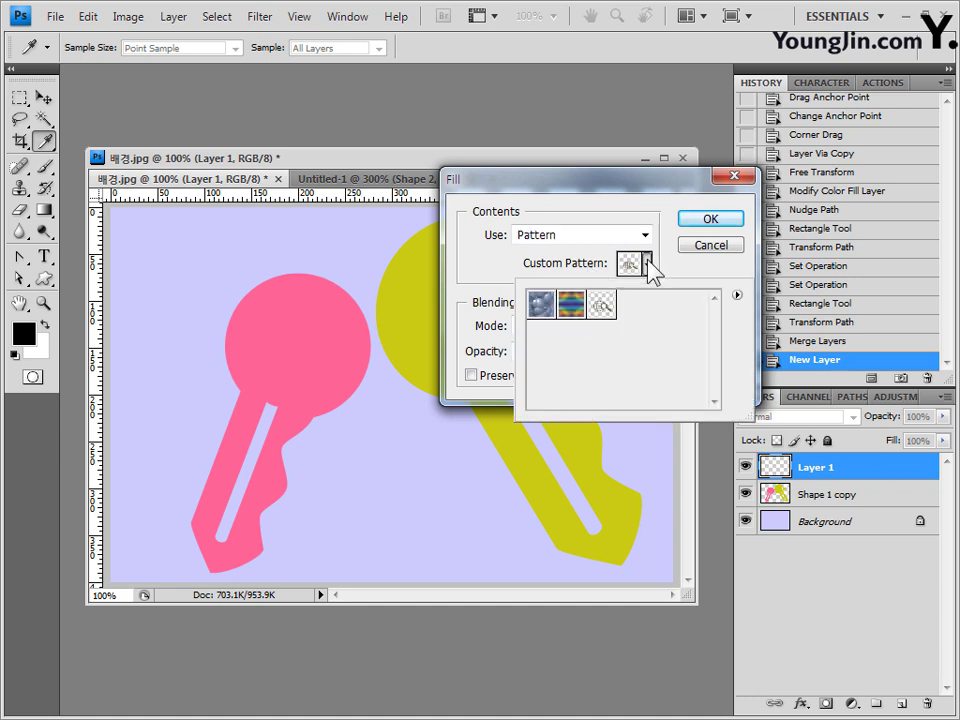
{"action": "double_click", "coordinate": [605, 316]}
{"action": "key", "text": "Tab"}
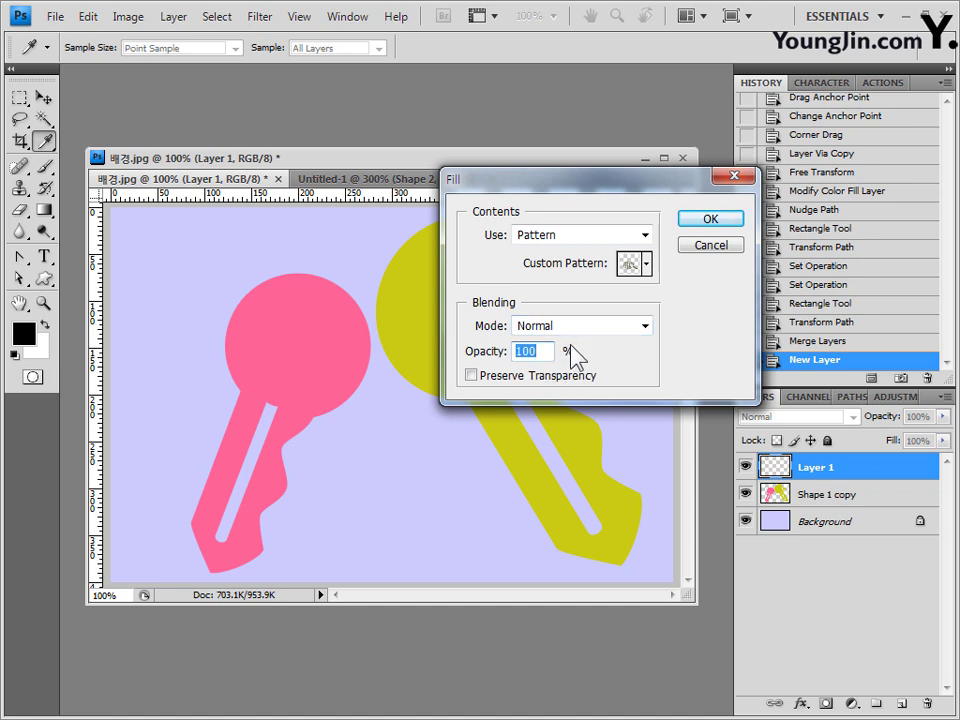
{"action": "left_click", "coordinate": [730, 222]}
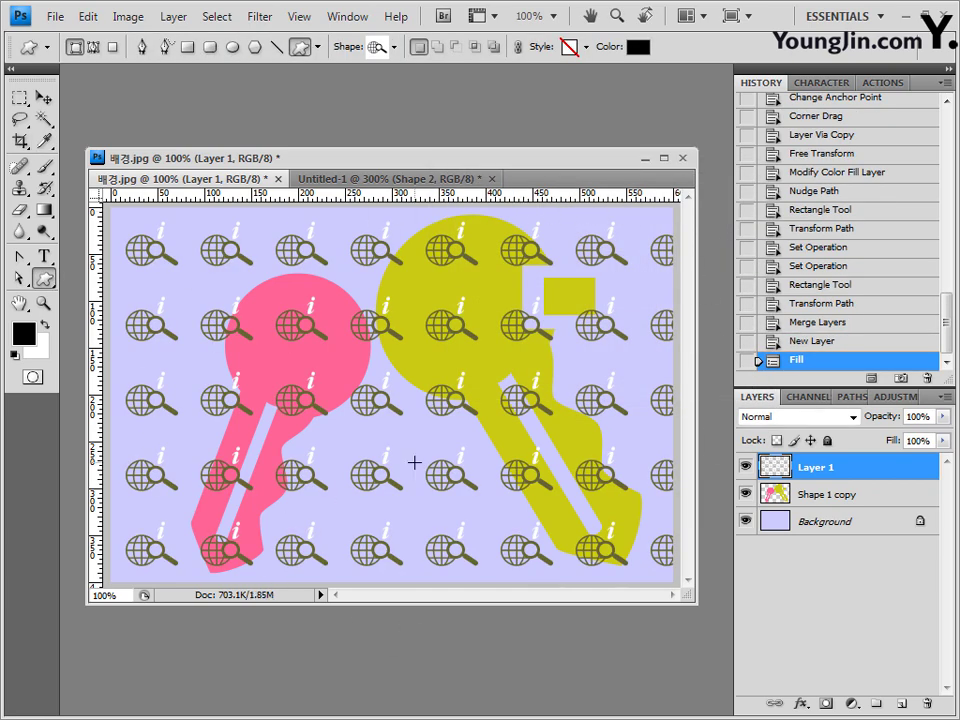
Step: Clip the pattern-filled Layer 1 to the Shape 1 copy layer so the pattern stays inside the keys
{"action": "left_click_drag", "start_coordinate": [874, 484], "coordinate": [884, 482]}
{"action": "left_click", "coordinate": [884, 482], "text": "alt"}
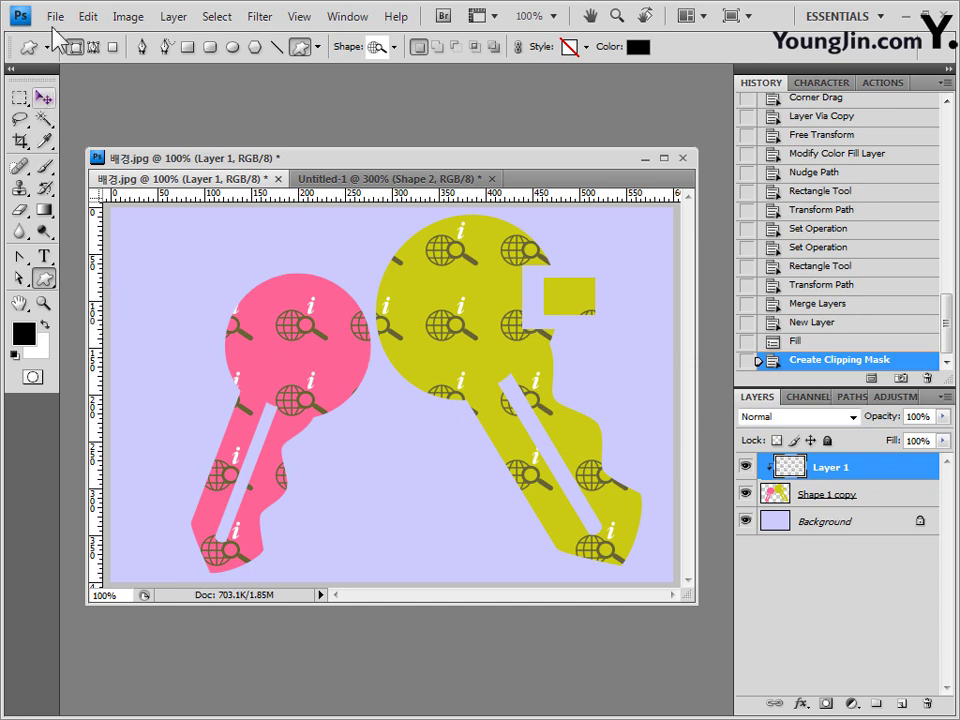
{"action": "left_click", "coordinate": [90, 17]}
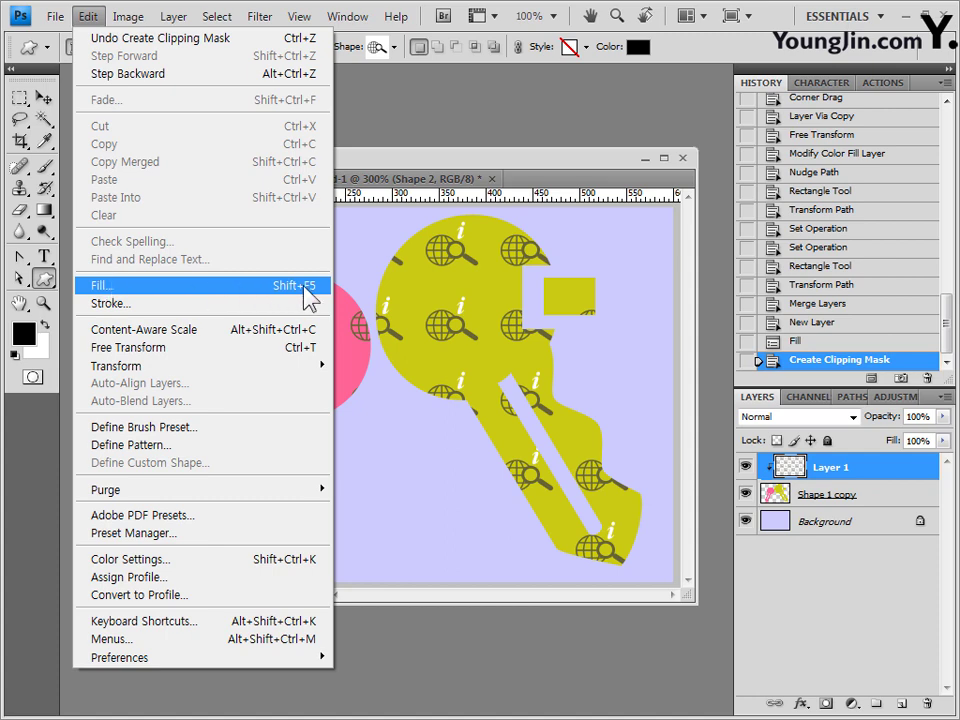
{"action": "left_click", "coordinate": [92, 18]}
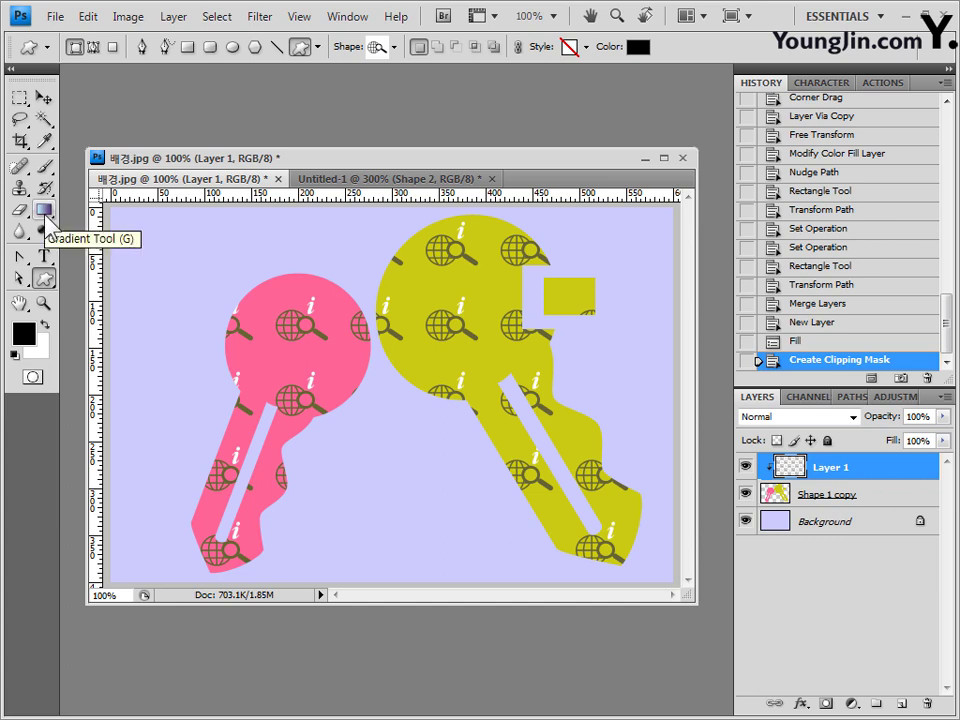
Step: Set up the Paint Bucket tool to fill with a pattern, using the globe and "i" pattern
{"action": "mouse_move", "coordinate": [46, 222]}
{"action": "left_mouse_down"}
{"action": "mouse_move", "coordinate": [46, 214]}
{"action": "mouse_move", "coordinate": [149, 236]}
{"action": "left_mouse_up"}
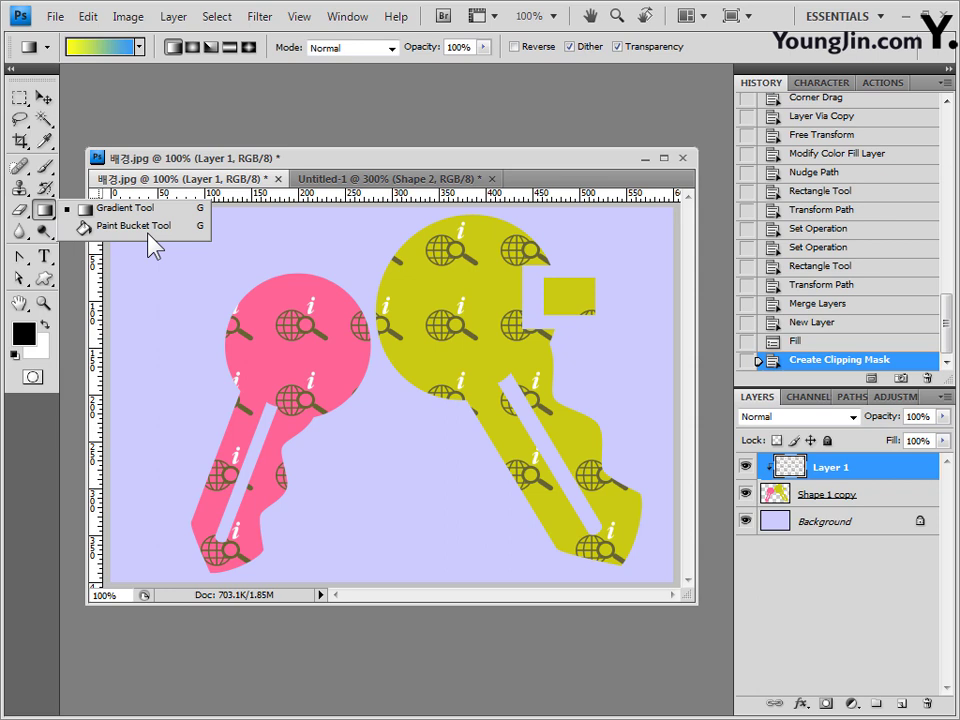
{"action": "left_click", "coordinate": [149, 234]}
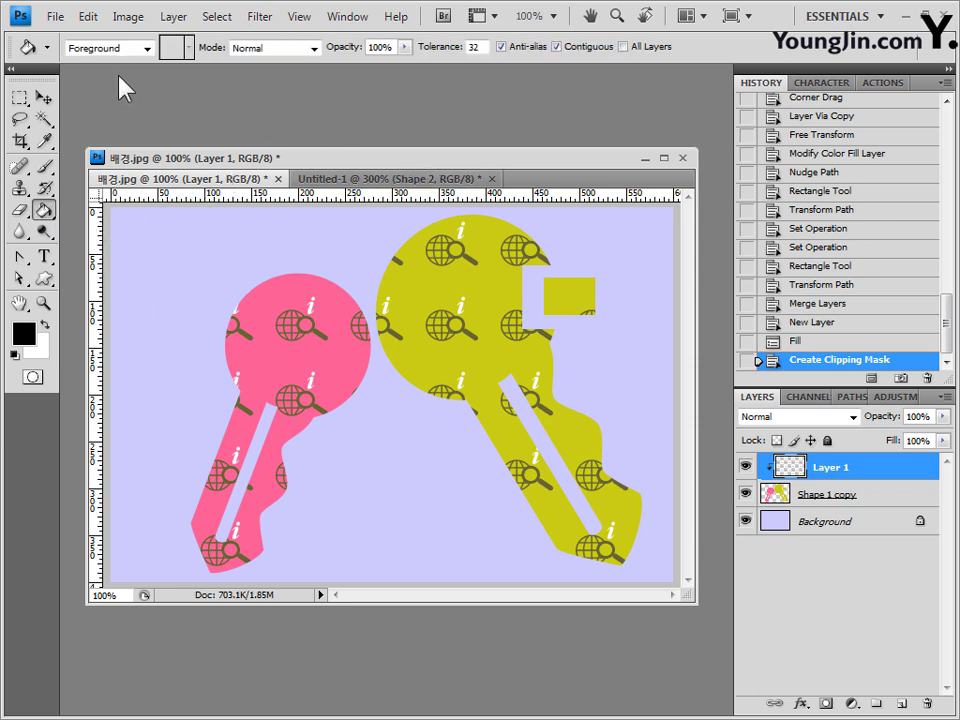
{"action": "left_click", "coordinate": [148, 48]}
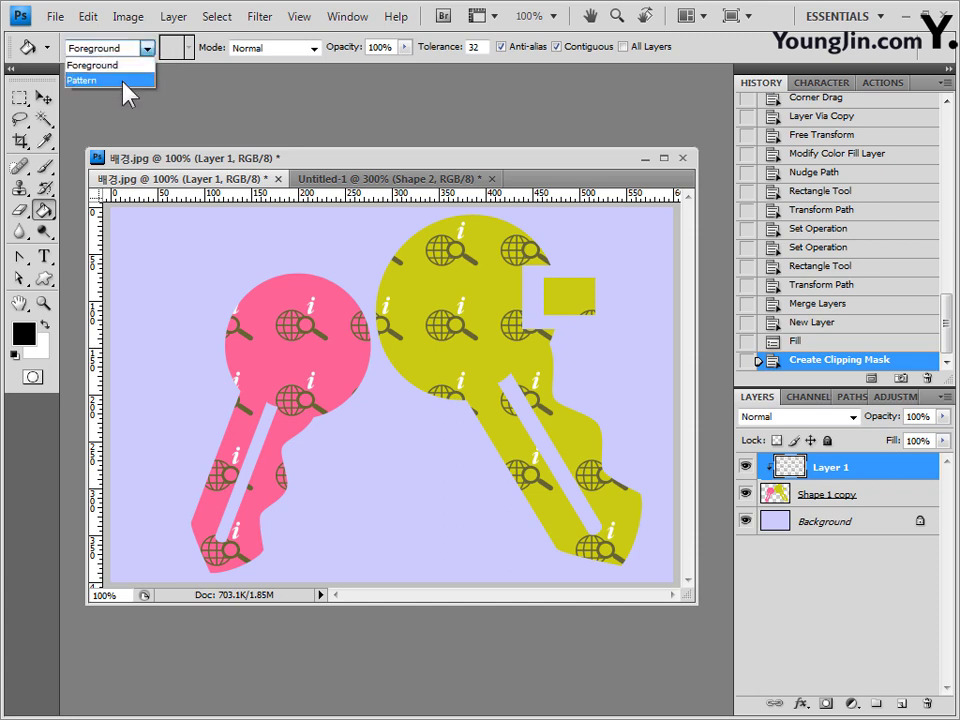
{"action": "left_click", "coordinate": [123, 82]}
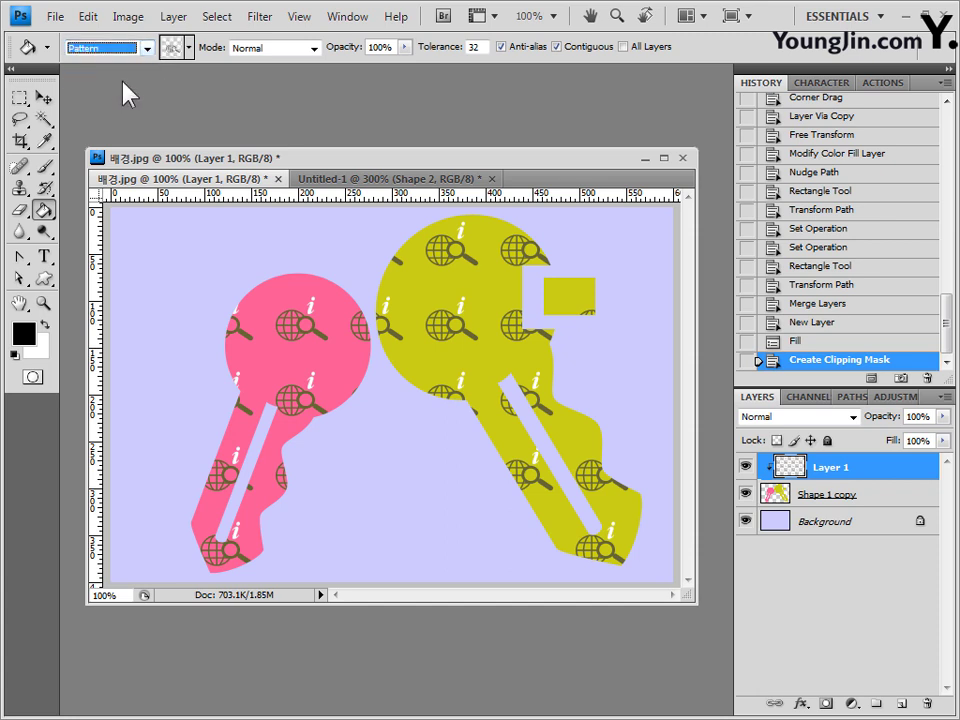
{"action": "left_click", "coordinate": [189, 47]}
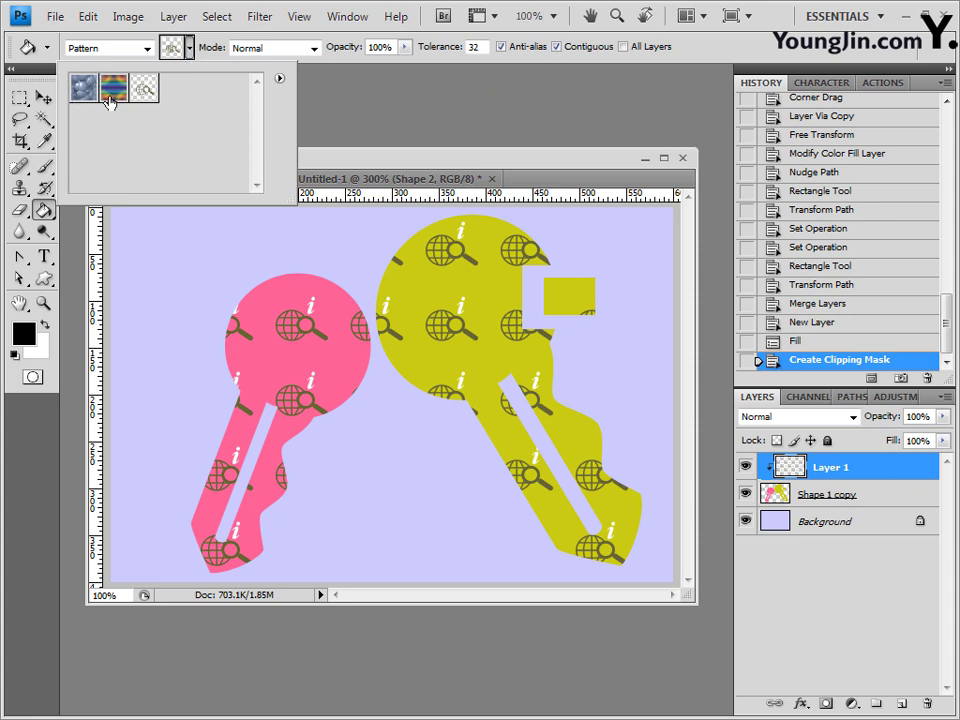
{"action": "left_click", "coordinate": [146, 89]}
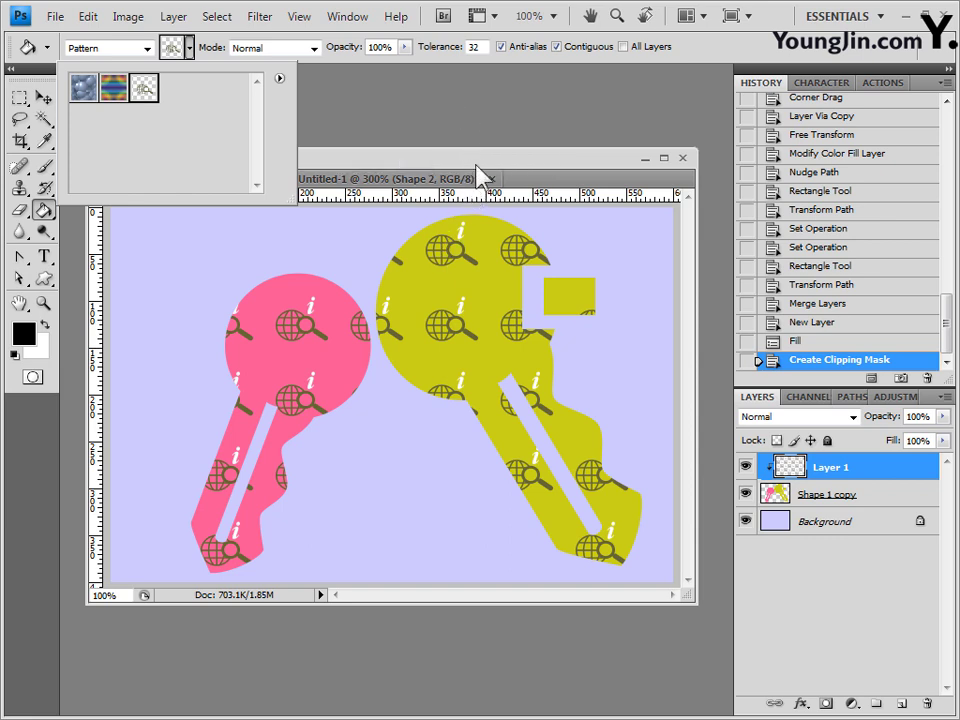
Step: Switch to the Untitled-1 document to view the transparent pattern artwork
{"action": "key", "text": "ctrl+Tab"}
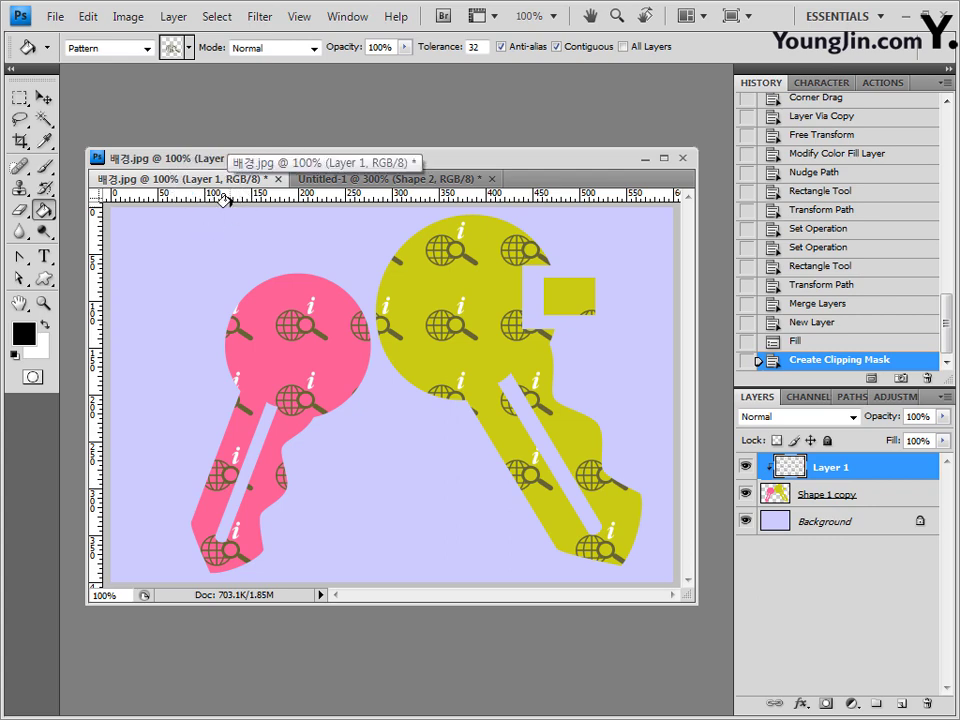
{"action": "left_click", "coordinate": [368, 179]}
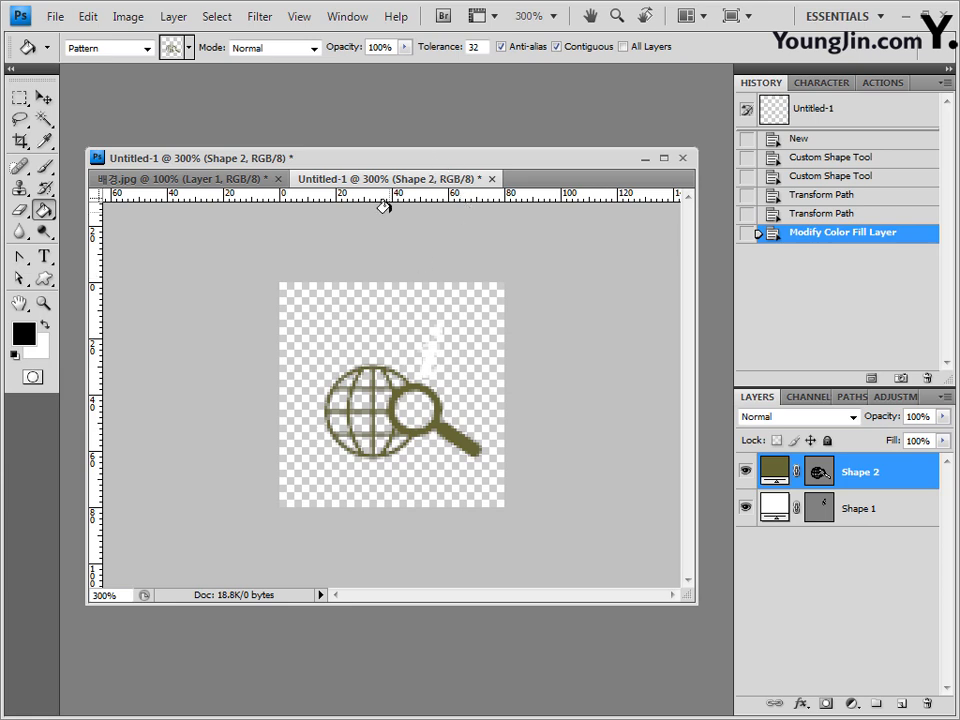
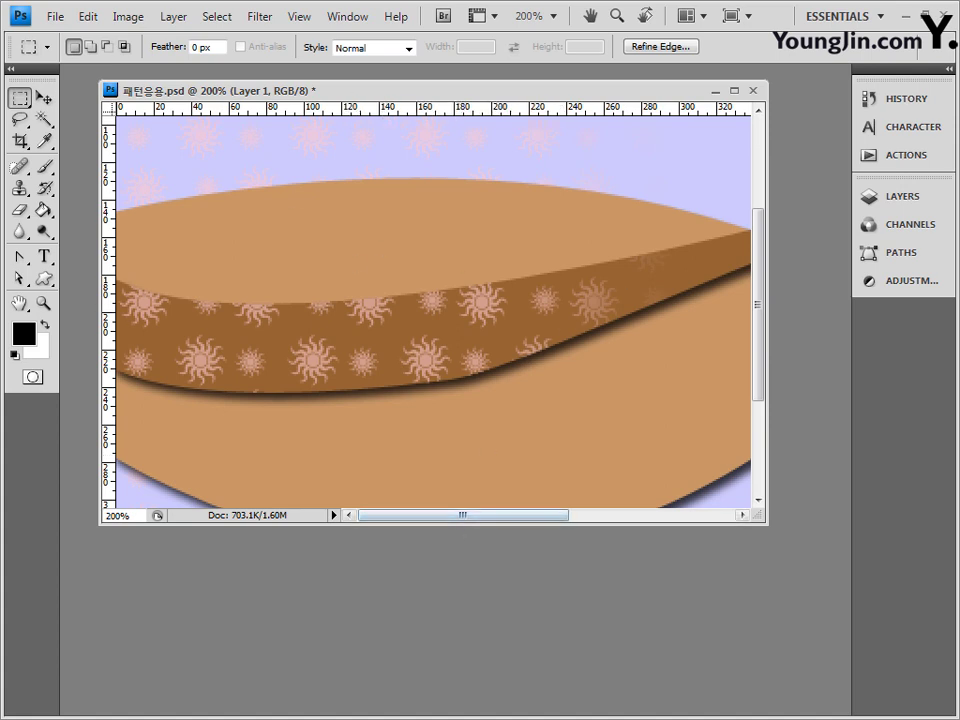
Step: Restore the square selection over one repeat of the sun pattern and close 패턴응용.psd without saving the changes
{"action": "key", "text": "ctrl+shift+d"}
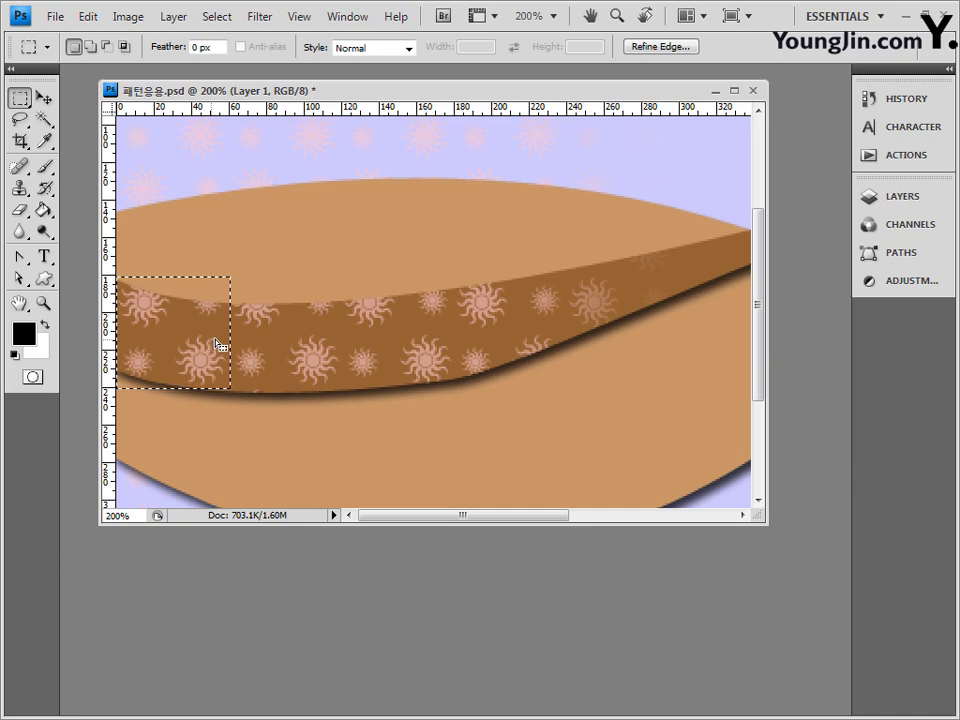
{"action": "left_click", "coordinate": [753, 90]}
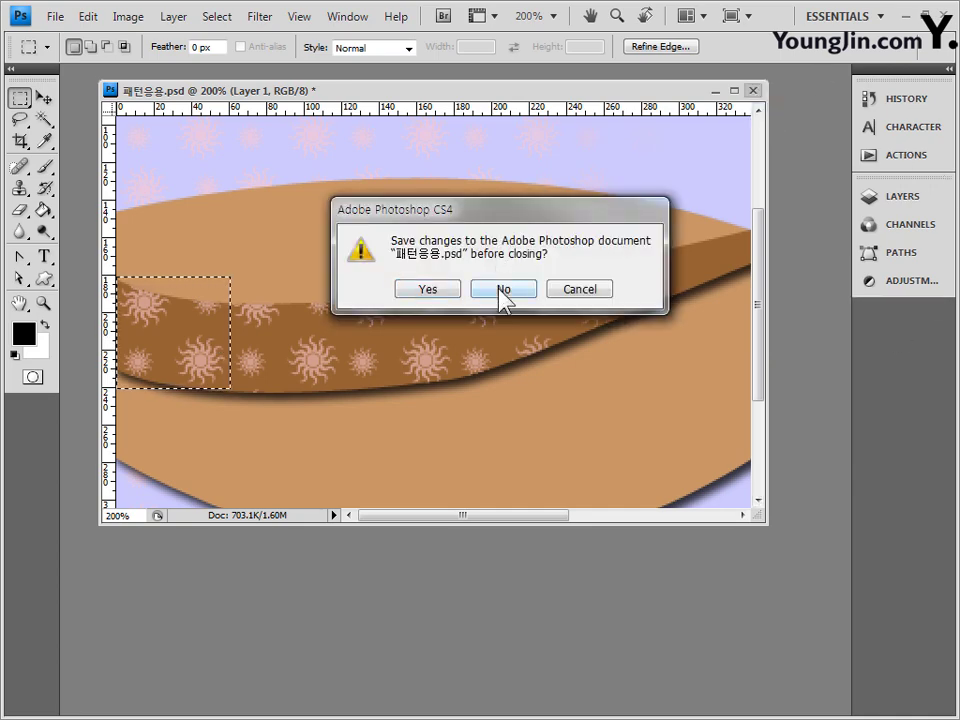
{"action": "left_click", "coordinate": [500, 290]}
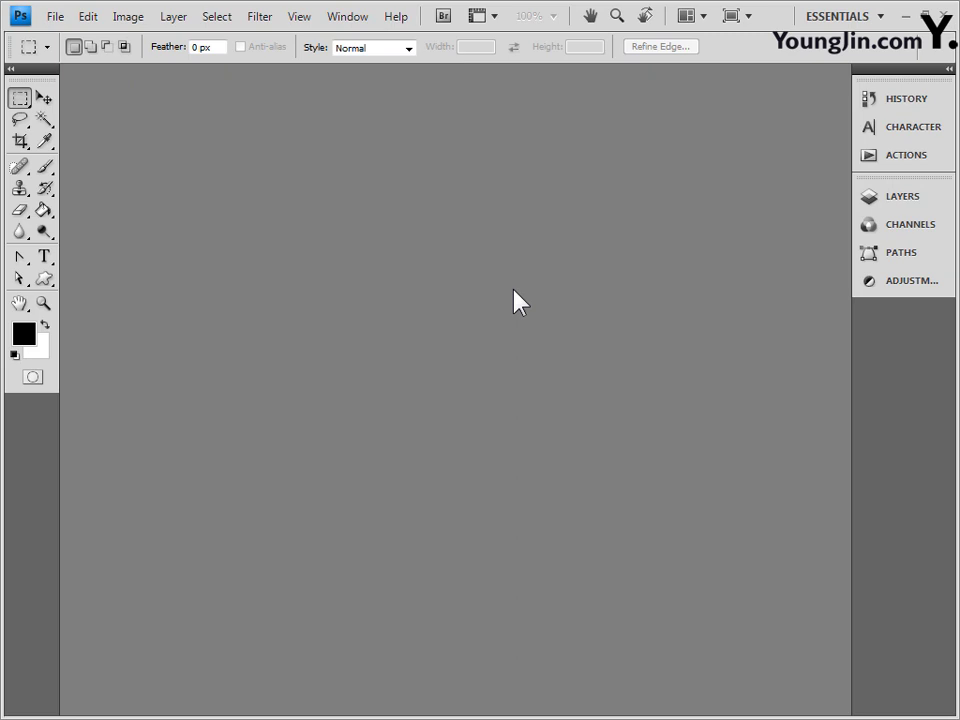
Step: Create a new 60 × 60 pixel RGB document at 72 pixels/inch with a white background
{"action": "key", "text": "ctrl+n"}
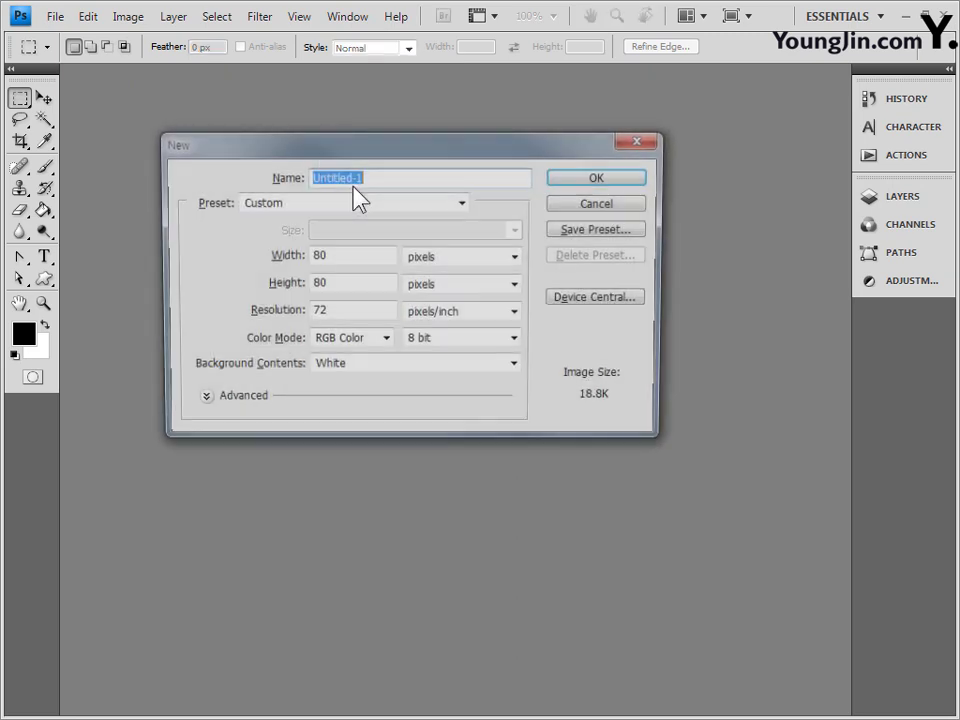
{"action": "double_click", "coordinate": [371, 256]}
{"action": "type", "text": "60"}
{"action": "key", "text": "Tab"}
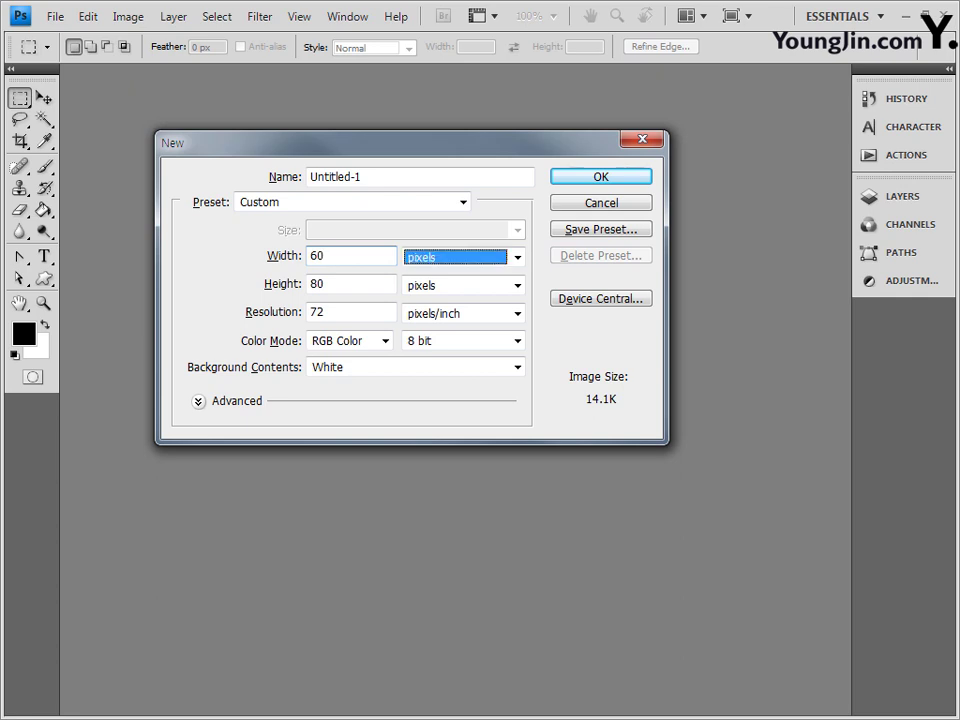
{"action": "key", "text": "Tab"}
{"action": "type", "text": "60"}
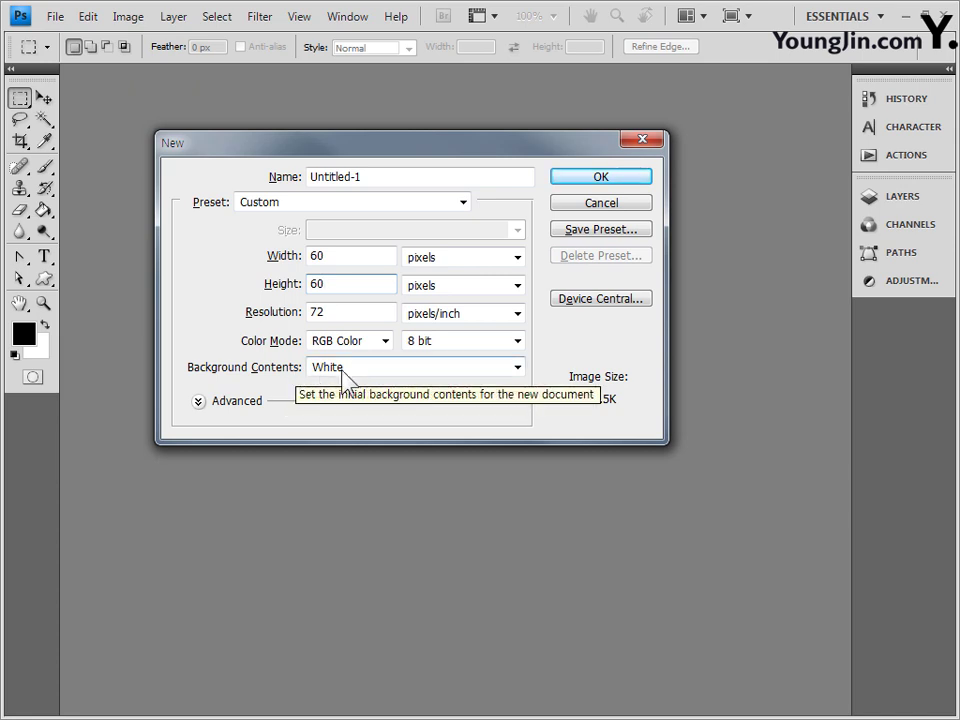
{"action": "left_click", "coordinate": [600, 180]}
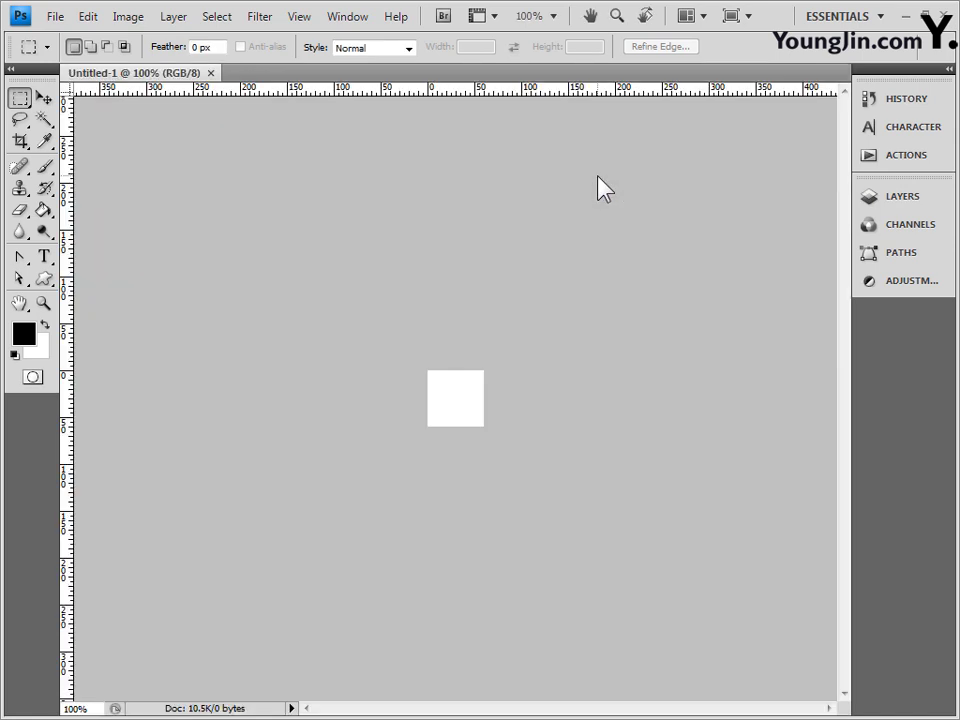
Step: Zoom the new document to 300% and float it in its own window sized to show the whole canvas
{"action": "key", "text": "ctrl+plus"}
{"action": "key", "text": "ctrl+plus"}
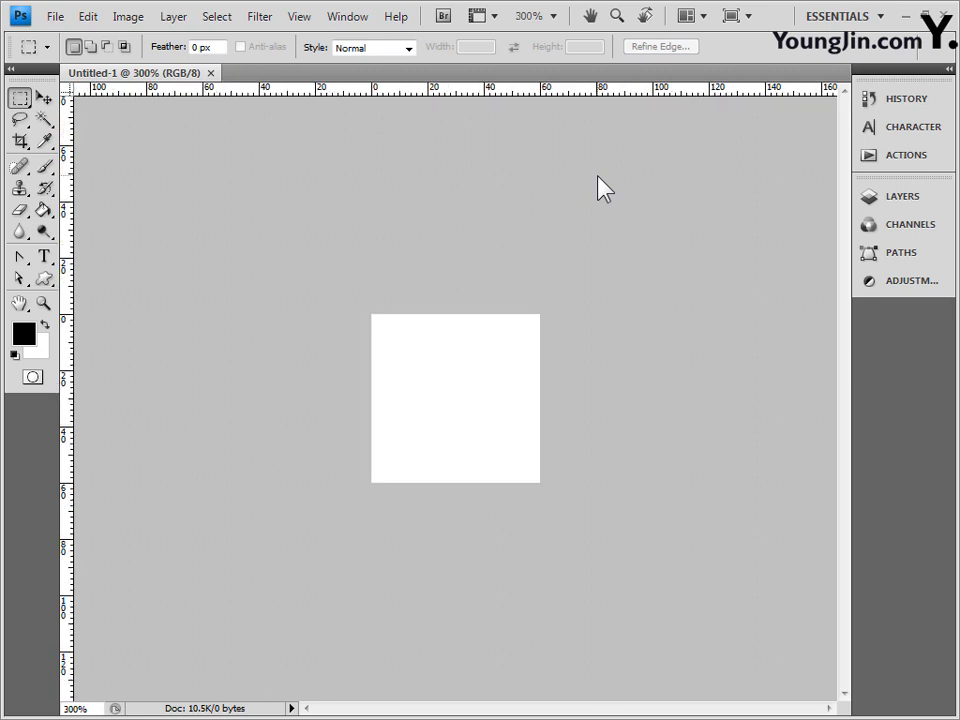
{"action": "left_click_drag", "start_coordinate": [152, 80], "coordinate": [613, 444]}
{"action": "left_click_drag", "start_coordinate": [209, 191], "coordinate": [364, 285]}
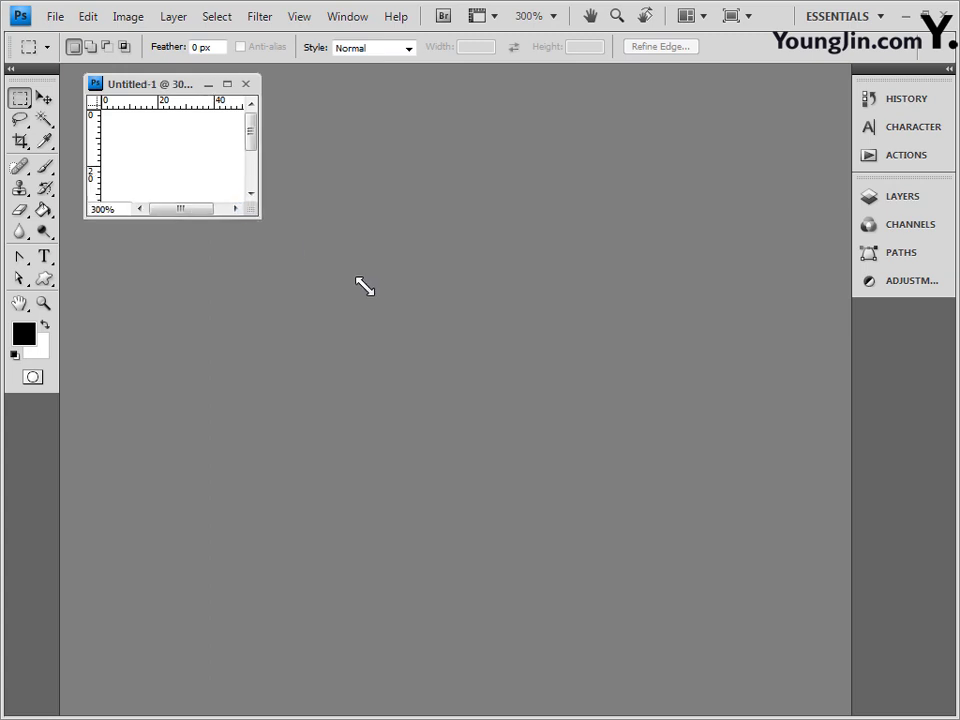
{"action": "left_click_drag", "start_coordinate": [245, 84], "coordinate": [460, 165]}
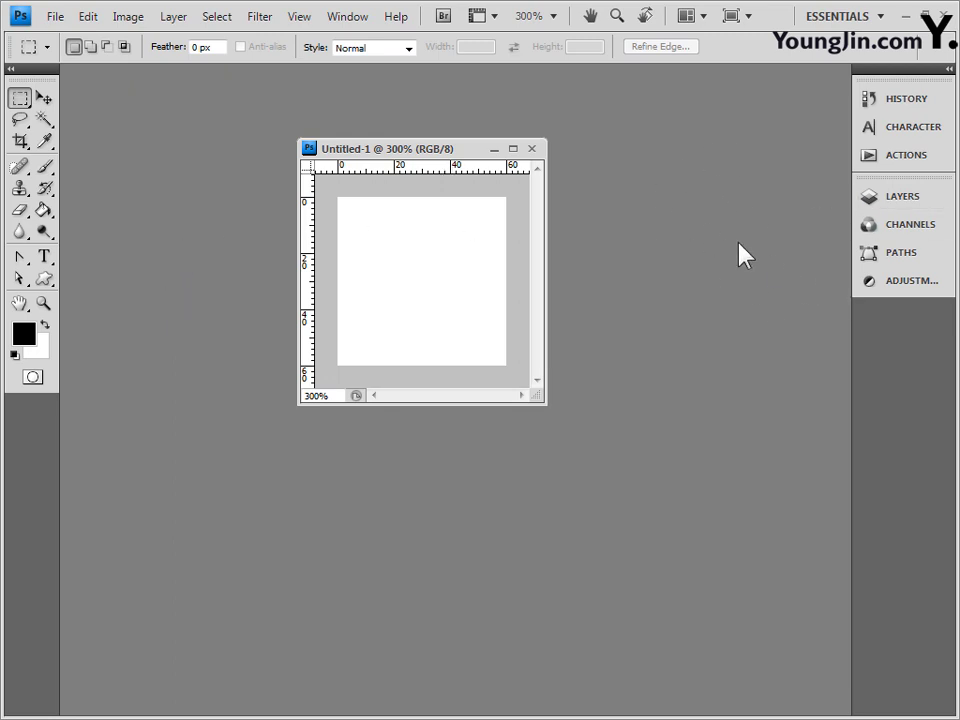
Step: Replace the custom shapes with the Nature set and choose the sun shape with wavy rays for the Custom Shape tool
{"action": "left_click", "coordinate": [43, 281]}
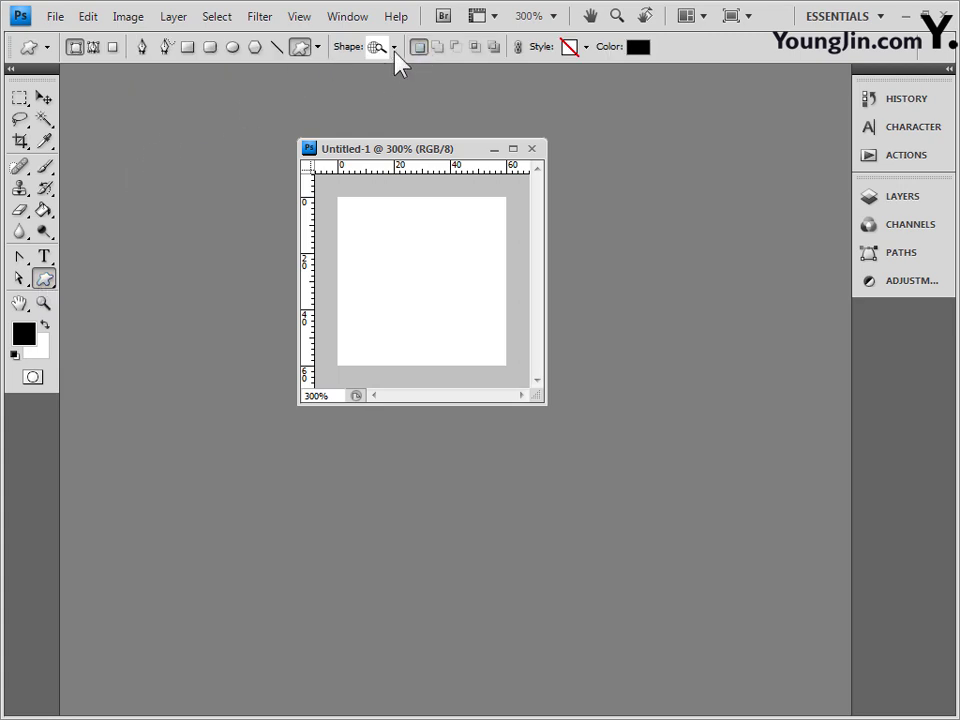
{"action": "left_click", "coordinate": [395, 47]}
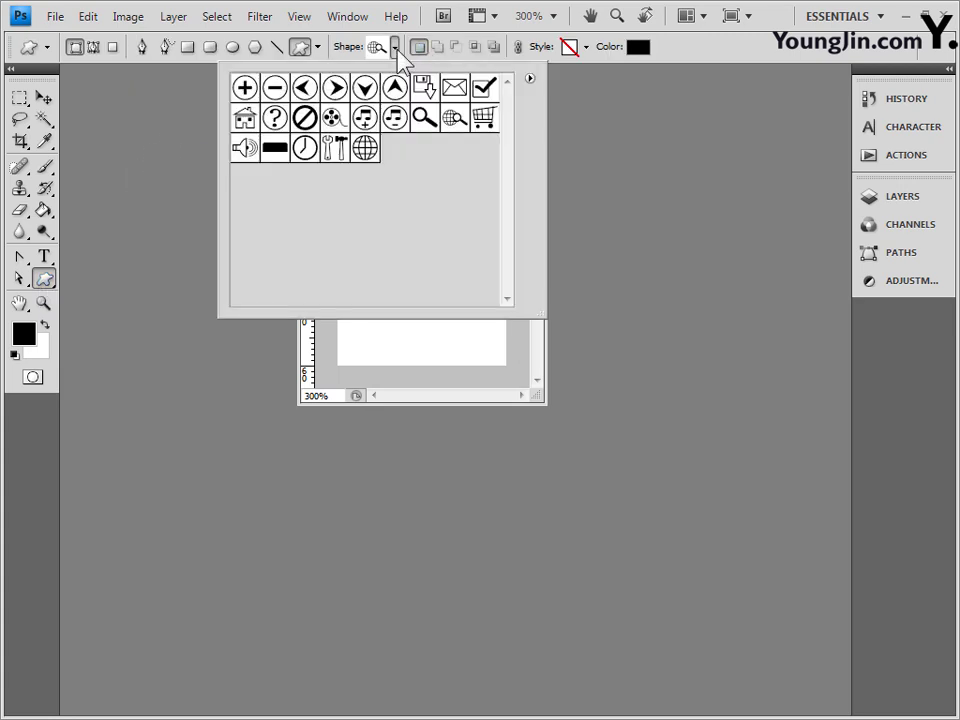
{"action": "left_click", "coordinate": [530, 78]}
{"action": "left_click", "coordinate": [632, 452]}
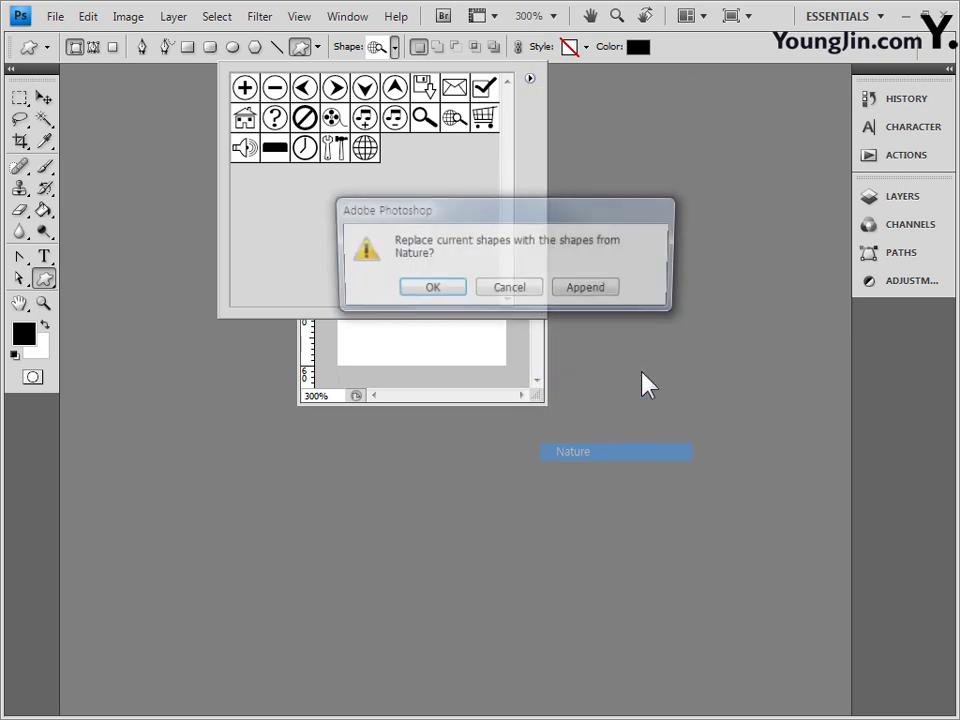
{"action": "left_click", "coordinate": [439, 293]}
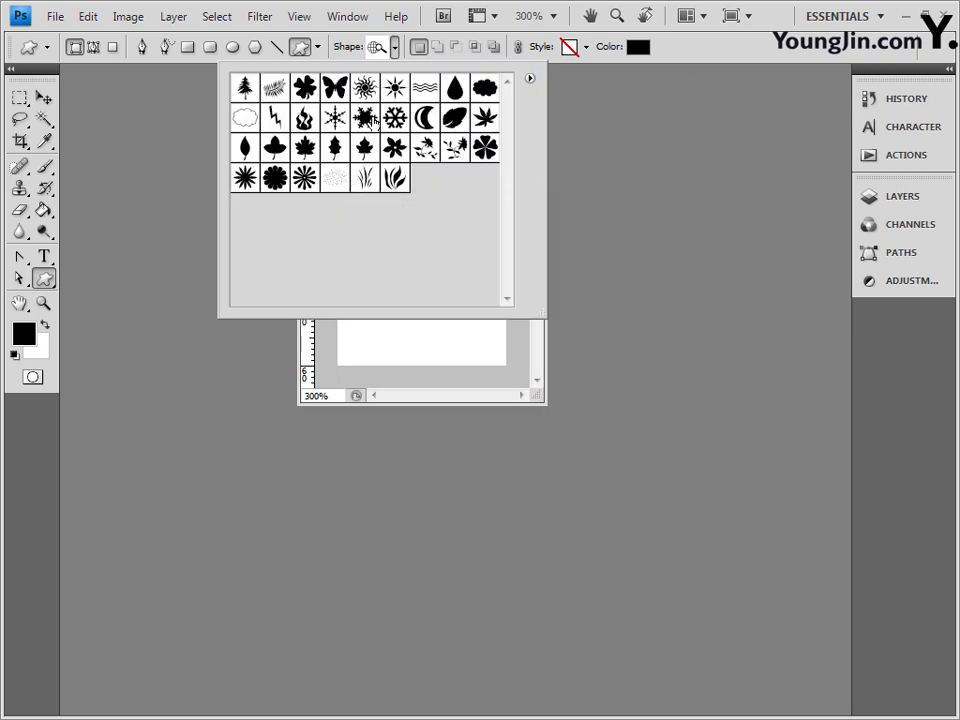
{"action": "left_click", "coordinate": [370, 95]}
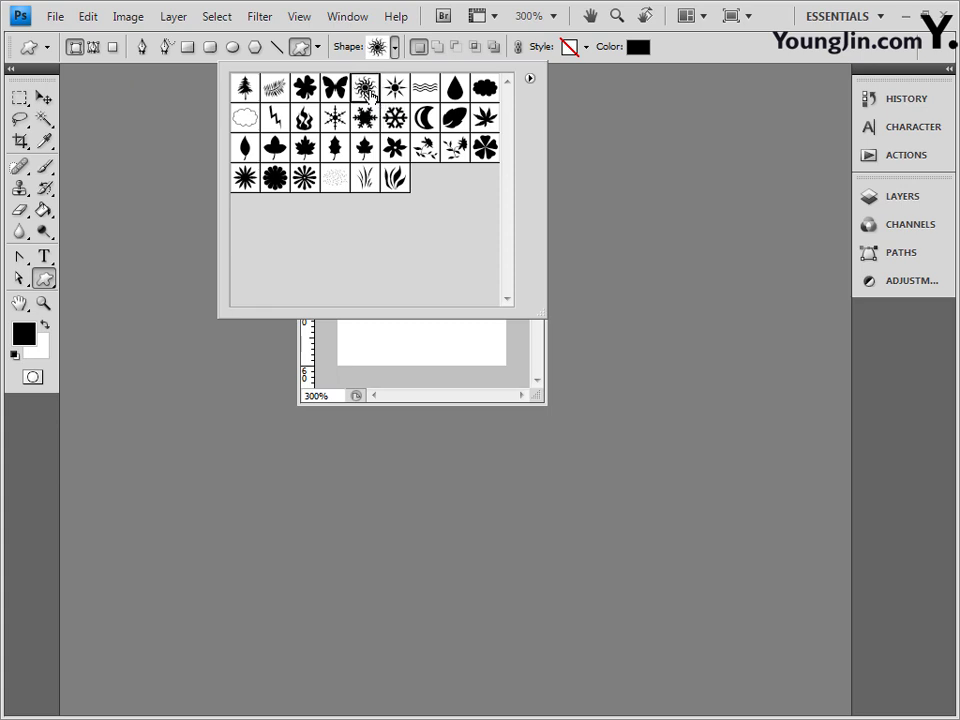
{"action": "left_click", "coordinate": [541, 62]}
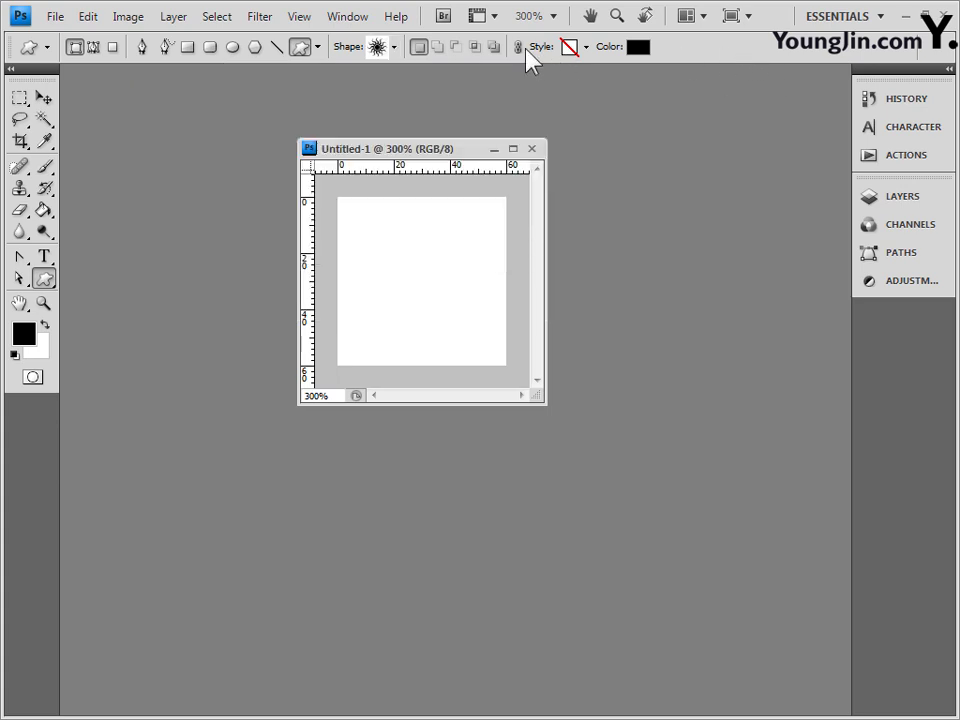
Step: Draw a #ffcccc sun about 23 px wide near the canvas's upper-left corner and another about 13 px wide near the upper-right
{"action": "left_click", "coordinate": [631, 49]}
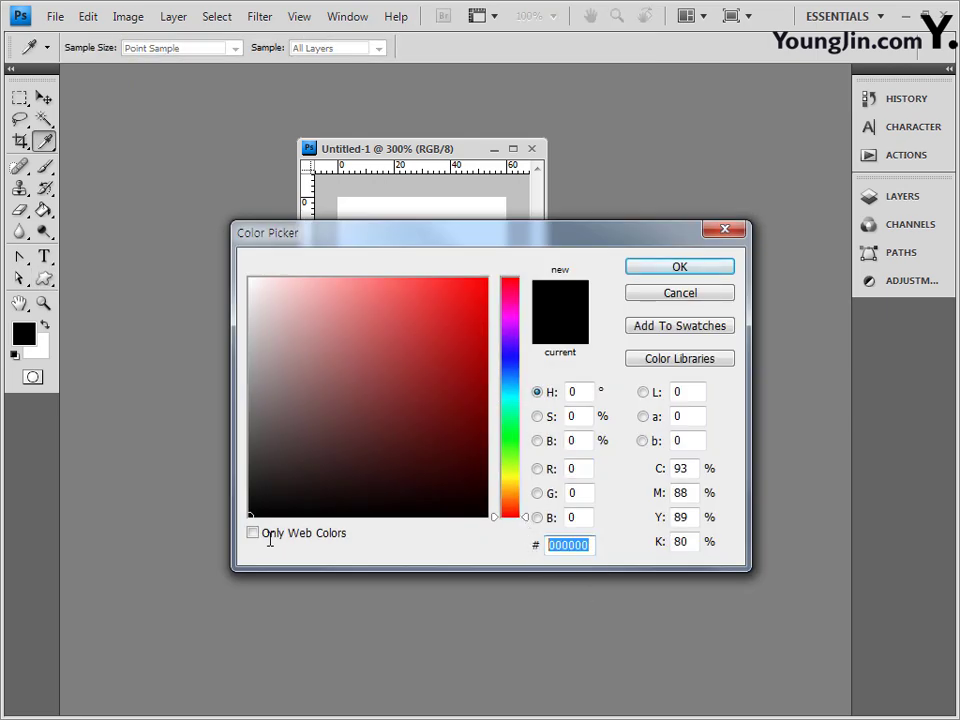
{"action": "type", "text": "ffcccc"}
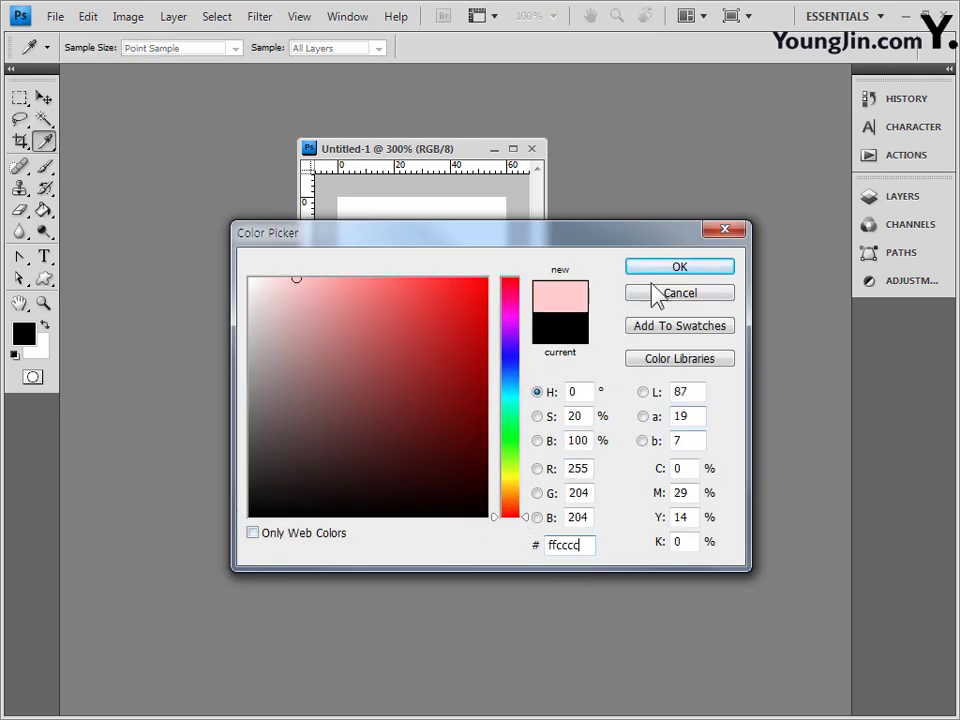
{"action": "left_click", "coordinate": [708, 267]}
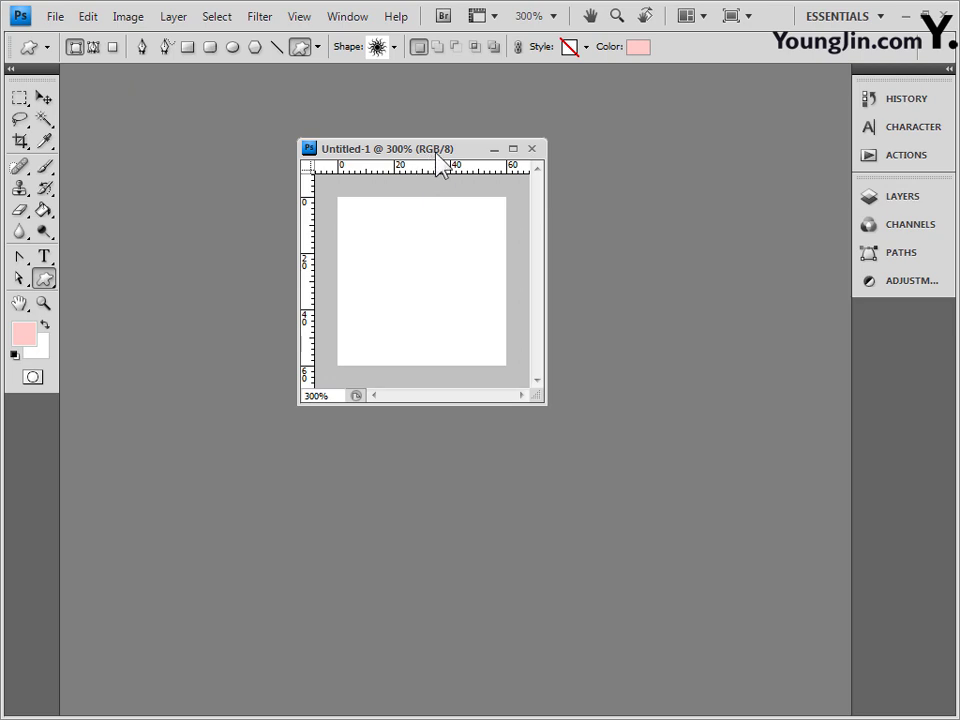
{"action": "left_click_drag", "start_coordinate": [357, 219], "coordinate": [423, 284]}
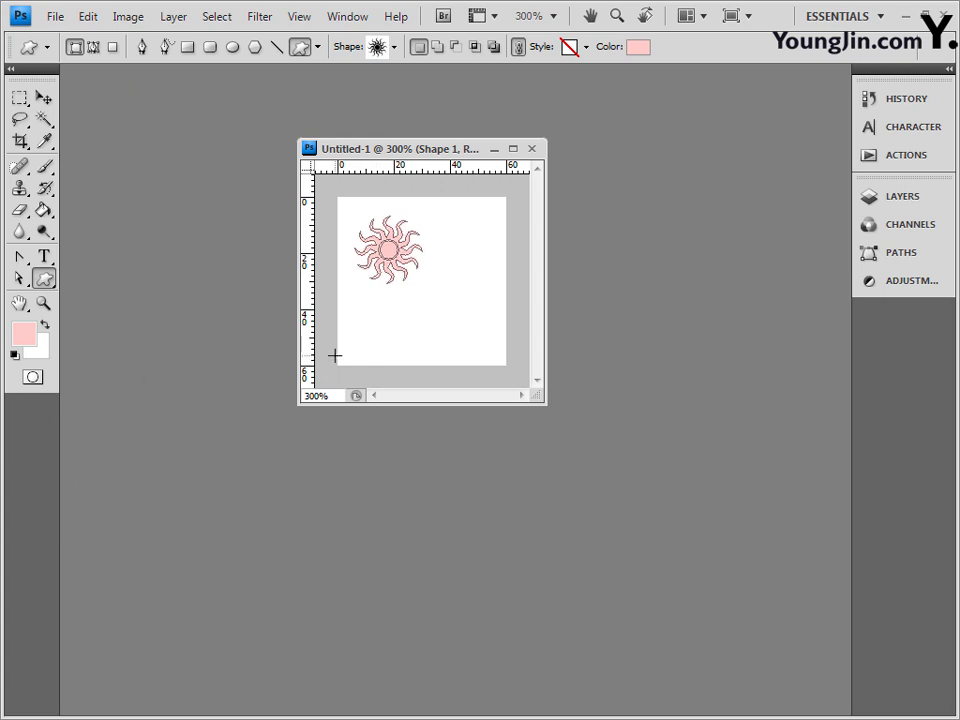
{"action": "left_click", "coordinate": [905, 70]}
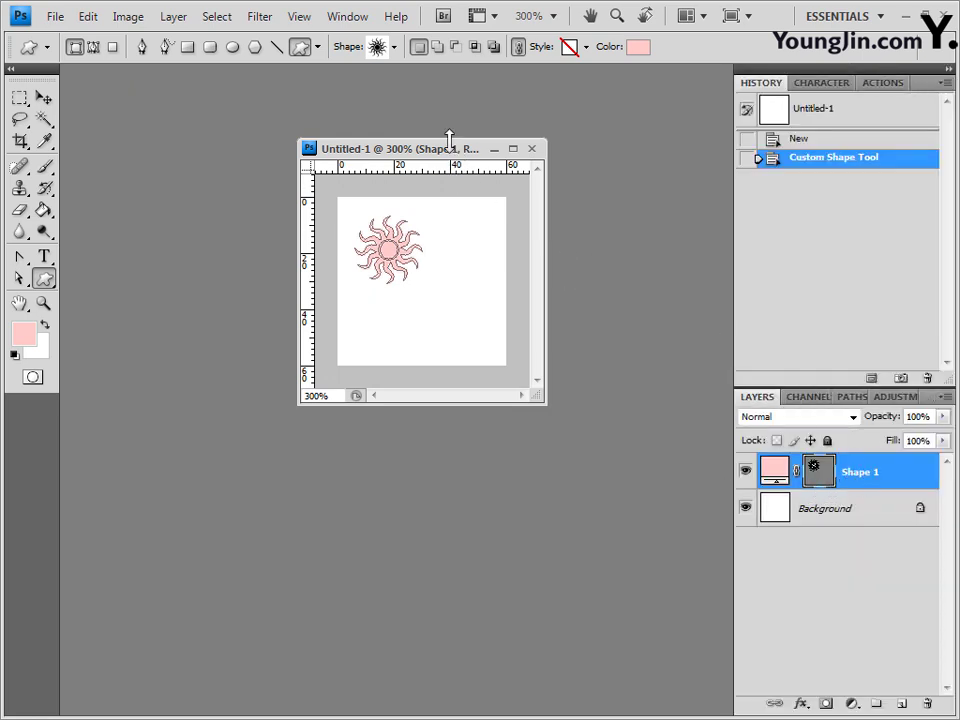
{"action": "left_click_drag", "start_coordinate": [453, 227], "coordinate": [491, 264]}
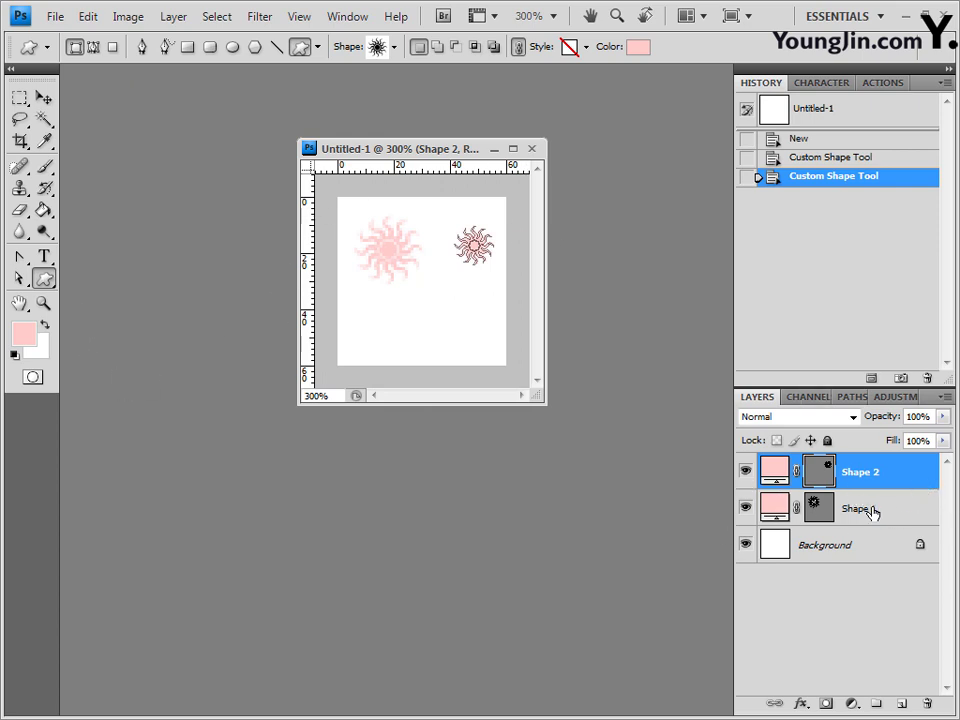
Step: Move the large sun closer to the canvas's upper-left corner and scale the small sun to 107.1% width and 119.0% height
{"action": "left_click", "coordinate": [838, 510]}
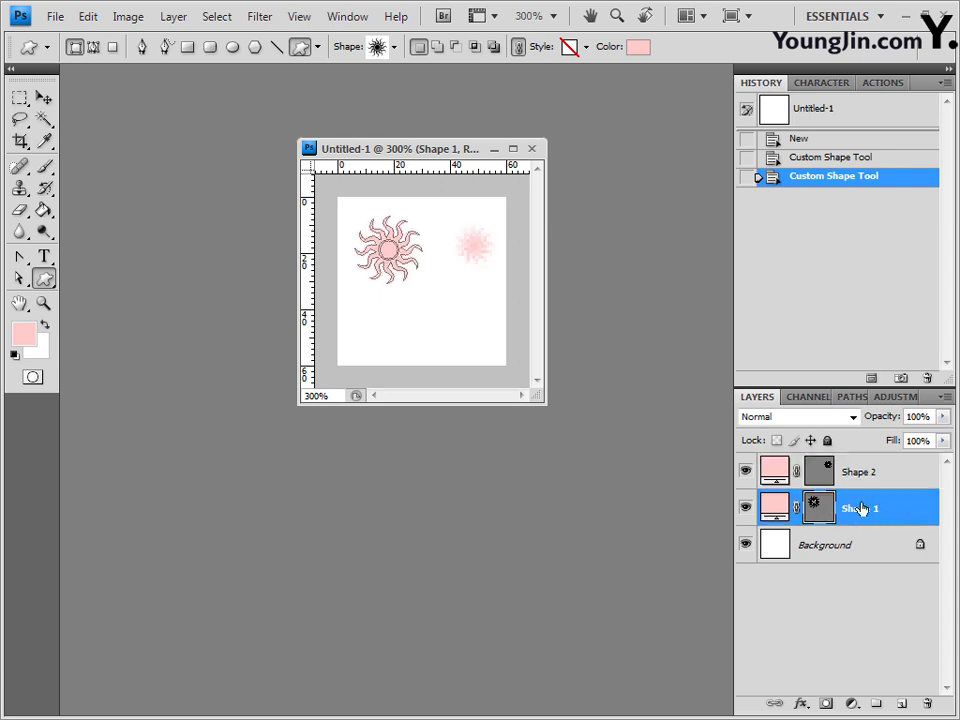
{"action": "key", "text": "ctrl+t"}
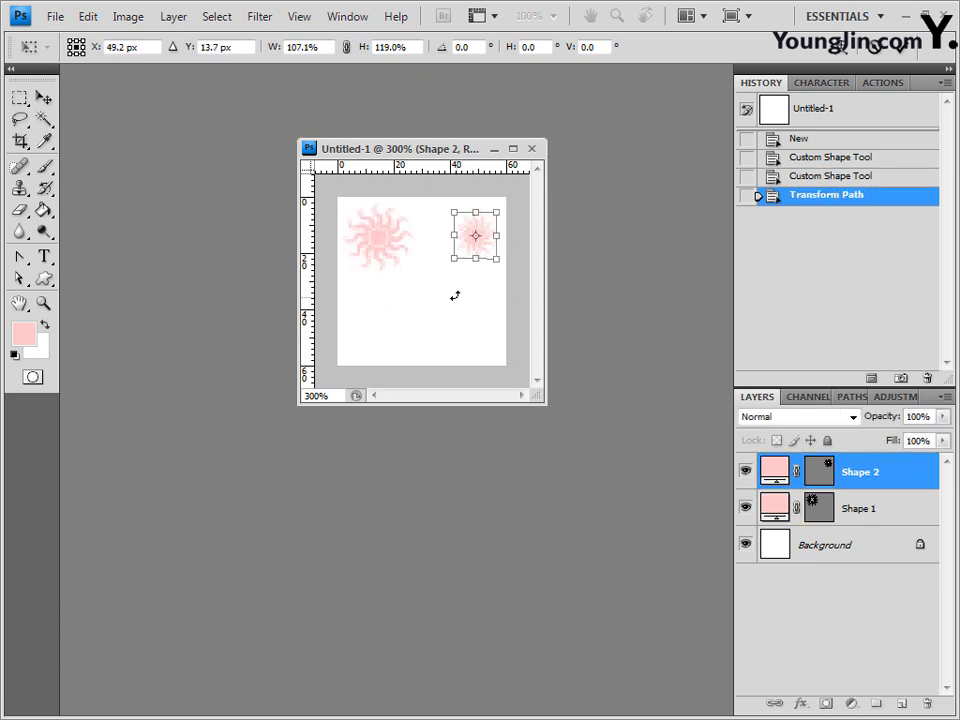
{"action": "key", "text": "Return"}
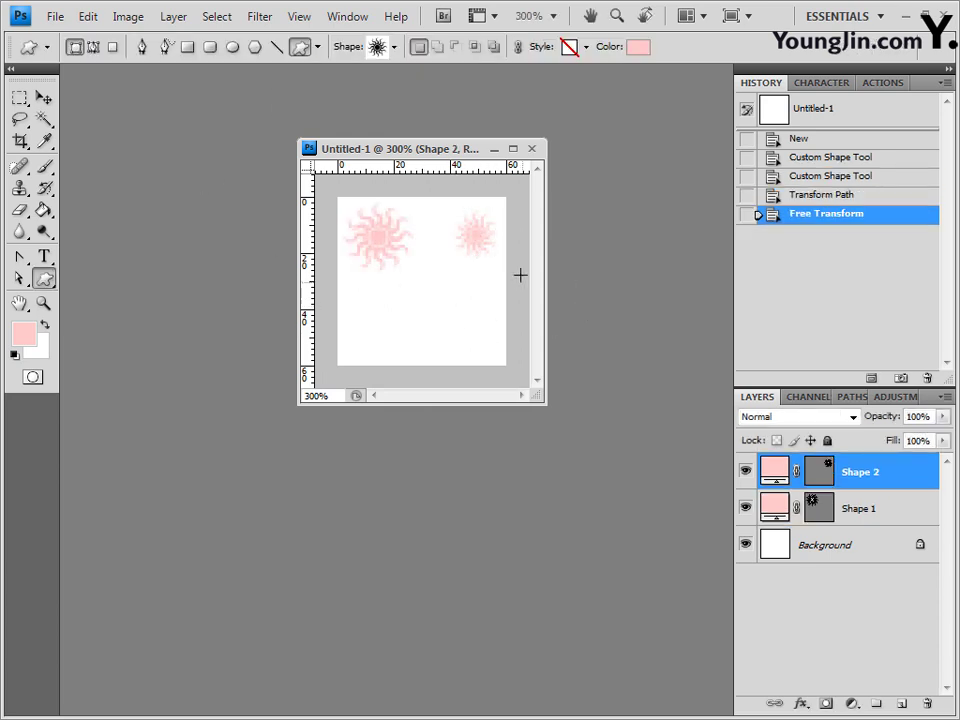
Step: Duplicate both sun layers together and move the copies straight down into the lower half of the canvas
{"action": "left_click", "coordinate": [900, 507], "text": "shift"}
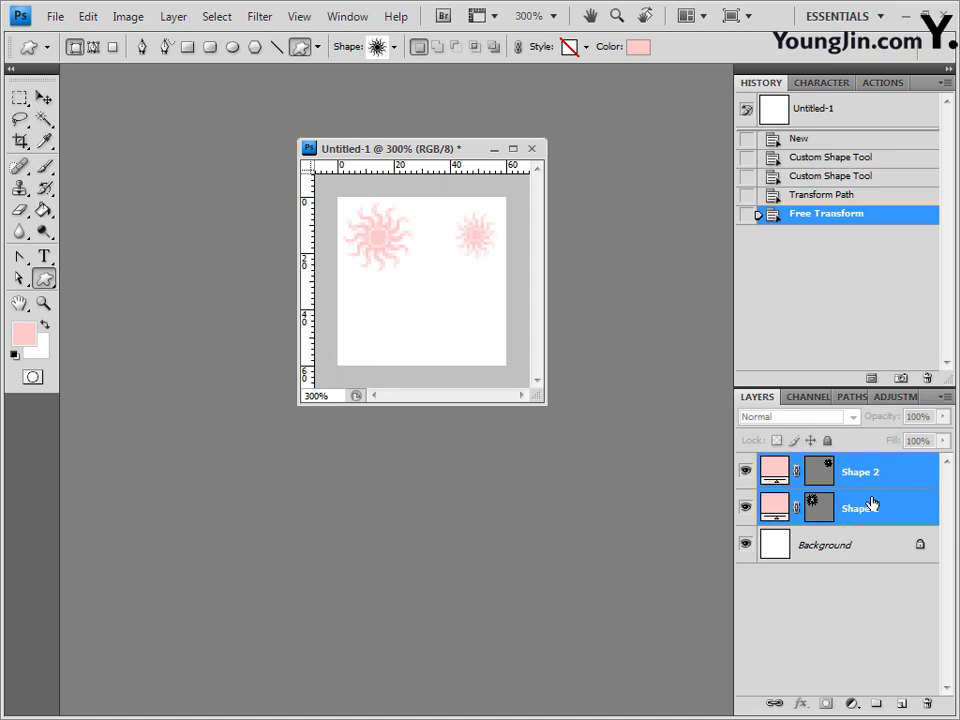
{"action": "left_click_drag", "start_coordinate": [871, 503], "coordinate": [905, 704]}
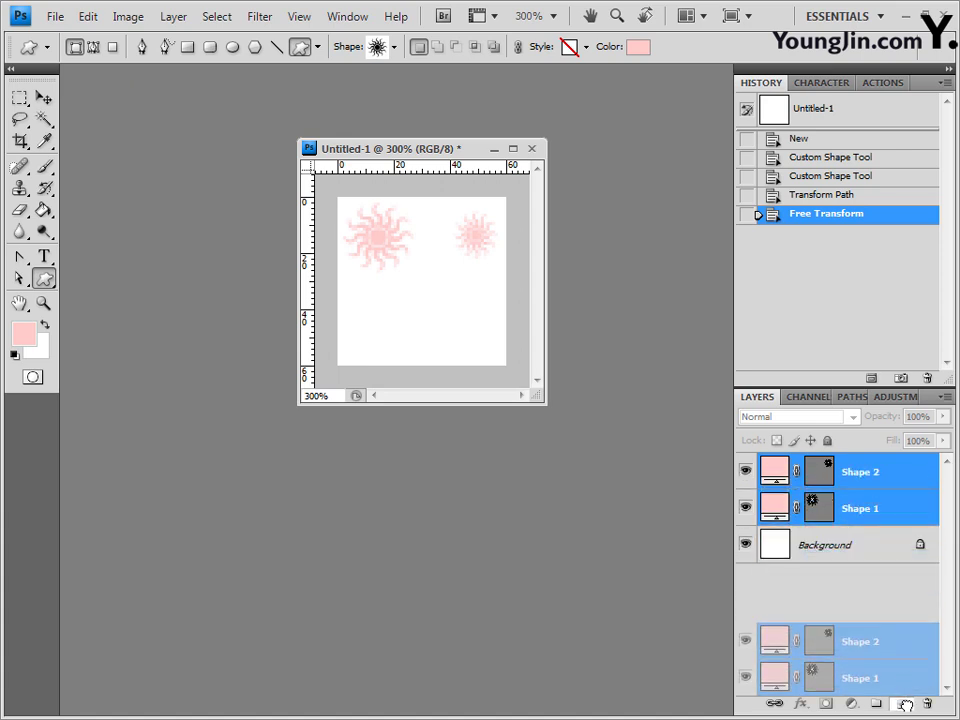
{"action": "left_click_drag", "start_coordinate": [904, 704], "coordinate": [905, 704]}
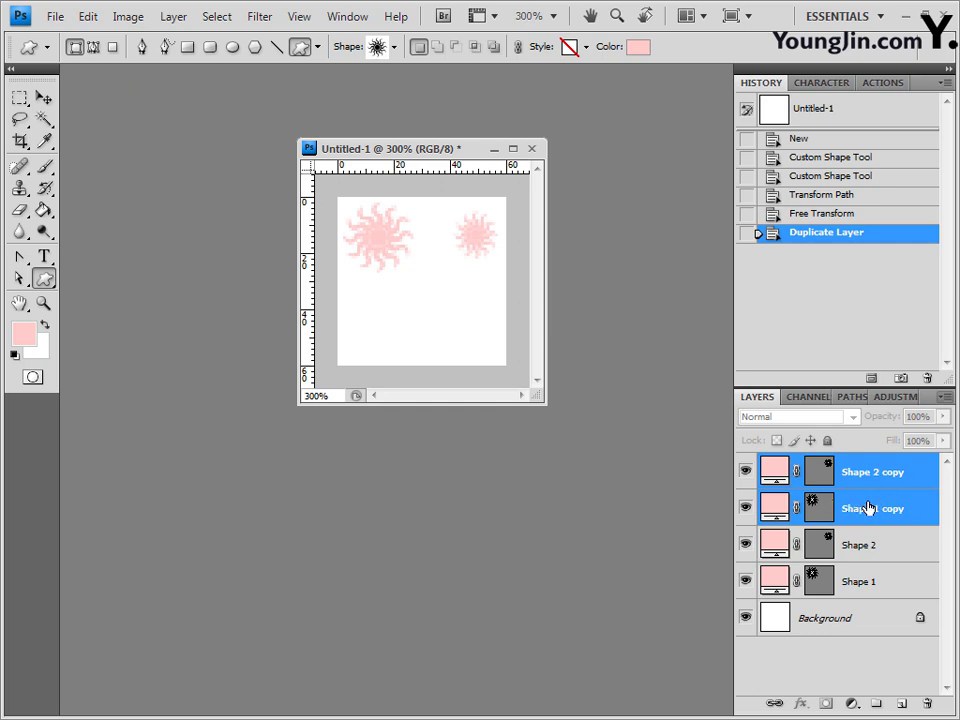
{"action": "left_click", "coordinate": [44, 97]}
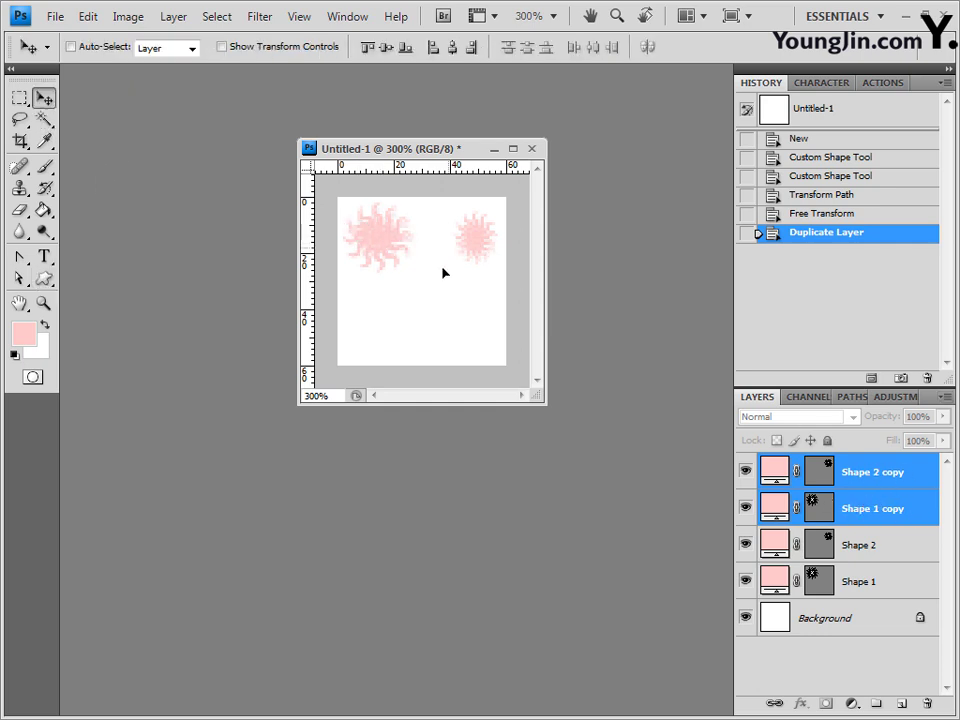
{"action": "left_click_drag", "start_coordinate": [444, 272], "coordinate": [454, 331]}
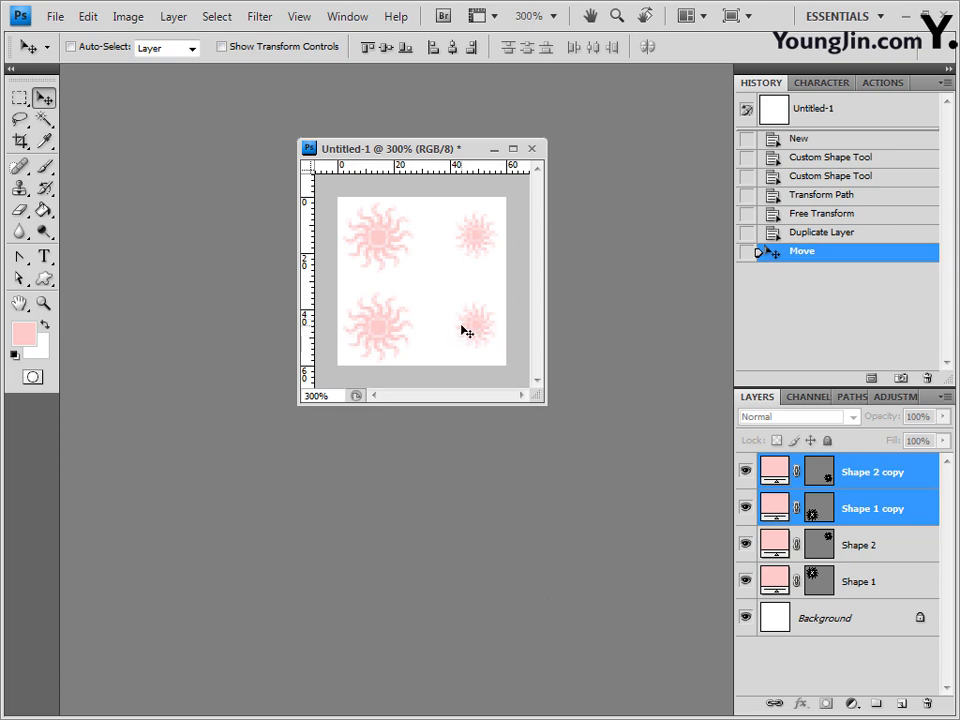
{"action": "left_click", "coordinate": [885, 512]}
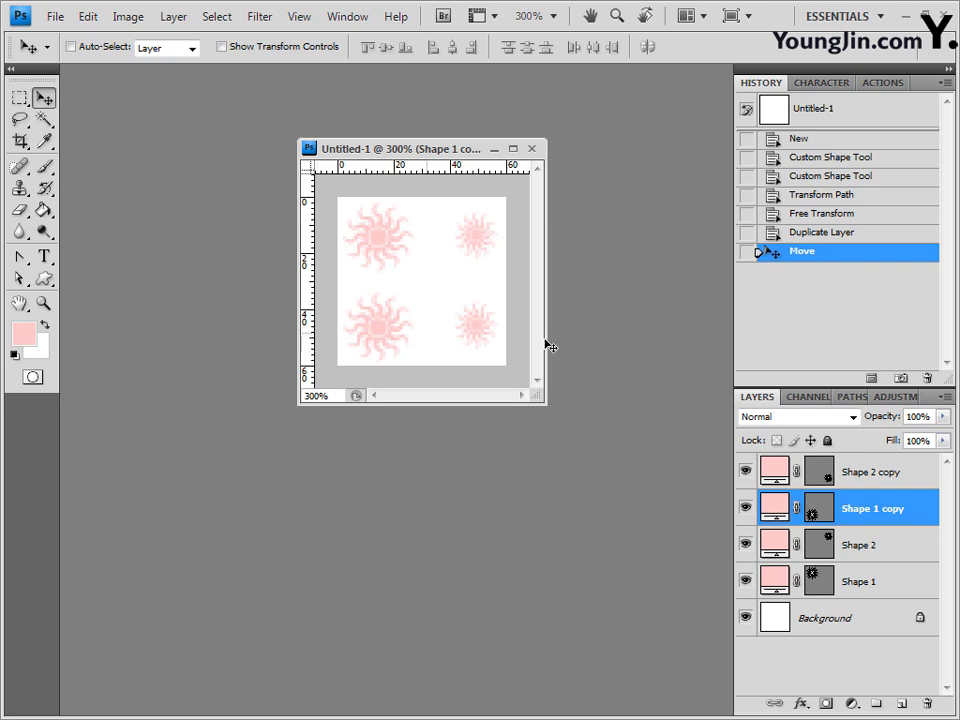
{"action": "left_click_drag", "start_coordinate": [310, 330], "coordinate": [449, 332]}
{"action": "left_click_drag", "start_coordinate": [449, 332], "coordinate": [414, 321]}
{"action": "key", "text": "ctrl+alt+z"}
{"action": "key", "text": "ctrl+alt+z"}
{"action": "left_click", "coordinate": [855, 472], "text": "shift"}
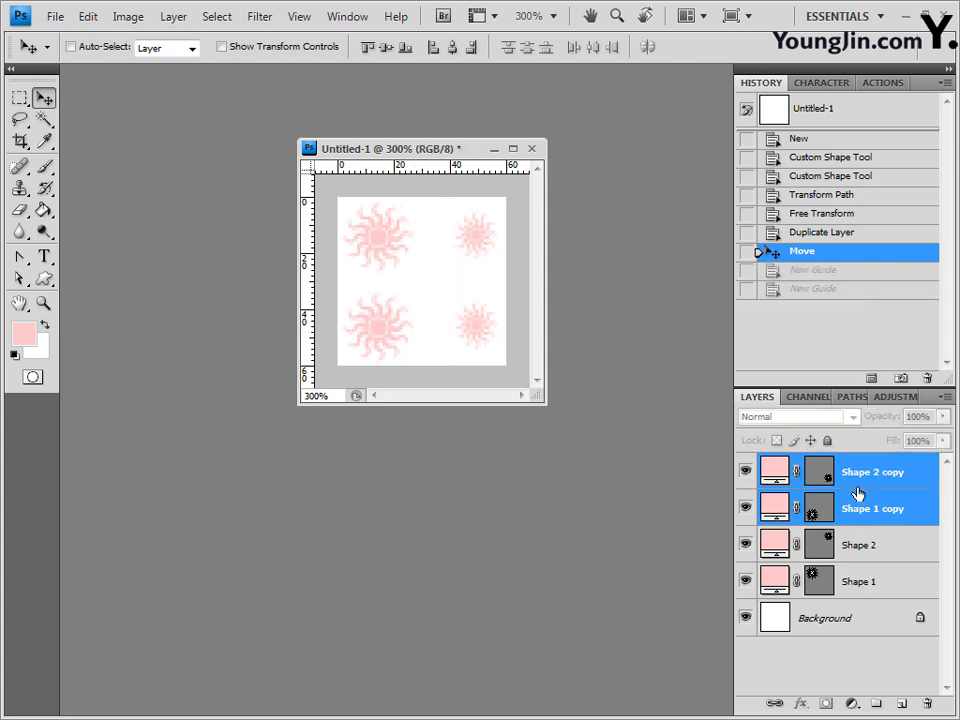
Step: Swap the two copied suns so the large one sits at the canvas's lower right and the small one at the lower left
{"action": "left_click", "coordinate": [855, 472]}
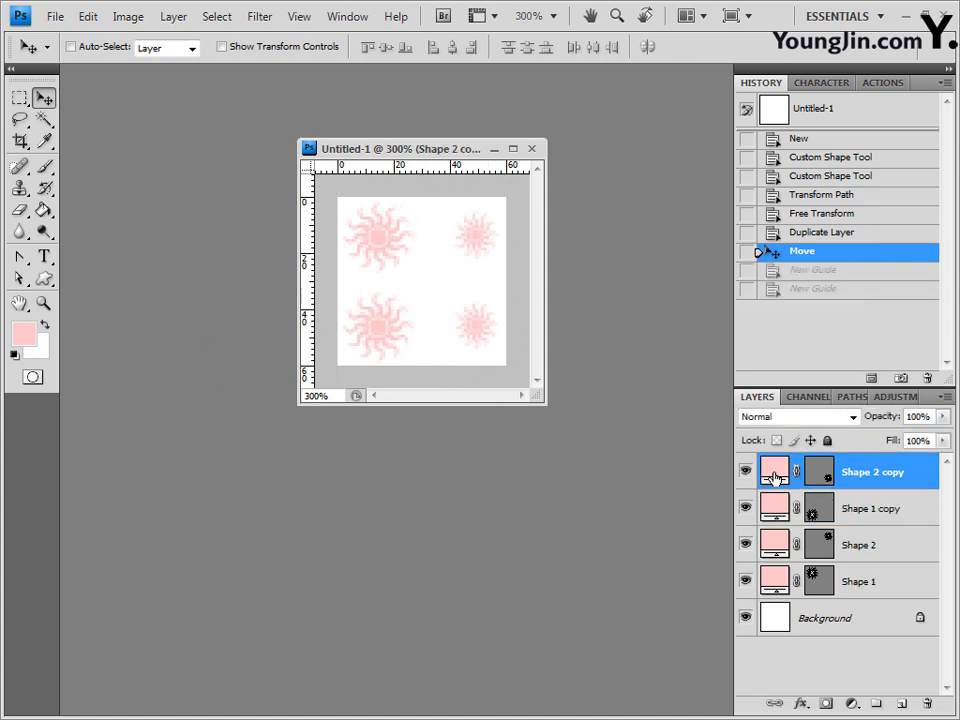
{"action": "left_click_drag", "start_coordinate": [388, 336], "coordinate": [356, 318]}
{"action": "left_click", "coordinate": [857, 515]}
{"action": "left_click", "coordinate": [771, 476]}
{"action": "key", "text": "Left"}
{"action": "key", "text": "Left"}
{"action": "key", "text": "Left"}
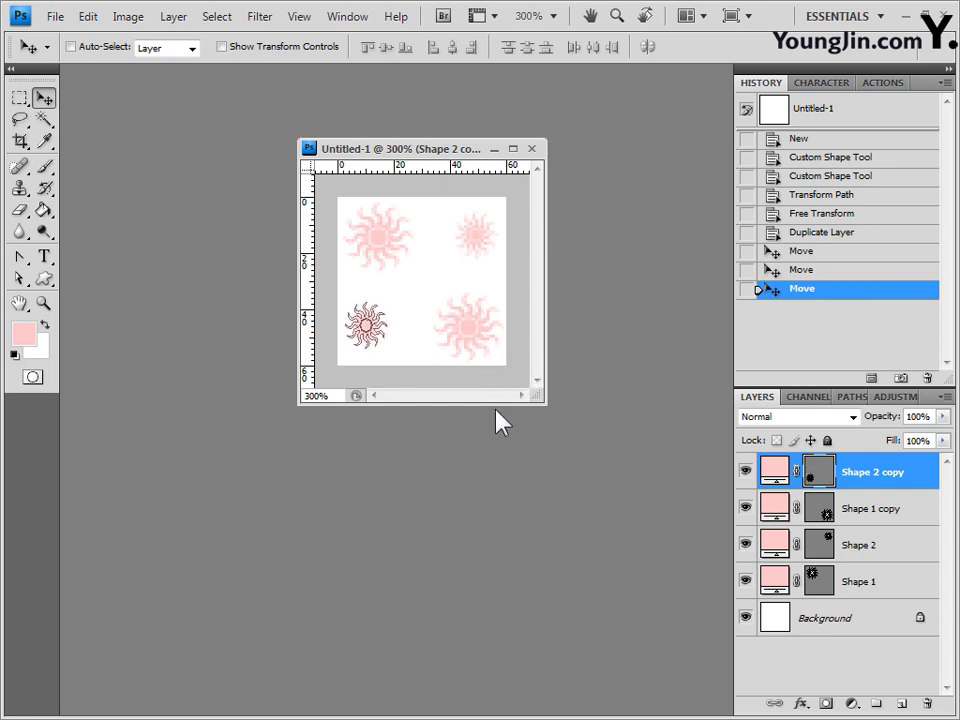
{"action": "key", "text": "Right"}
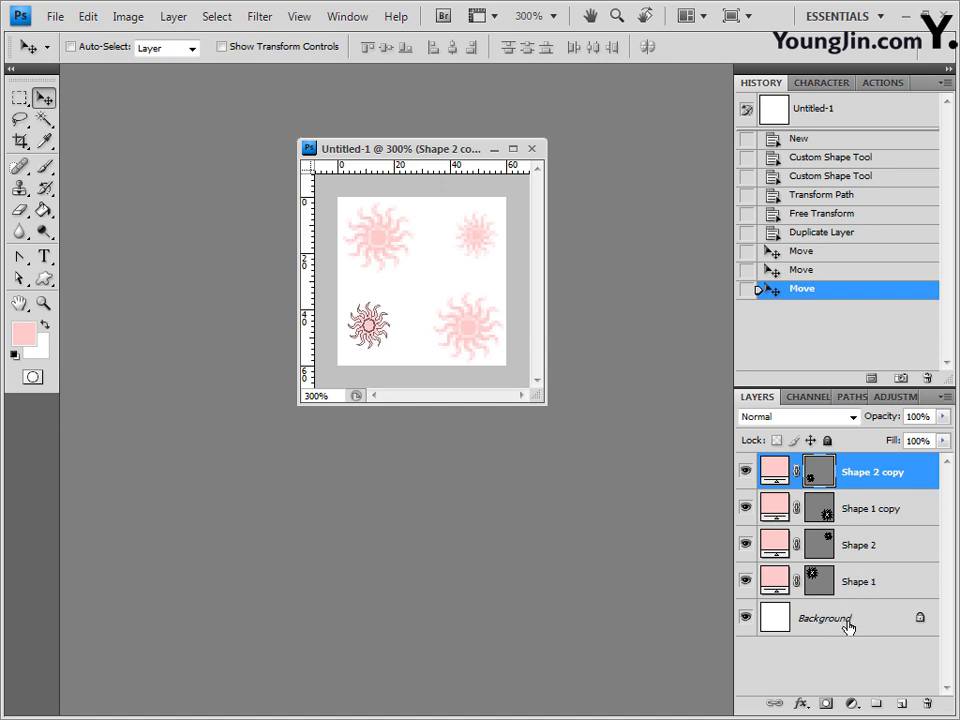
Step: Hide the Background layer and define the four suns on transparency as a pattern named 태양
{"action": "left_click", "coordinate": [745, 620]}
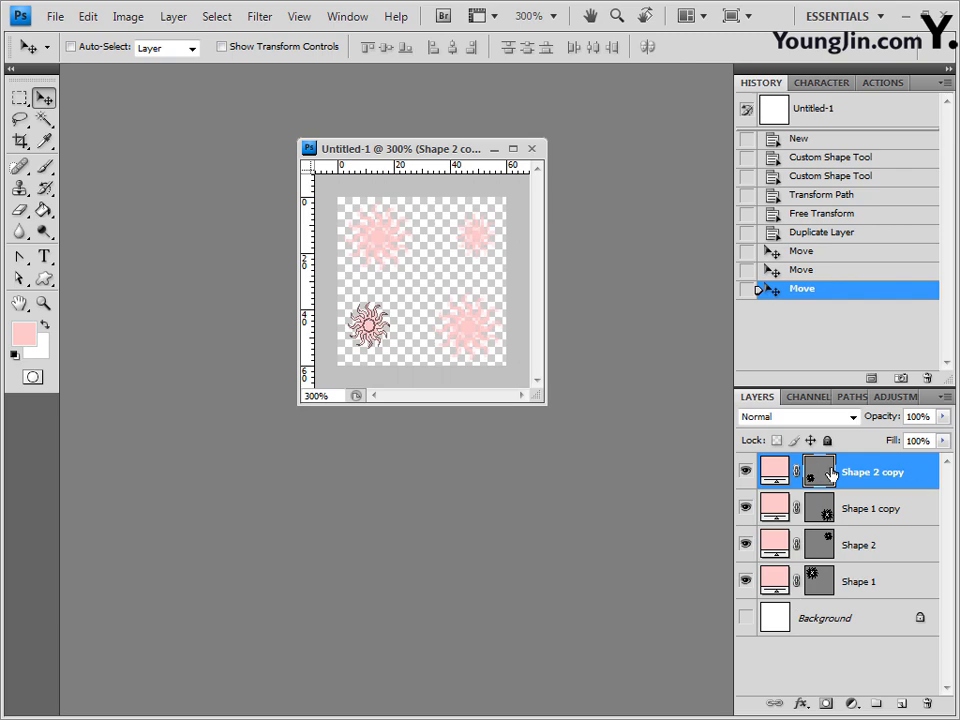
{"action": "left_click", "coordinate": [88, 16]}
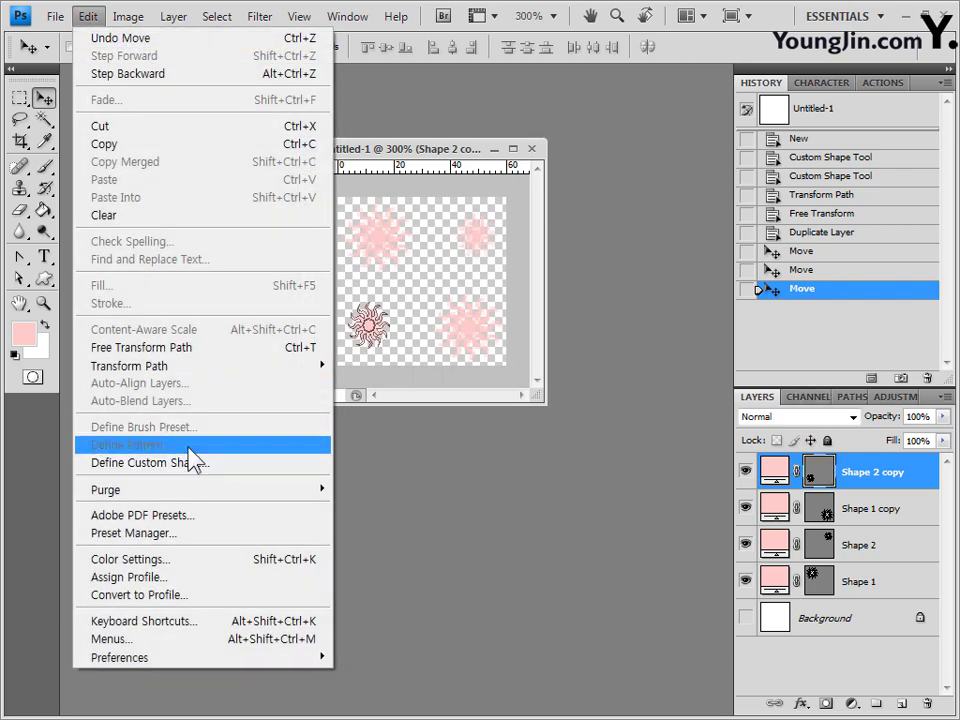
{"action": "left_click", "coordinate": [816, 482]}
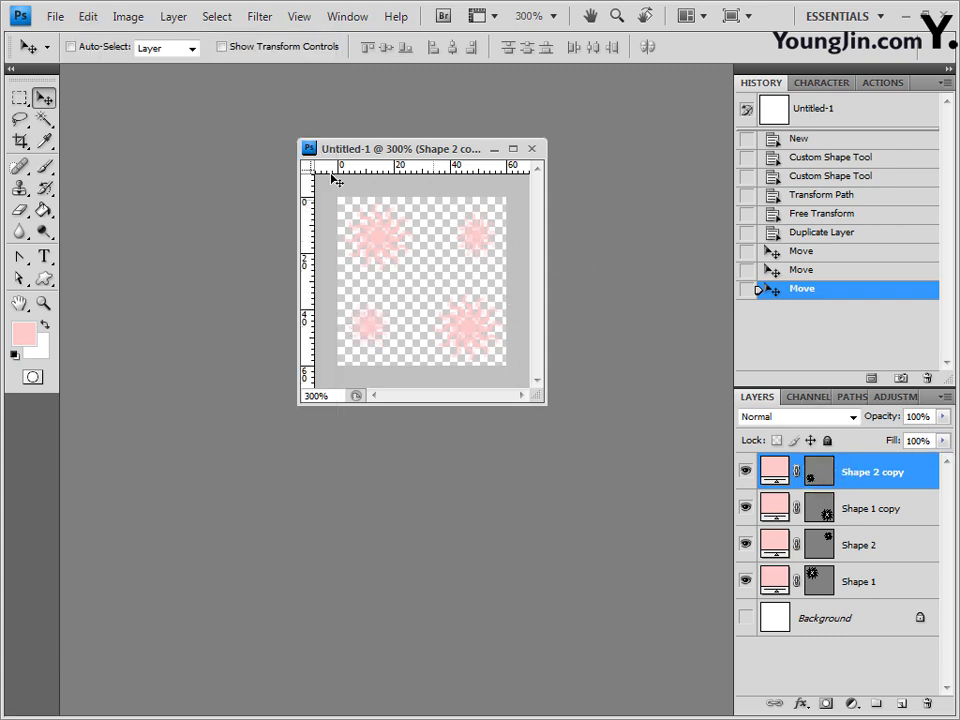
{"action": "left_click", "coordinate": [88, 16]}
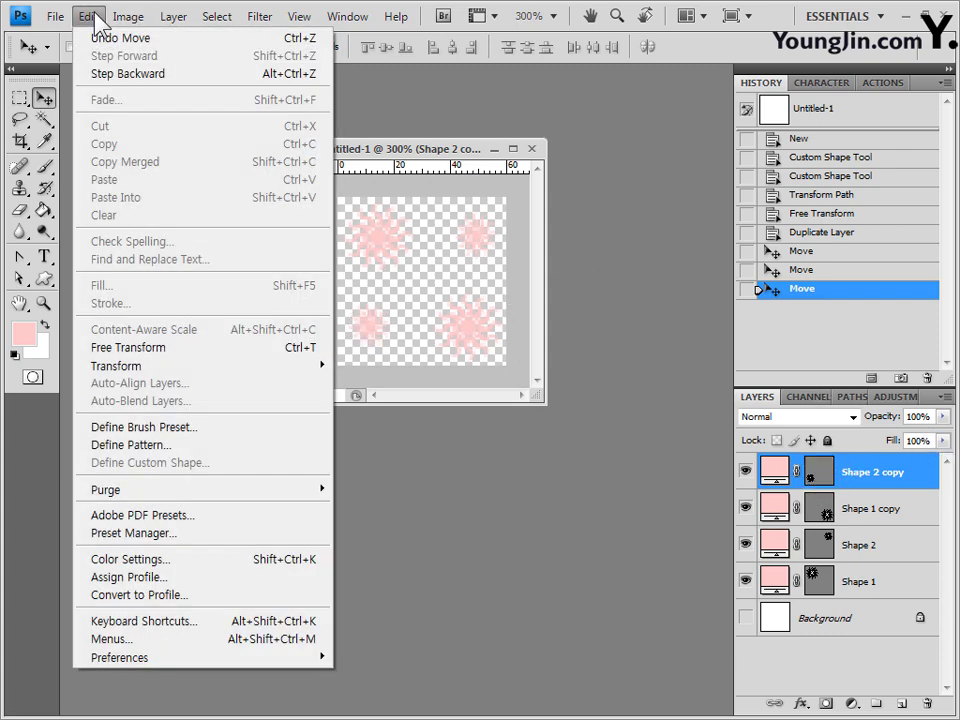
{"action": "left_click", "coordinate": [181, 442]}
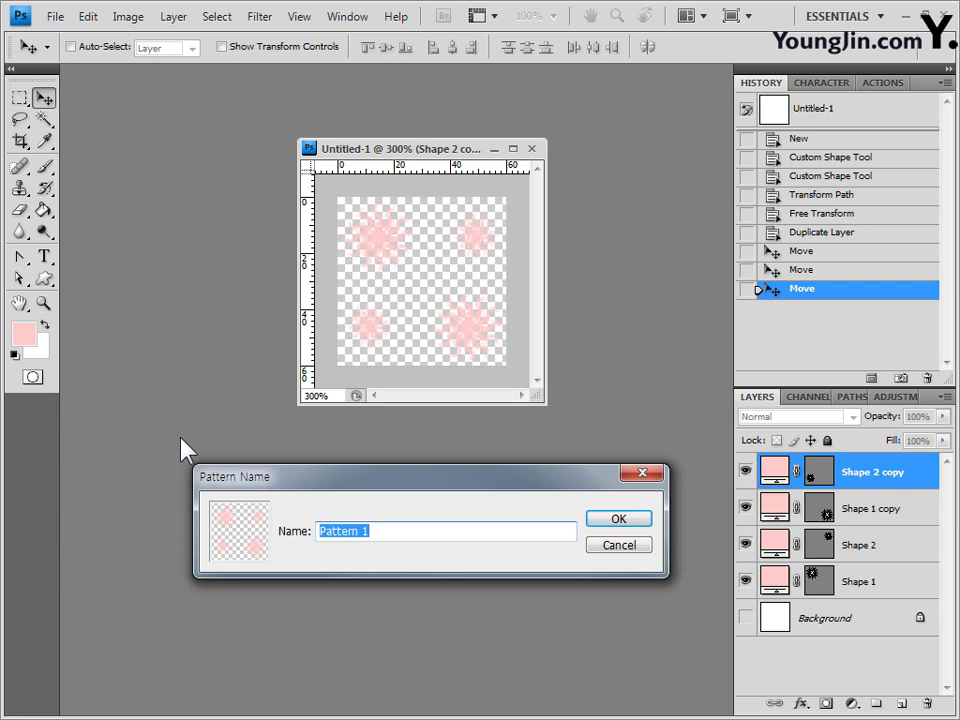
{"action": "type", "text": "xo"}
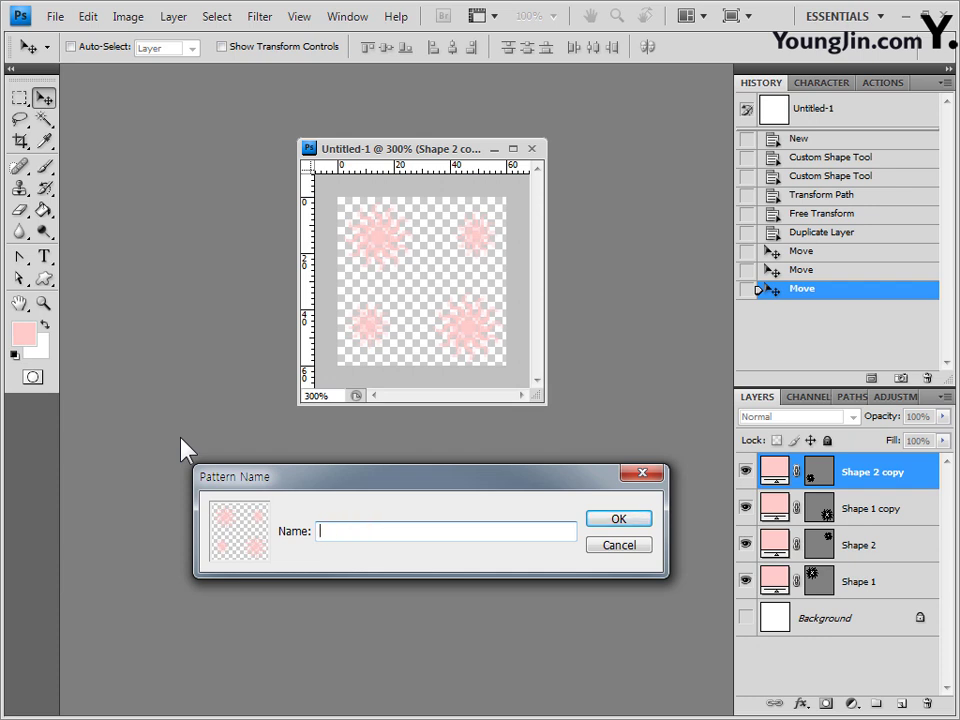
{"action": "type", "text": "did"}
{"action": "left_click", "coordinate": [632, 518]}
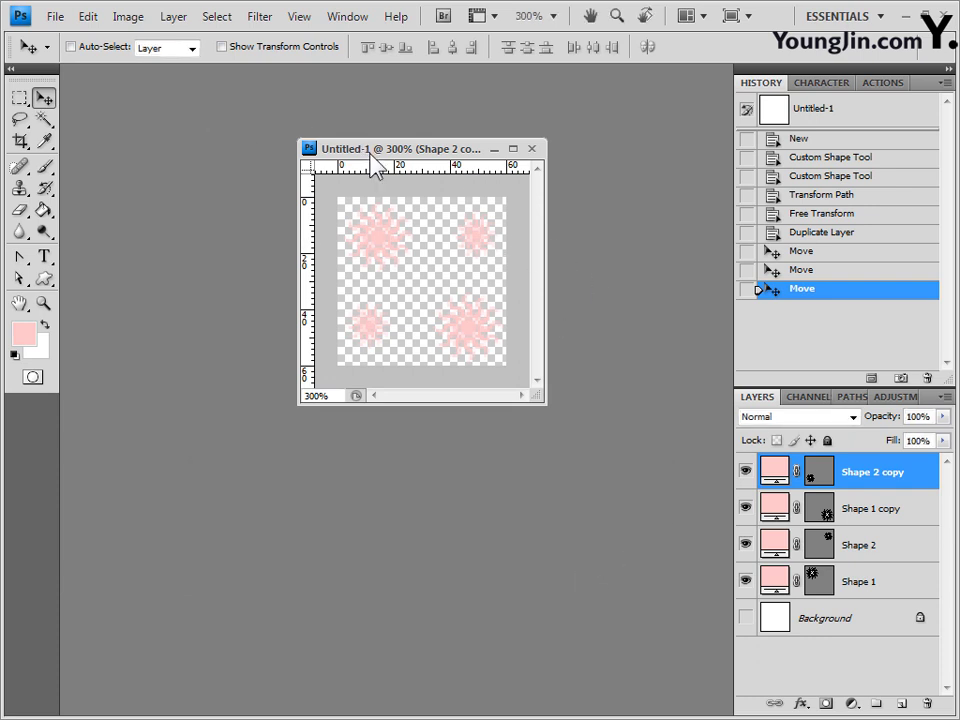
Step: Open 배경.jpg alongside the docked sun document and float it in its own window sized to show the canvas's full width
{"action": "left_click_drag", "start_coordinate": [371, 150], "coordinate": [440, 76]}
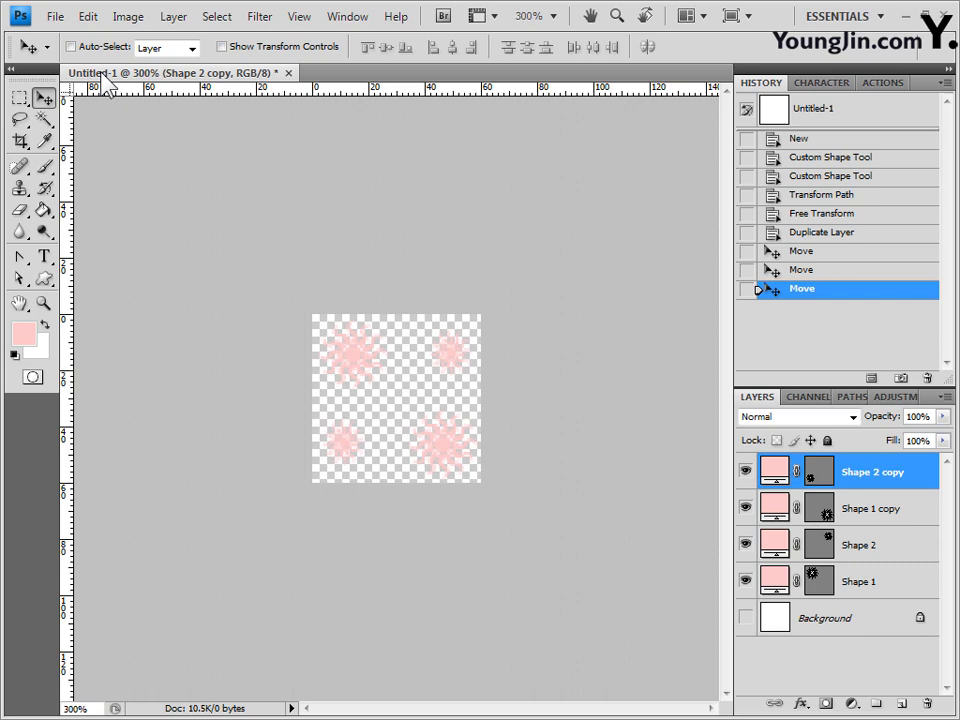
{"action": "left_click", "coordinate": [55, 16]}
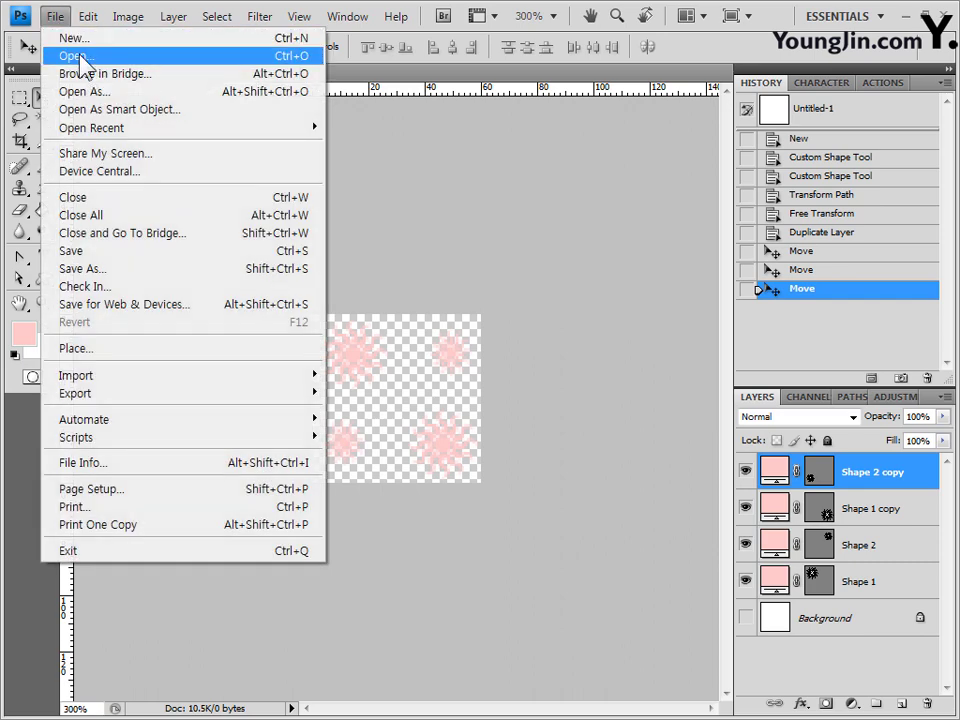
{"action": "left_click", "coordinate": [76, 56]}
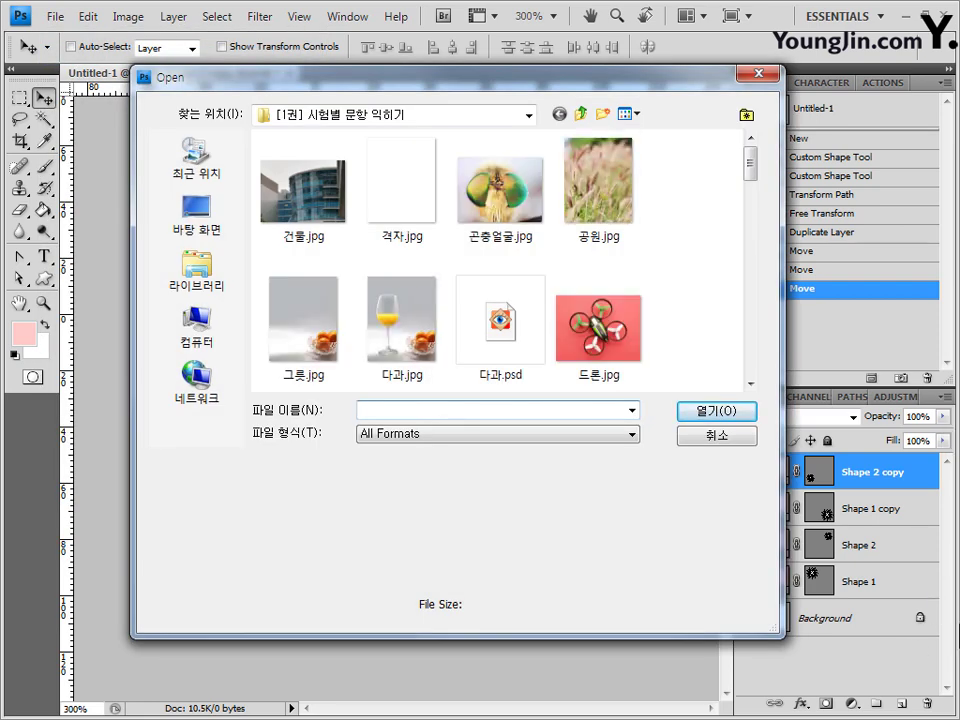
{"action": "type", "text": "배경"}
{"action": "key", "text": "Down"}
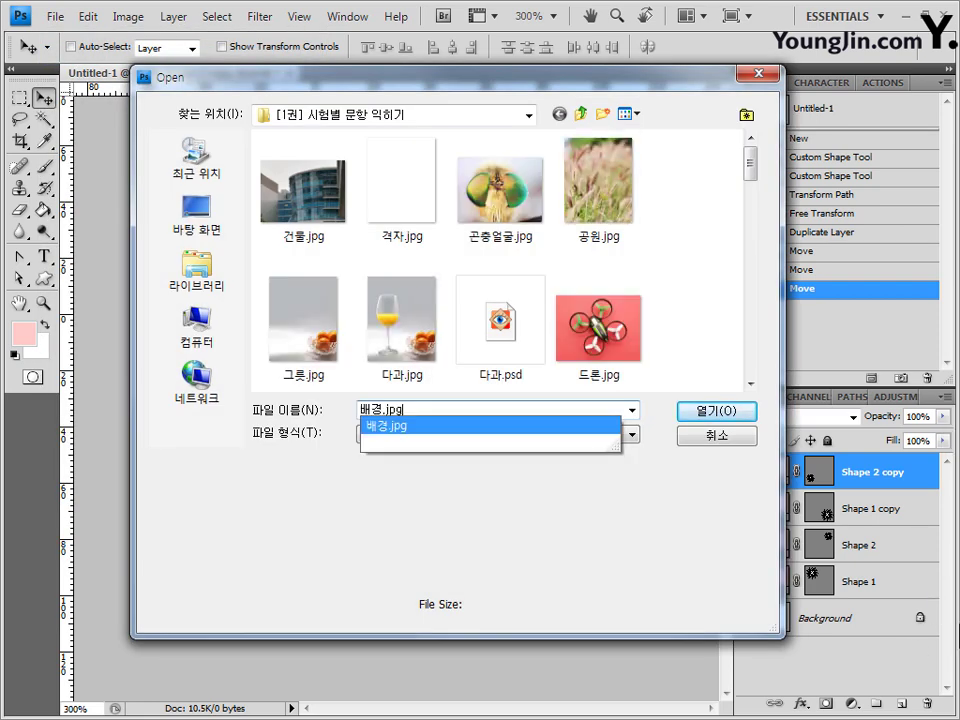
{"action": "key", "text": "Return"}
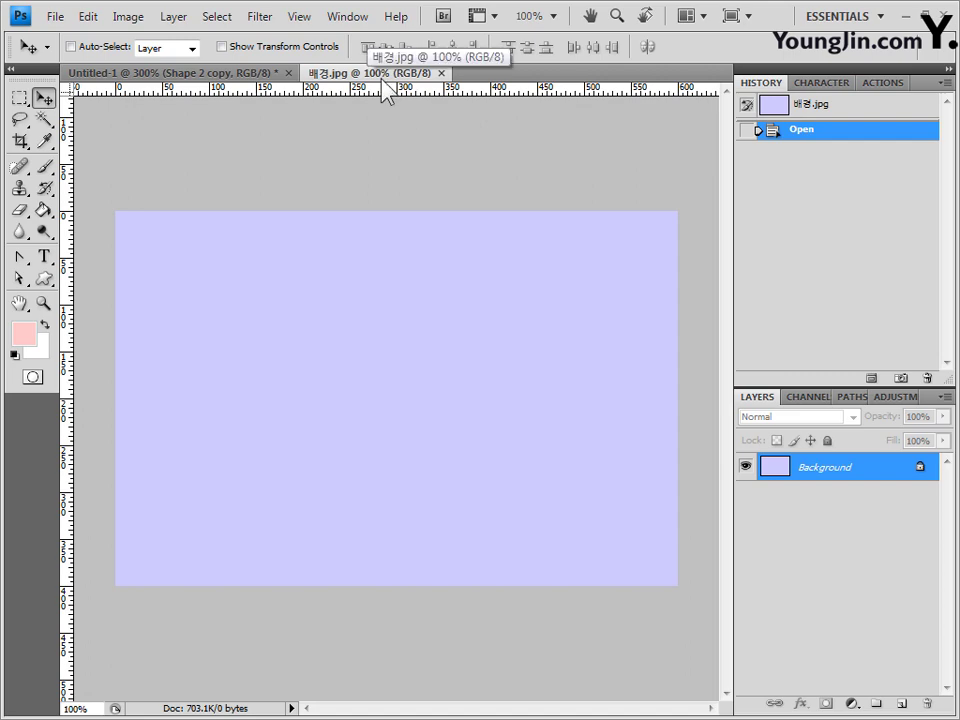
{"action": "left_click_drag", "start_coordinate": [386, 75], "coordinate": [164, 119]}
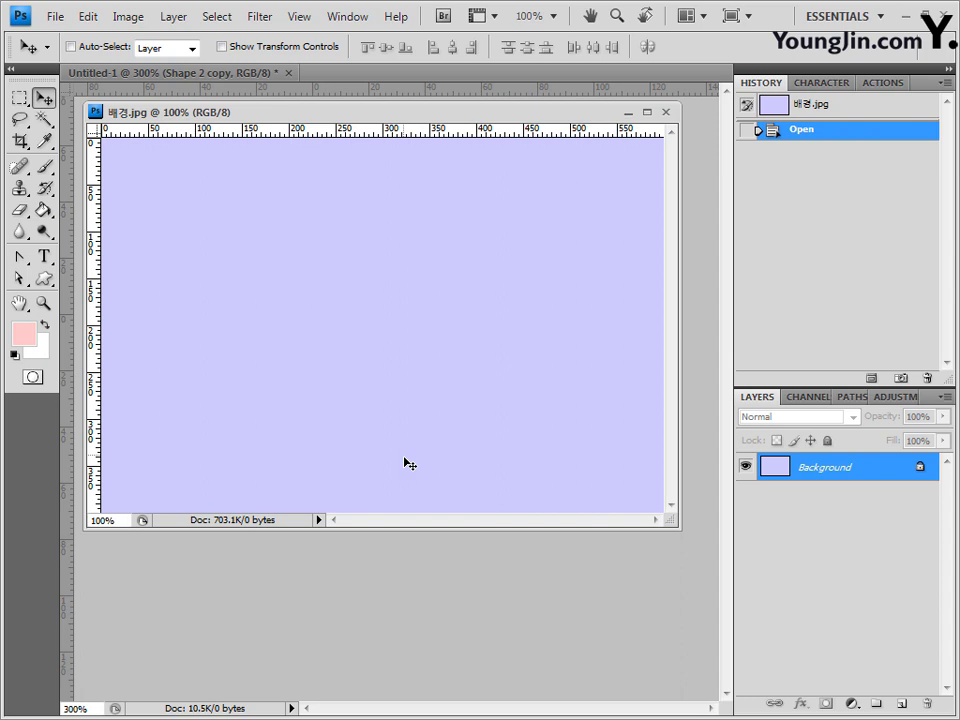
{"action": "left_click_drag", "start_coordinate": [680, 530], "coordinate": [706, 538]}
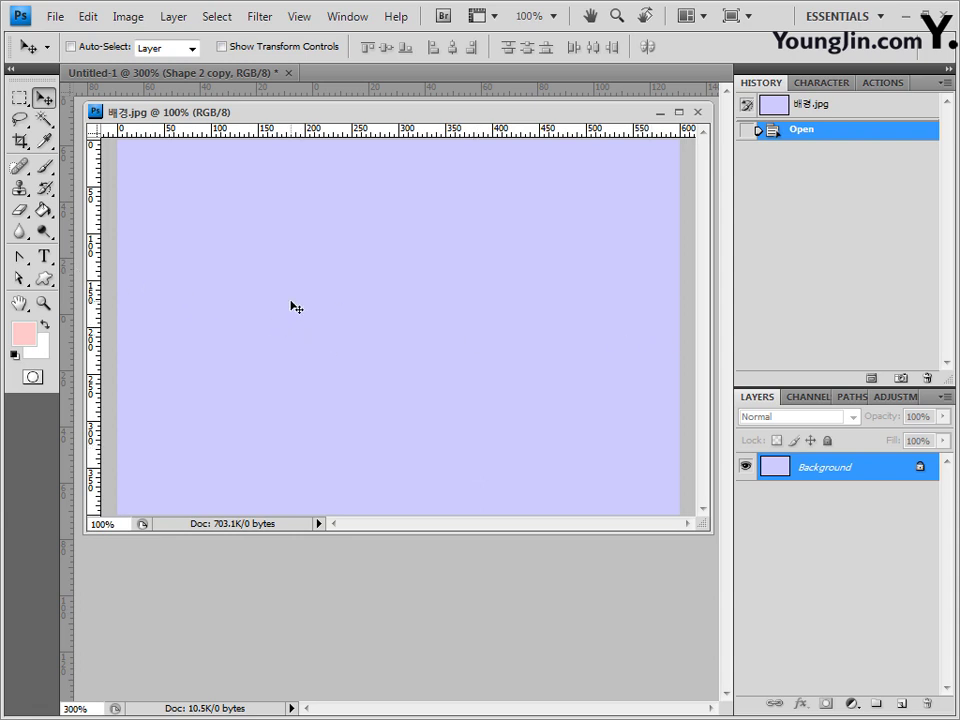
Step: Choose the Pen tool and set it to draw shape layers
{"action": "left_click", "coordinate": [22, 262]}
{"action": "right_click", "coordinate": [24, 262]}
{"action": "left_click", "coordinate": [72, 253]}
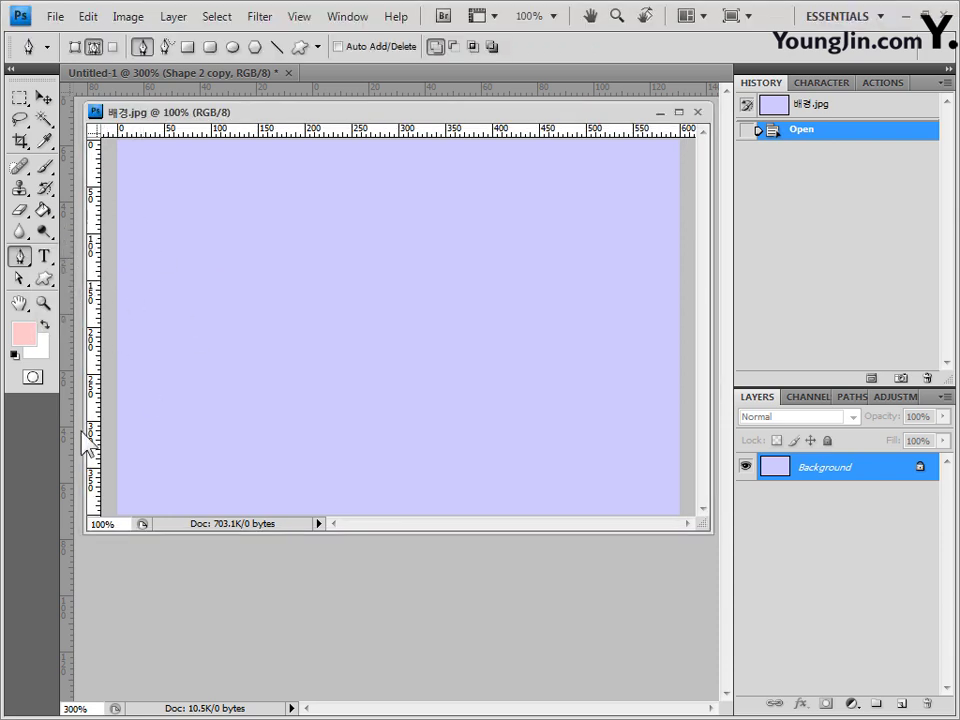
{"action": "left_click", "coordinate": [75, 47]}
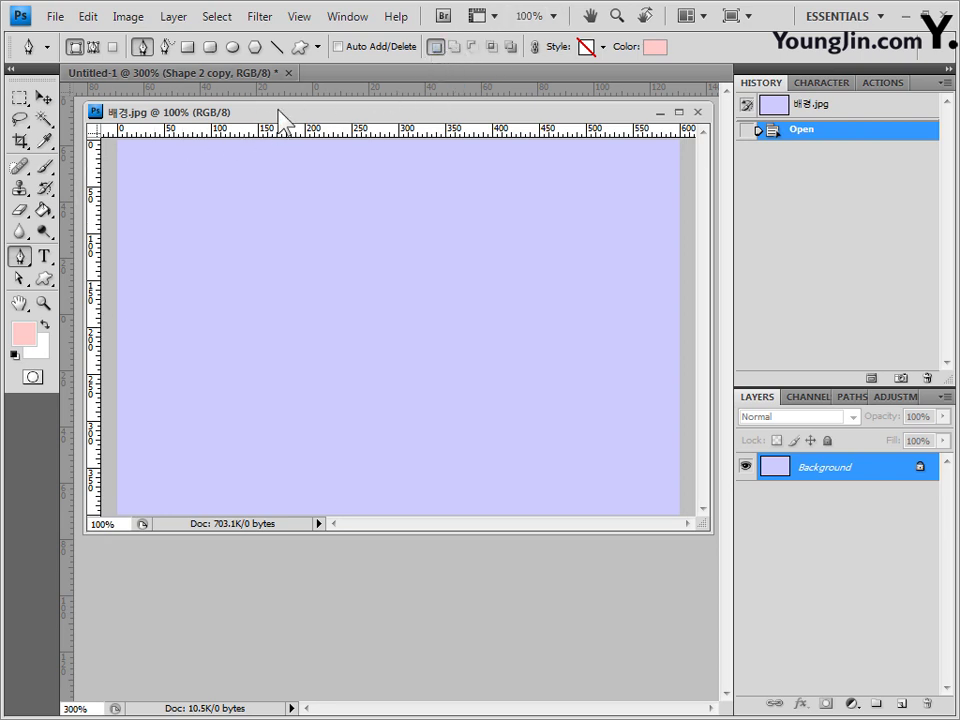
Step: Begin a shape with a vertical edge about 125 px tall just outside the canvas's left side, then curve its lower edge down and up rightward
{"action": "left_click", "coordinate": [112, 281]}
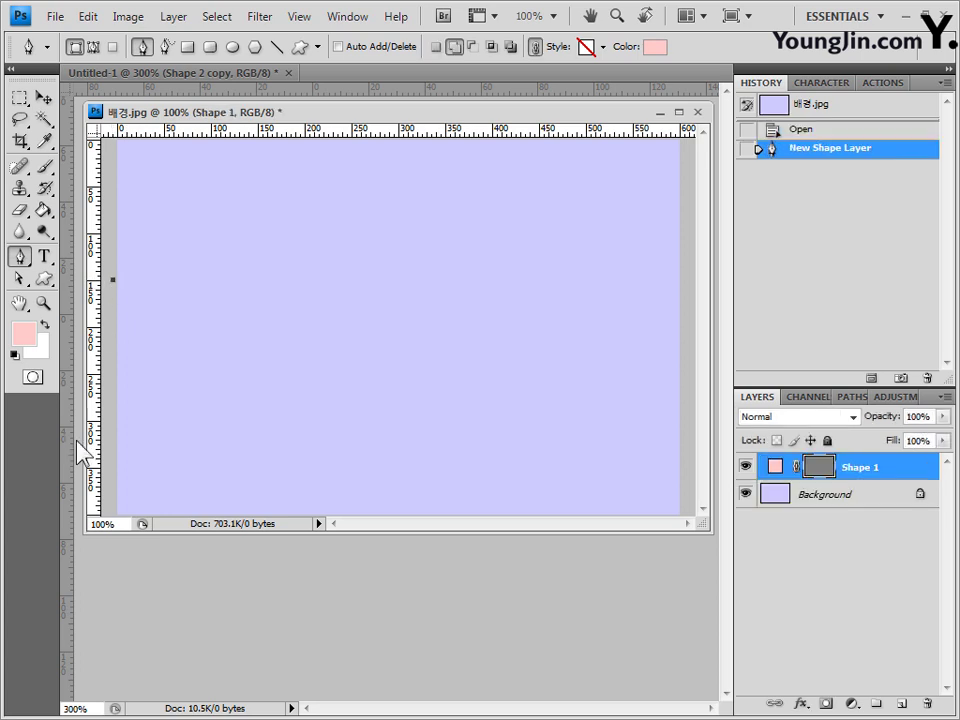
{"action": "left_click", "coordinate": [113, 403]}
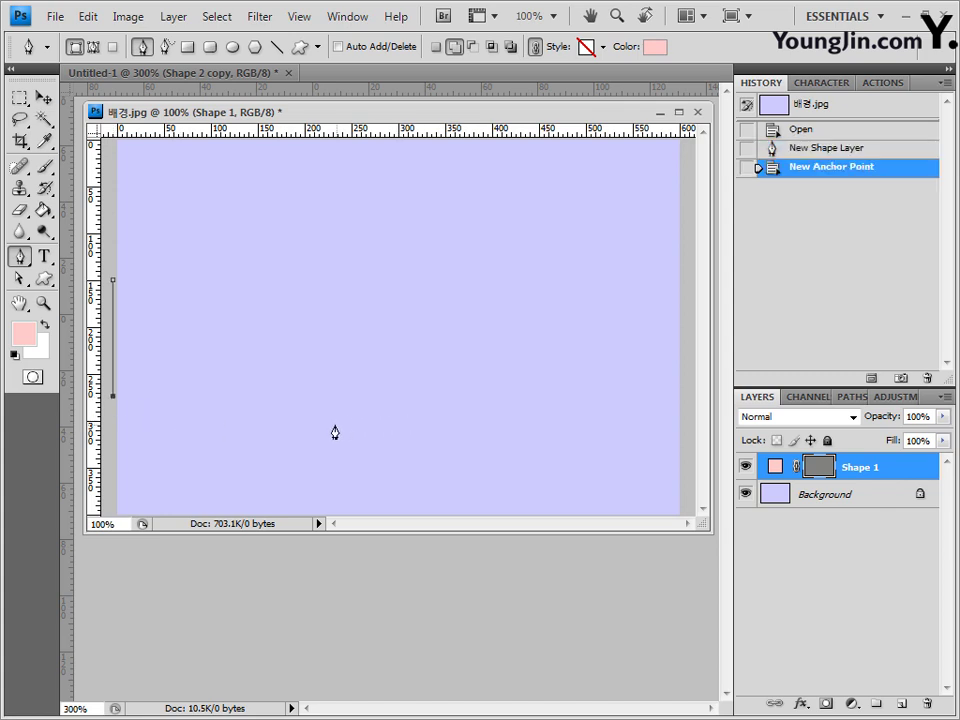
{"action": "left_click_drag", "start_coordinate": [307, 423], "coordinate": [386, 429]}
{"action": "left_click_drag", "start_coordinate": [455, 362], "coordinate": [549, 358]}
{"action": "key", "text": "ctrl+z"}
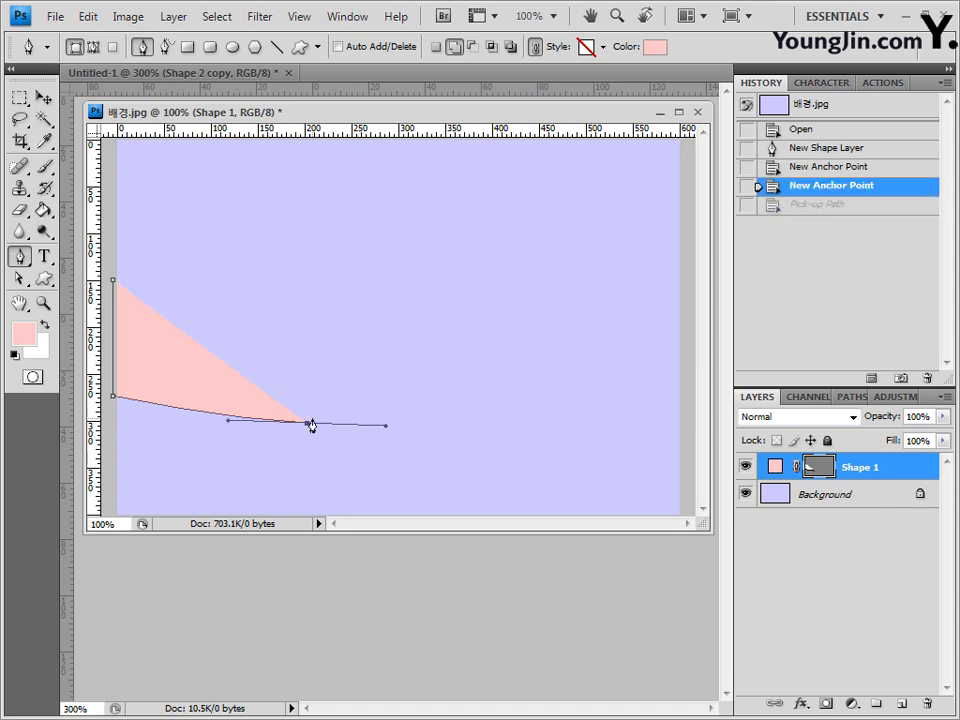
{"action": "left_click_drag", "start_coordinate": [458, 345], "coordinate": [542, 339]}
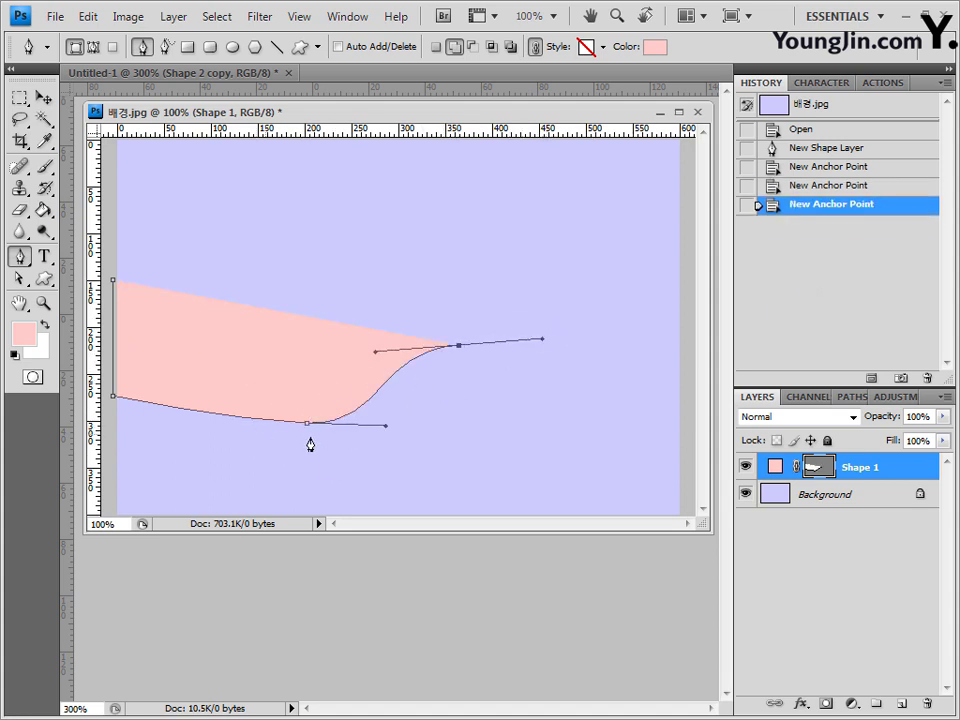
Step: Extend the shape past the canvas's right side with a short vertical end about 25 px tall, curve its upper edge back and close the path
{"action": "left_click", "coordinate": [682, 358]}
{"action": "key", "text": "ctrl+z"}
{"action": "left_click", "coordinate": [686, 296]}
{"action": "left_click", "coordinate": [686, 274]}
{"action": "left_click_drag", "start_coordinate": [531, 311], "coordinate": [480, 305]}
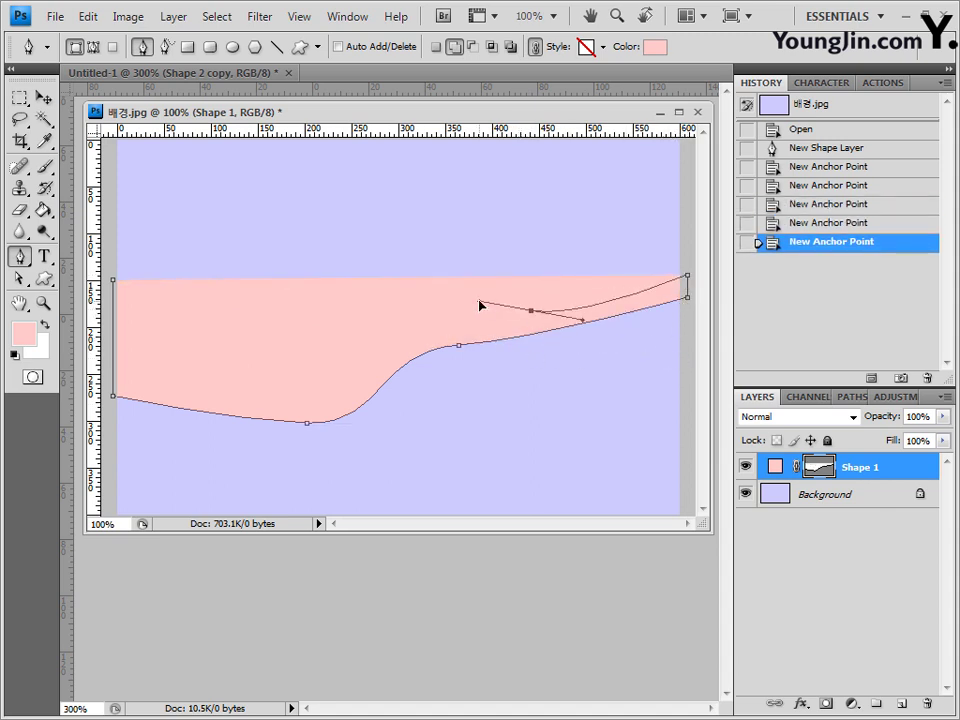
{"action": "left_click_drag", "start_coordinate": [274, 240], "coordinate": [197, 244]}
{"action": "left_click", "coordinate": [113, 280]}
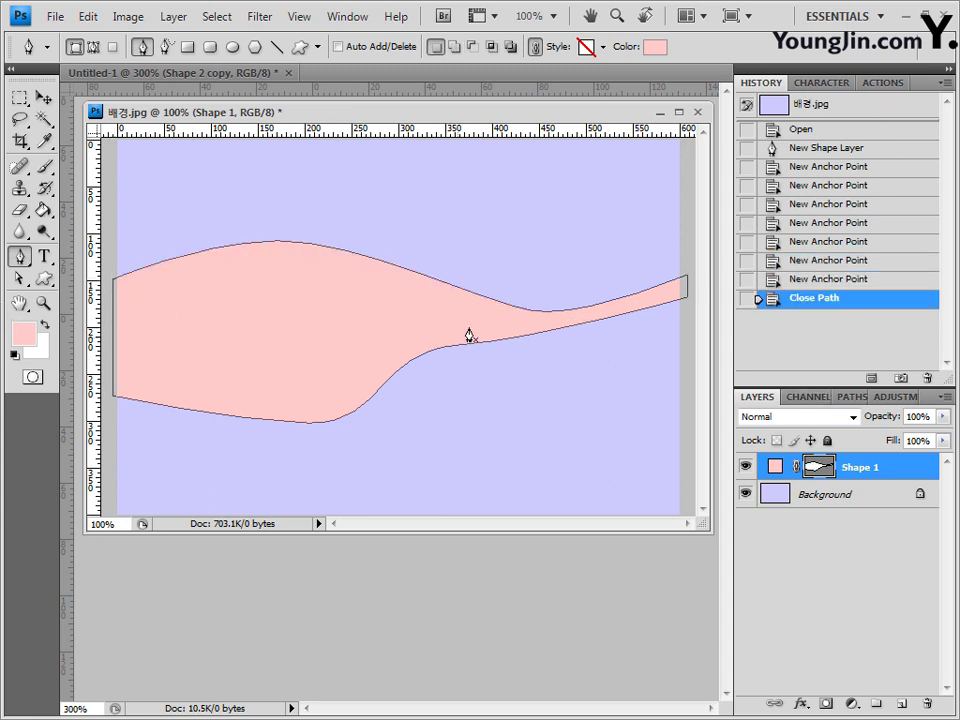
Step: Reshape the pink band with the Direct Selection tool into a smooth wide bulge at left that narrows to a thin, upturned neck at right
{"action": "right_click", "coordinate": [18, 254]}
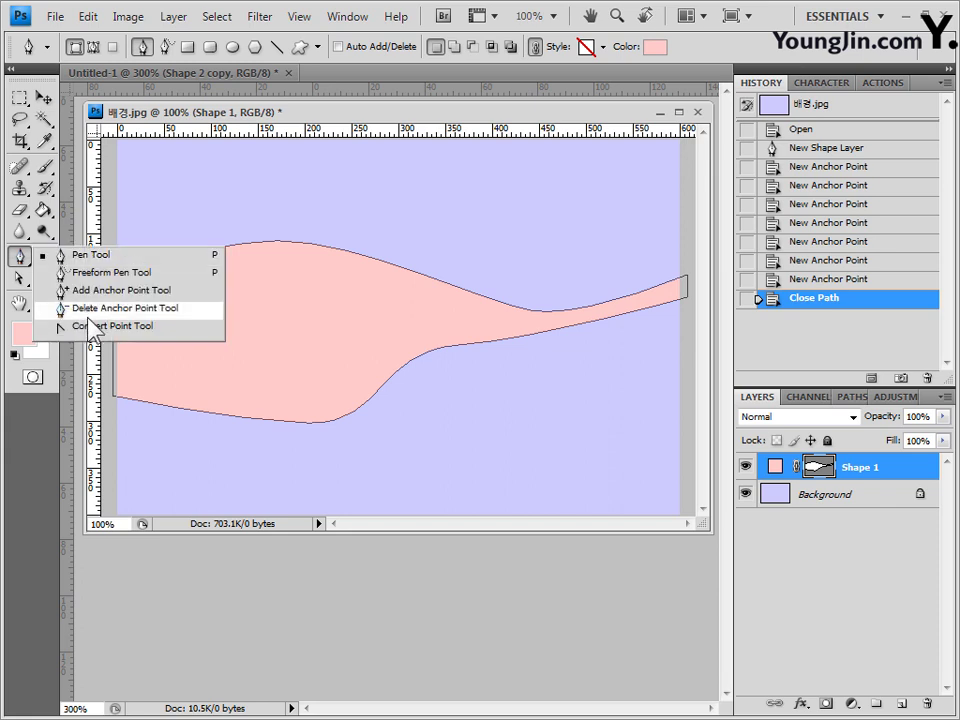
{"action": "left_click", "coordinate": [64, 325]}
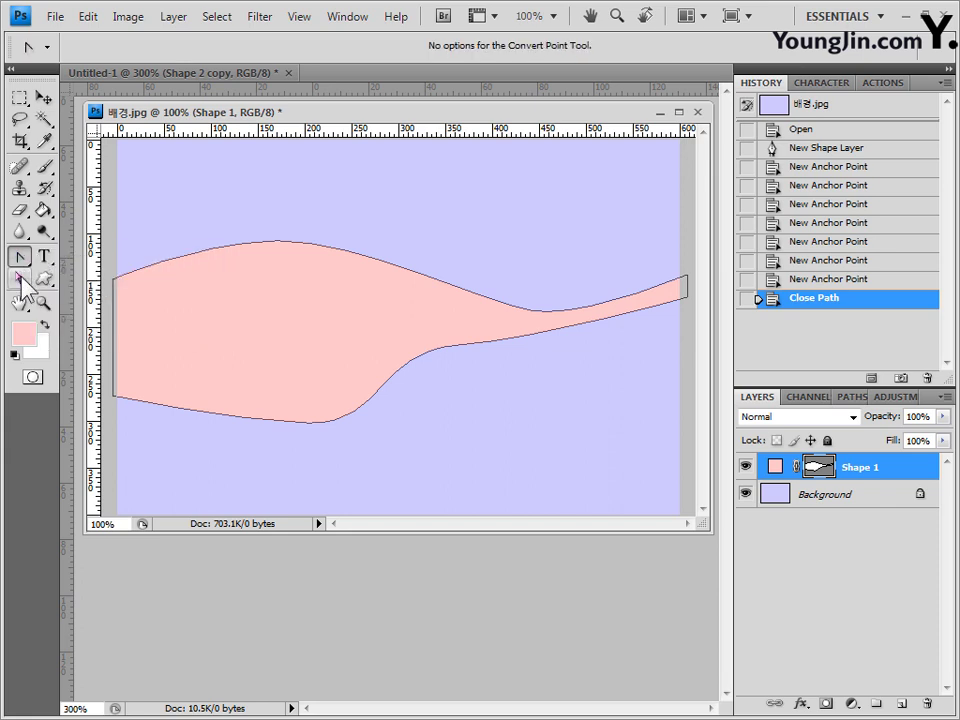
{"action": "left_click", "coordinate": [21, 282]}
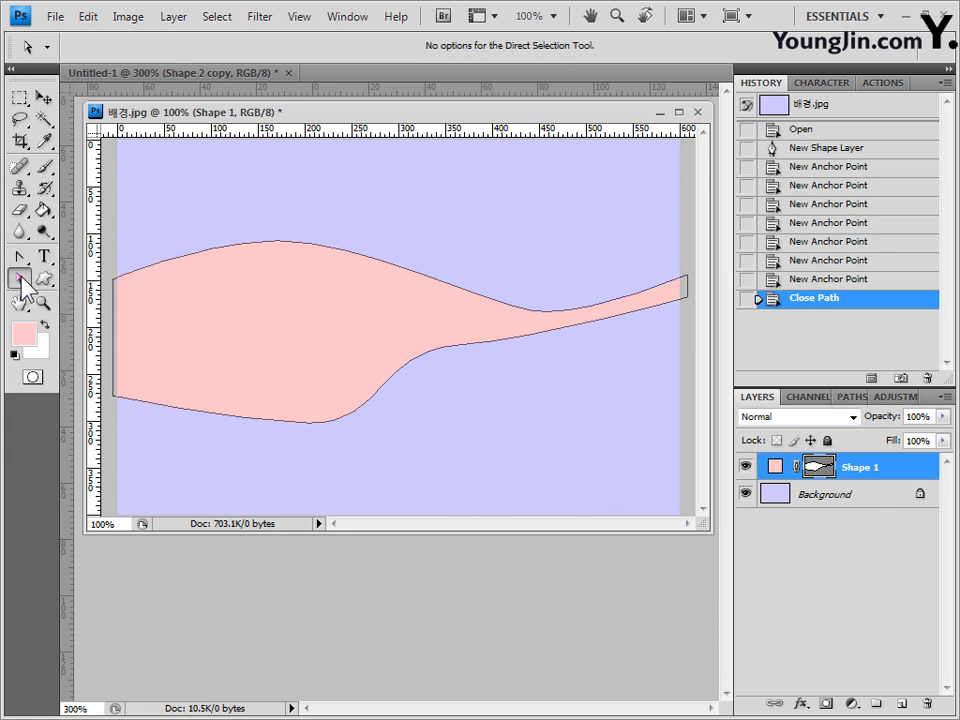
{"action": "right_click", "coordinate": [21, 279]}
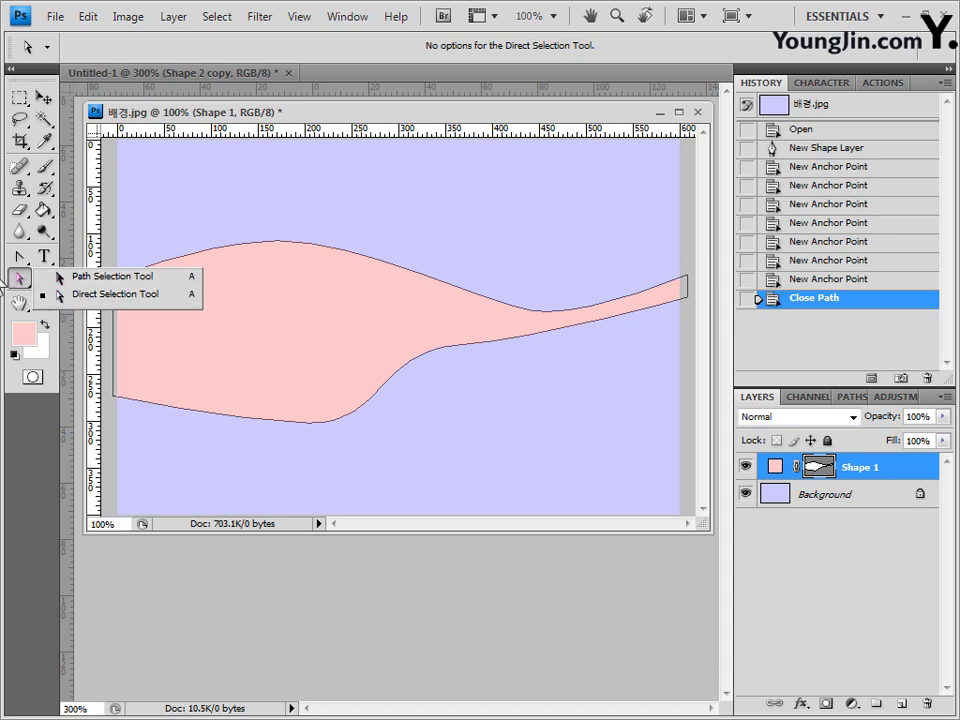
{"action": "left_click", "coordinate": [22, 281]}
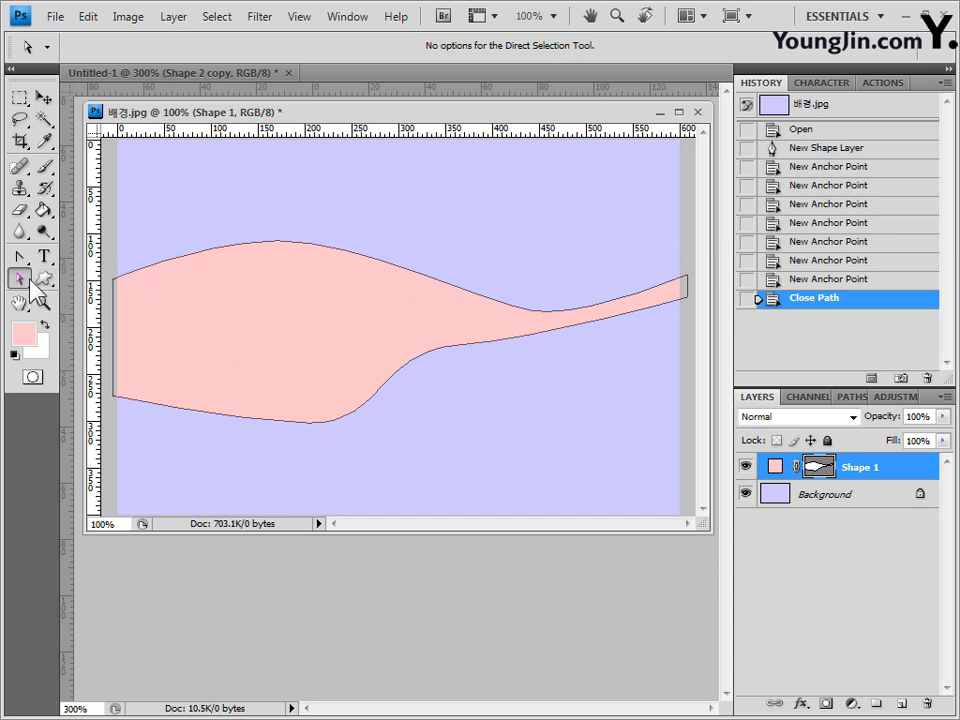
{"action": "left_click", "coordinate": [443, 288]}
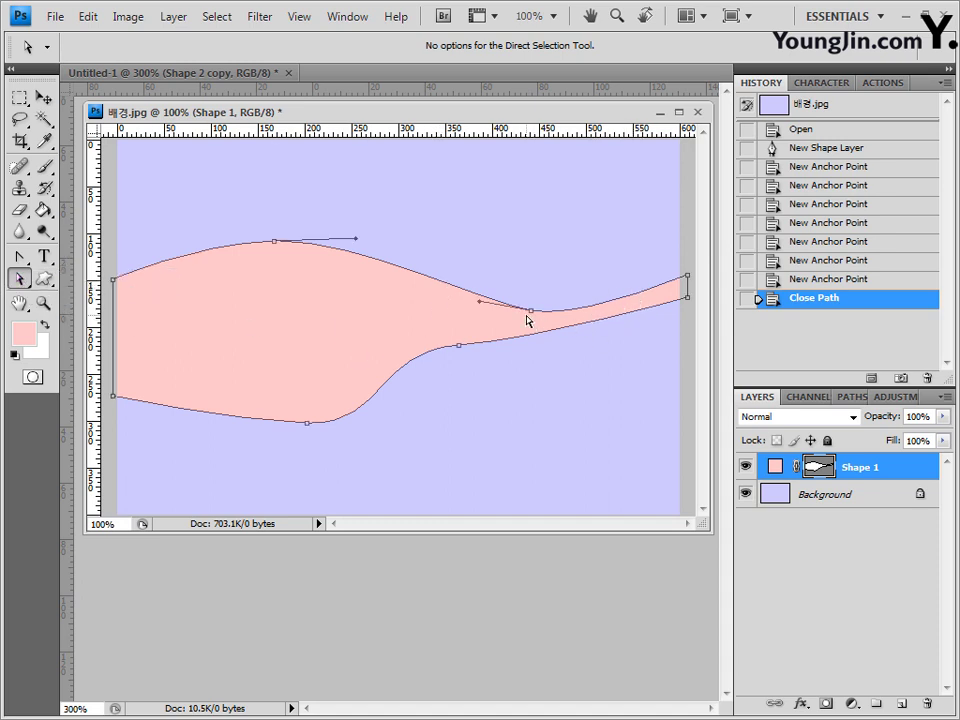
{"action": "mouse_move", "coordinate": [531, 311]}
{"action": "left_mouse_down"}
{"action": "mouse_move", "coordinate": [606, 294]}
{"action": "mouse_move", "coordinate": [535, 298]}
{"action": "left_mouse_up"}
{"action": "left_click_drag", "start_coordinate": [650, 297], "coordinate": [643, 296]}
{"action": "left_click_drag", "start_coordinate": [535, 298], "coordinate": [508, 304]}
{"action": "left_click_drag", "start_coordinate": [459, 345], "coordinate": [581, 327]}
{"action": "left_click_drag", "start_coordinate": [678, 323], "coordinate": [650, 325]}
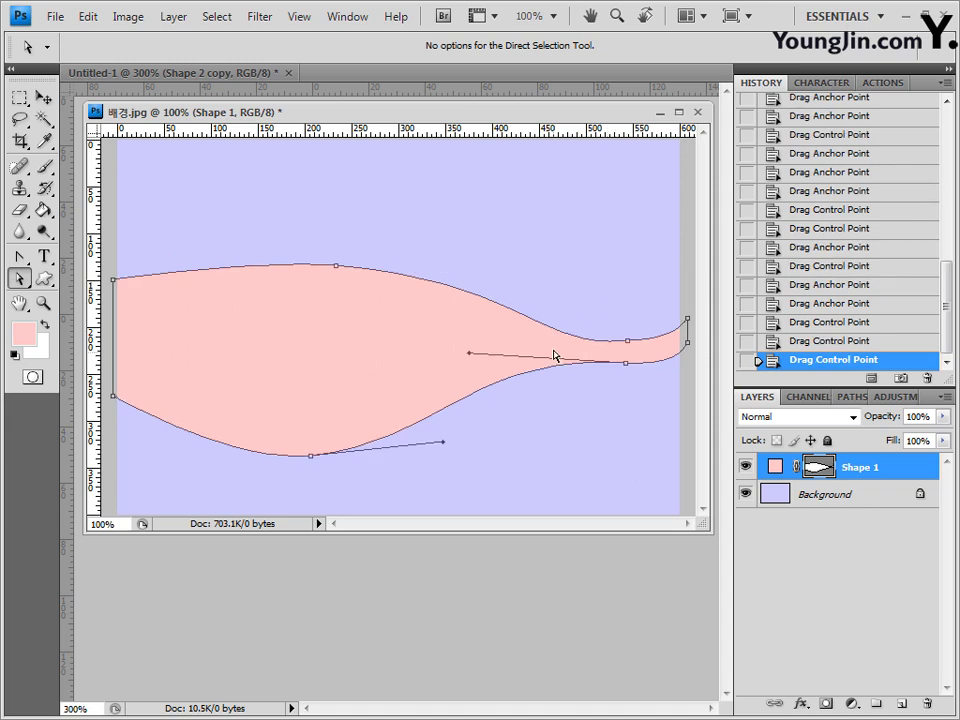
{"action": "left_click", "coordinate": [550, 344]}
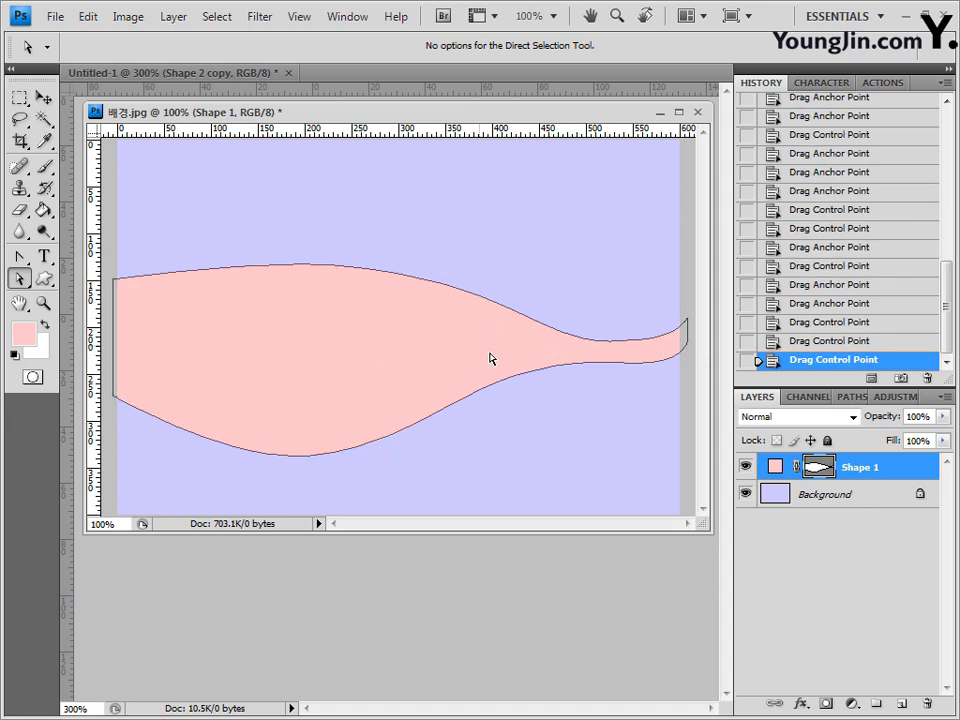
Step: Switch back to the Pen tool and change the band's fill color to cc9966
{"action": "left_click", "coordinate": [44, 279]}
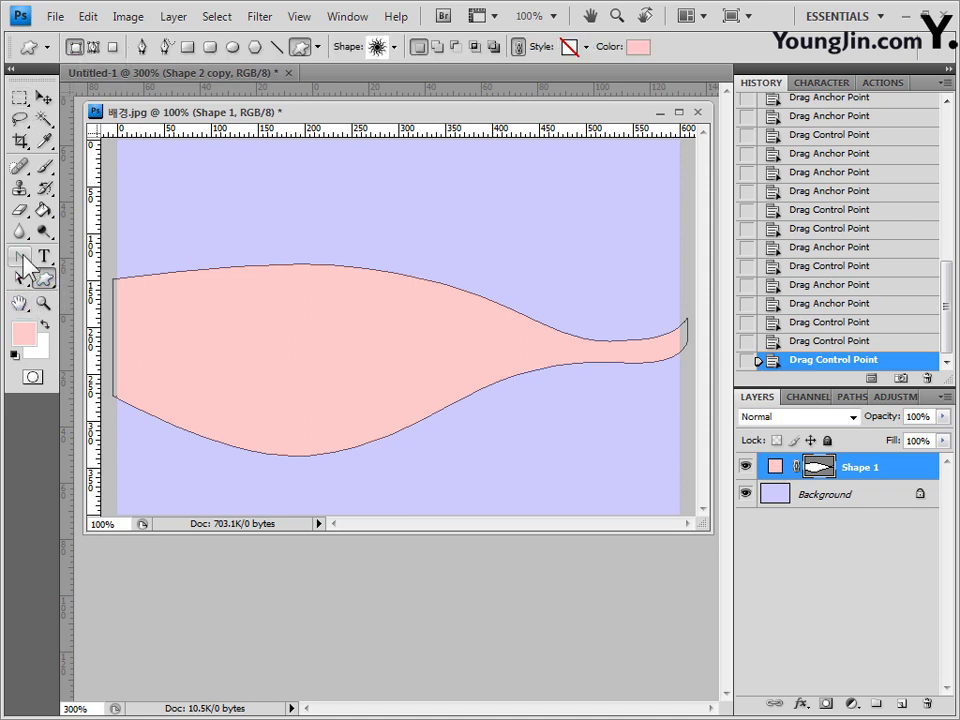
{"action": "left_click", "coordinate": [20, 257]}
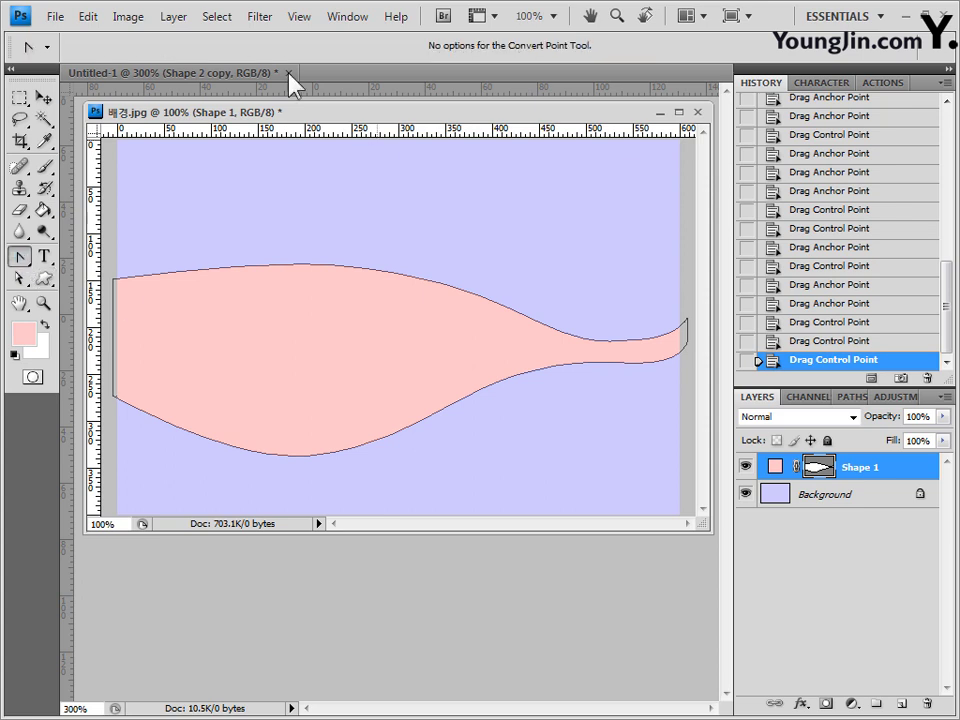
{"action": "left_click", "coordinate": [20, 257]}
{"action": "left_click", "coordinate": [60, 256]}
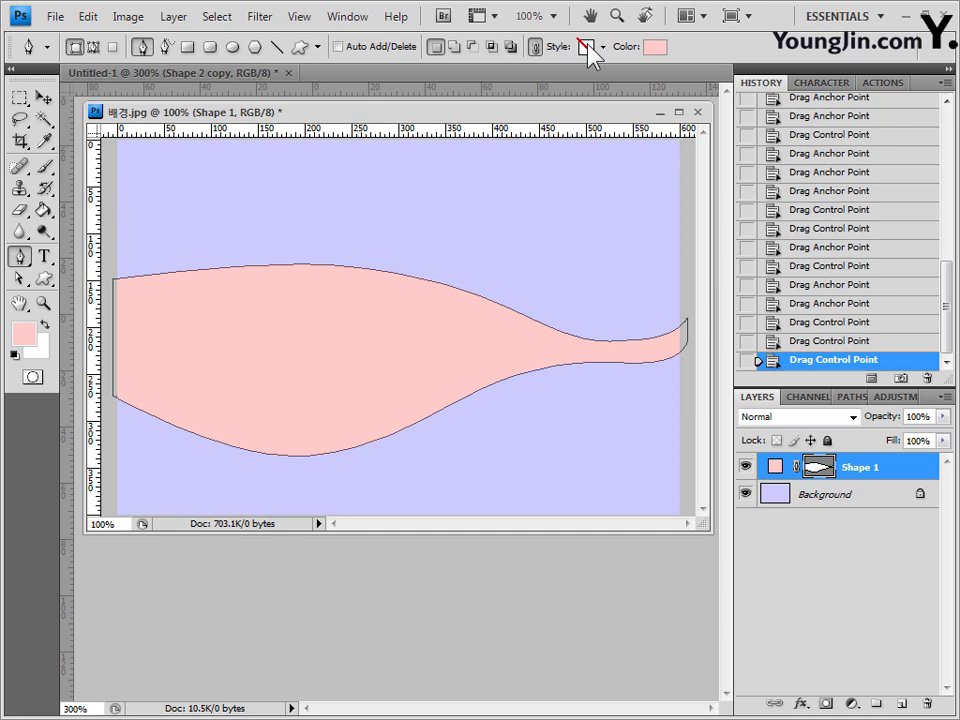
{"action": "left_click", "coordinate": [655, 48]}
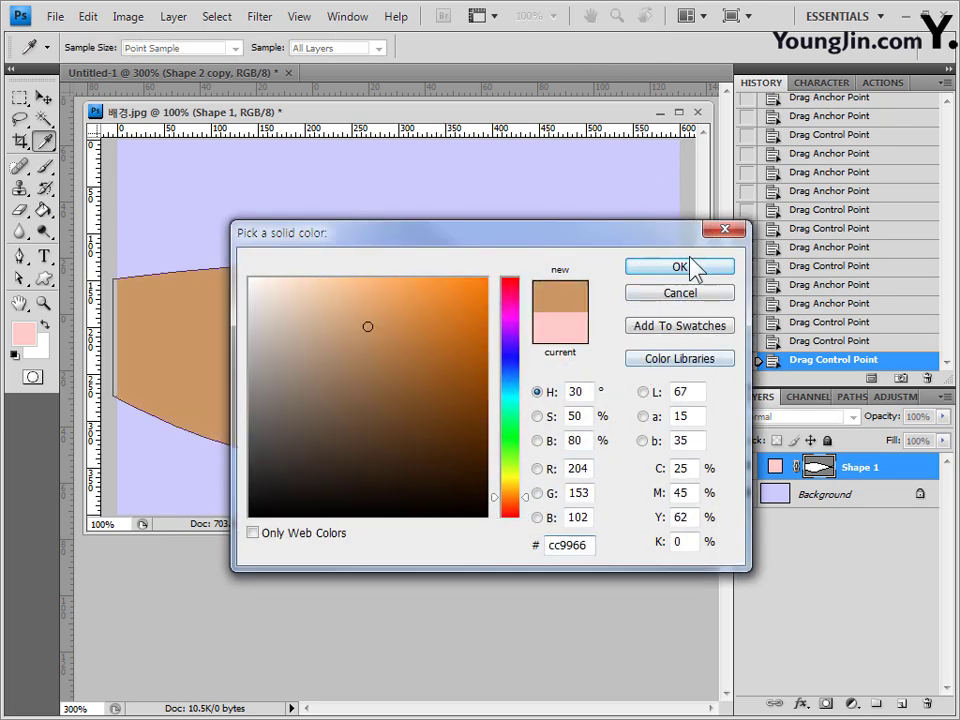
{"action": "left_click", "coordinate": [693, 270]}
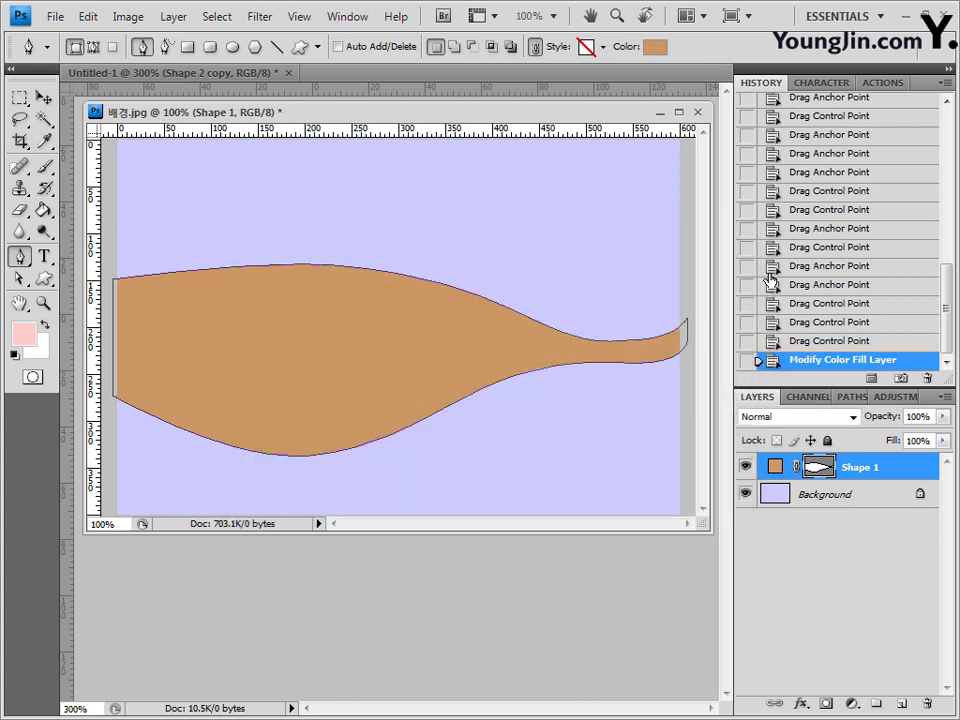
Step: Unlink the shape settings from the existing band's layer and set the foreground color to 996633 for a new shape
{"action": "scroll", "coordinate": [769, 281], "scroll_direction": "up", "scroll_amount": 10}
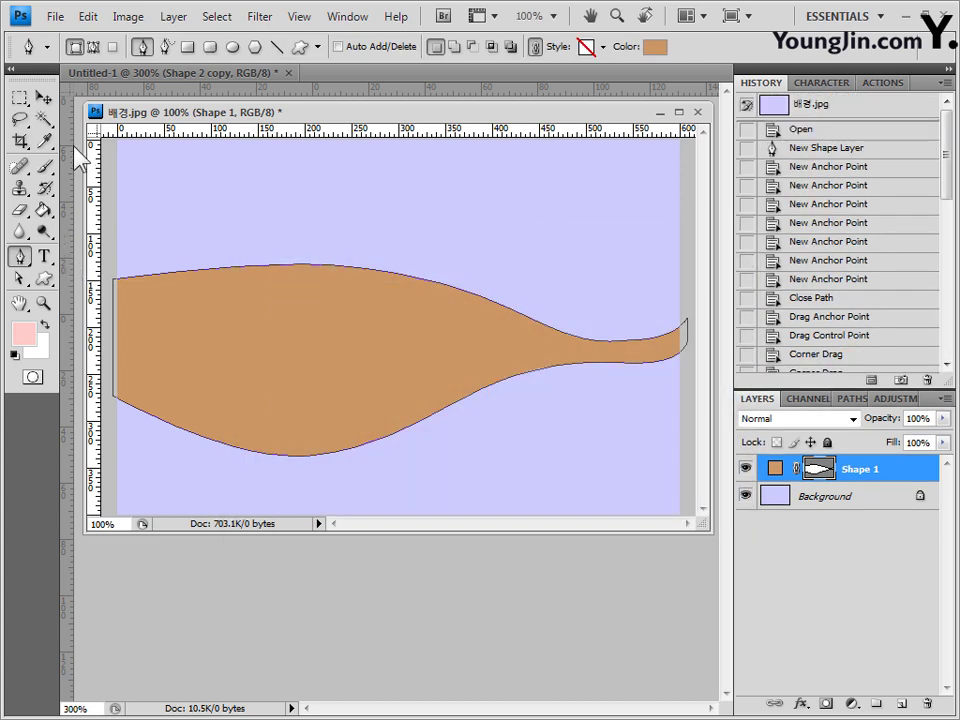
{"action": "left_click", "coordinate": [536, 50]}
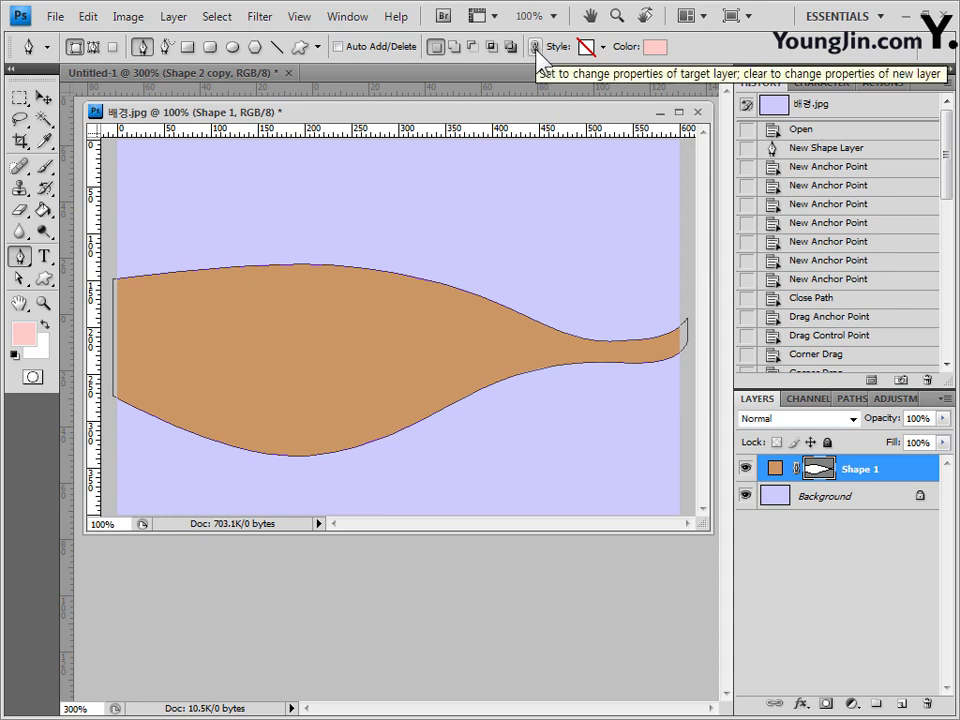
{"action": "left_click", "coordinate": [603, 47]}
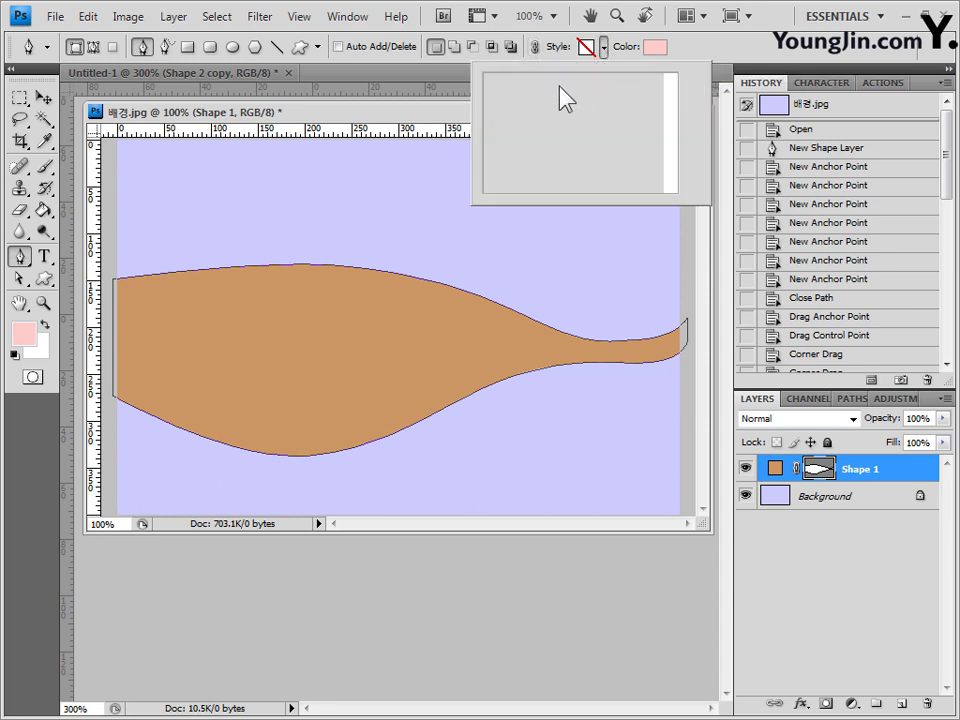
{"action": "left_click", "coordinate": [588, 48]}
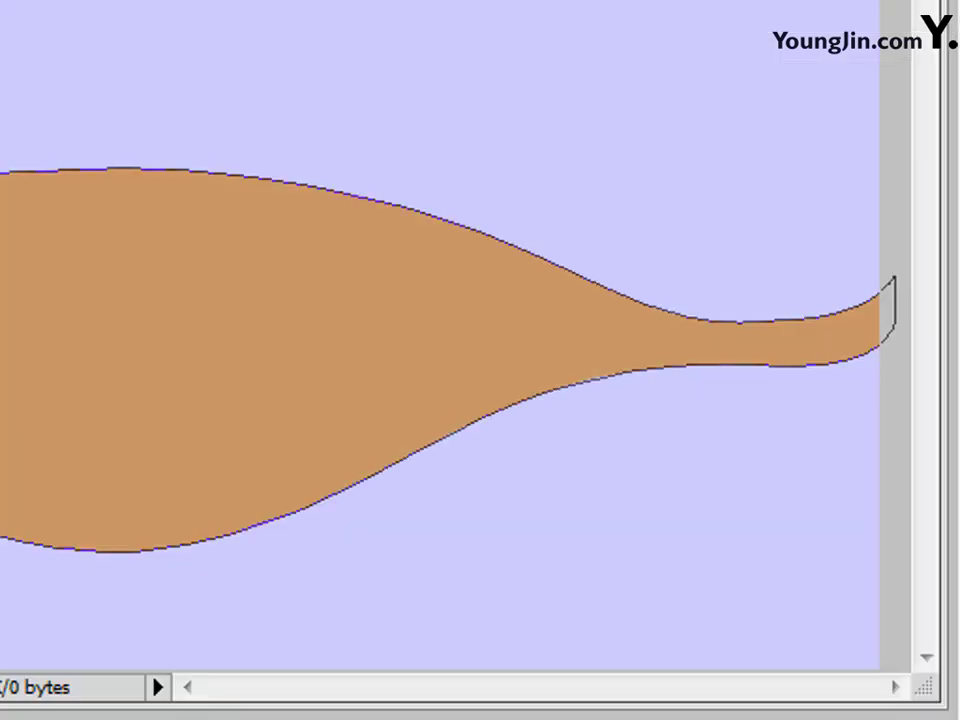
{"action": "left_click", "coordinate": [24, 333]}
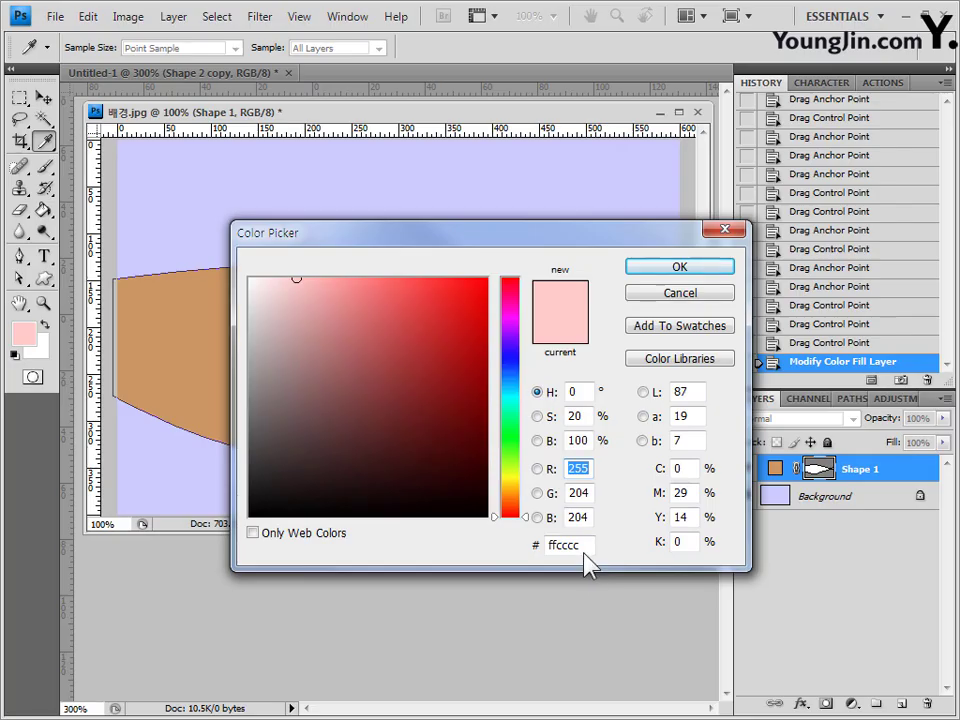
{"action": "type", "text": "996633"}
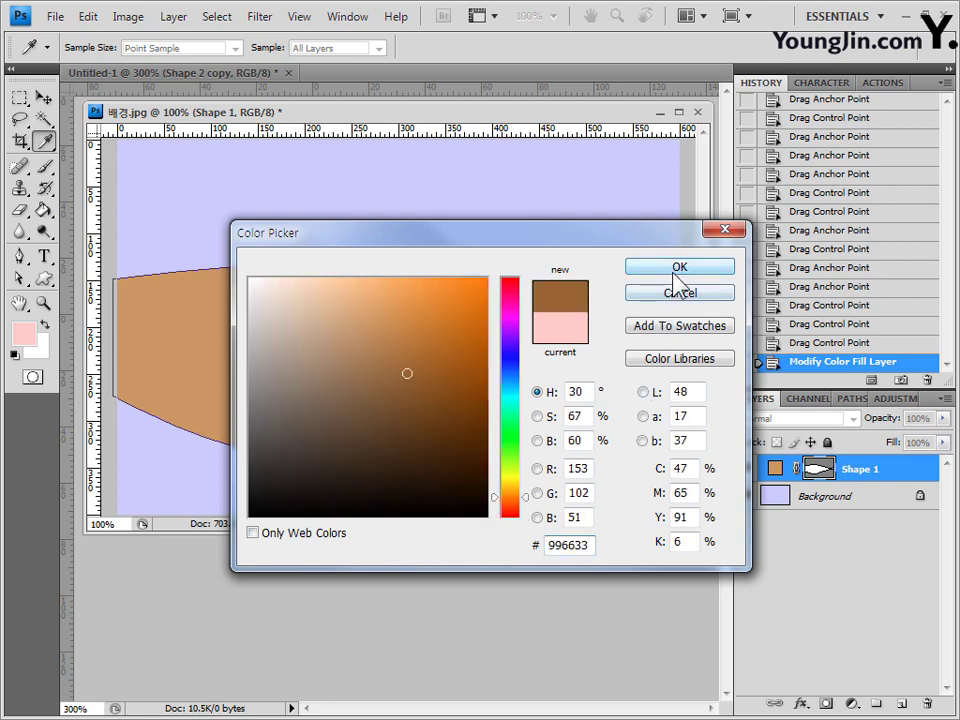
{"action": "left_click", "coordinate": [675, 268]}
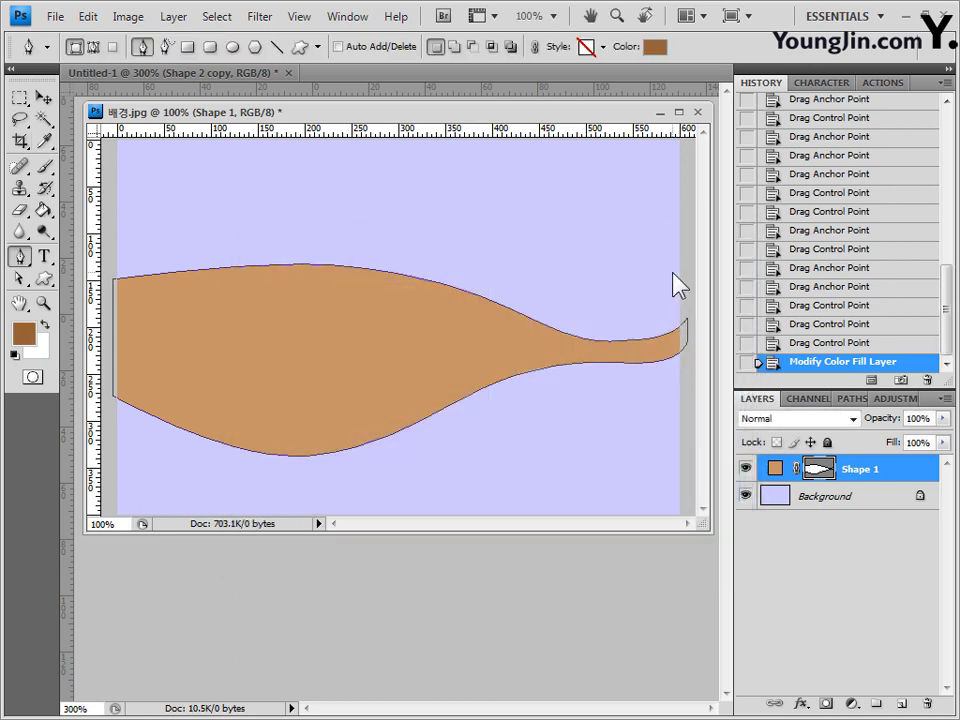
Step: Begin a dark brown shape layer with a left edge about 50 px tall, curving its lower edge up rightward and nudging the last anchor up
{"action": "left_click", "coordinate": [108, 309]}
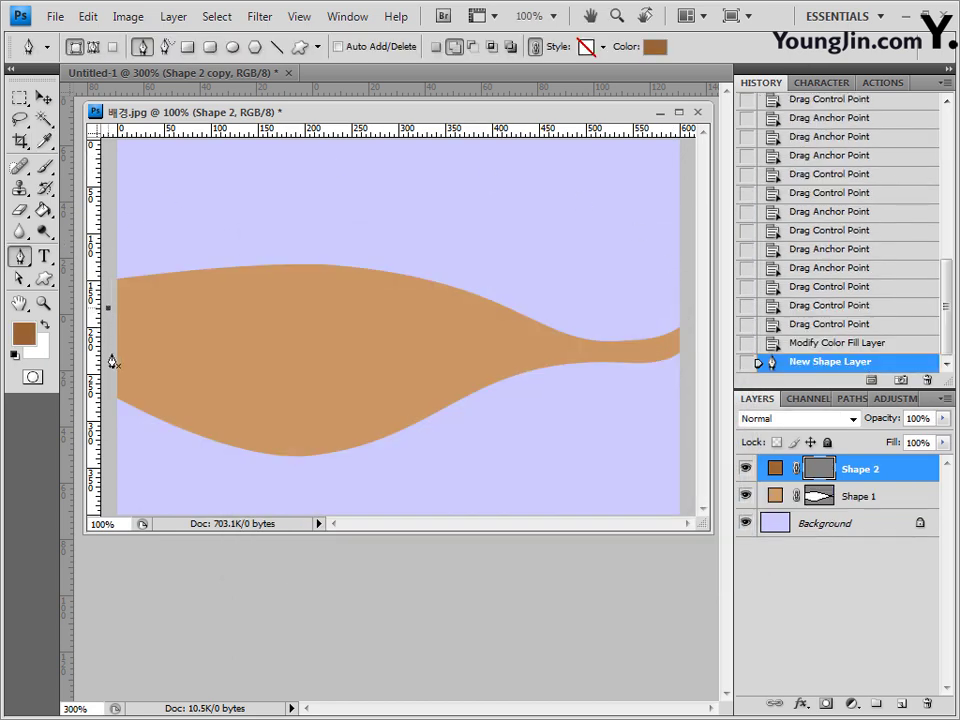
{"action": "left_click", "coordinate": [111, 353]}
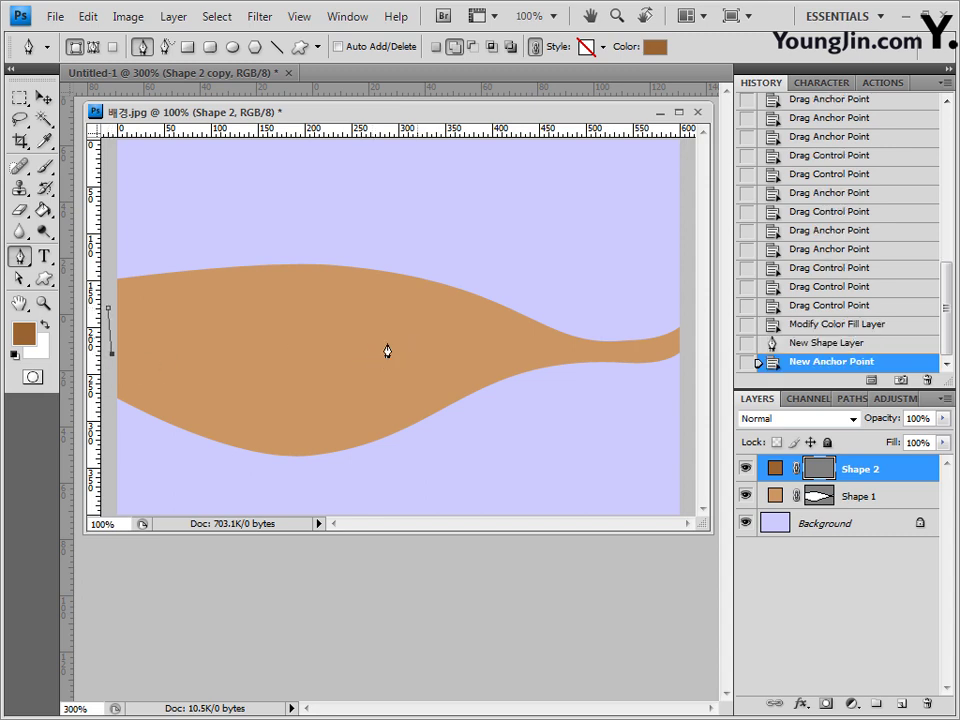
{"action": "left_click_drag", "start_coordinate": [349, 347], "coordinate": [455, 303]}
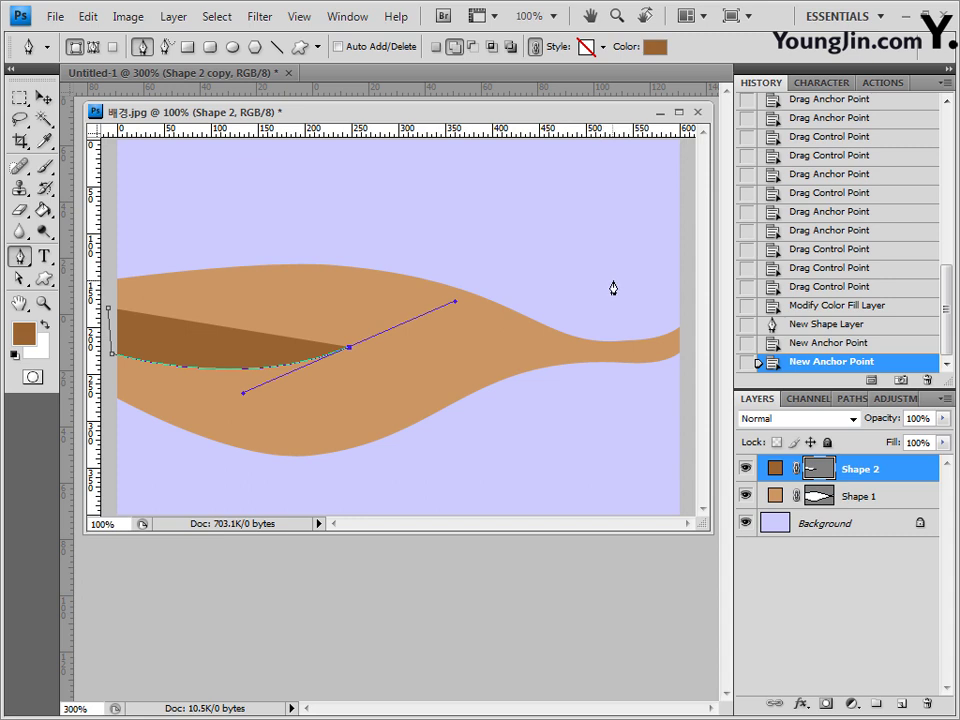
{"action": "left_click_drag", "start_coordinate": [613, 281], "coordinate": [699, 284]}
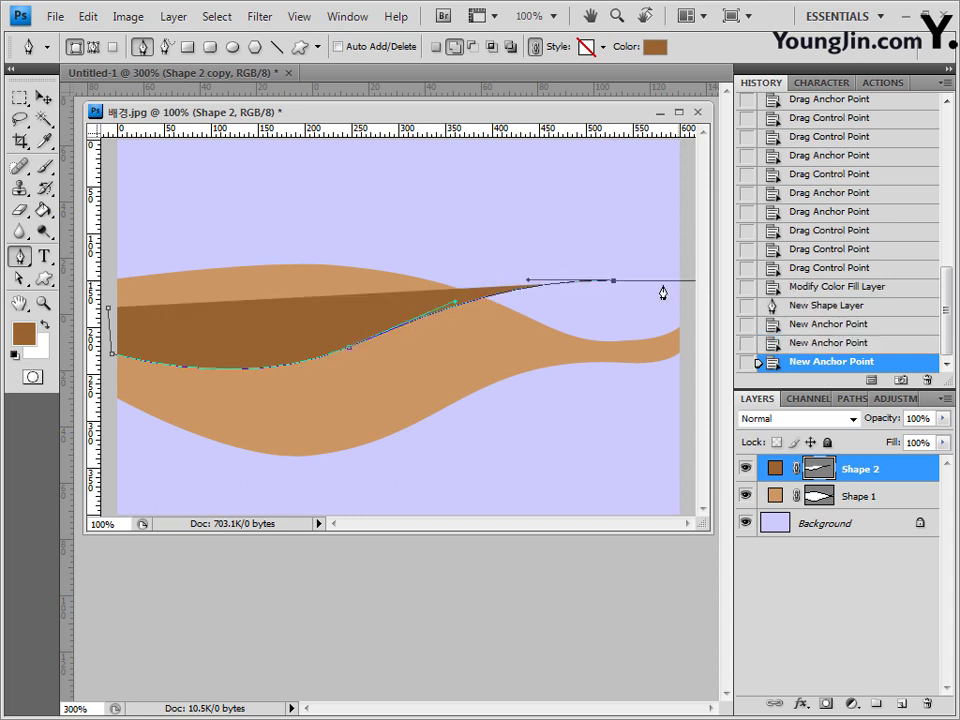
{"action": "left_click", "coordinate": [614, 291], "text": "ctrl"}
{"action": "key", "text": "shift+Up"}
{"action": "key", "text": "shift+Up"}
{"action": "key", "text": "shift+Up"}
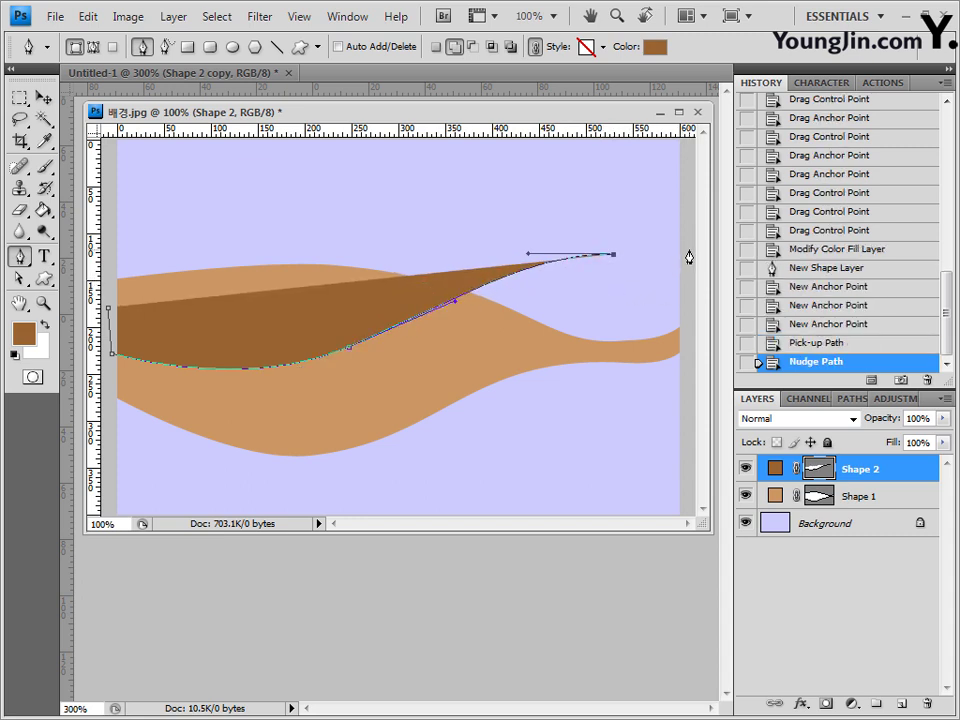
Step: Complete the dark brown band with a narrow end past the canvas's right side, a curved upper edge and a closed path
{"action": "left_click", "coordinate": [687, 252]}
{"action": "left_click", "coordinate": [687, 231]}
{"action": "left_click_drag", "start_coordinate": [562, 243], "coordinate": [516, 253]}
{"action": "left_click_drag", "start_coordinate": [342, 297], "coordinate": [280, 293]}
{"action": "left_click", "coordinate": [118, 313]}
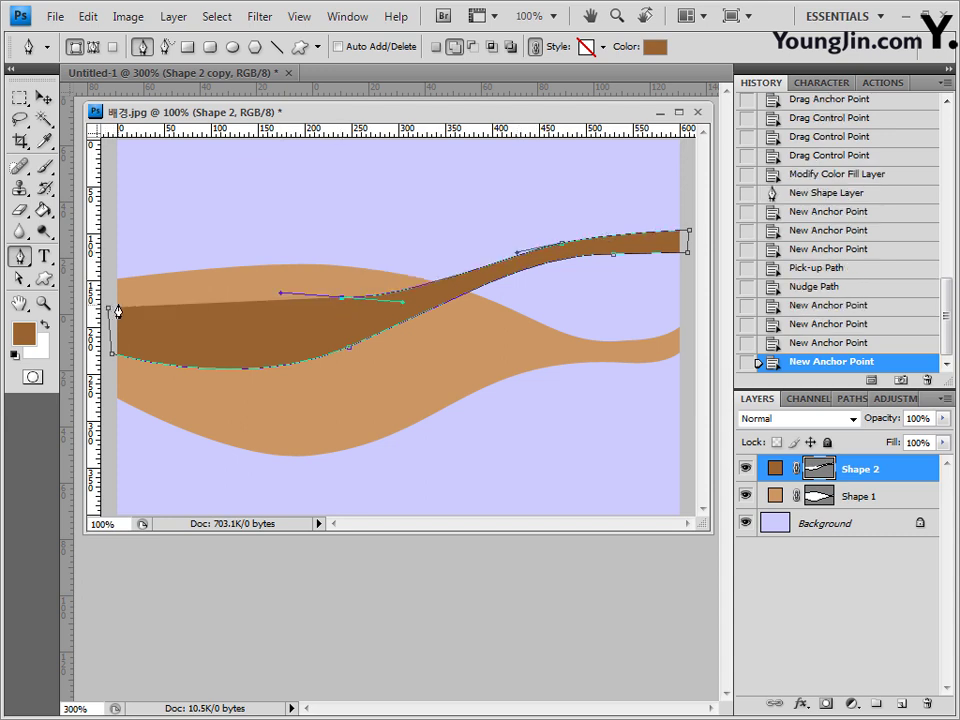
{"action": "left_click", "coordinate": [106, 308]}
Step: Close the dark brown band's path and reshape its upper edge's left half by moving the anchor and its control handles
{"action": "left_click_drag", "start_coordinate": [19, 256], "coordinate": [71, 336]}
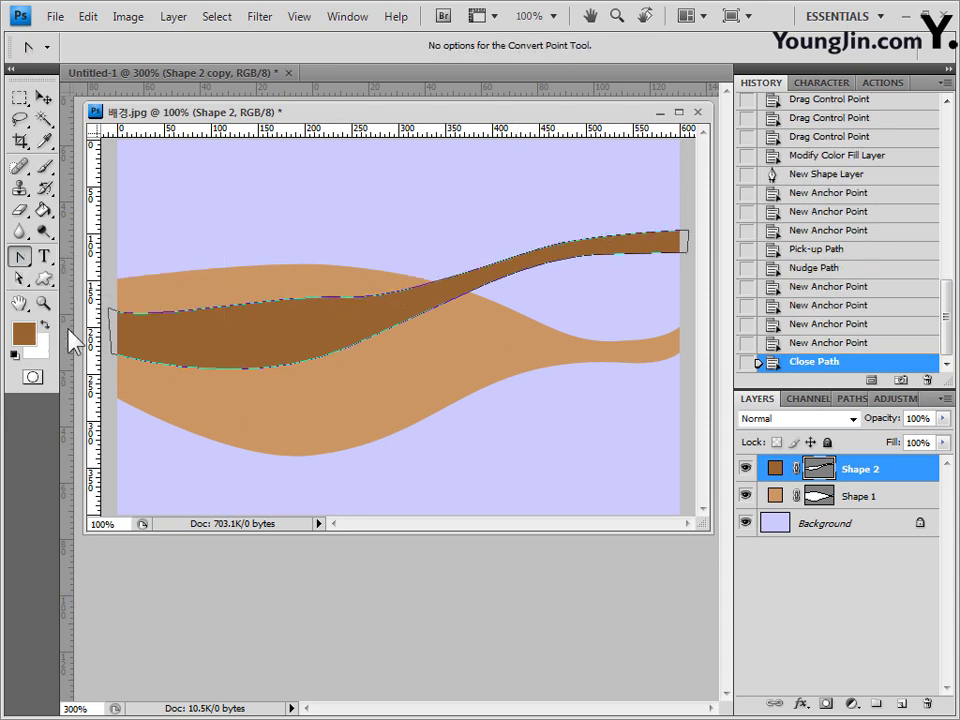
{"action": "left_click", "coordinate": [19, 278]}
{"action": "left_click_drag", "start_coordinate": [340, 300], "coordinate": [323, 312]}
{"action": "left_click_drag", "start_coordinate": [154, 326], "coordinate": [210, 318]}
{"action": "left_click_drag", "start_coordinate": [402, 301], "coordinate": [396, 306]}
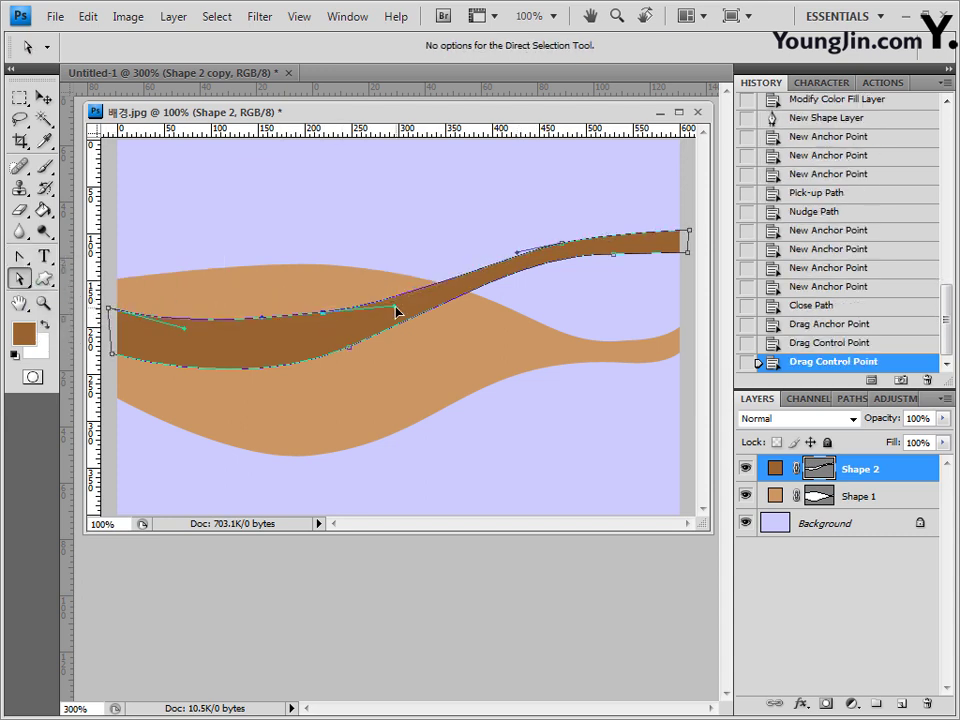
Step: Nudge the dark band's lower right corner up and reshape its right upper edge by moving that anchor left and converting it
{"action": "left_click", "coordinate": [687, 252]}
{"action": "key", "text": "Up"}
{"action": "key", "text": "Up"}
{"action": "left_click_drag", "start_coordinate": [565, 250], "coordinate": [313, 246]}
{"action": "key", "text": "ctrl+alt"}
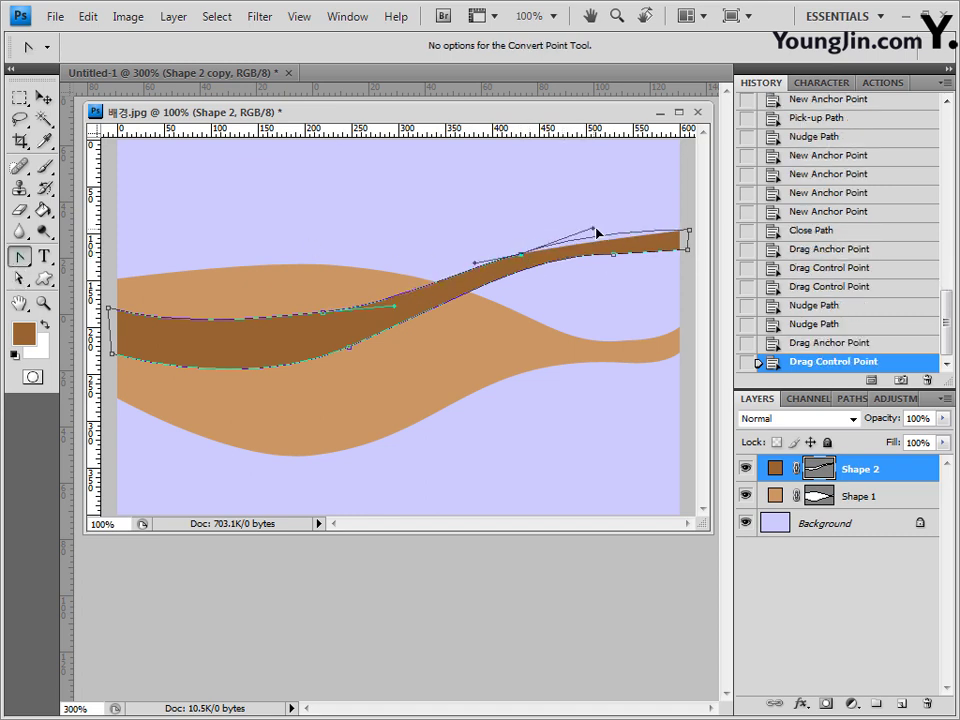
{"action": "left_click_drag", "start_coordinate": [598, 229], "coordinate": [521, 259]}
{"action": "left_click", "coordinate": [521, 261]}
{"action": "key", "text": "a"}
{"action": "key", "text": "Up"}
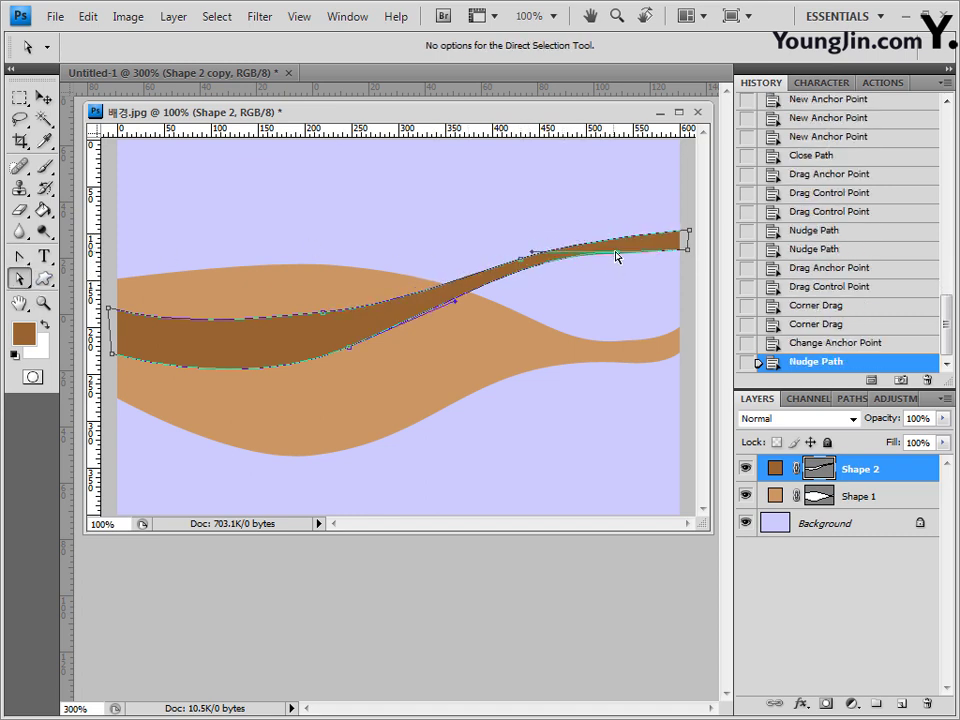
Step: Refine the dark band's curves by adjusting the right lower-edge handle, shifting the upper-edge anchor left and nudging the middle lower-edge anchor down
{"action": "left_click_drag", "start_coordinate": [619, 259], "coordinate": [600, 279]}
{"action": "left_click_drag", "start_coordinate": [326, 317], "coordinate": [201, 339]}
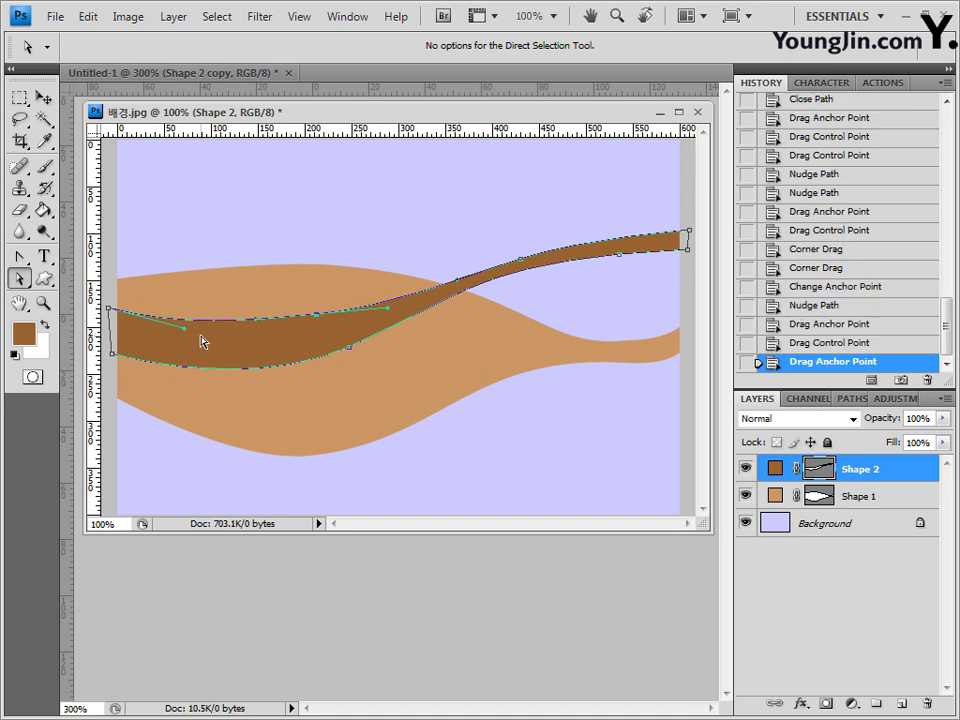
{"action": "left_click", "coordinate": [351, 349]}
{"action": "key", "text": "Down"}
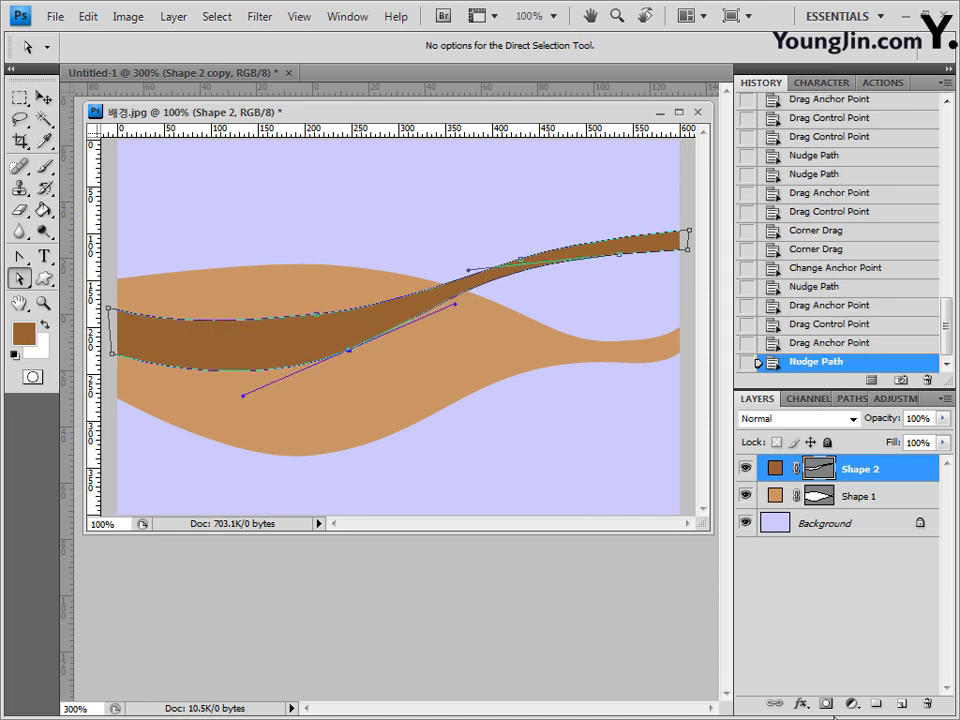
Step: Add a Drop Shadow with the default settings to both the dark brown and the light brown band layers
{"action": "left_click", "coordinate": [803, 706]}
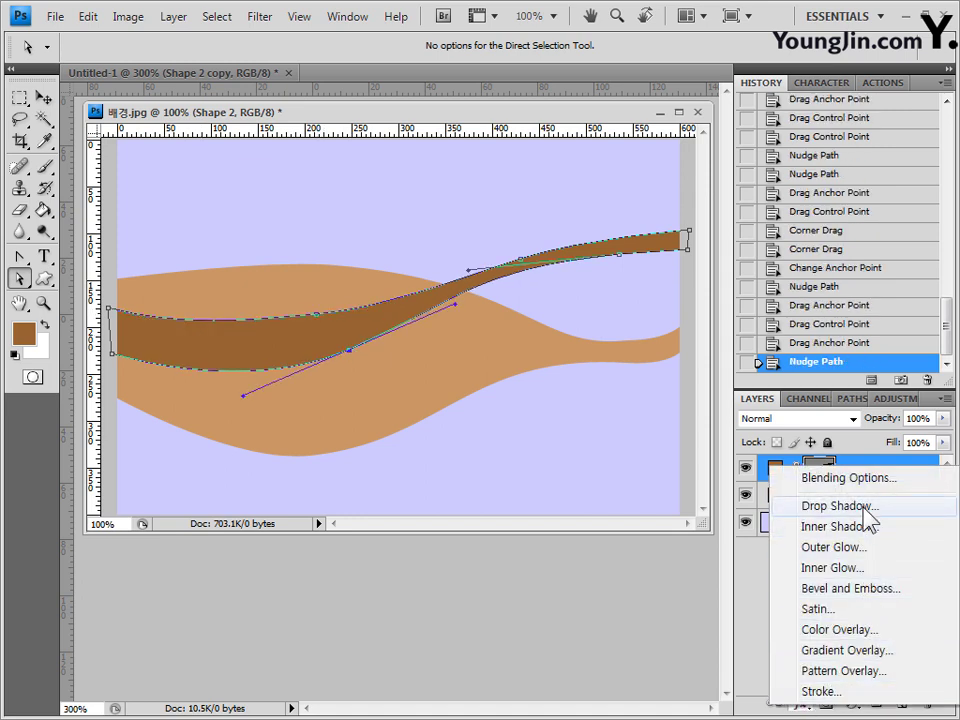
{"action": "left_click", "coordinate": [818, 505]}
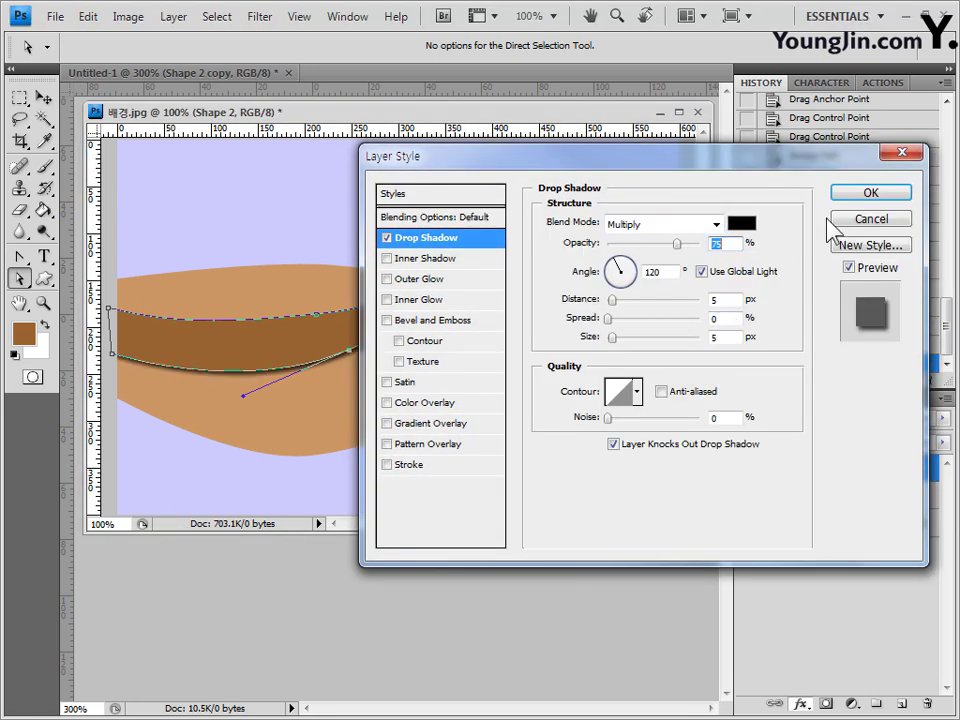
{"action": "left_click", "coordinate": [874, 191]}
{"action": "left_click", "coordinate": [869, 543]}
{"action": "left_click", "coordinate": [801, 704]}
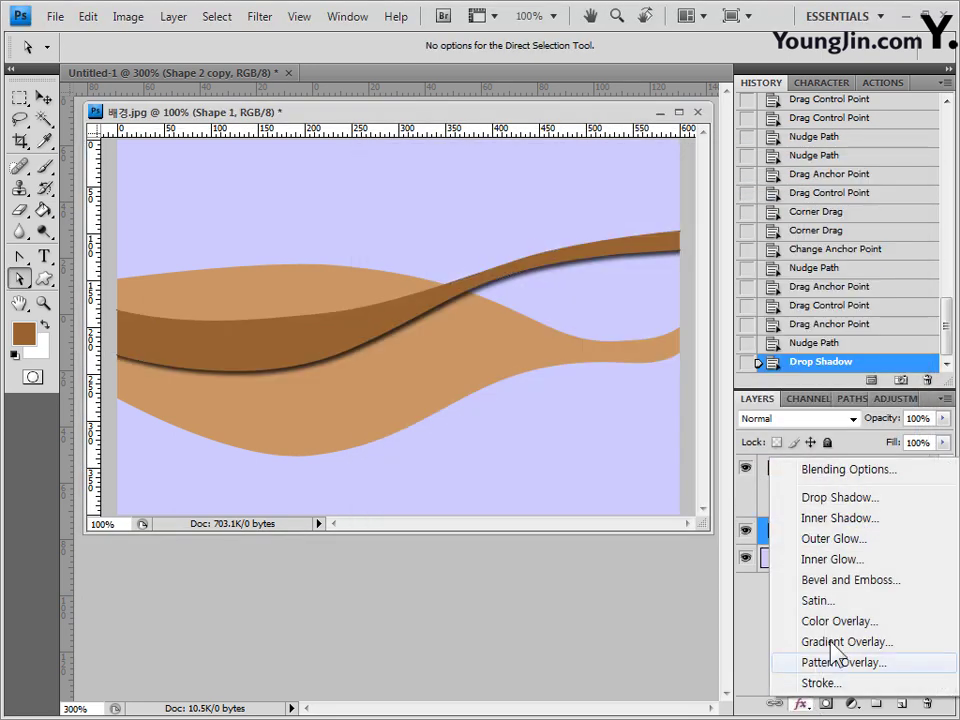
{"action": "left_click", "coordinate": [838, 497]}
{"action": "left_click", "coordinate": [872, 193]}
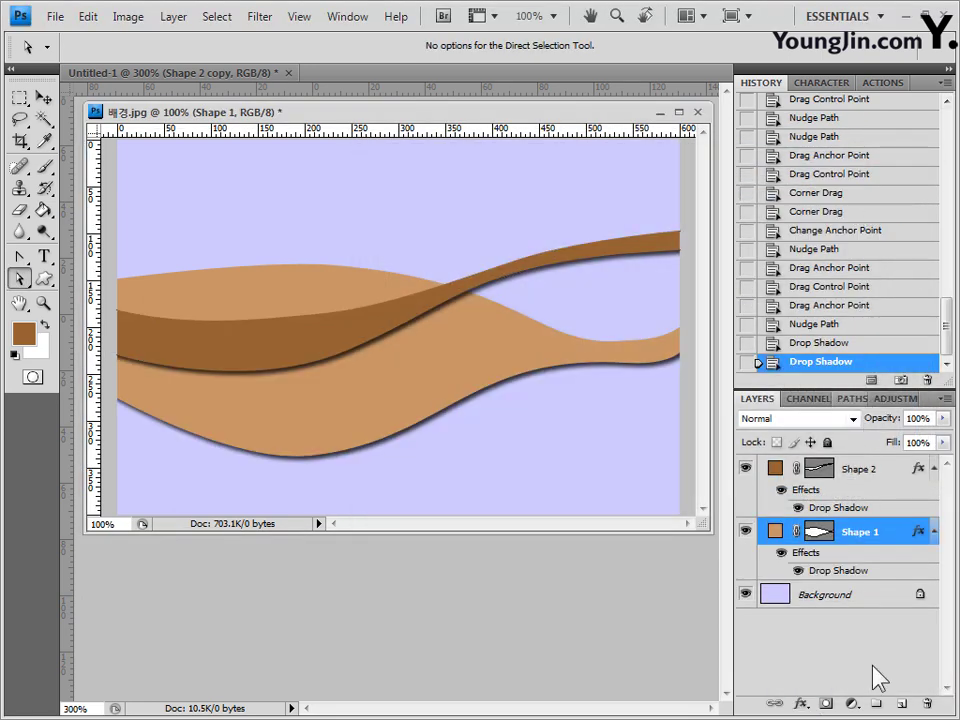
Step: Create a new layer directly above the background and fill it with the 태양 pattern in Normal mode at 100% opacity
{"action": "left_click", "coordinate": [858, 600]}
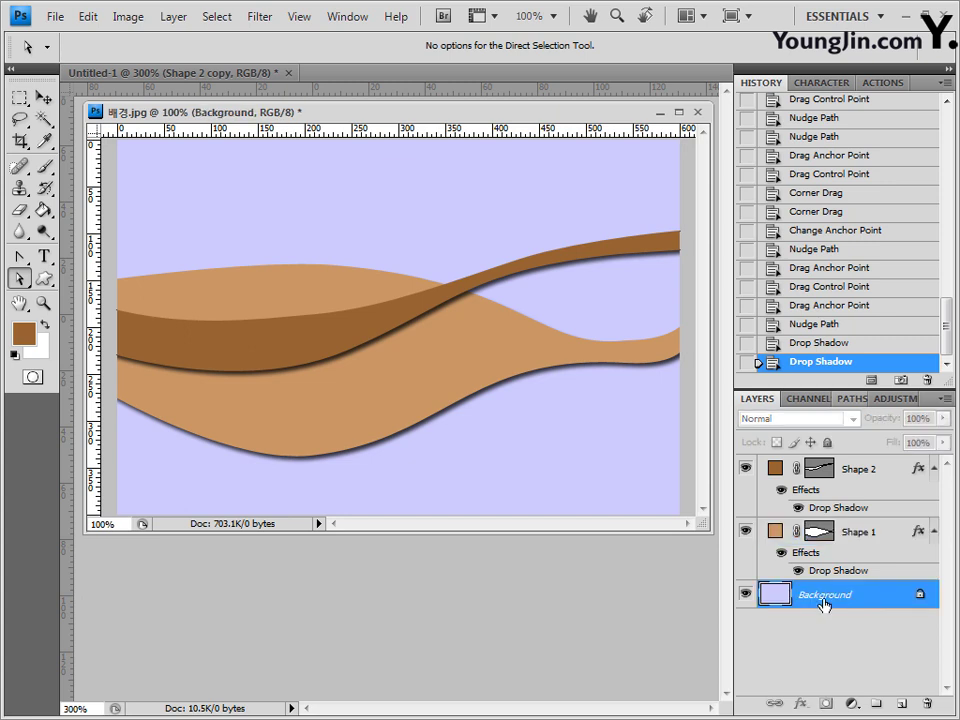
{"action": "left_click", "coordinate": [903, 705]}
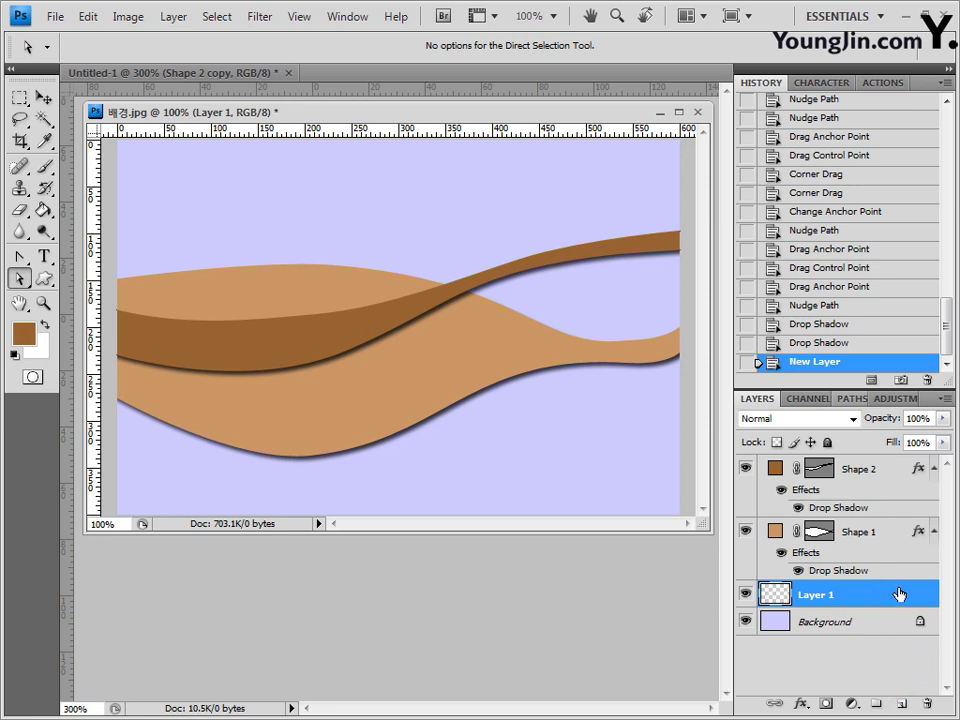
{"action": "left_click", "coordinate": [90, 18]}
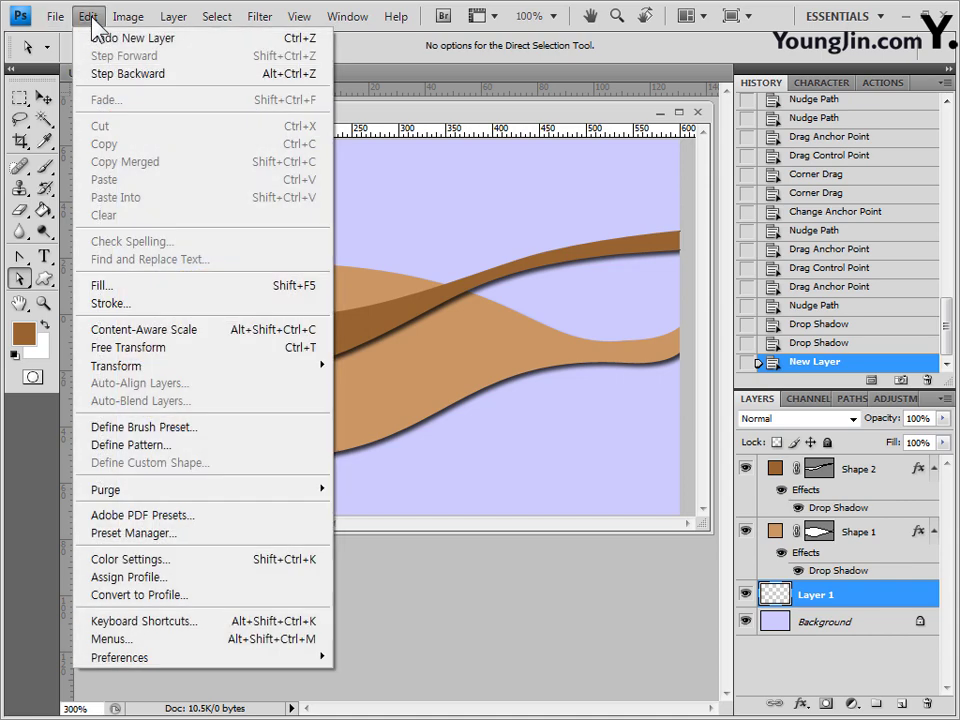
{"action": "left_click", "coordinate": [118, 285]}
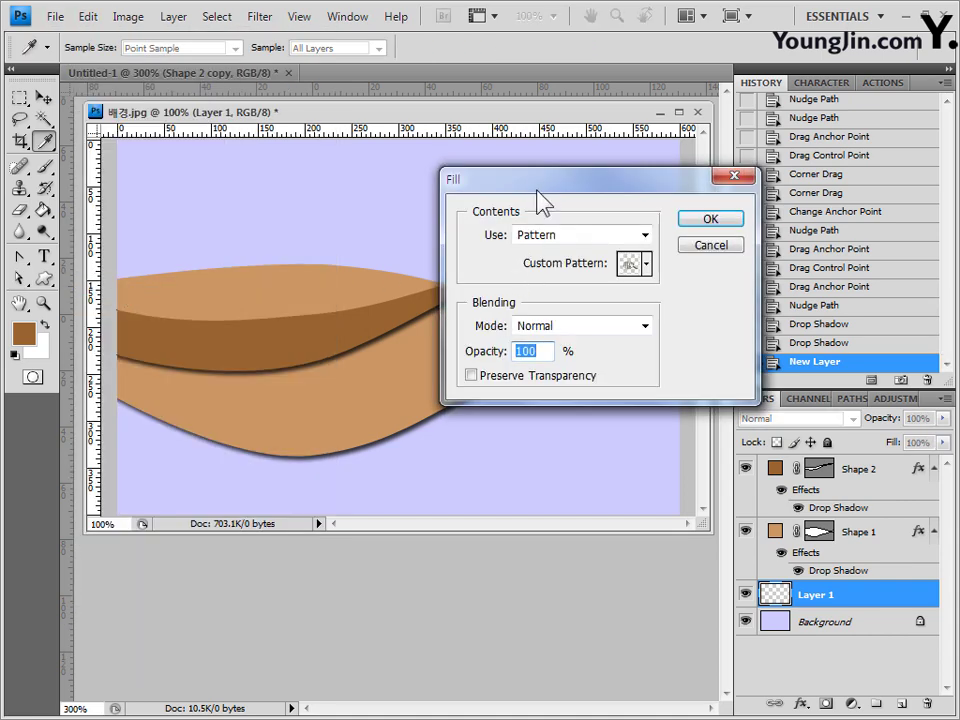
{"action": "left_click_drag", "start_coordinate": [538, 190], "coordinate": [466, 345]}
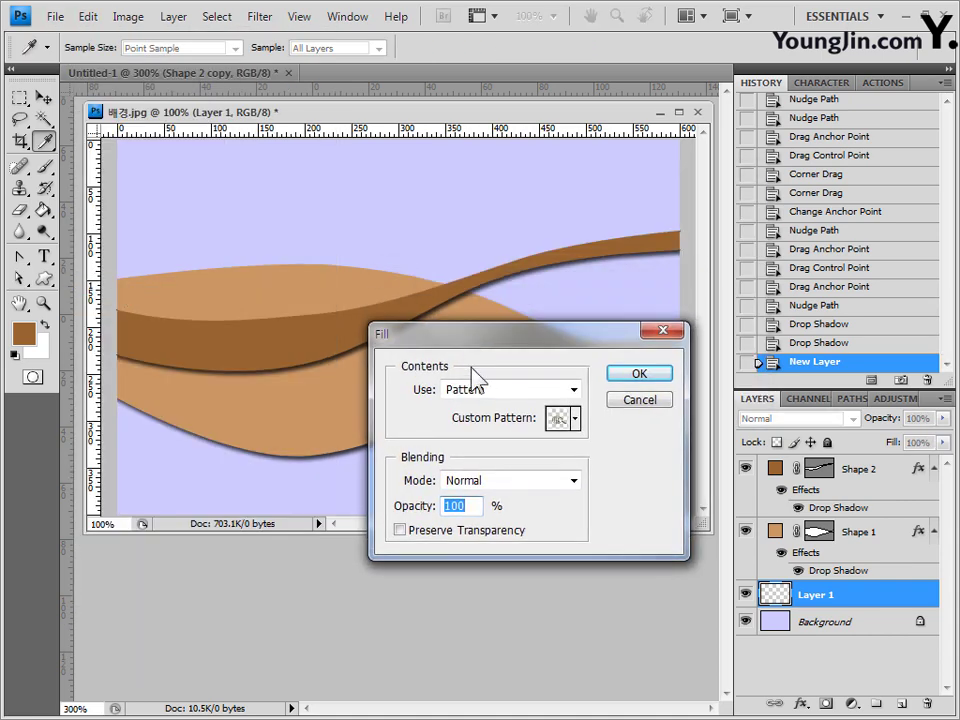
{"action": "left_click", "coordinate": [575, 391]}
{"action": "left_click", "coordinate": [600, 452]}
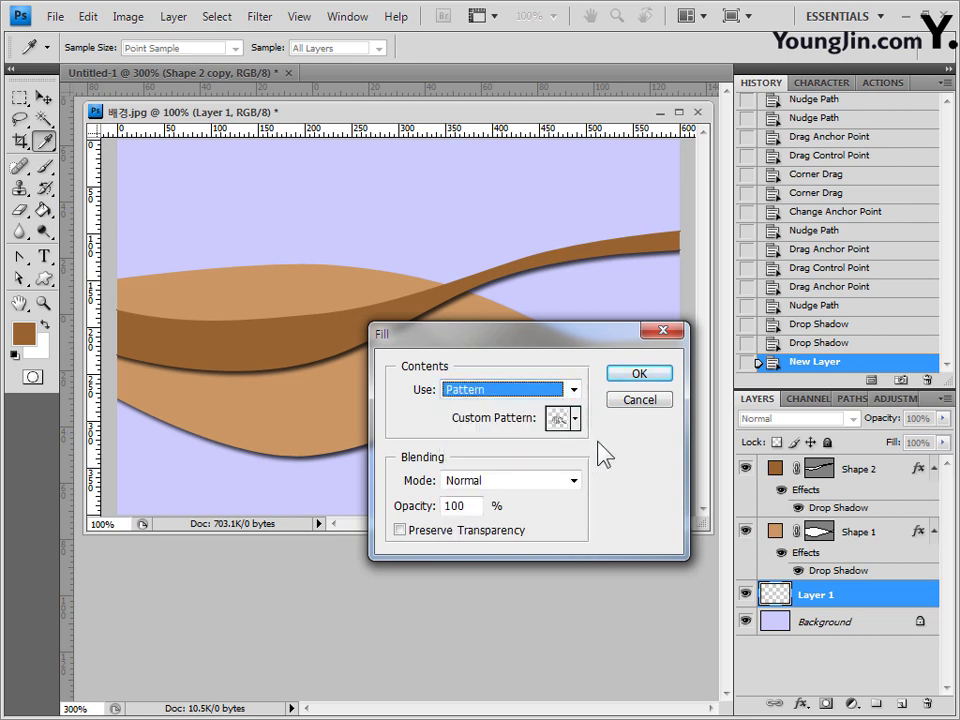
{"action": "left_click", "coordinate": [576, 419]}
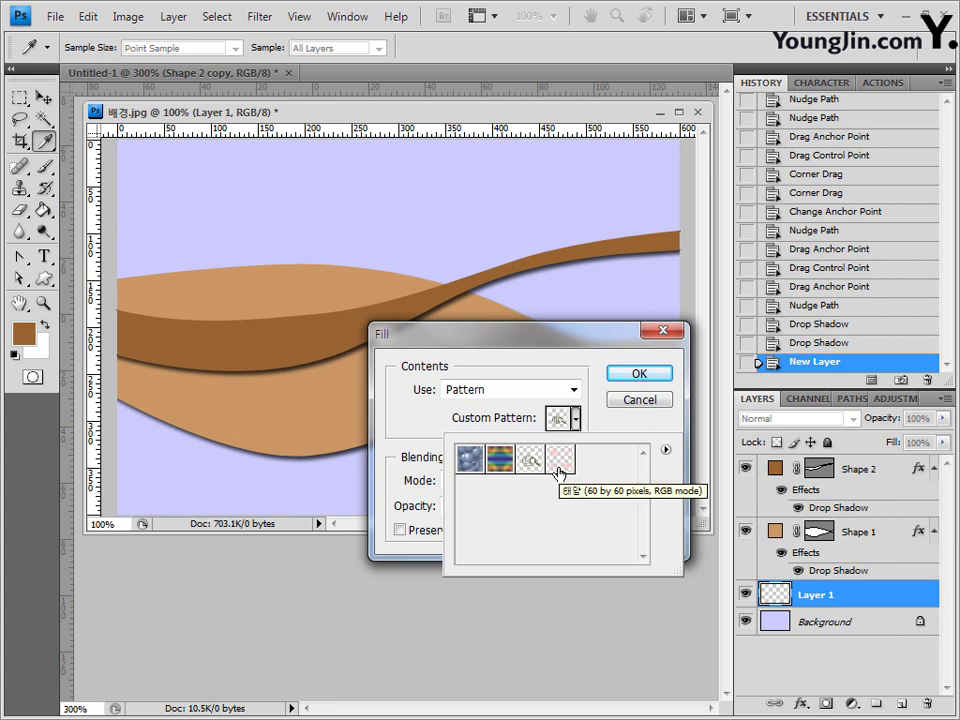
{"action": "left_click", "coordinate": [558, 474]}
{"action": "left_click", "coordinate": [596, 305]}
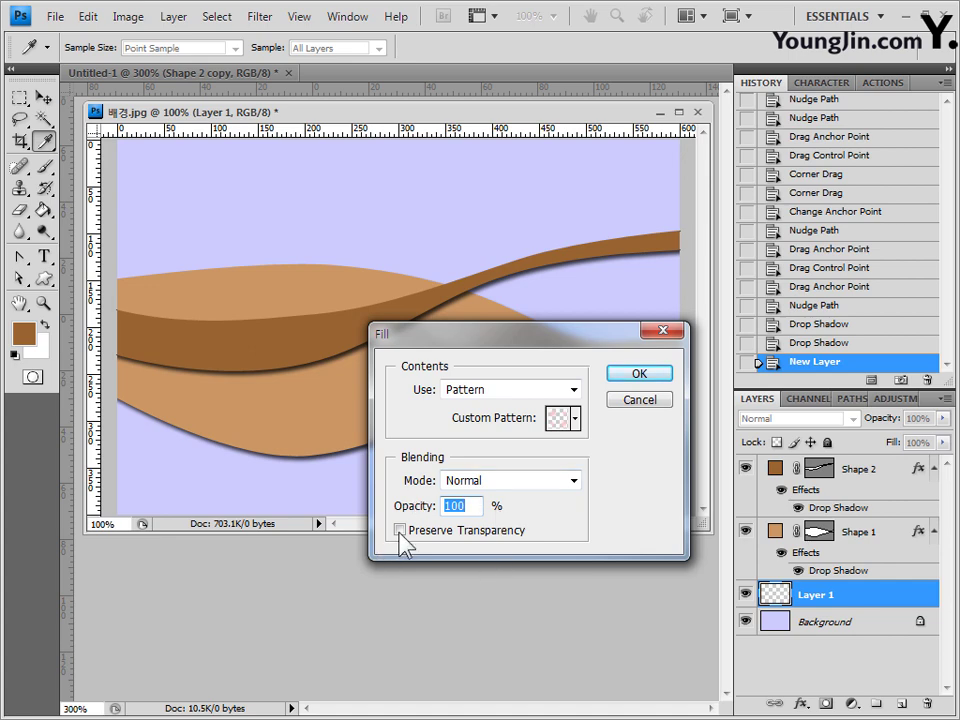
{"action": "left_click", "coordinate": [640, 383]}
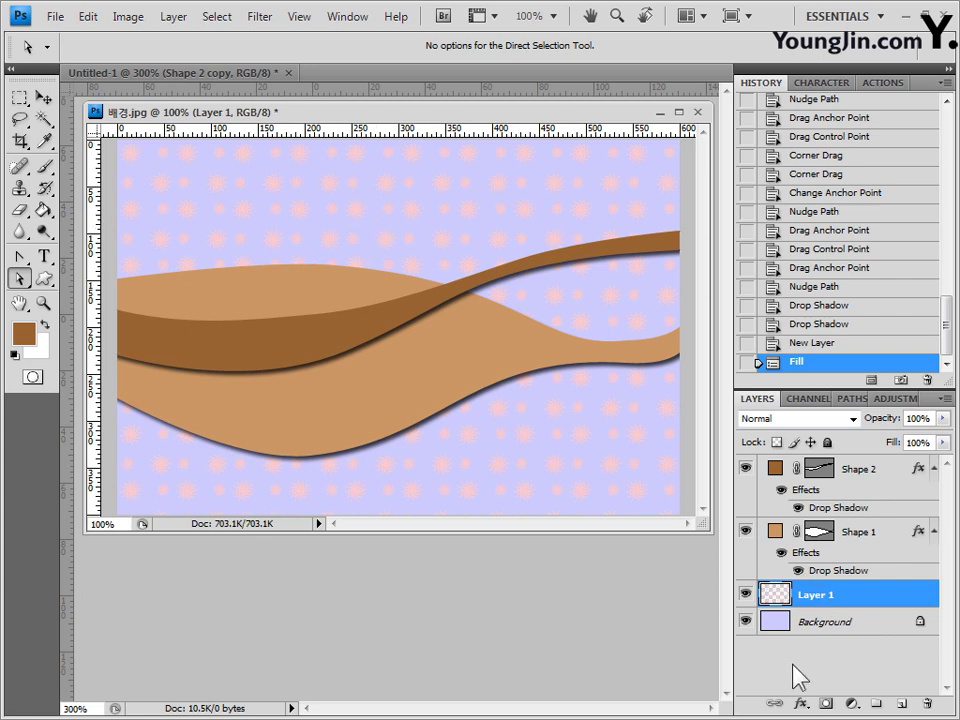
Step: Add a layer mask to the pattern layer and set the Gradient tool to the linear black-to-white preset
{"action": "left_click", "coordinate": [826, 703]}
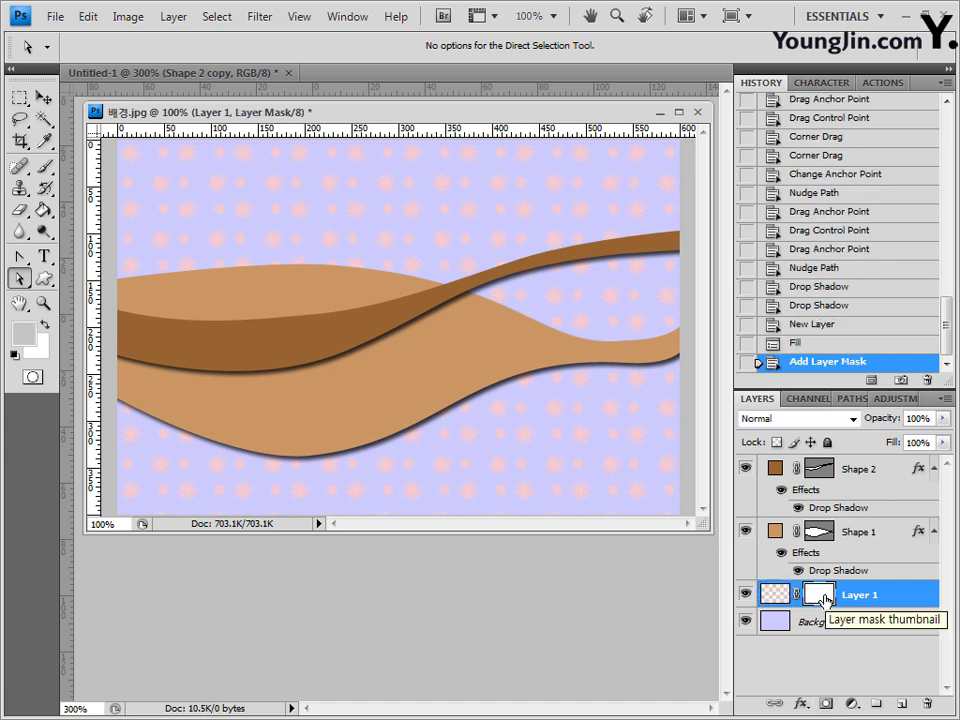
{"action": "left_click", "coordinate": [43, 210]}
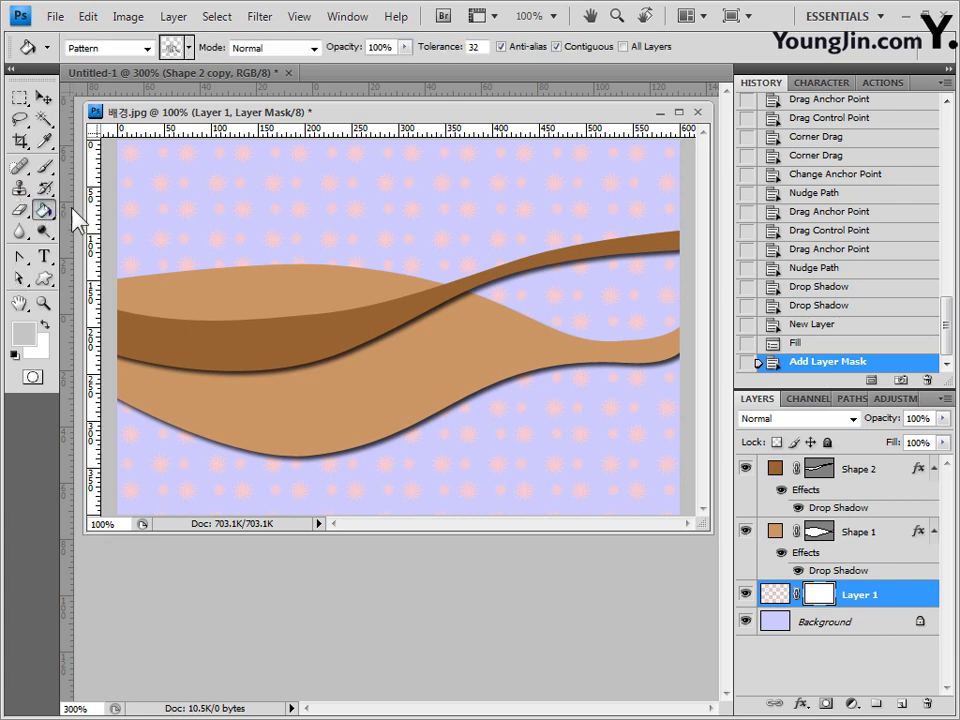
{"action": "mouse_move", "coordinate": [43, 210]}
{"action": "left_mouse_down"}
{"action": "mouse_move", "coordinate": [84, 220]}
{"action": "mouse_move", "coordinate": [120, 208]}
{"action": "left_mouse_up"}
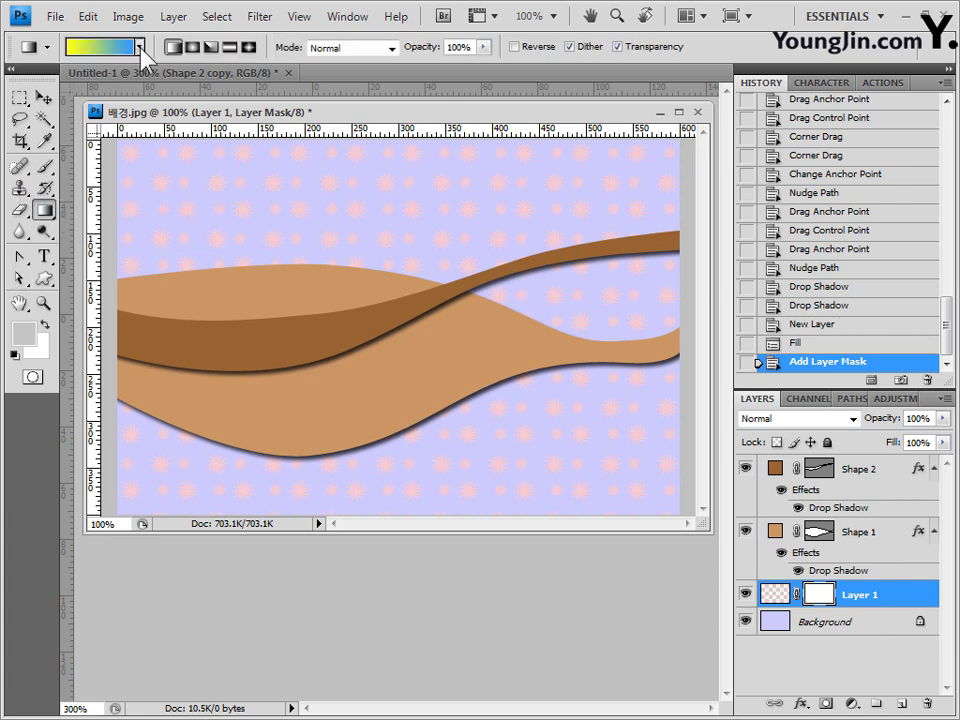
{"action": "left_click", "coordinate": [140, 47]}
{"action": "left_click", "coordinate": [101, 84]}
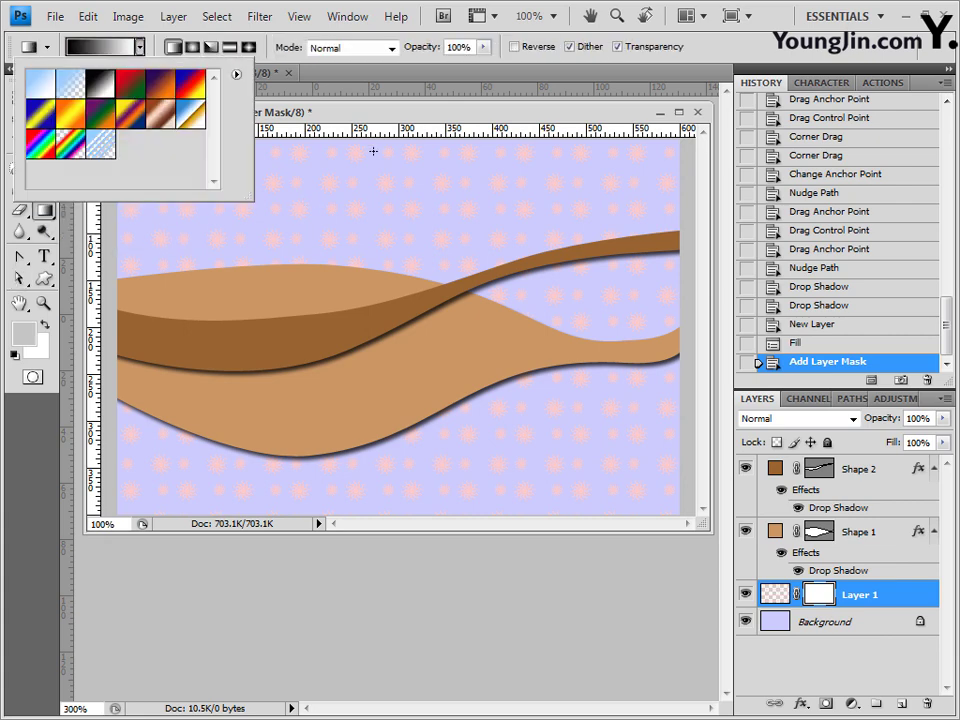
{"action": "left_click", "coordinate": [366, 108]}
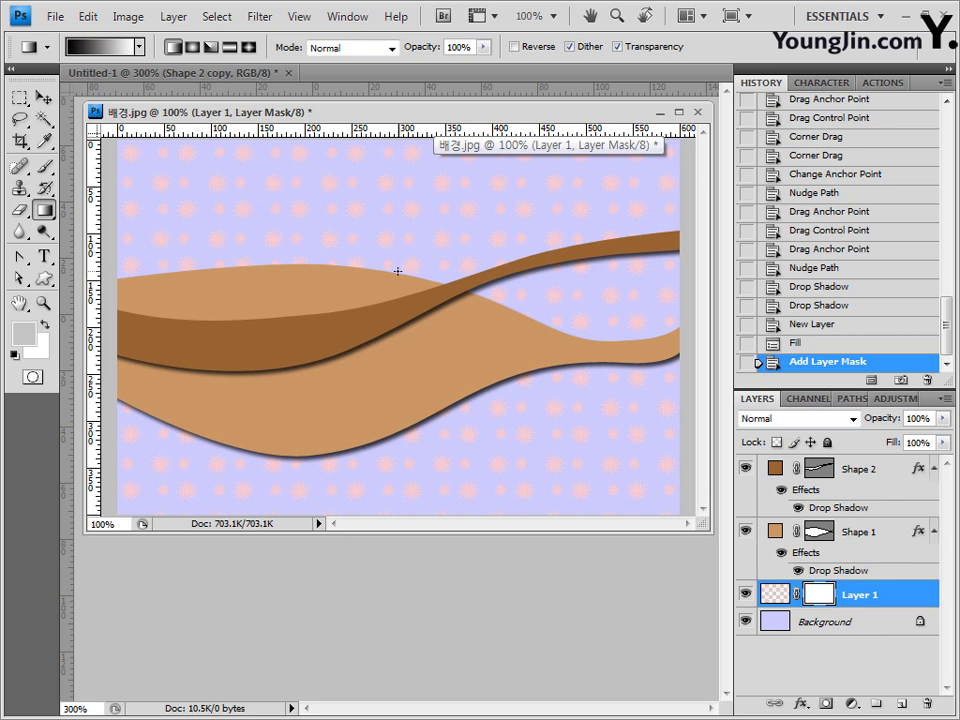
Step: Fade out the pattern's right half on the mask with a leftward gradient about 100 px long and set the layer's opacity to 60%
{"action": "left_click_drag", "start_coordinate": [398, 271], "coordinate": [306, 269]}
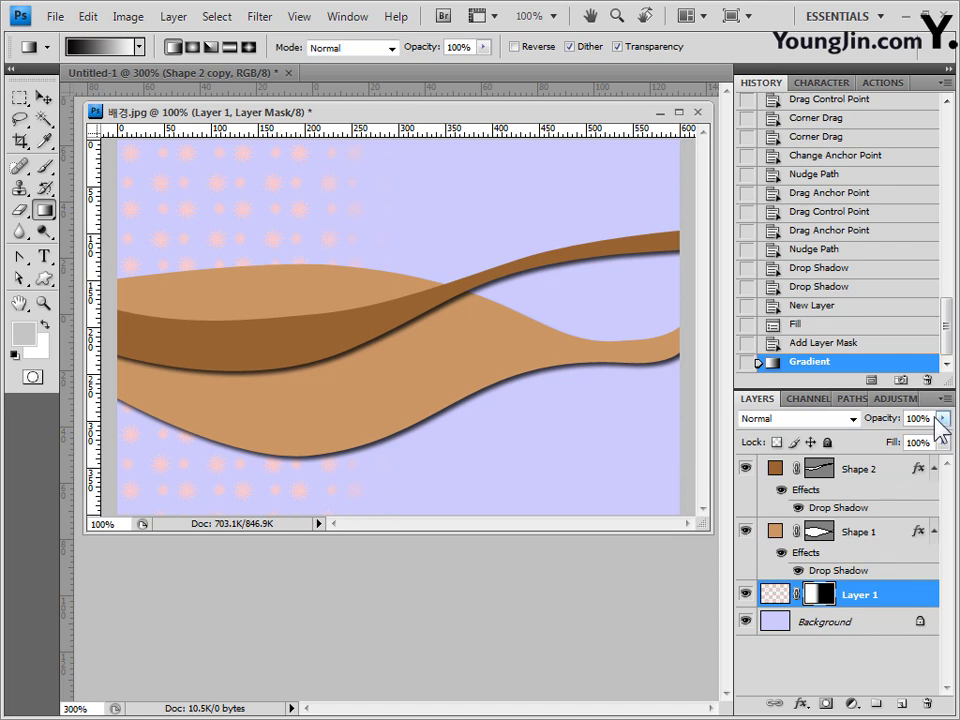
{"action": "left_click", "coordinate": [943, 424]}
{"action": "type", "text": "6"}
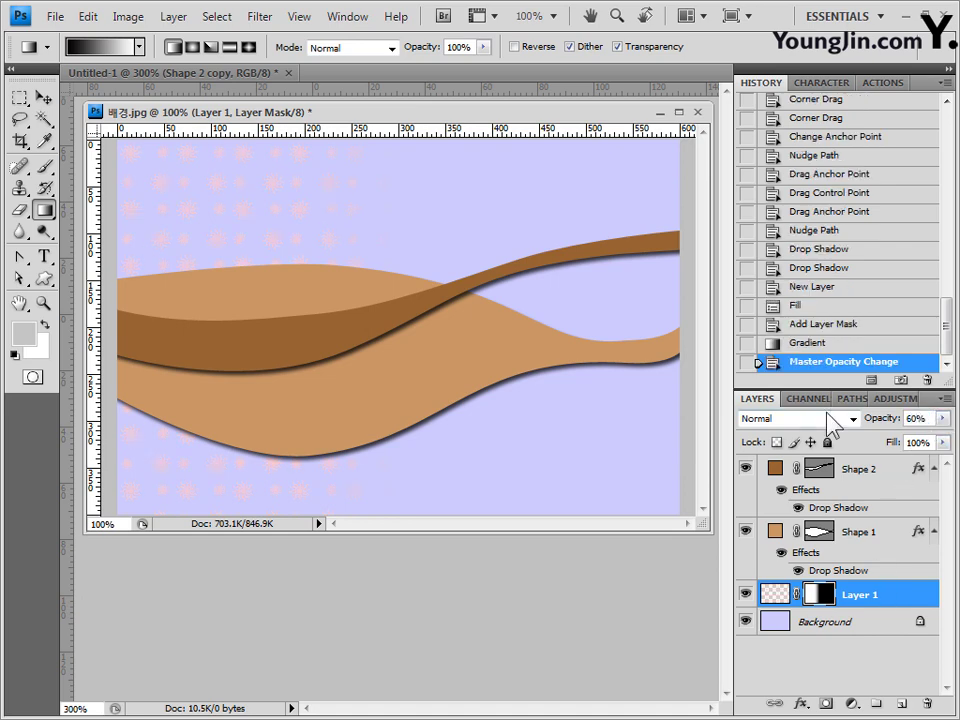
Step: Copy the part of the sun pattern inside the dark brown band's outline to a new layer and move it above the band
{"action": "left_click", "coordinate": [784, 594]}
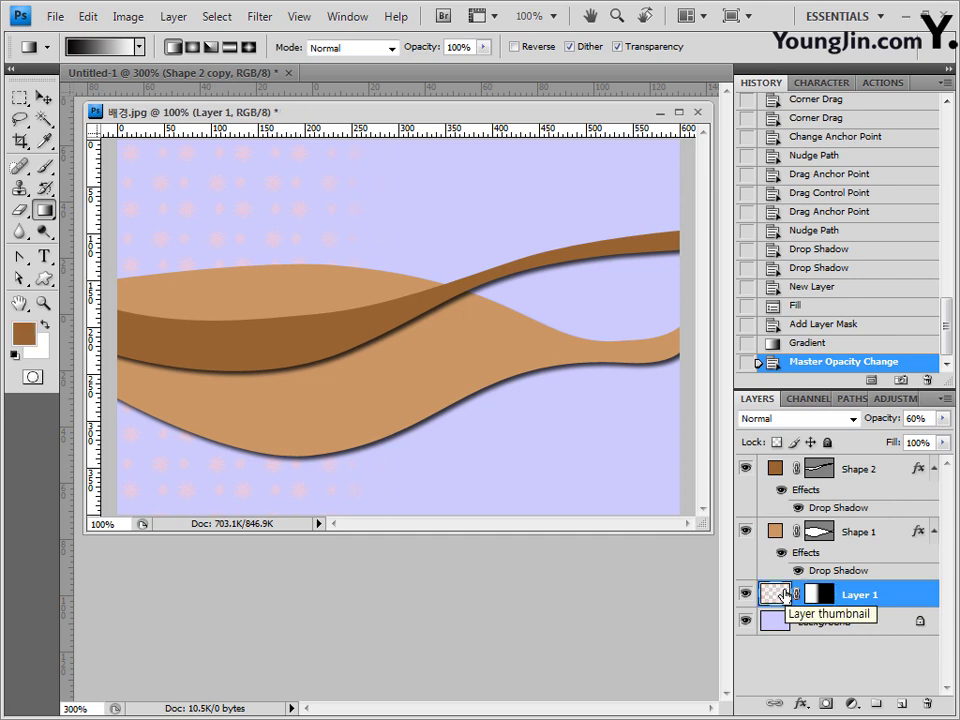
{"action": "left_click", "coordinate": [823, 473], "text": "ctrl"}
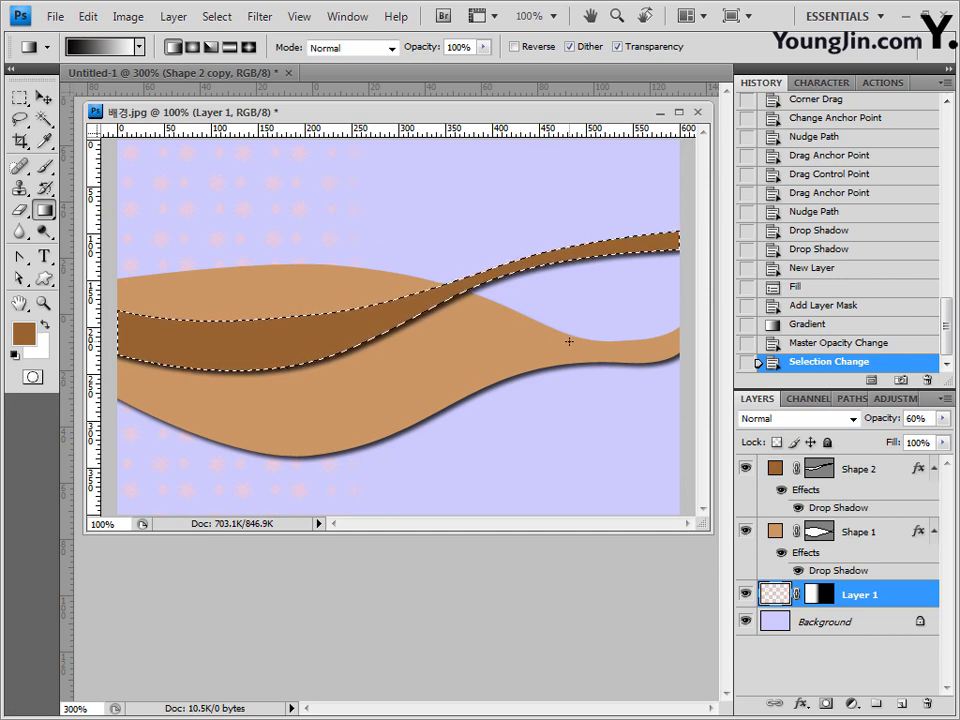
{"action": "key", "text": "ctrl+j"}
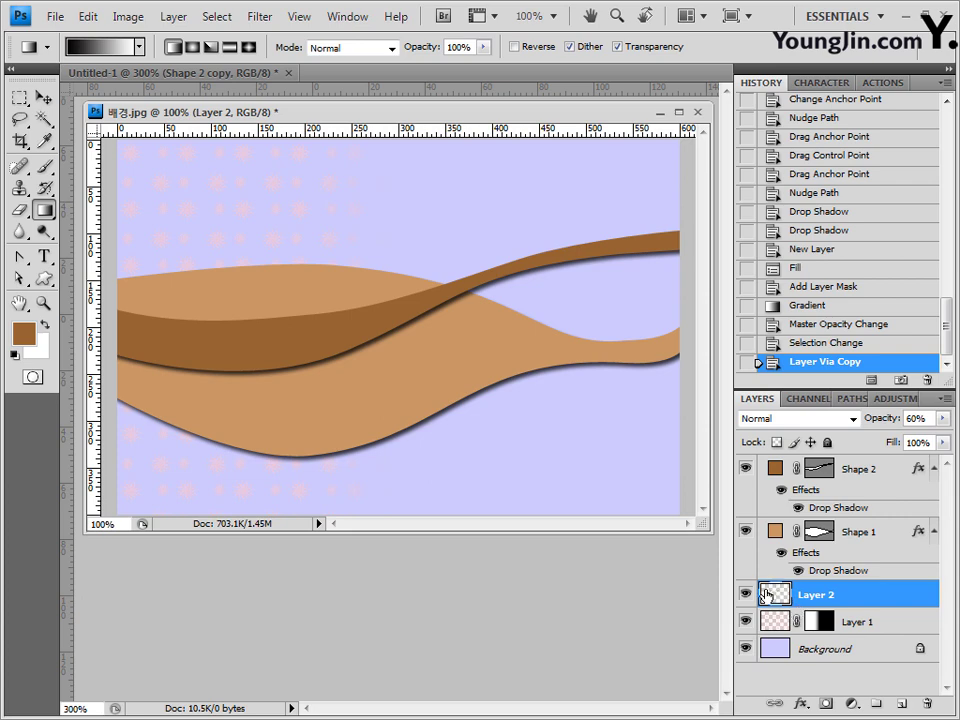
{"action": "left_click_drag", "start_coordinate": [765, 594], "coordinate": [815, 458]}
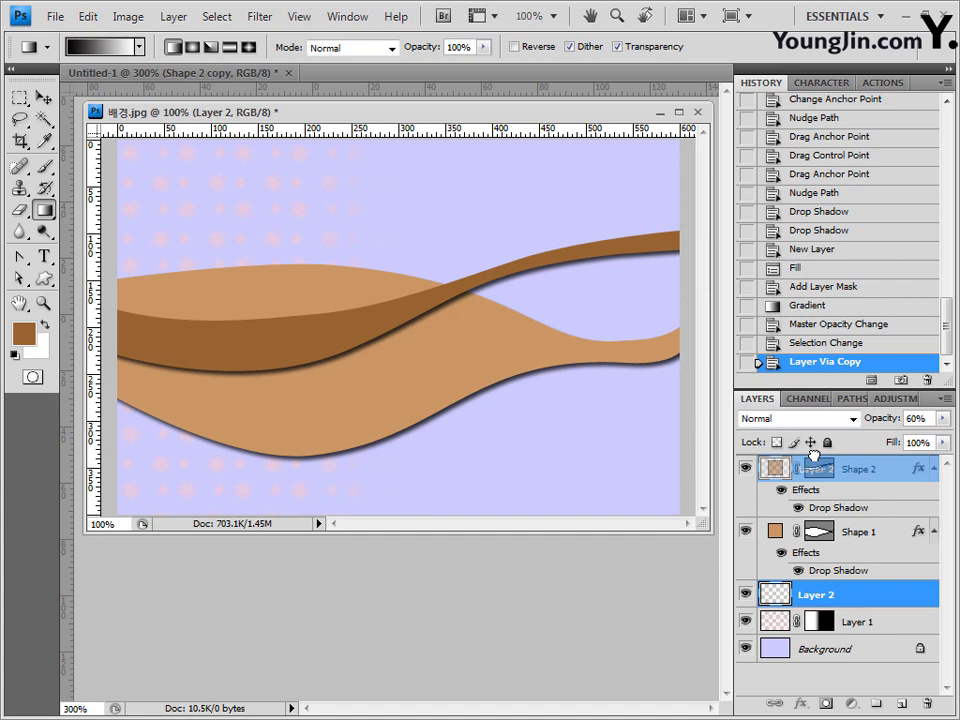
{"action": "left_click_drag", "start_coordinate": [813, 455], "coordinate": [846, 468]}
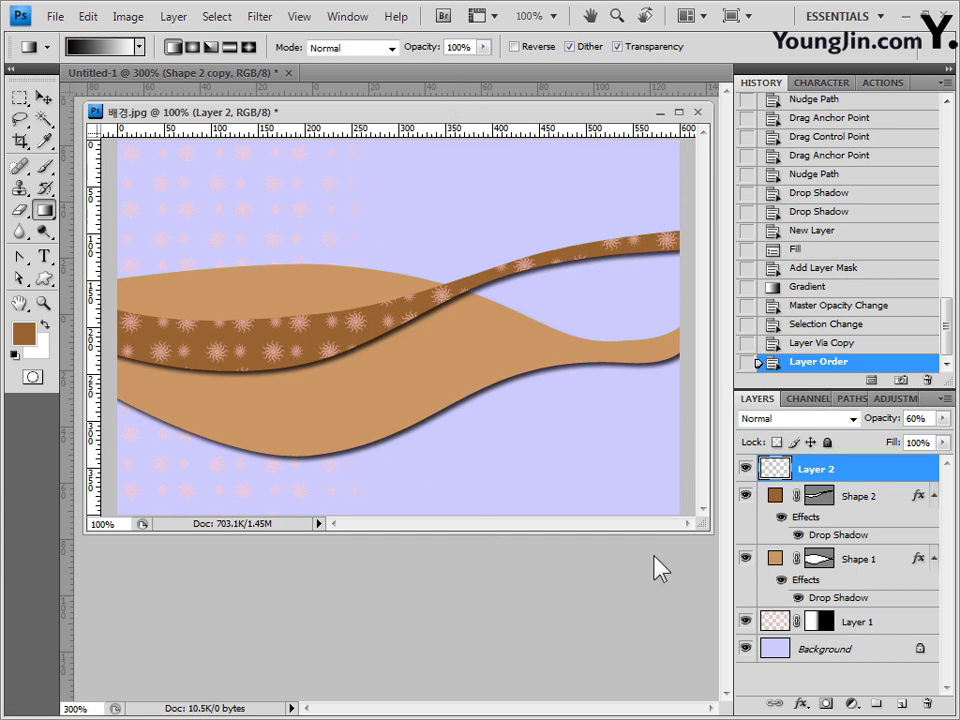
Step: Mask the band's pattern layer and fade its right half with a leftward black-to-white gradient about 100 px long from the canvas centre
{"action": "left_click", "coordinate": [825, 704]}
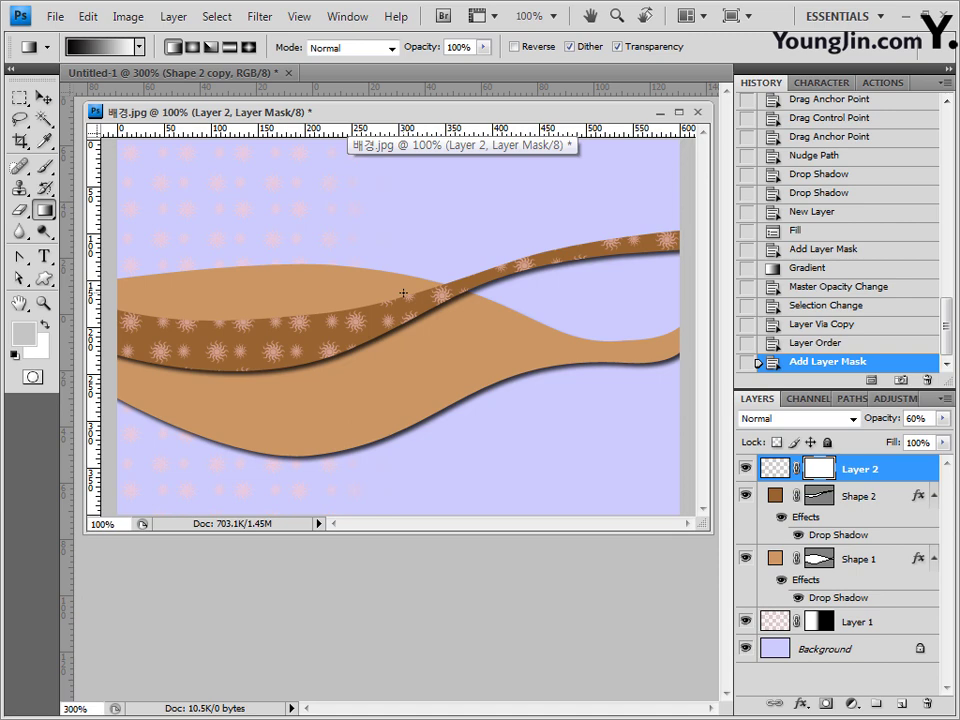
{"action": "left_click_drag", "start_coordinate": [400, 293], "coordinate": [305, 293]}
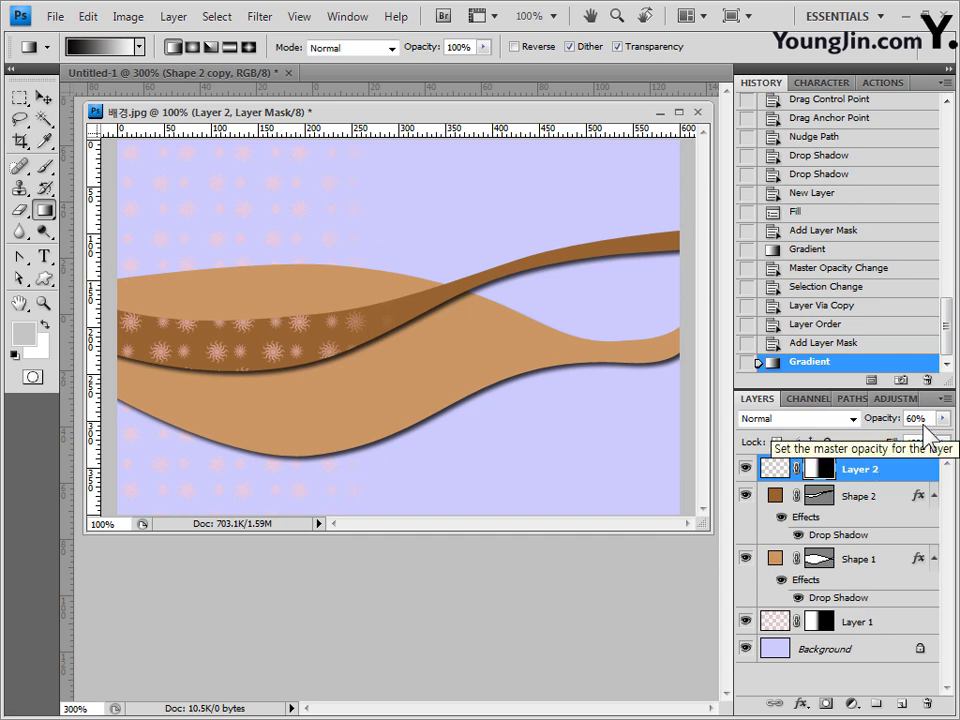
{"action": "left_click", "coordinate": [549, 107]}
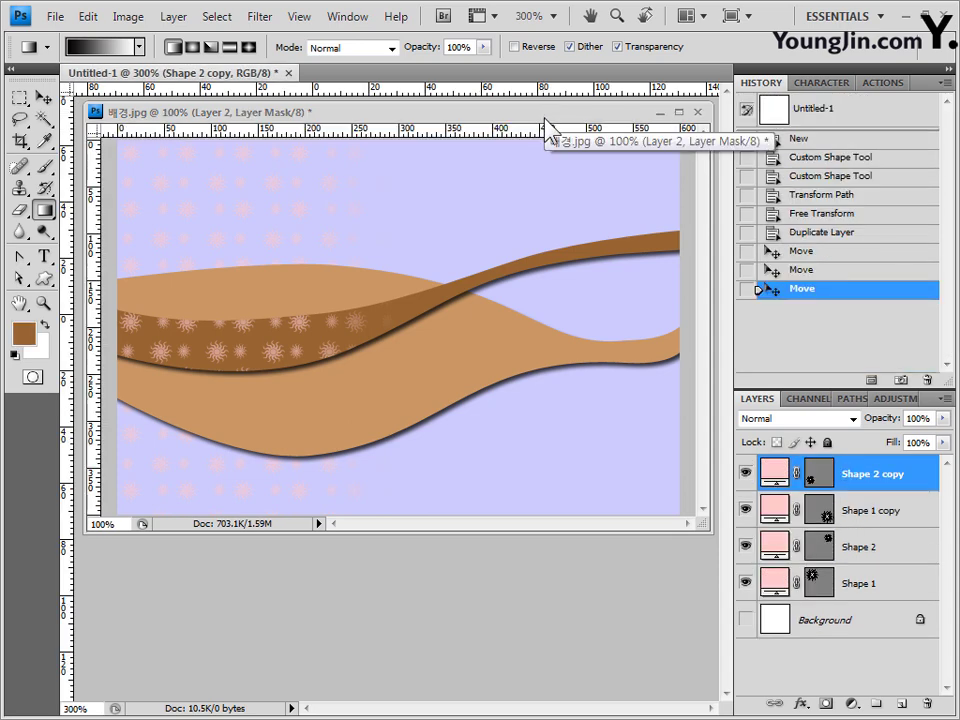
{"action": "left_click", "coordinate": [545, 118]}
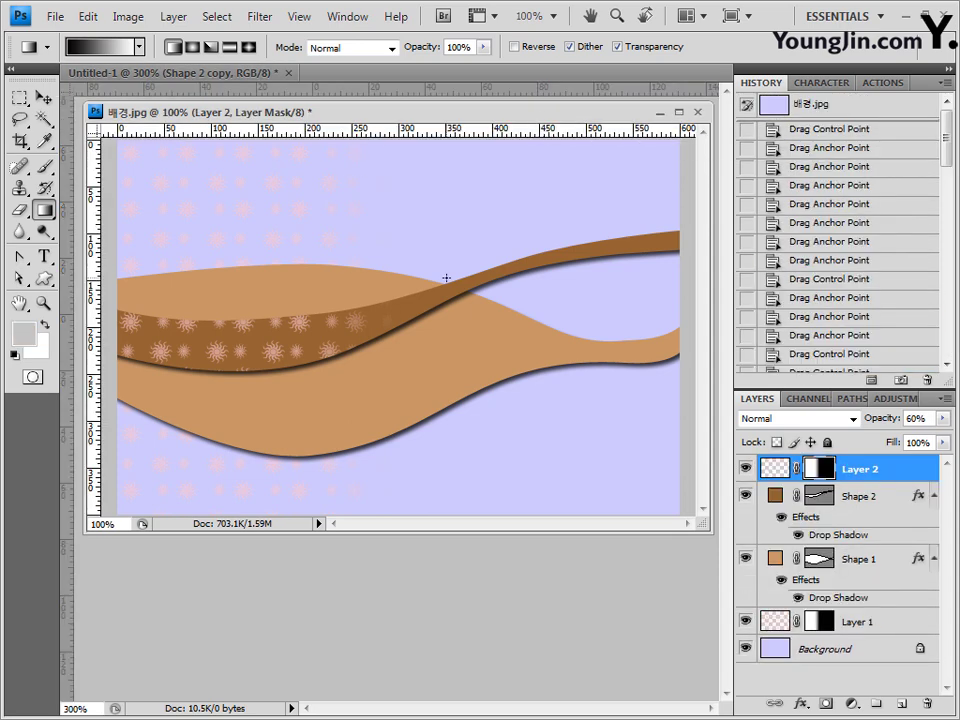
Step: Close the open documents and create a new 600 × 400 pixel RGB document in its own floating window
{"action": "left_click", "coordinate": [426, 82]}
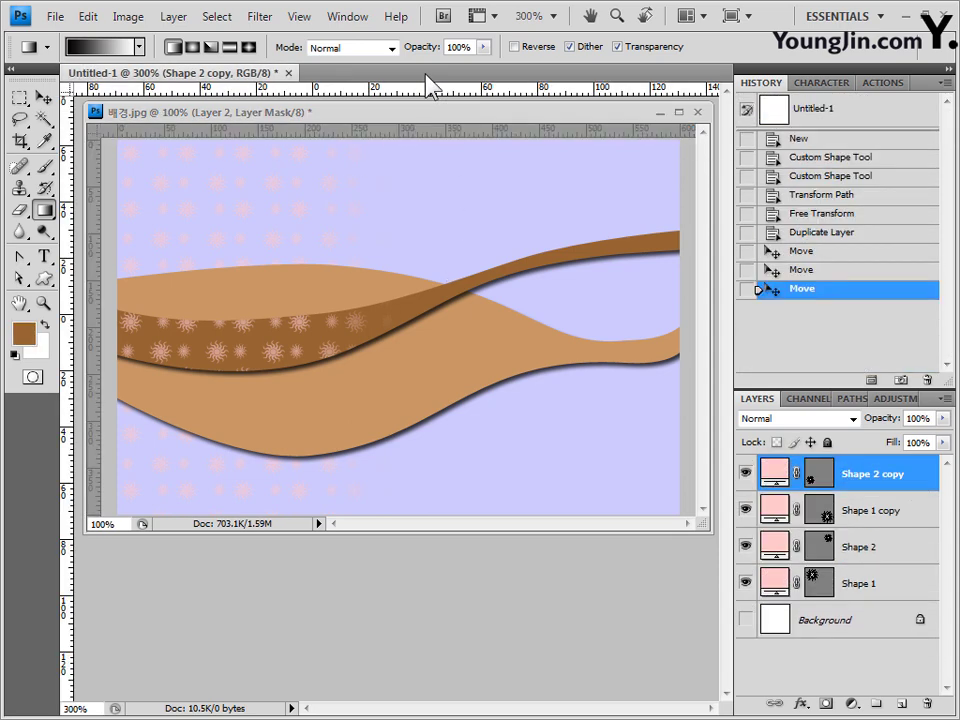
{"action": "left_click", "coordinate": [289, 73]}
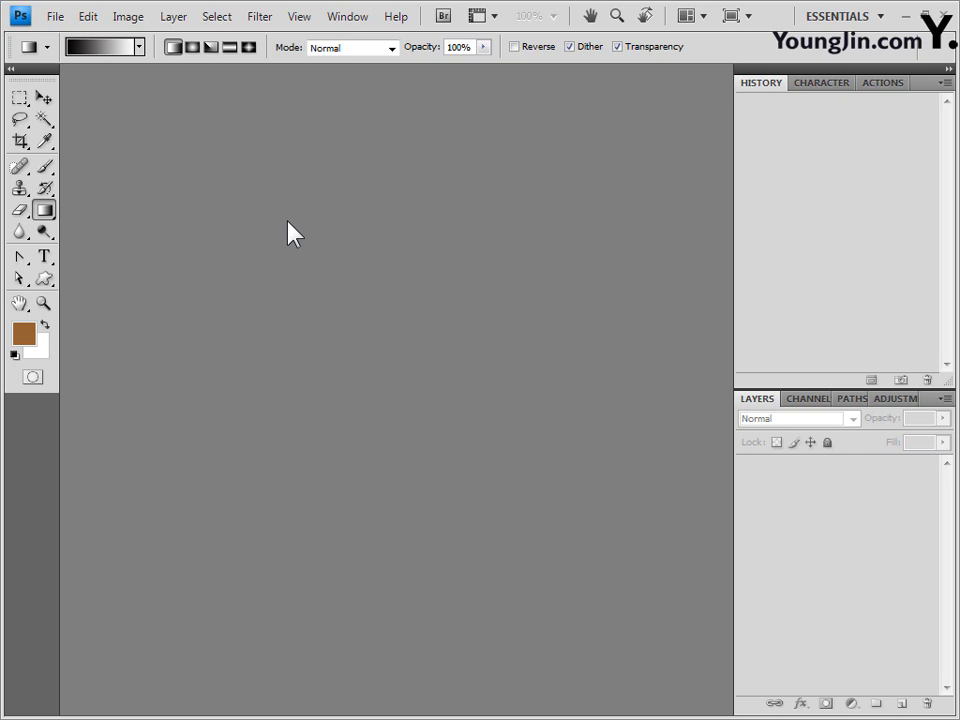
{"action": "key", "text": "ctrl+n"}
{"action": "double_click", "coordinate": [373, 257]}
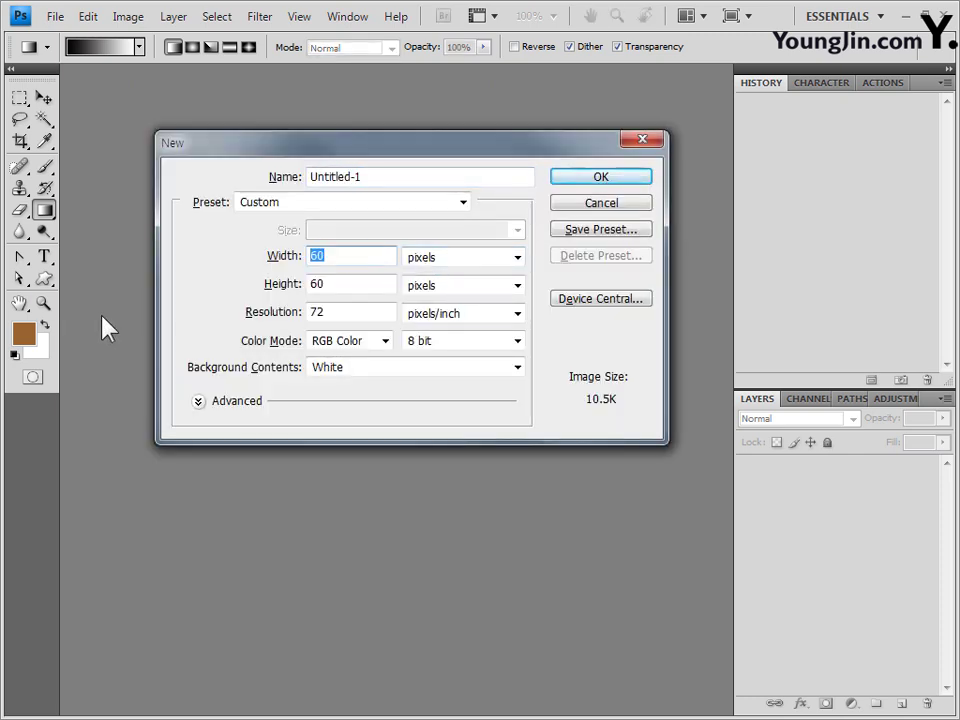
{"action": "type", "text": "600"}
{"action": "key", "text": "Tab"}
{"action": "key", "text": "Tab"}
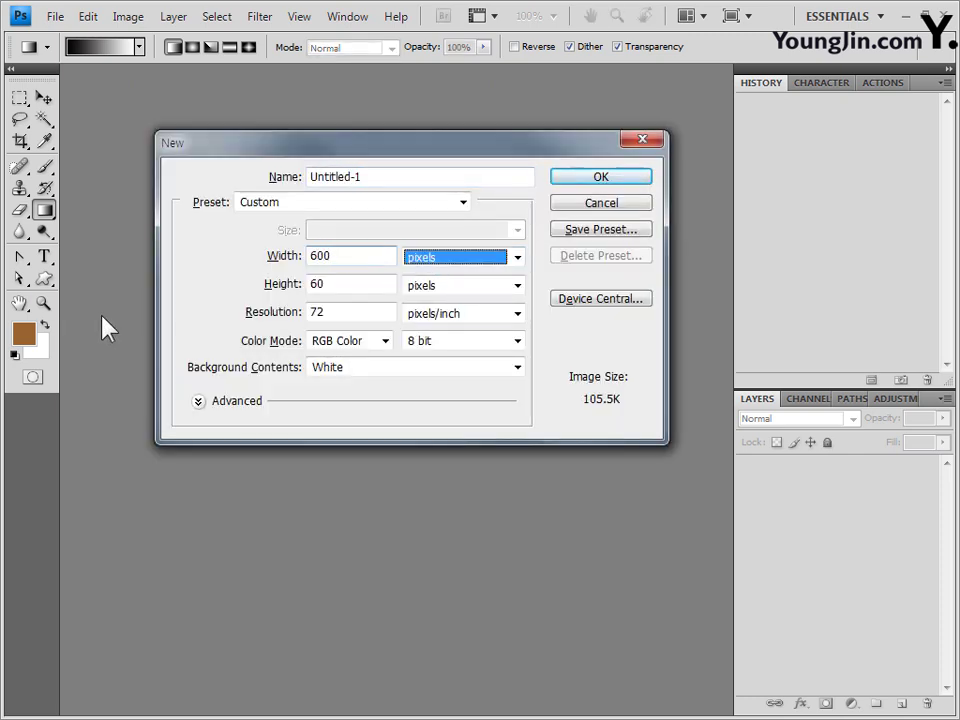
{"action": "type", "text": "400"}
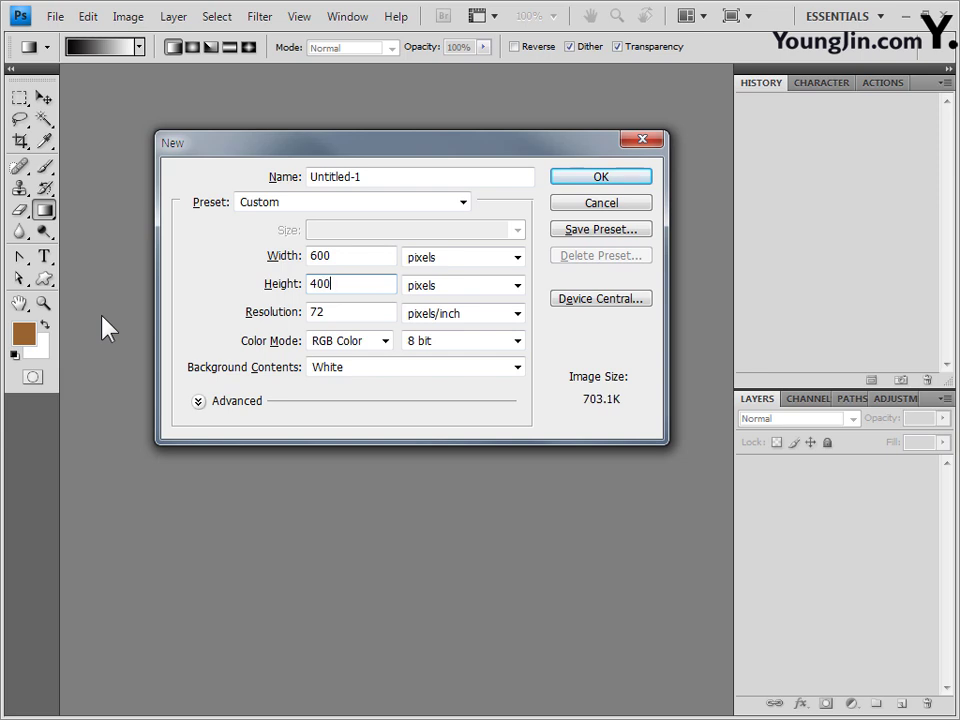
{"action": "left_click", "coordinate": [630, 180]}
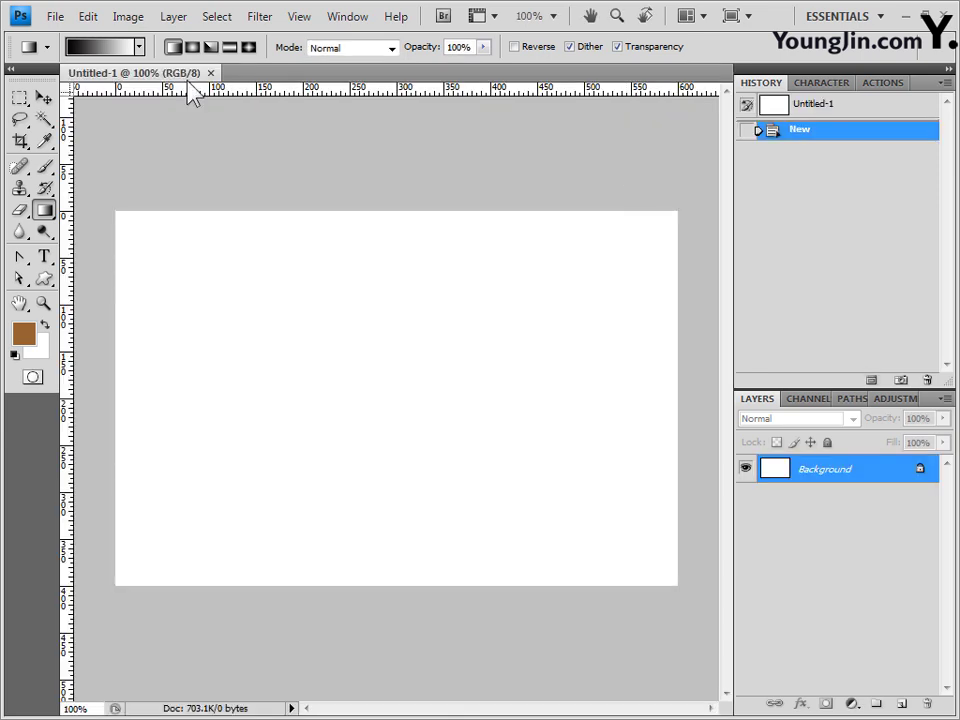
{"action": "left_click_drag", "start_coordinate": [187, 80], "coordinate": [202, 147]}
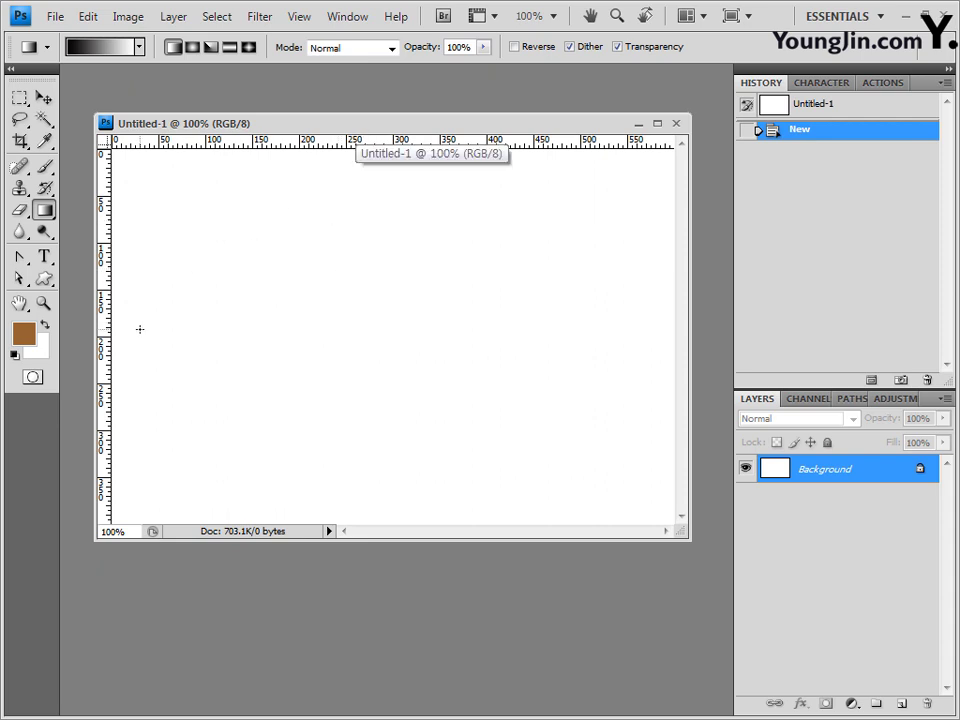
Step: Replace the custom shapes with the Banners and Awards set and choose its first banner shape
{"action": "left_click", "coordinate": [45, 280]}
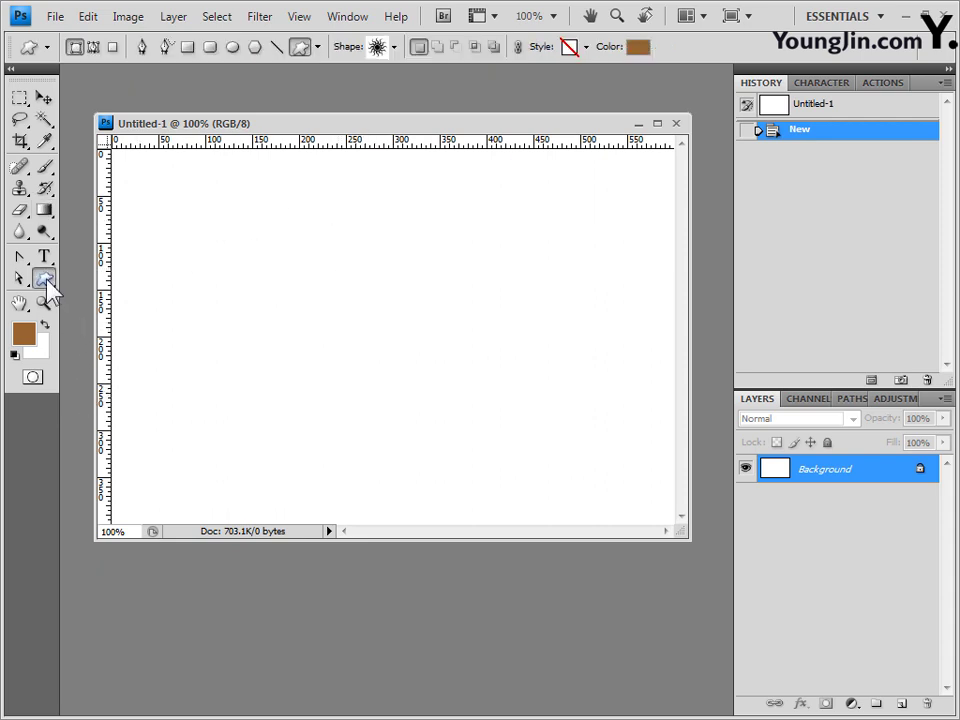
{"action": "left_click", "coordinate": [396, 48]}
{"action": "left_click", "coordinate": [530, 79]}
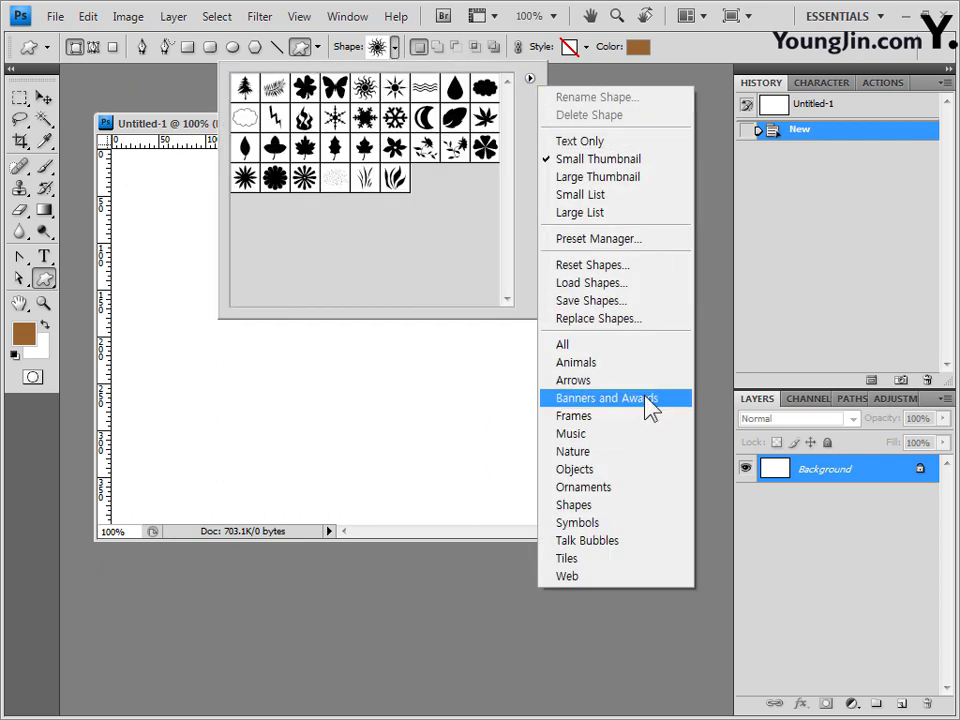
{"action": "left_click", "coordinate": [650, 400]}
{"action": "left_click", "coordinate": [430, 289]}
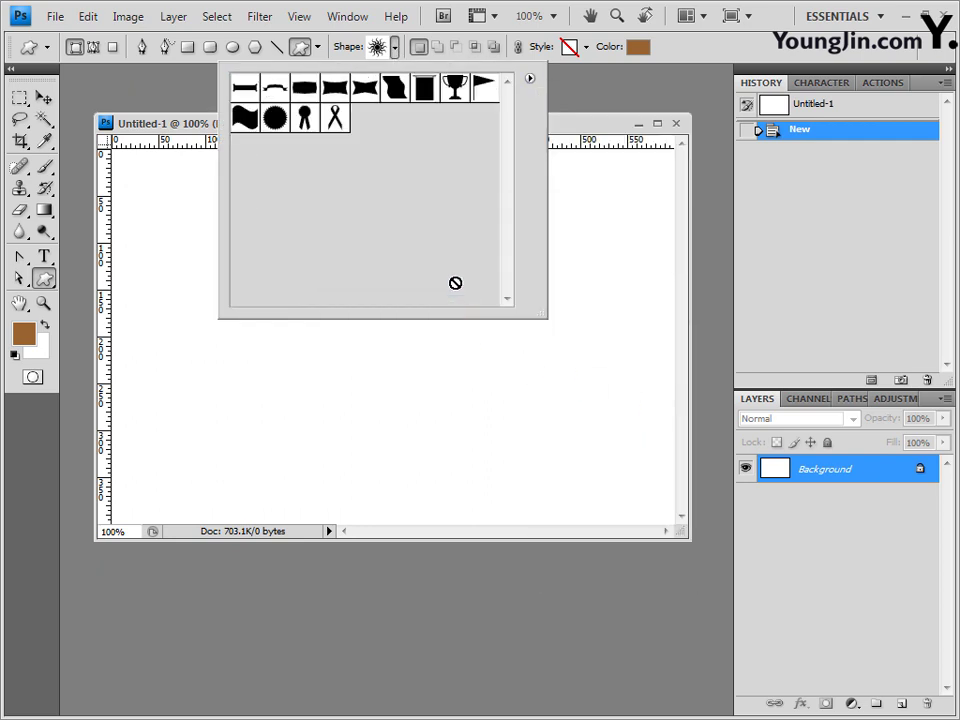
{"action": "left_click", "coordinate": [238, 90]}
{"action": "left_click", "coordinate": [185, 135]}
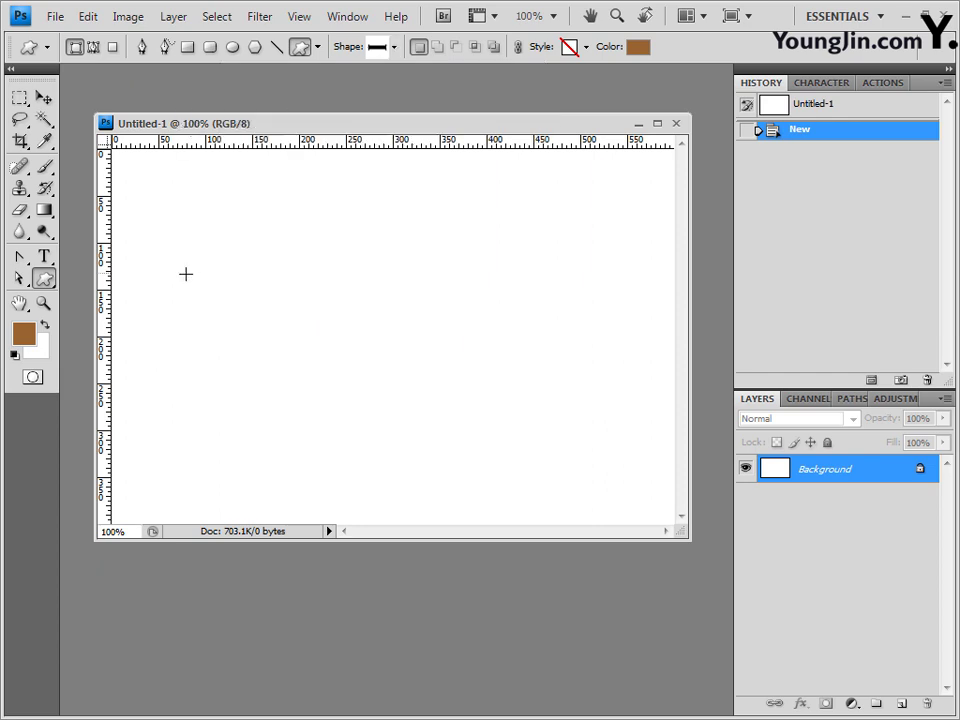
Step: Draw a banner about 135 × 50 px in the canvas's upper-left area and set its fill color to #009933
{"action": "left_click_drag", "start_coordinate": [160, 250], "coordinate": [288, 297]}
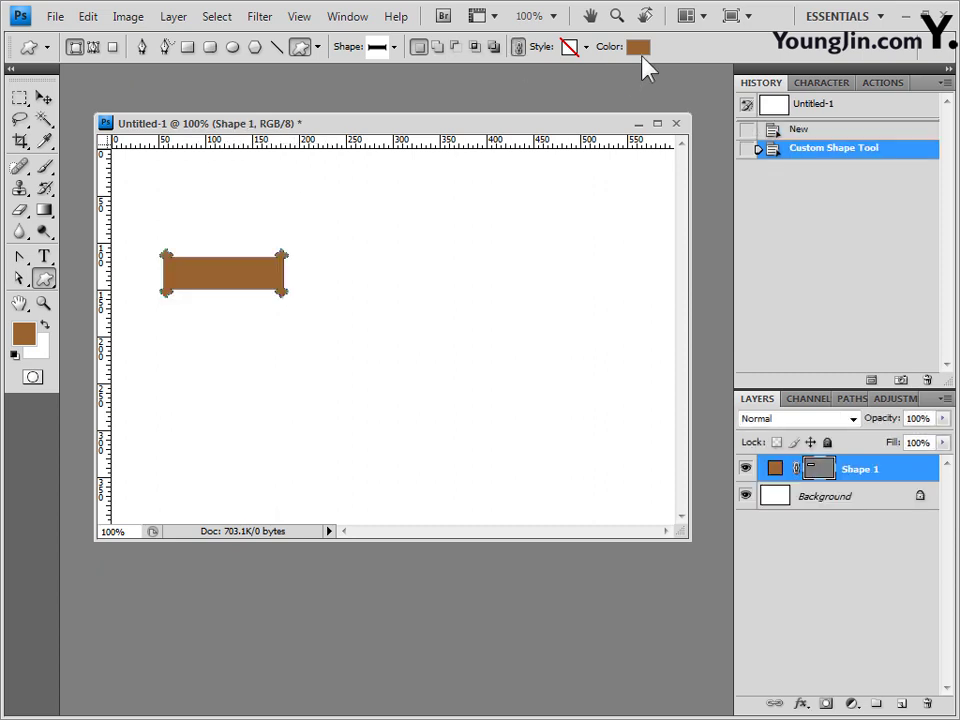
{"action": "left_click", "coordinate": [638, 48]}
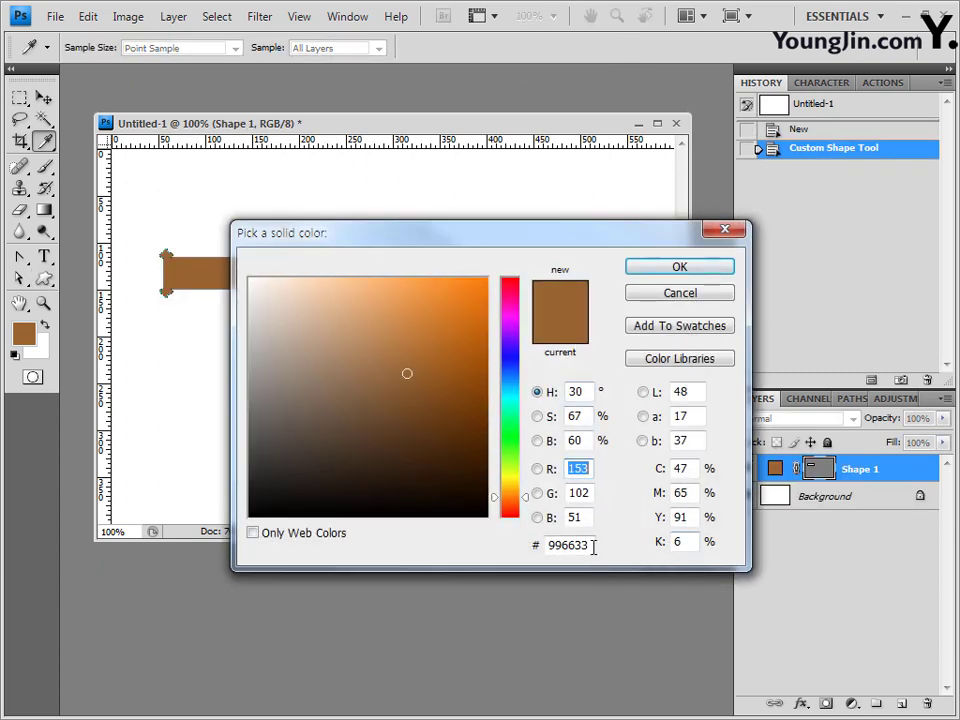
{"action": "type", "text": "009933"}
{"action": "left_click", "coordinate": [686, 268]}
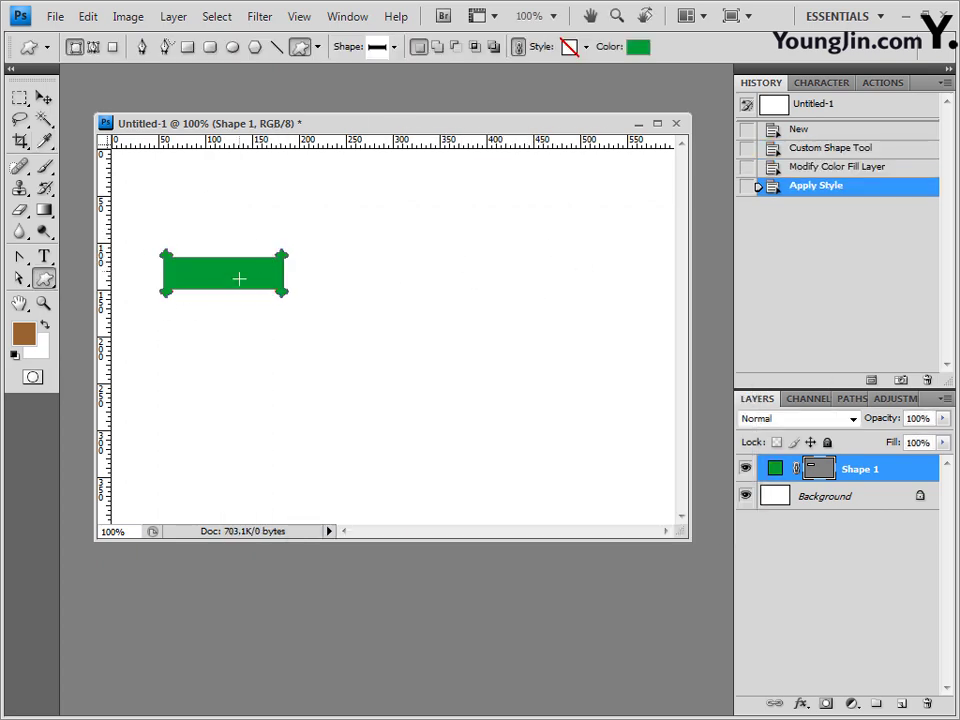
Step: Move the green banner down to about X 116, Y 184.5 px and widen it to about 165 px with Free Transform
{"action": "key", "text": "ctrl+t"}
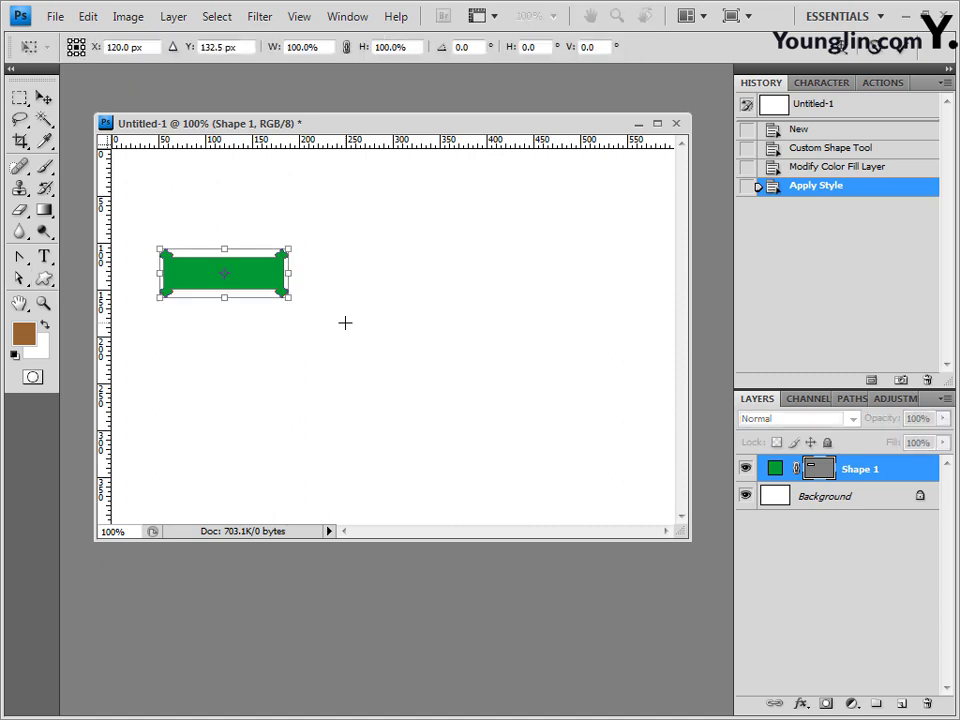
{"action": "left_click_drag", "start_coordinate": [224, 272], "coordinate": [220, 322]}
{"action": "left_click_drag", "start_coordinate": [285, 322], "coordinate": [302, 324]}
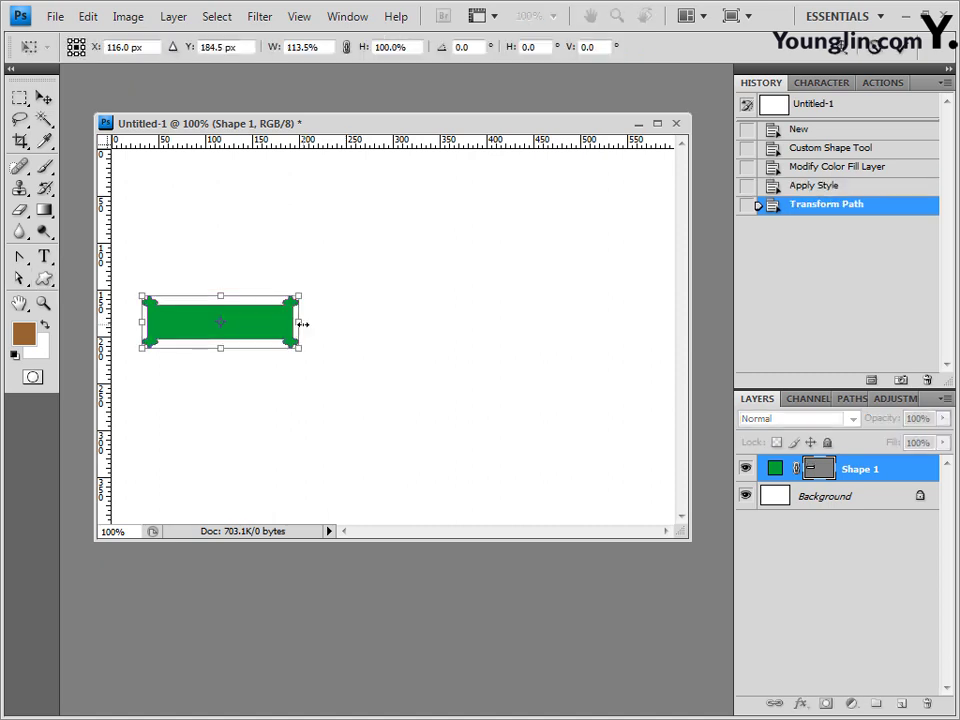
{"action": "key", "text": "Return"}
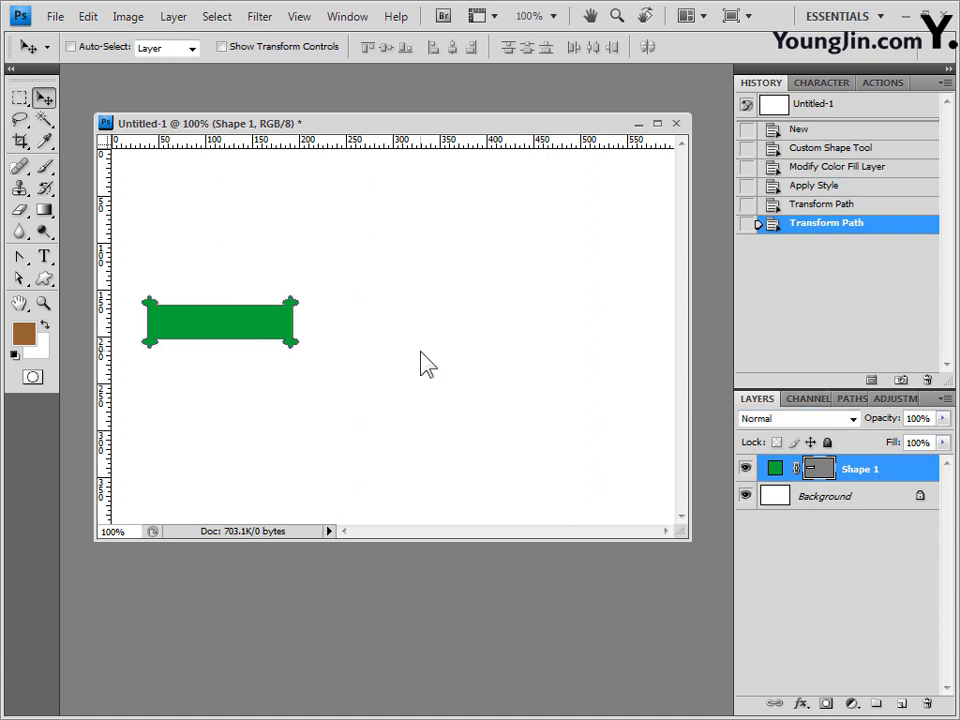
Step: Add an Inner Glow effect with the default settings to the green banner's layer
{"action": "left_click", "coordinate": [800, 703]}
{"action": "left_click", "coordinate": [800, 562]}
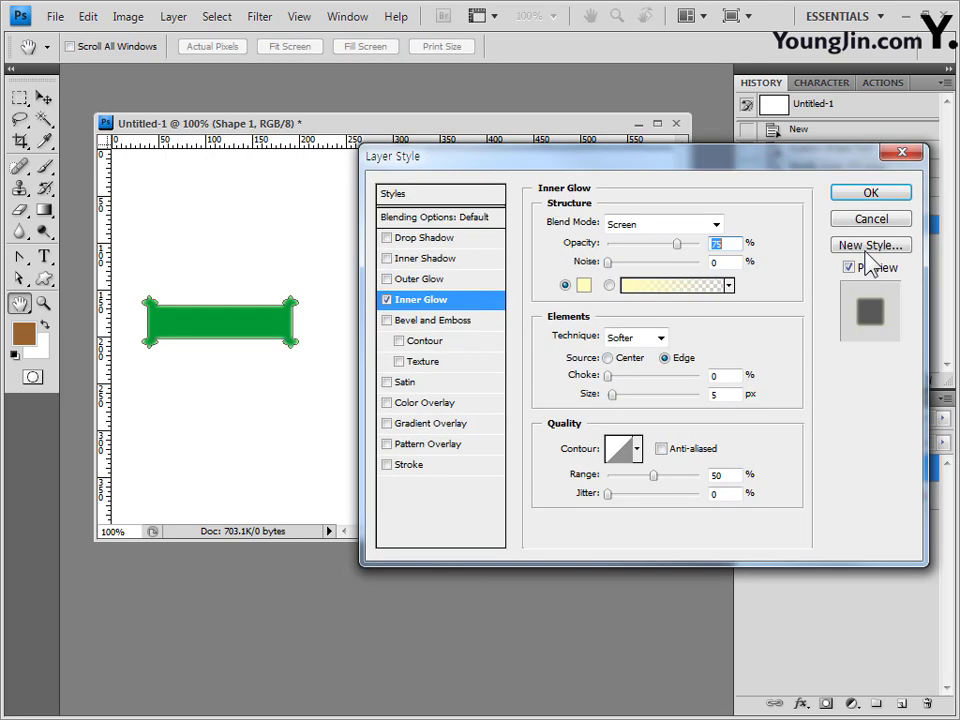
{"action": "left_click", "coordinate": [876, 192]}
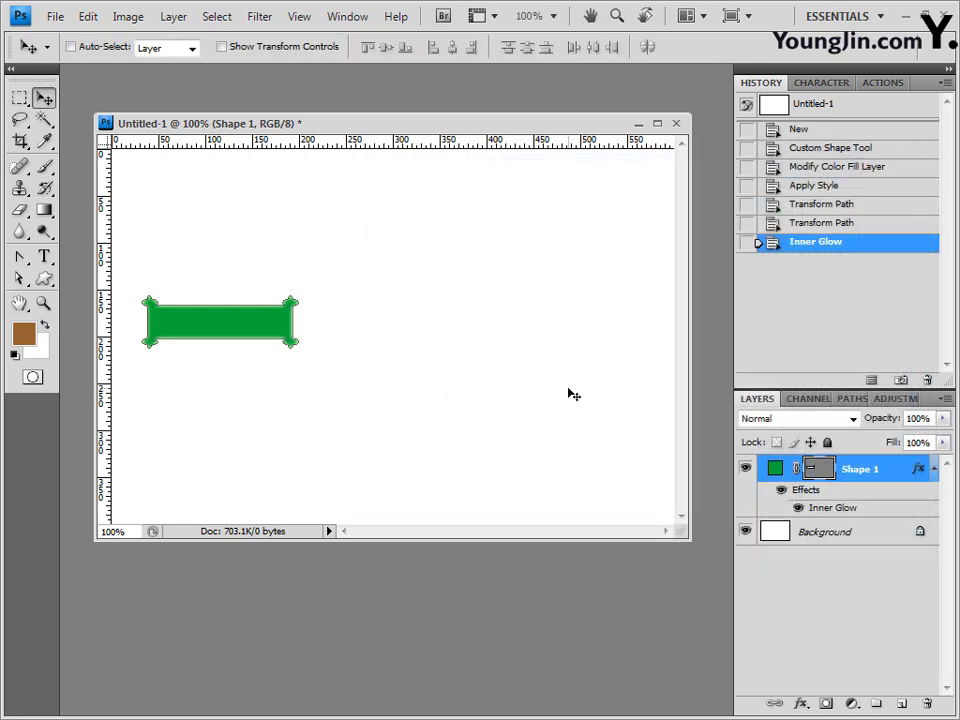
Step: Duplicate the green banner twice, place the copies to its right in one row and nudge them to adjust the spacing
{"action": "key", "text": "ctrl+j"}
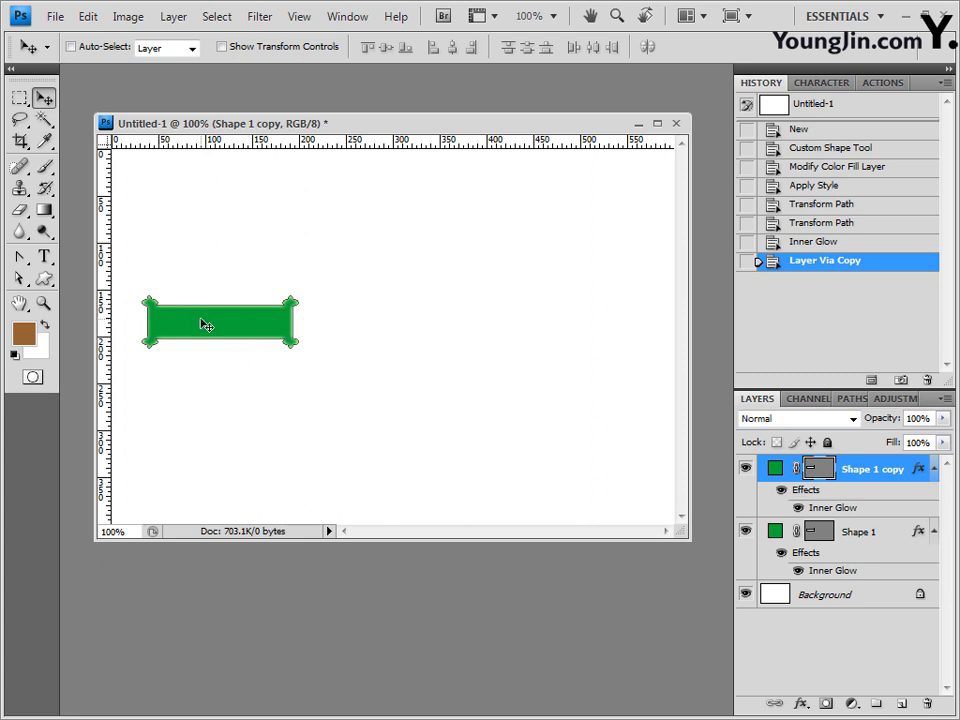
{"action": "left_click_drag", "start_coordinate": [205, 325], "coordinate": [388, 339]}
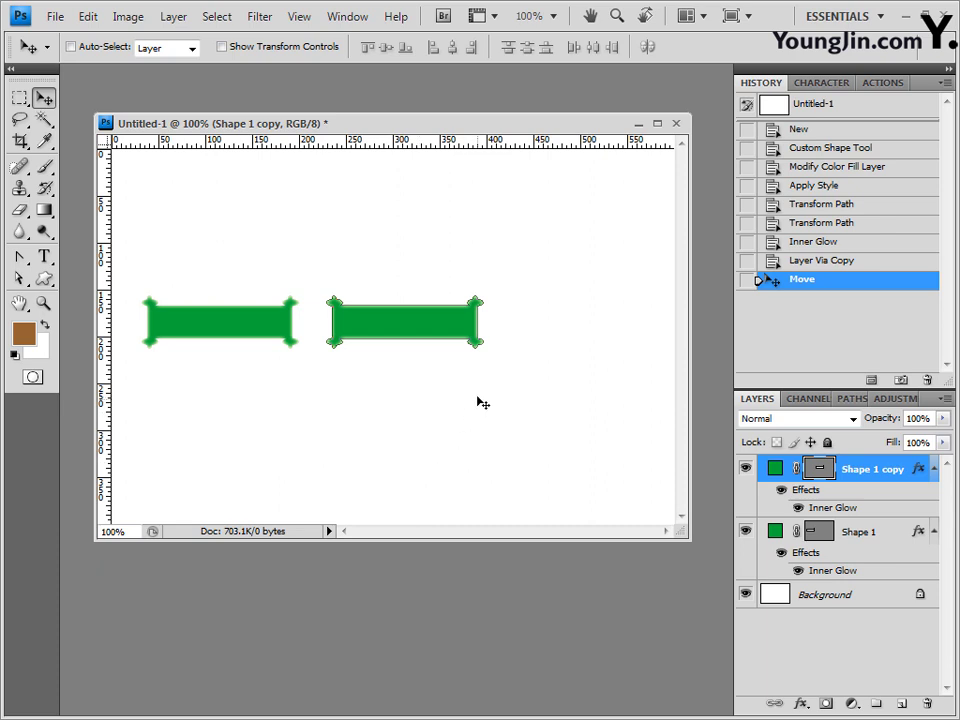
{"action": "key", "text": "ctrl+j"}
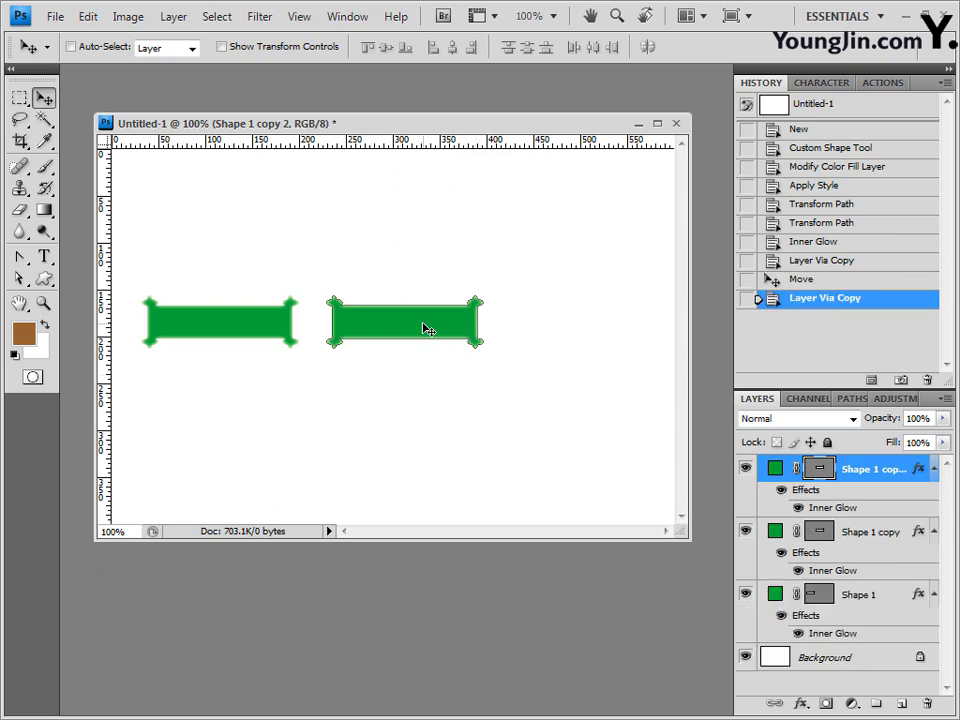
{"action": "left_click_drag", "start_coordinate": [440, 328], "coordinate": [594, 320]}
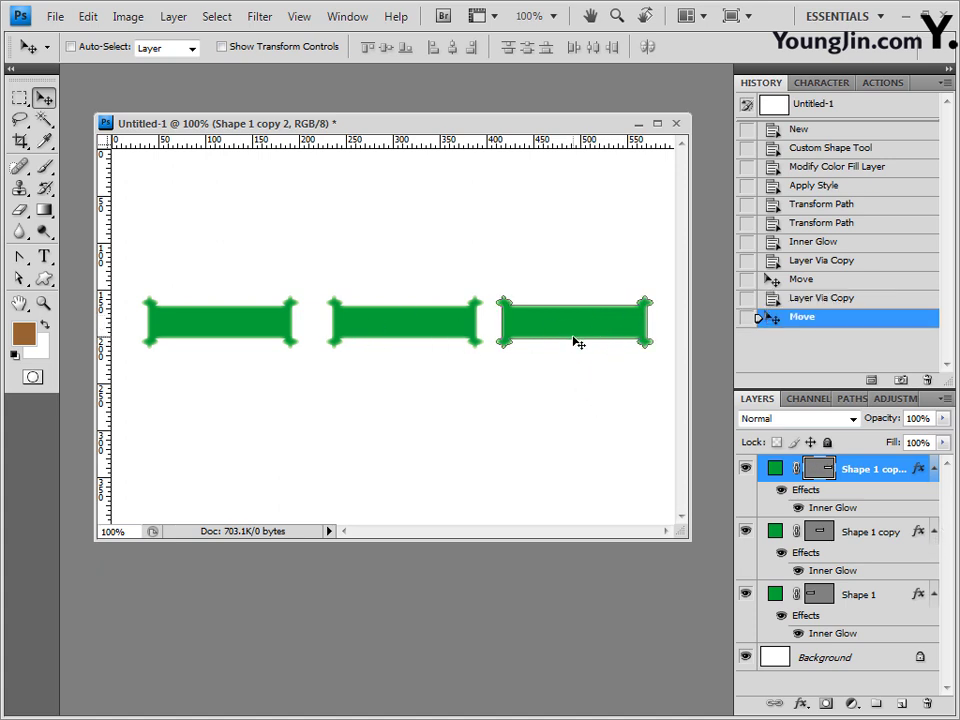
{"action": "left_click", "coordinate": [836, 532]}
{"action": "key", "text": "Left"}
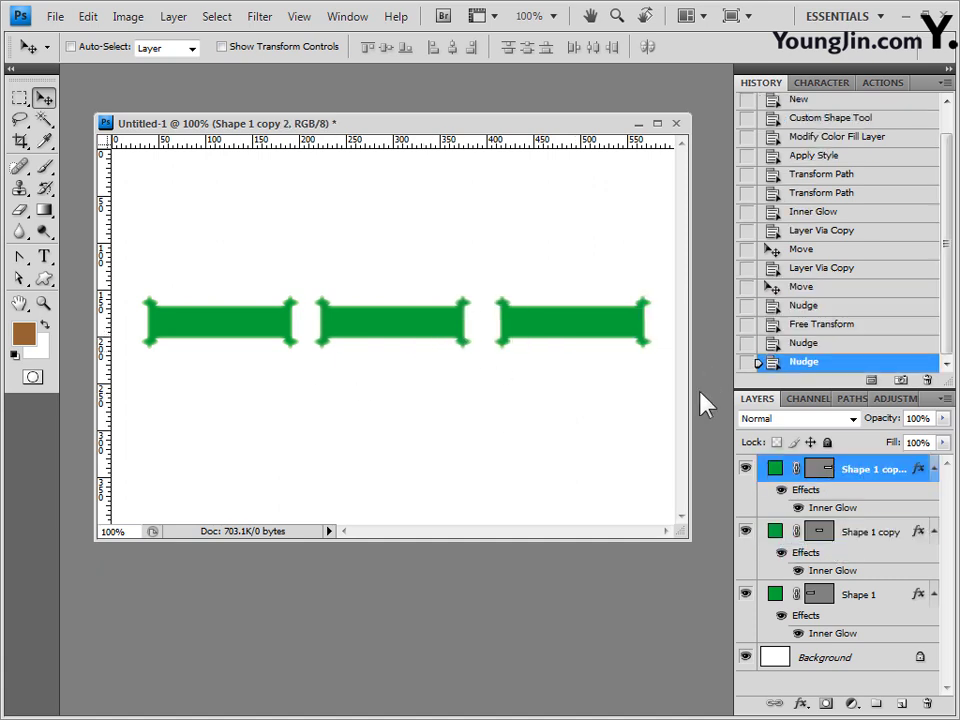
Step: Change the middle banner's fill color to #6666cc
{"action": "left_click", "coordinate": [824, 532]}
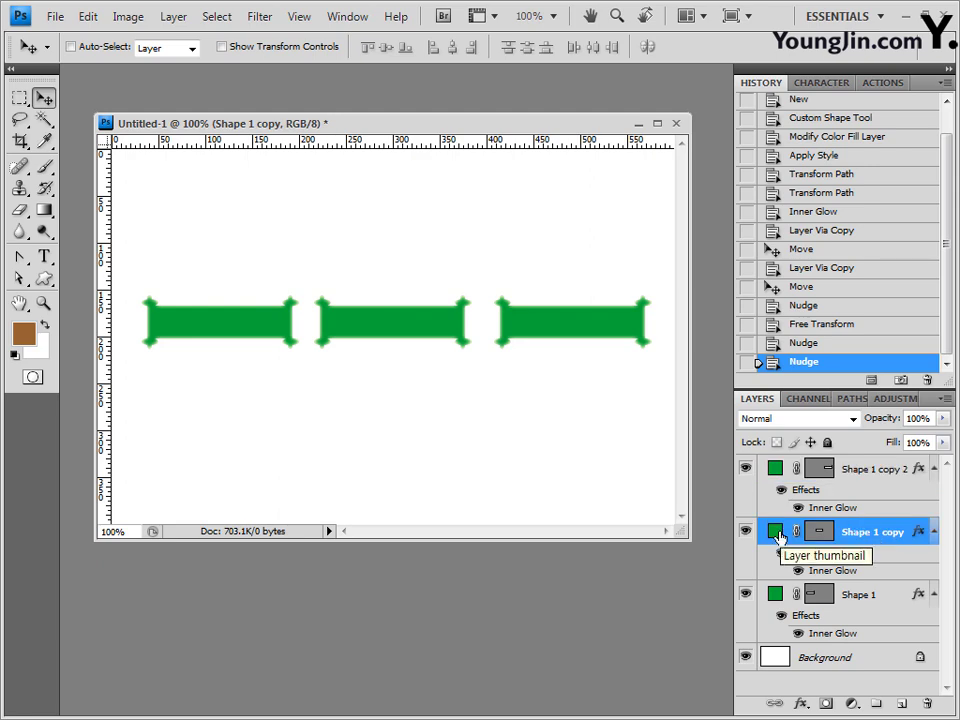
{"action": "double_click", "coordinate": [778, 537]}
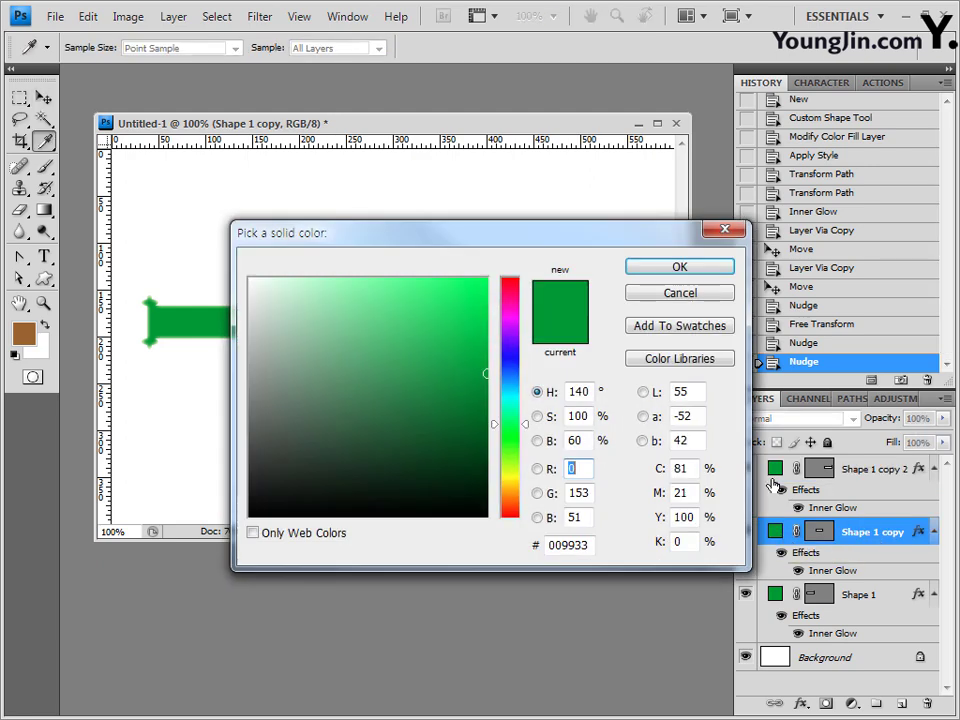
{"action": "double_click", "coordinate": [579, 545]}
{"action": "type", "text": "6666cc"}
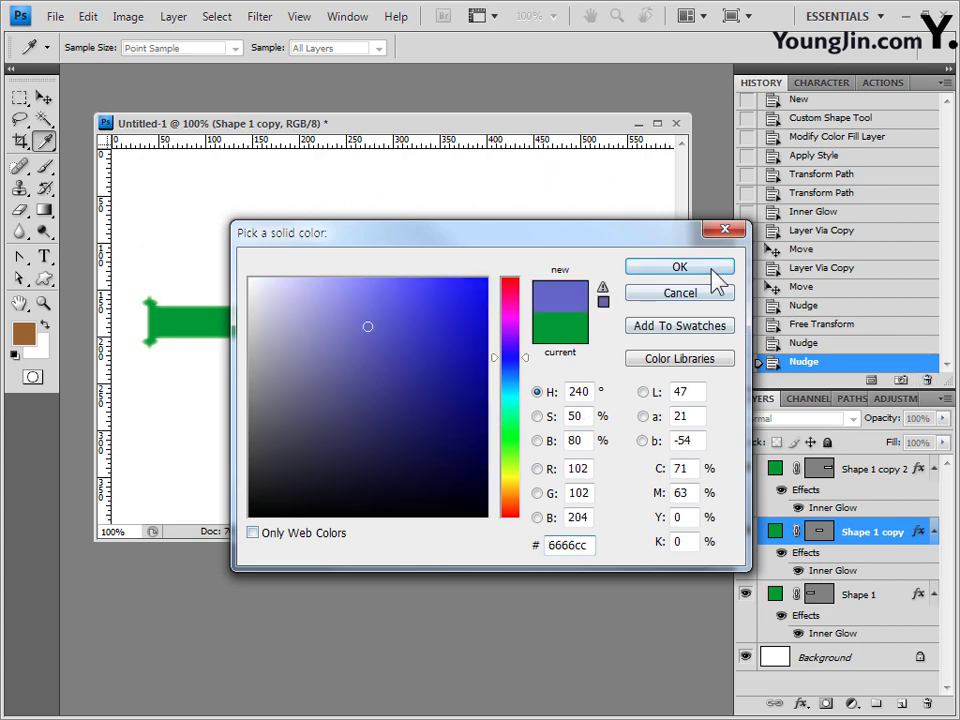
{"action": "left_click", "coordinate": [714, 268]}
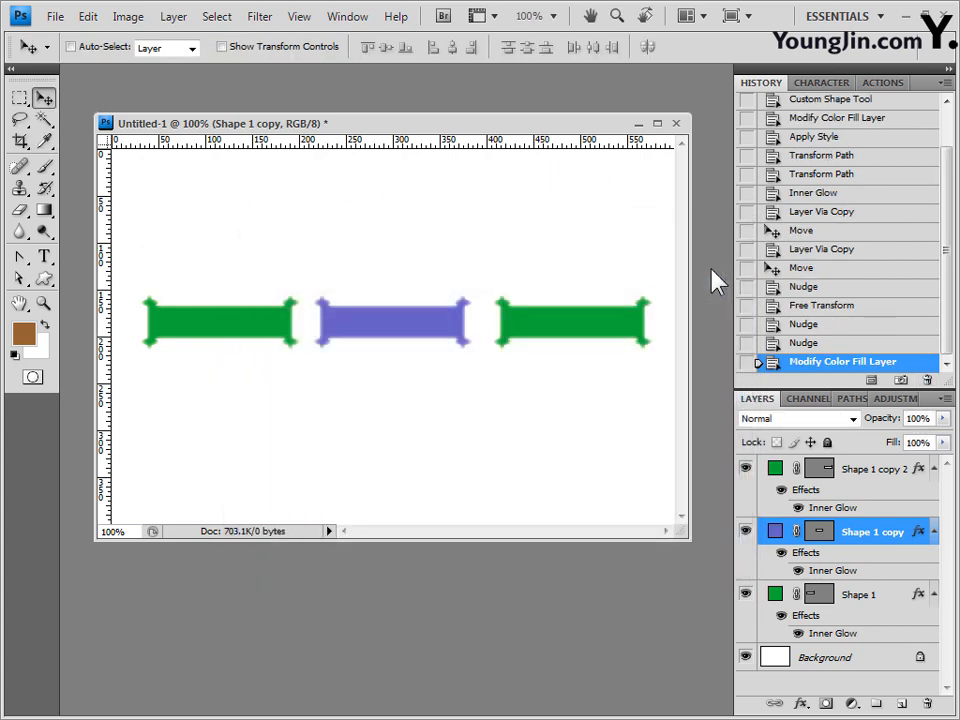
Step: Select the topmost banner layer and set the Type tool to the 굴림 font at 17 pt
{"action": "left_click", "coordinate": [44, 258]}
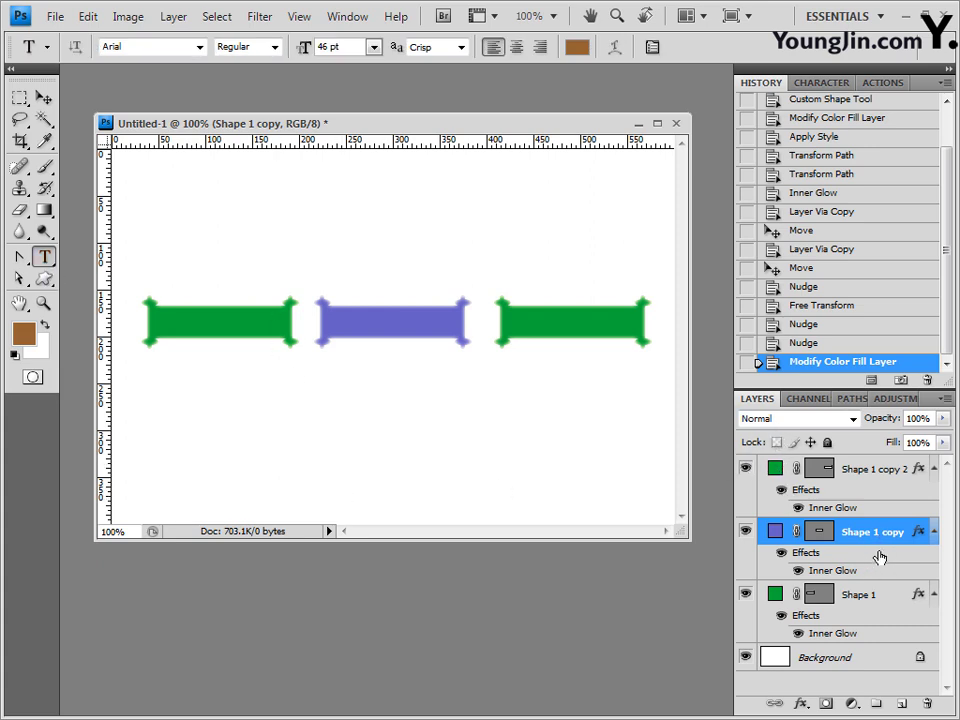
{"action": "left_click", "coordinate": [870, 472]}
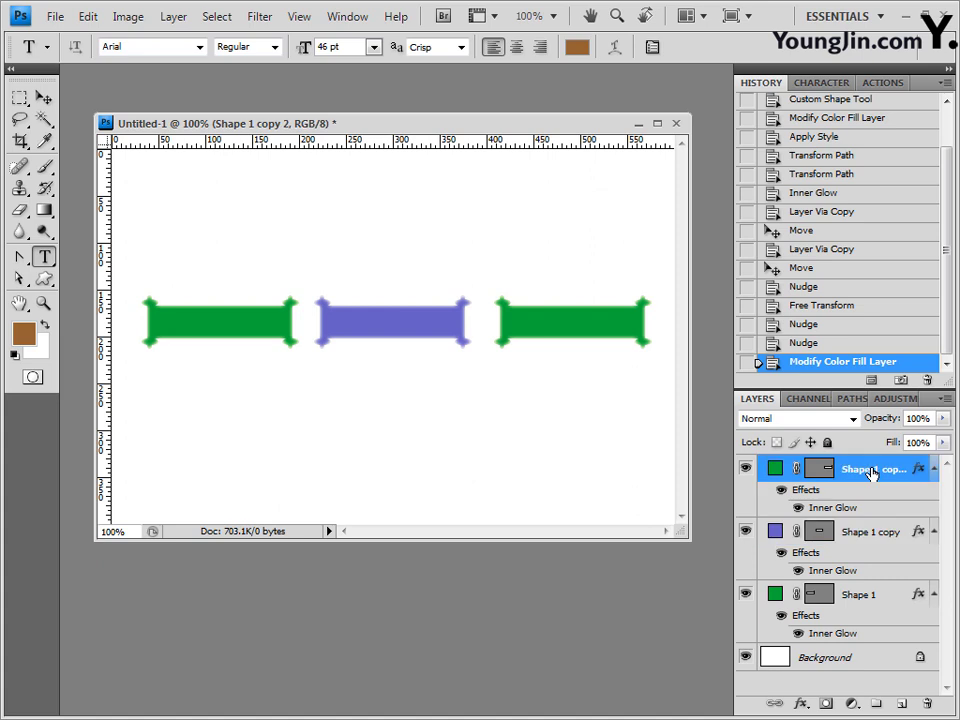
{"action": "left_click", "coordinate": [172, 50]}
{"action": "type", "text": "굴림"}
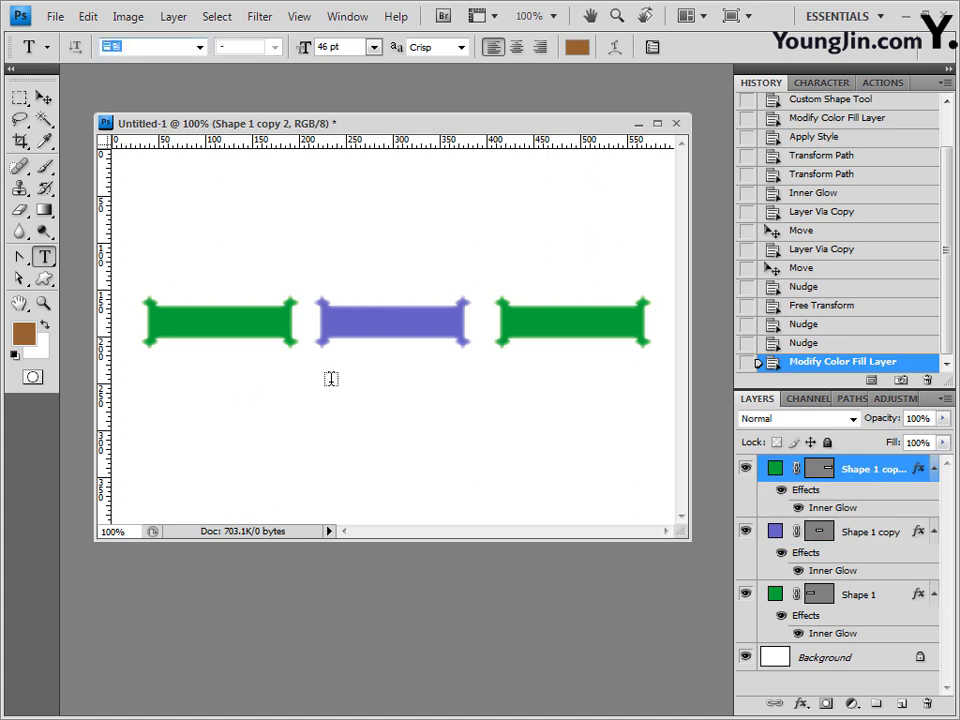
{"action": "left_click", "coordinate": [360, 46]}
{"action": "left_click_drag", "start_coordinate": [353, 46], "coordinate": [302, 49]}
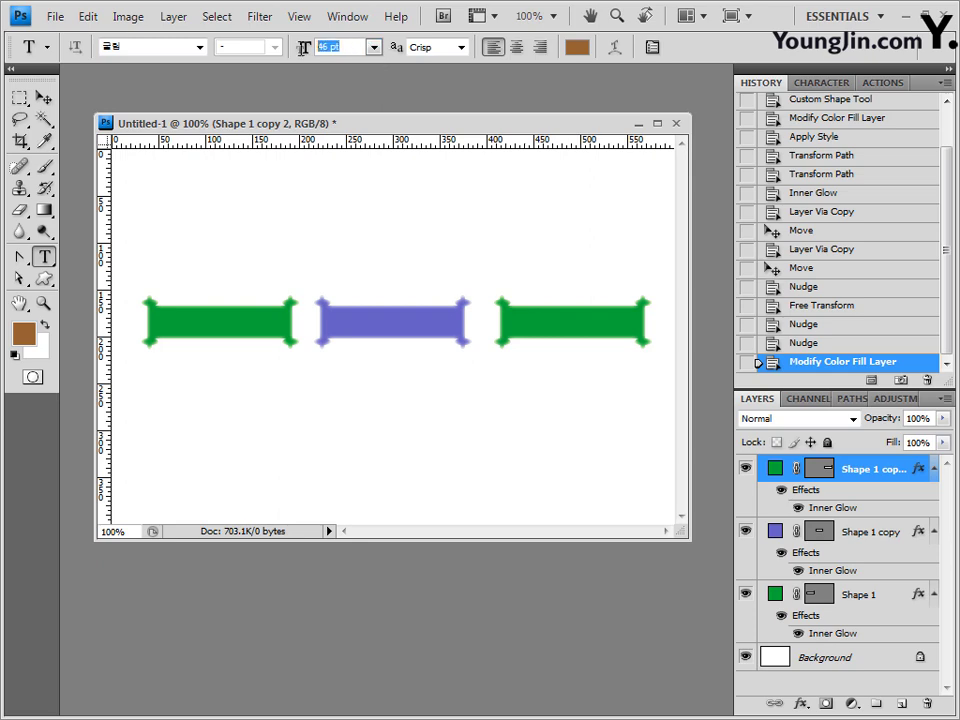
{"action": "type", "text": "17"}
{"action": "key", "text": "Return"}
Step: Add the label 매장소개 on the left green banner, using centered text in color #ffffcc
{"action": "left_click", "coordinate": [577, 47]}
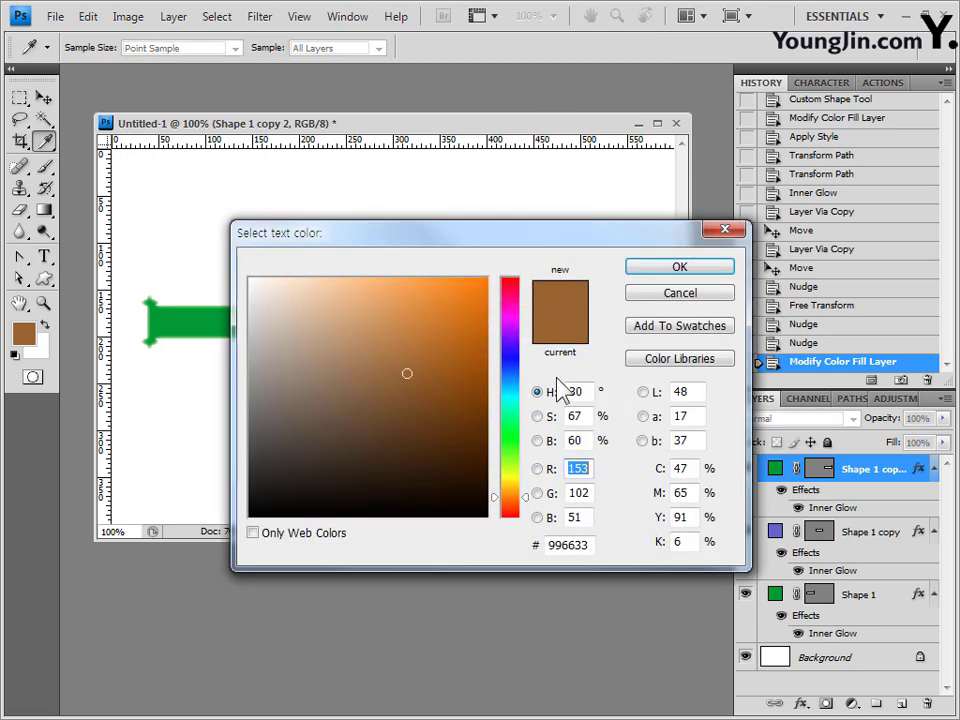
{"action": "type", "text": "ffffcc"}
{"action": "key", "text": "Return"}
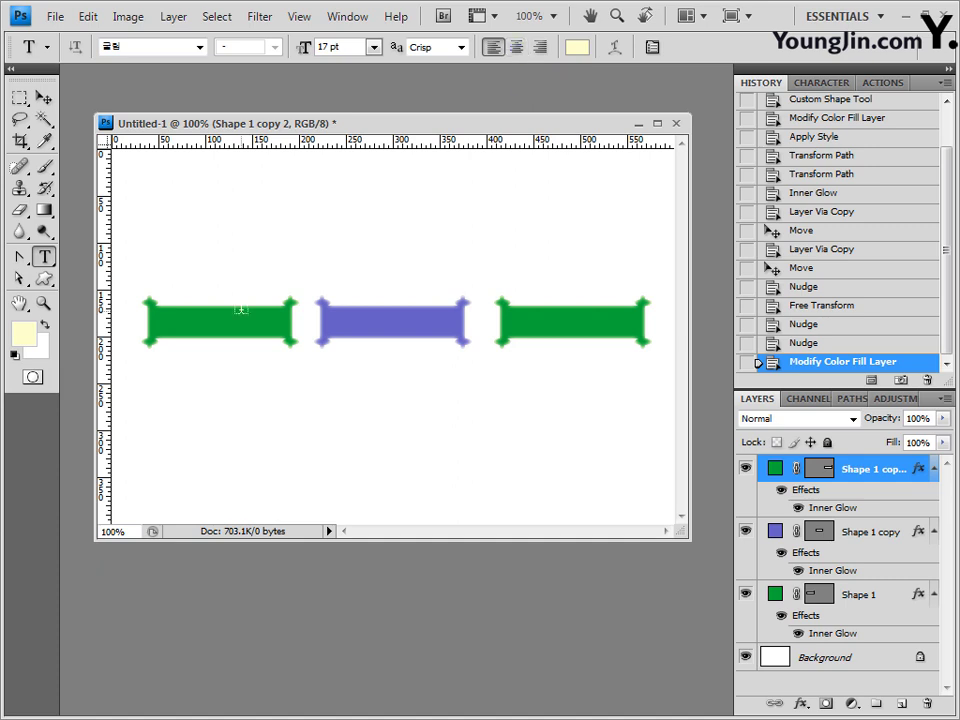
{"action": "left_click", "coordinate": [519, 52]}
{"action": "left_click", "coordinate": [187, 325]}
{"action": "key", "text": "ctrl+v"}
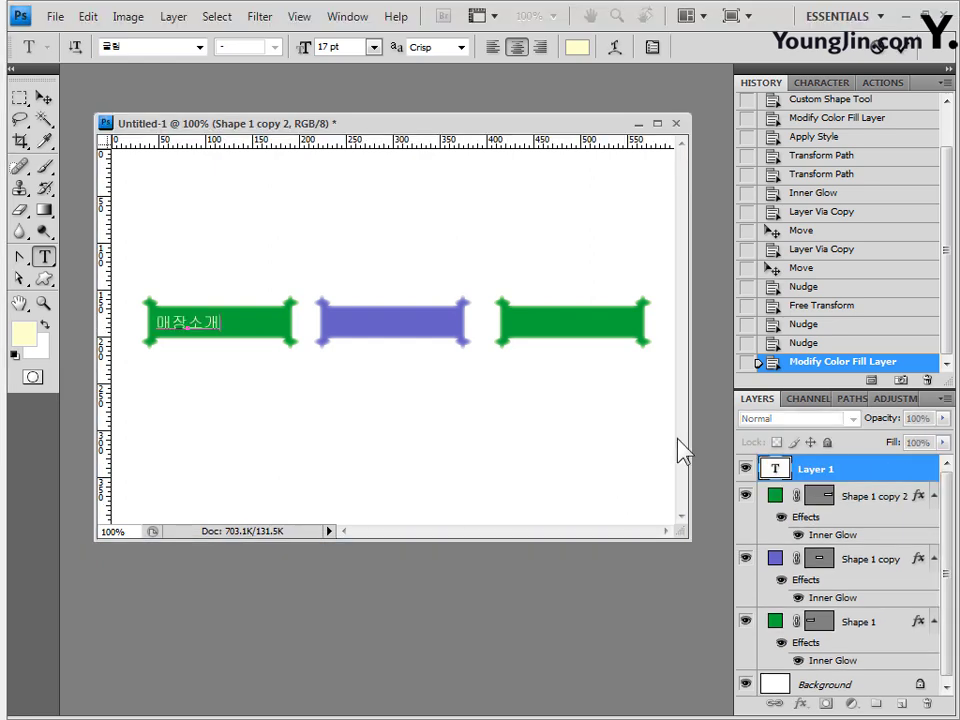
{"action": "left_click", "coordinate": [853, 469]}
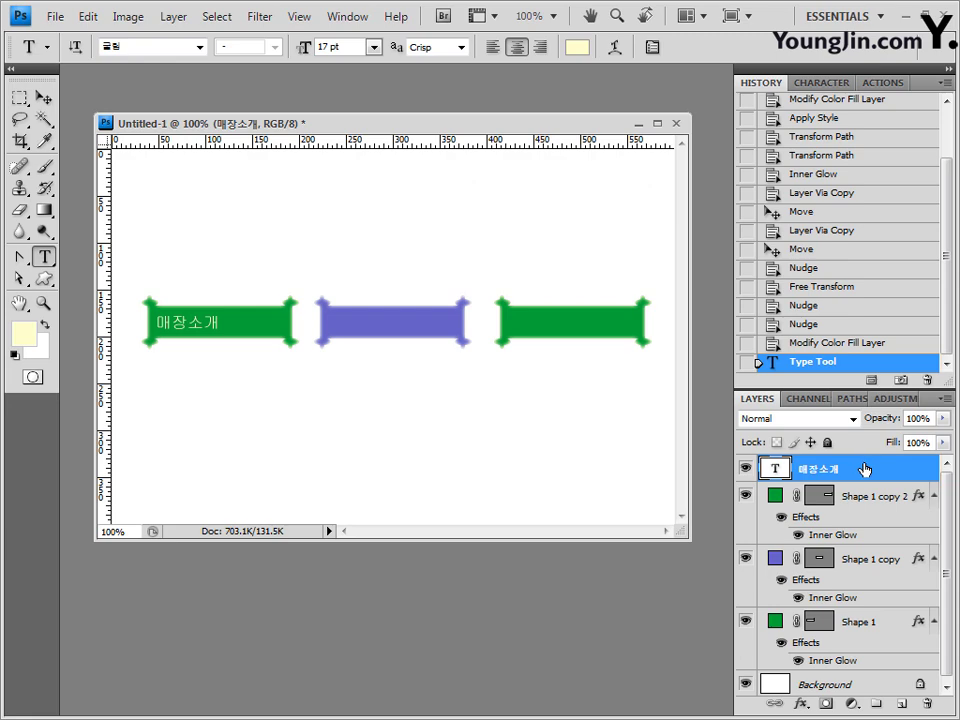
Step: Add a 2 px Stroke effect in color #330000 to the 매장소개 text layer
{"action": "left_click", "coordinate": [801, 704]}
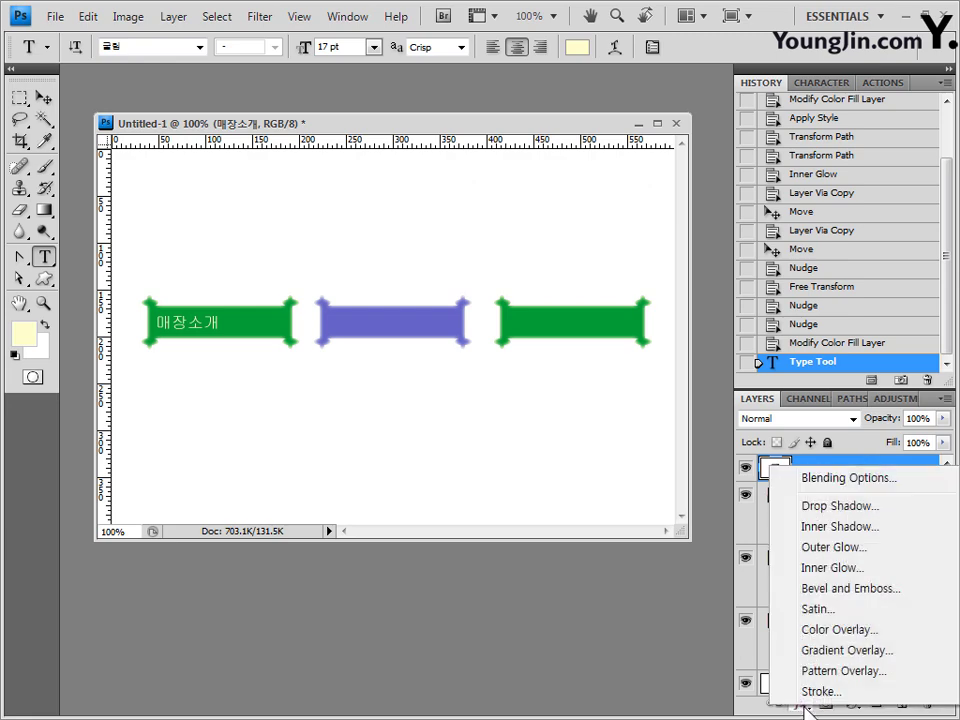
{"action": "left_click", "coordinate": [814, 697]}
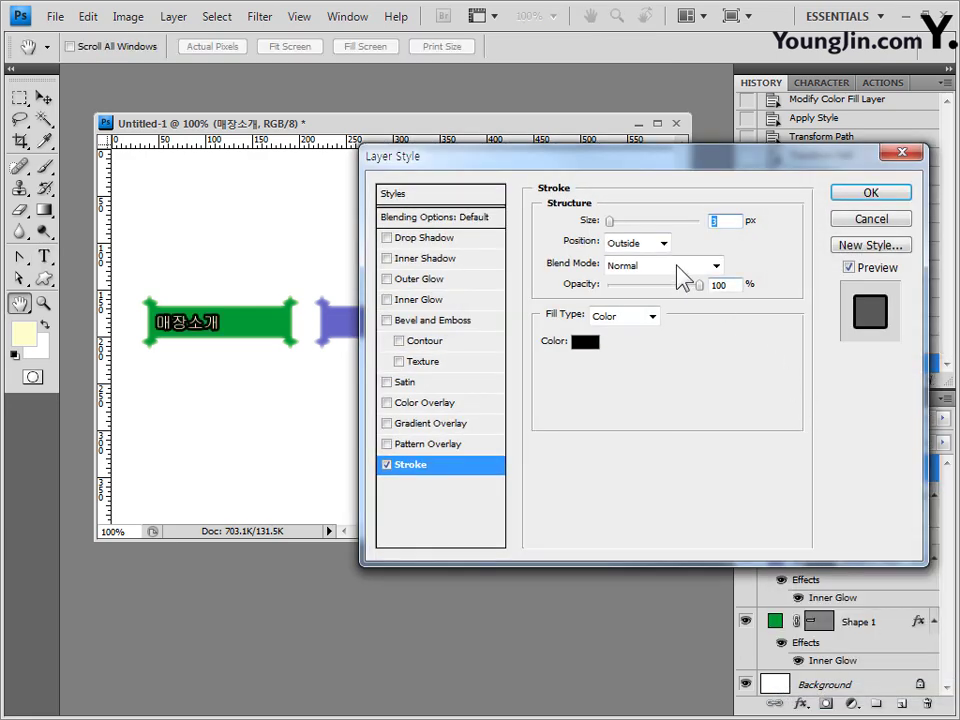
{"action": "type", "text": "2"}
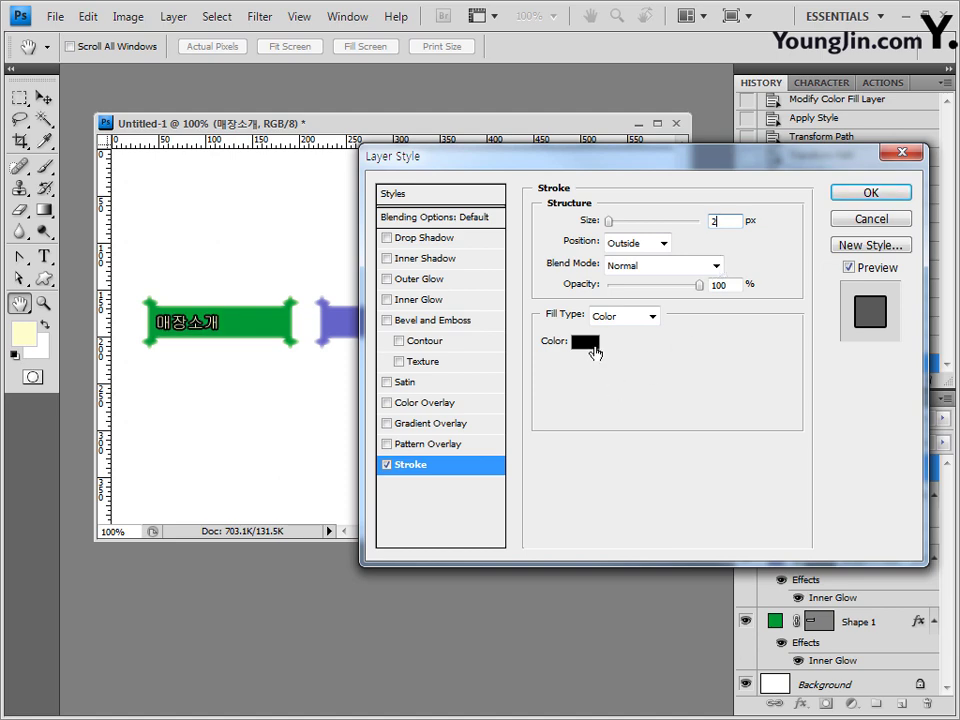
{"action": "left_click", "coordinate": [591, 346]}
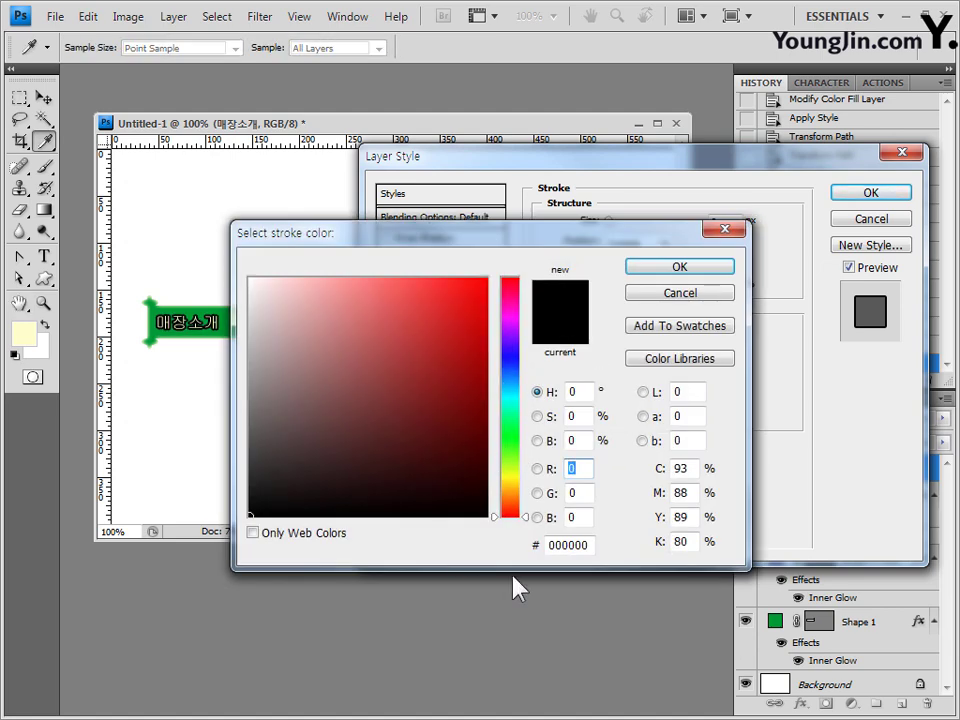
{"action": "left_click", "coordinate": [568, 545]}
{"action": "type", "text": "330000"}
{"action": "left_click", "coordinate": [710, 268]}
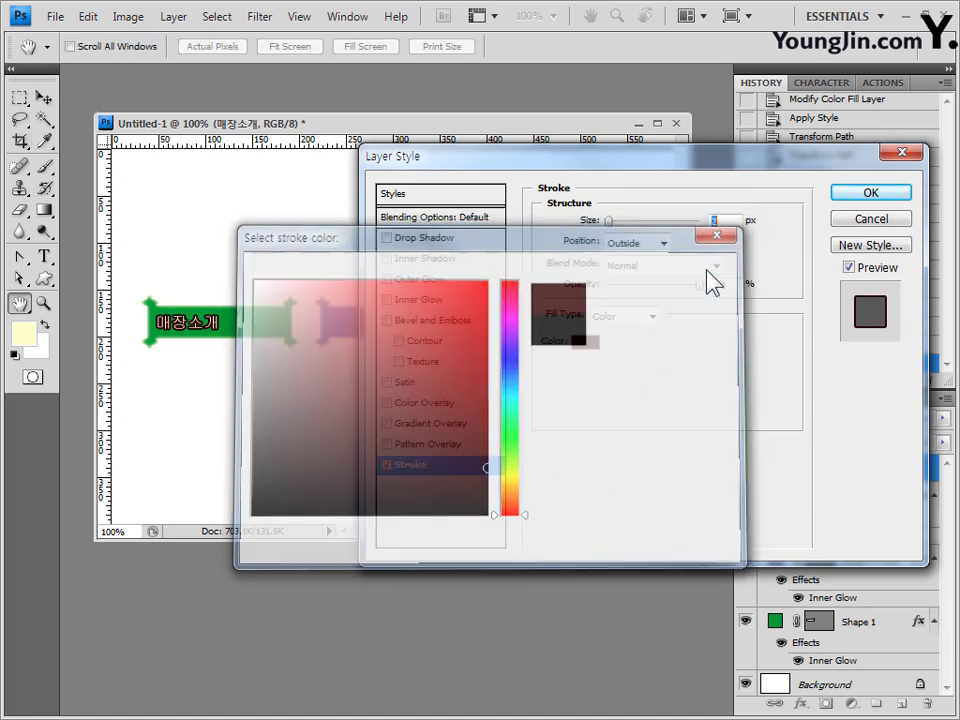
{"action": "left_click", "coordinate": [870, 193]}
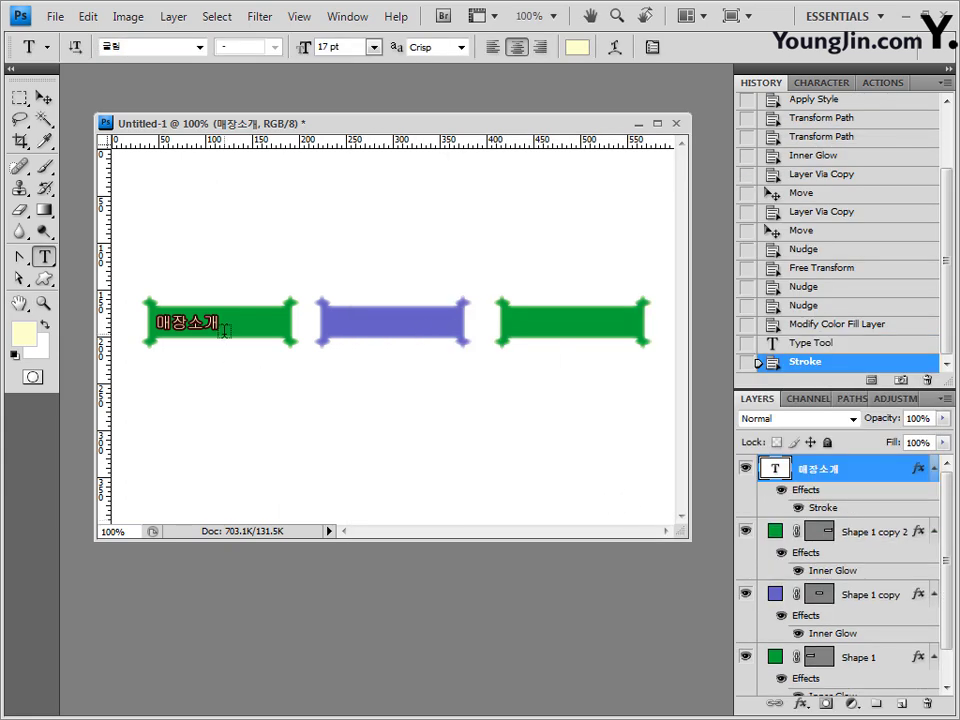
Step: Nudge the 매장소개 label to the right and align its horizontal center with the left green banner
{"action": "left_click", "coordinate": [47, 100]}
{"action": "key", "text": "Right"}
{"action": "key", "text": "Right"}
{"action": "key", "text": "Right"}
{"action": "key", "text": "Right"}
{"action": "key", "text": "Right"}
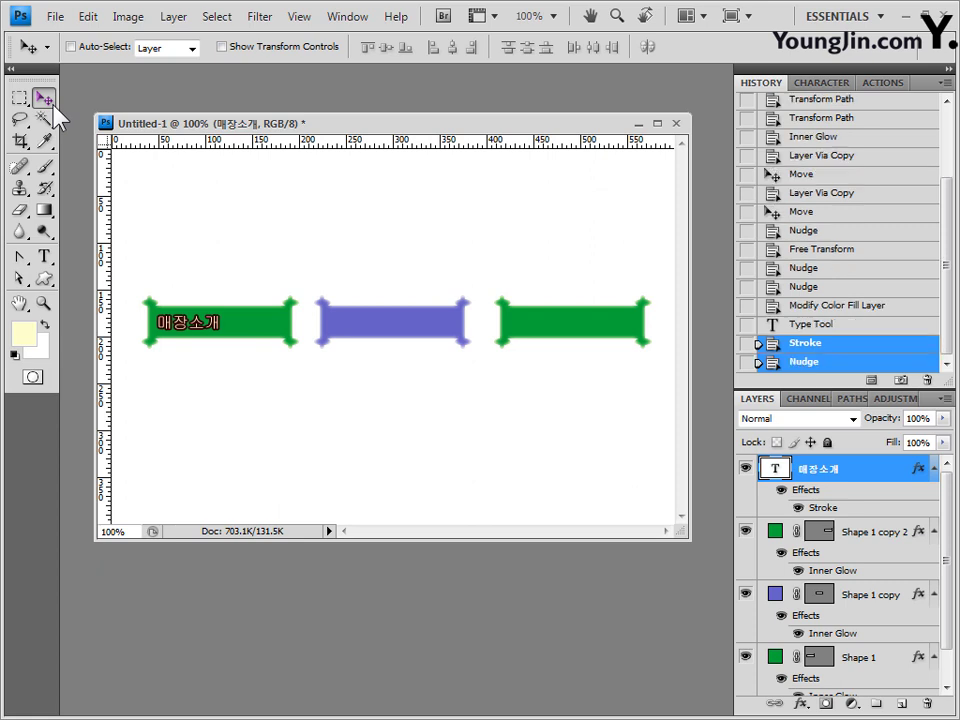
{"action": "key", "text": "Right"}
{"action": "key", "text": "Right"}
{"action": "key", "text": "Right"}
{"action": "key", "text": "Right"}
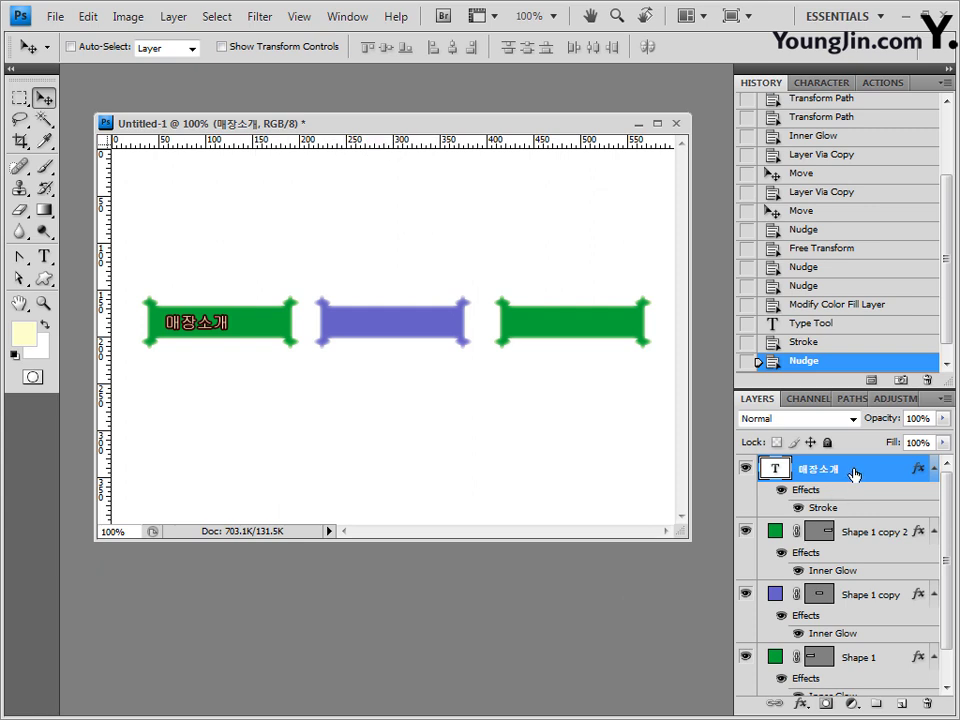
{"action": "left_click", "coordinate": [876, 662], "text": "ctrl"}
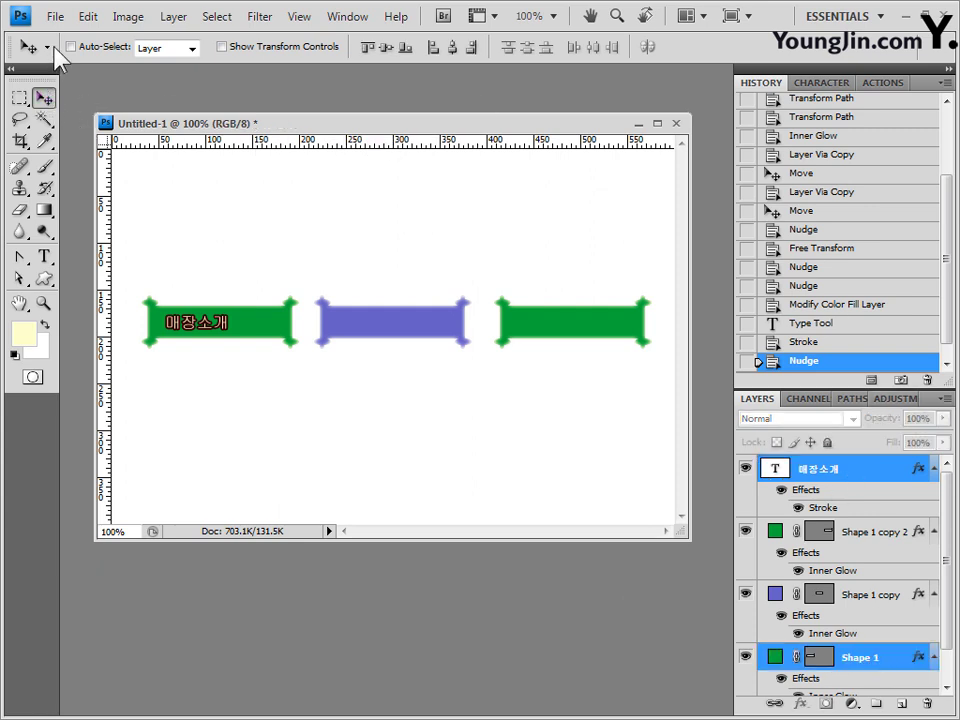
{"action": "left_click", "coordinate": [450, 47]}
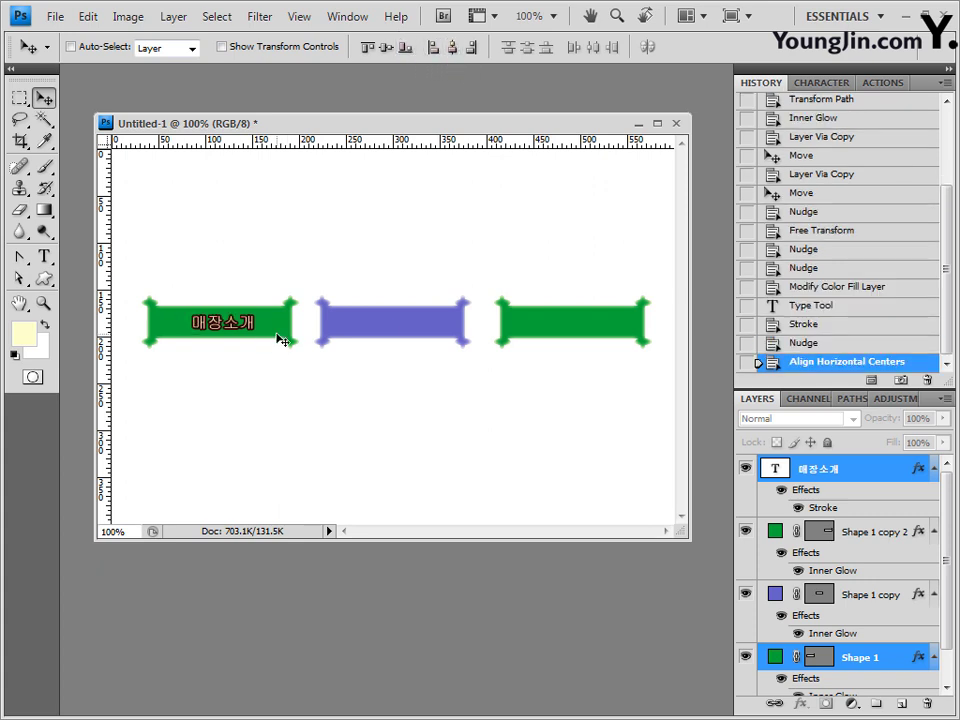
Step: Duplicate the 매장소개 label twice and place the copies on the purple banner and the right green banner
{"action": "left_click", "coordinate": [866, 480]}
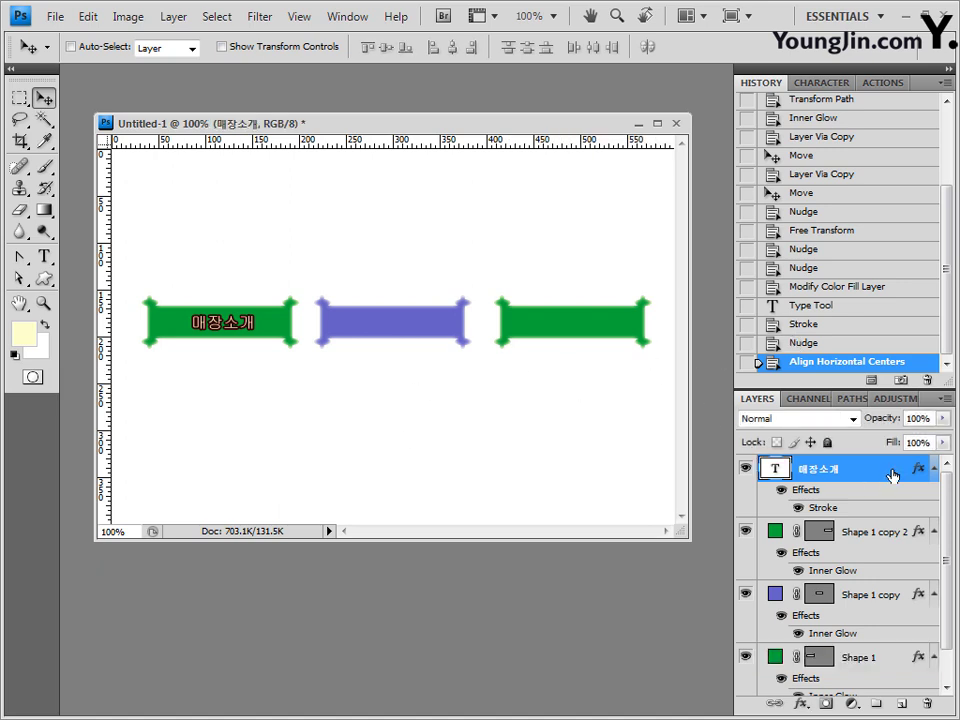
{"action": "key", "text": "ctrl+j"}
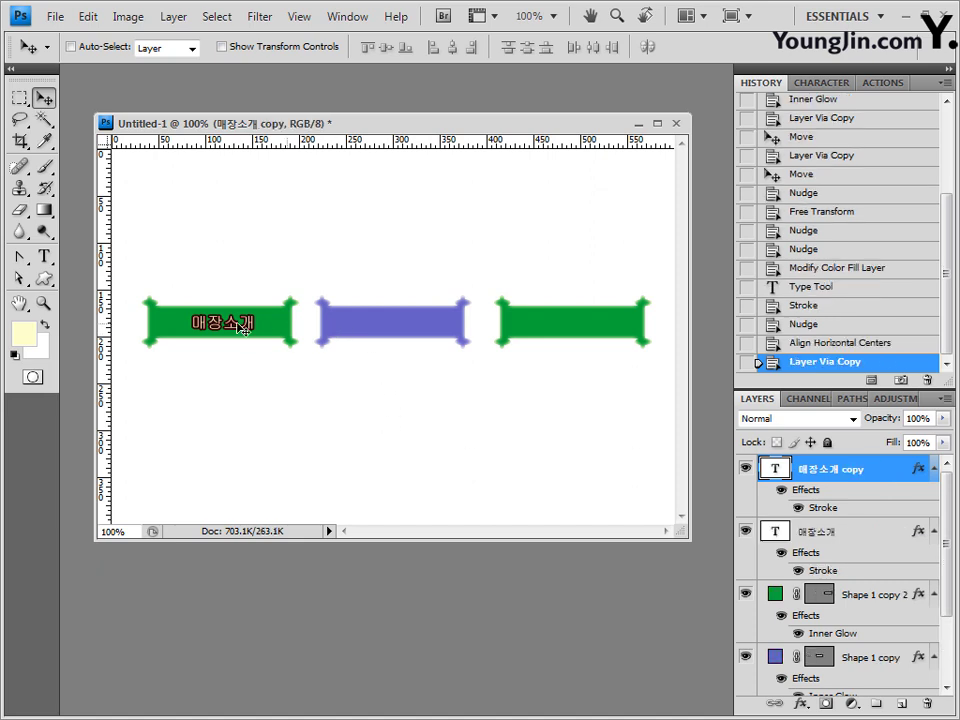
{"action": "left_click_drag", "start_coordinate": [242, 328], "coordinate": [572, 327]}
{"action": "key", "text": "ctrl+j"}
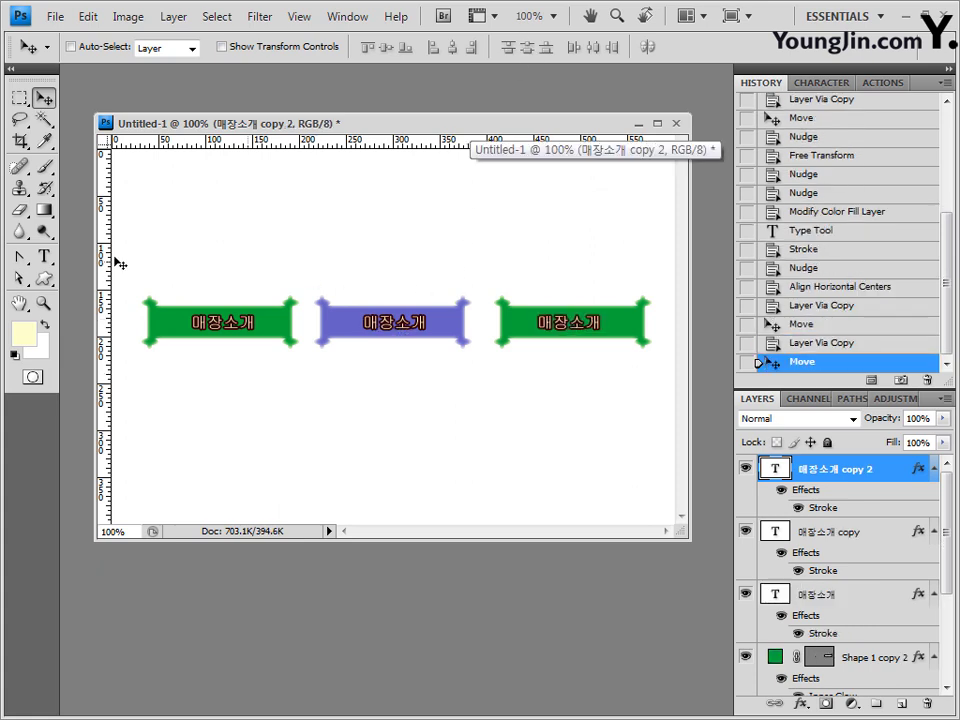
Step: Change the purple banner's label to 메뉴 and the right green banner's label to 가맹점모집
{"action": "left_click", "coordinate": [44, 257]}
{"action": "left_click", "coordinate": [429, 326]}
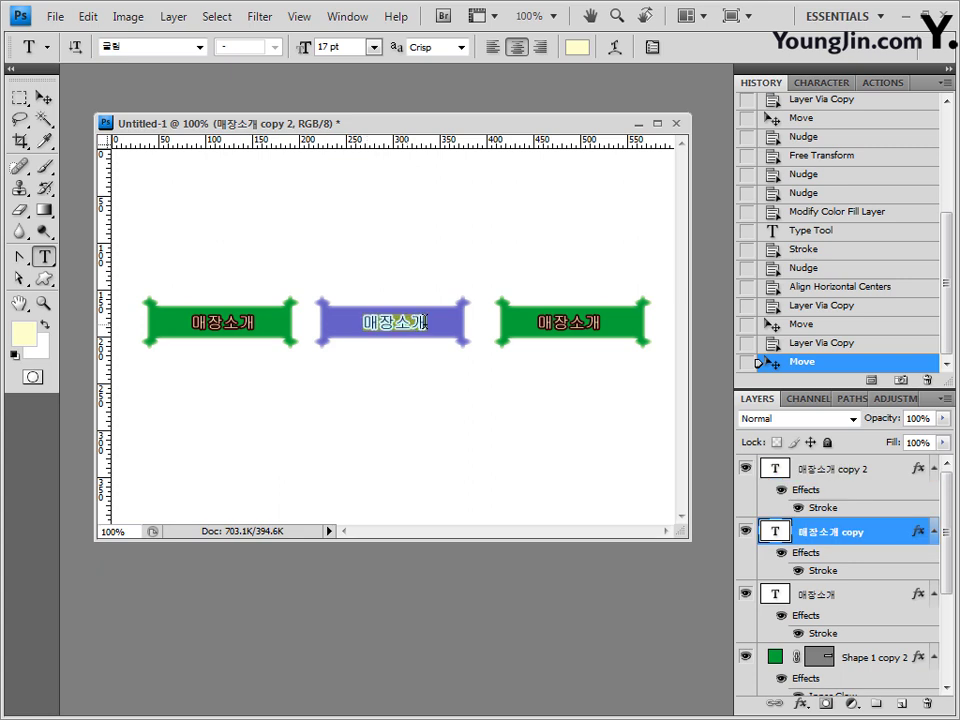
{"action": "key", "text": "ctrl+a"}
{"action": "type", "text": "메뉴"}
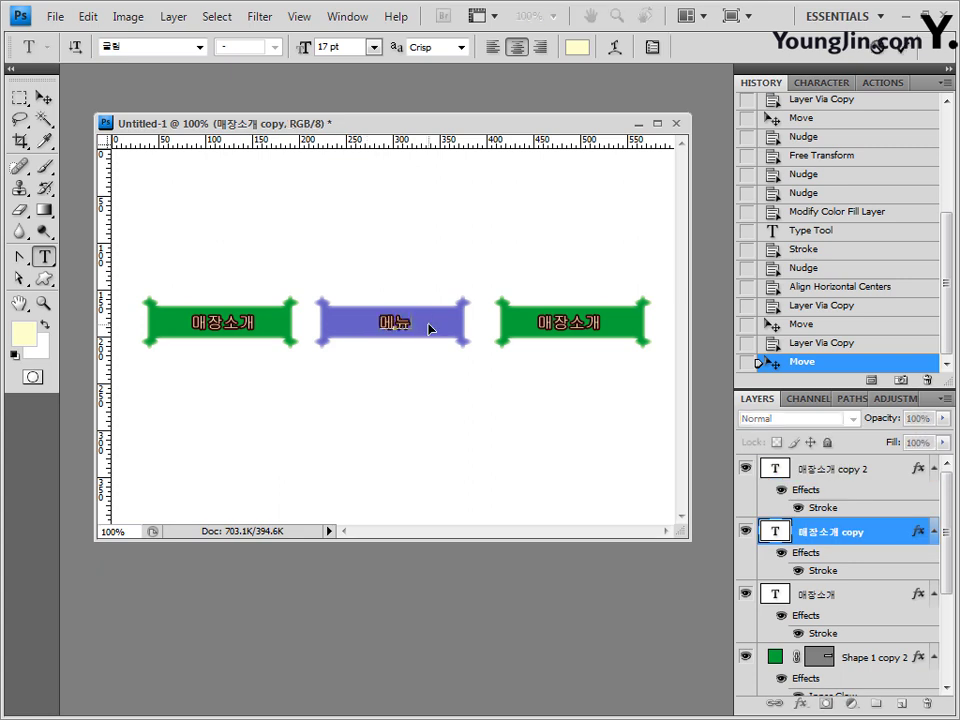
{"action": "left_click", "coordinate": [845, 470]}
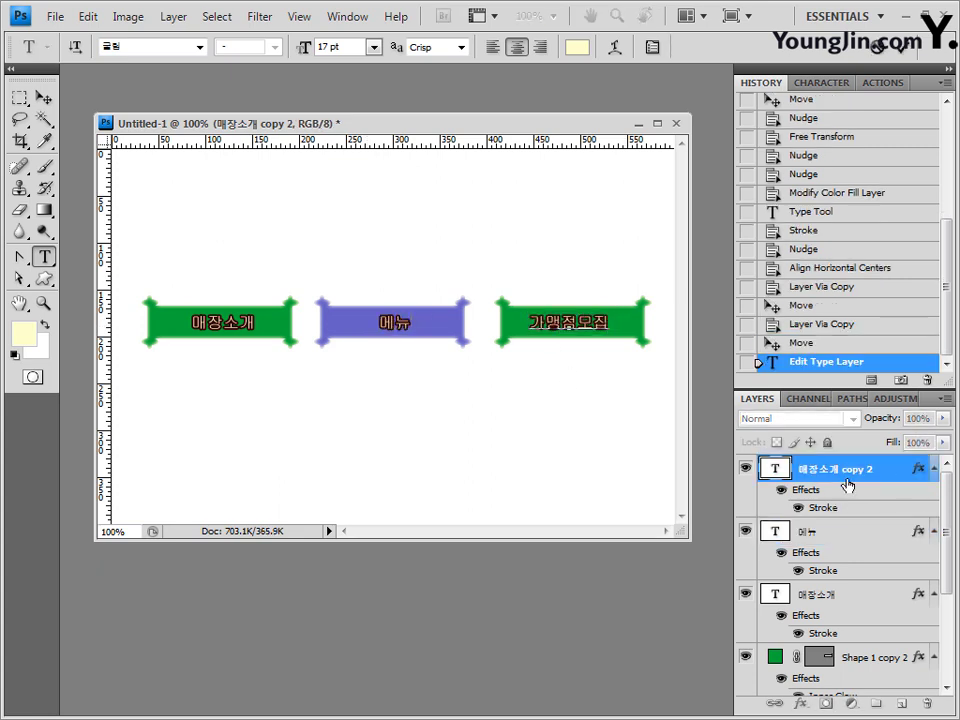
{"action": "left_click", "coordinate": [845, 485]}
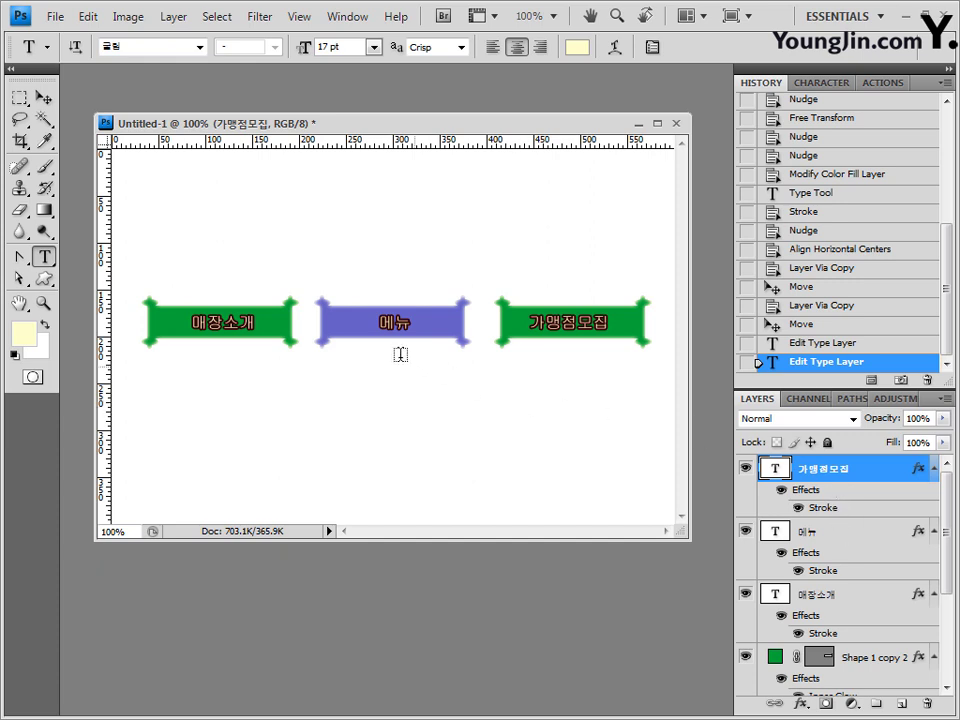
Step: Nudge the 메뉴 label slightly and the 가맹점모집 label to the right to center them on their banners
{"action": "left_click", "coordinate": [850, 531]}
{"action": "left_click", "coordinate": [44, 97]}
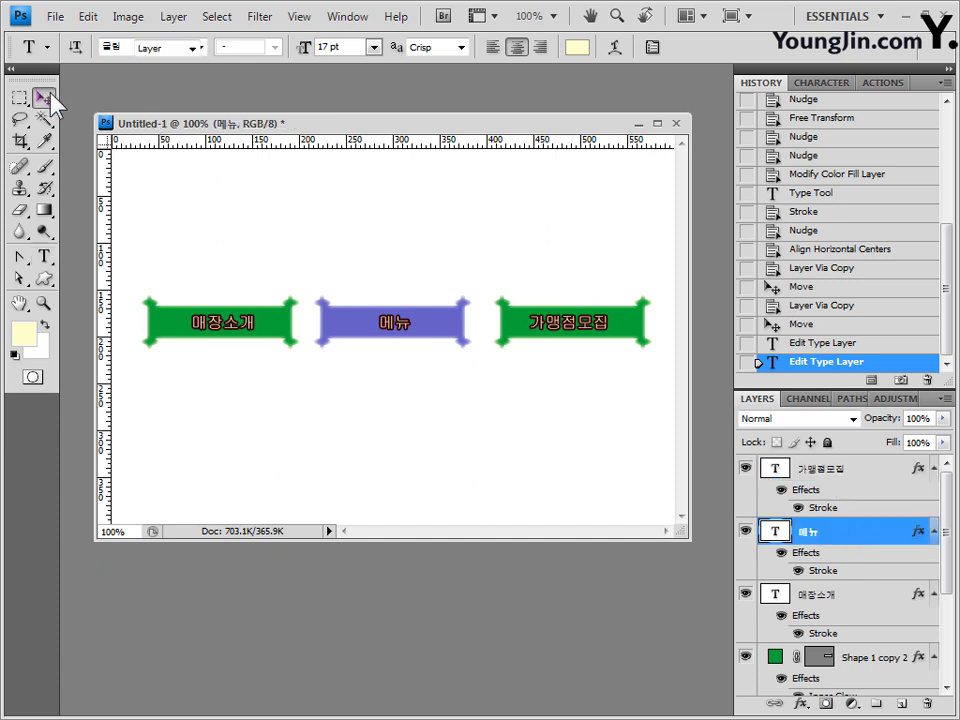
{"action": "key", "text": "Down"}
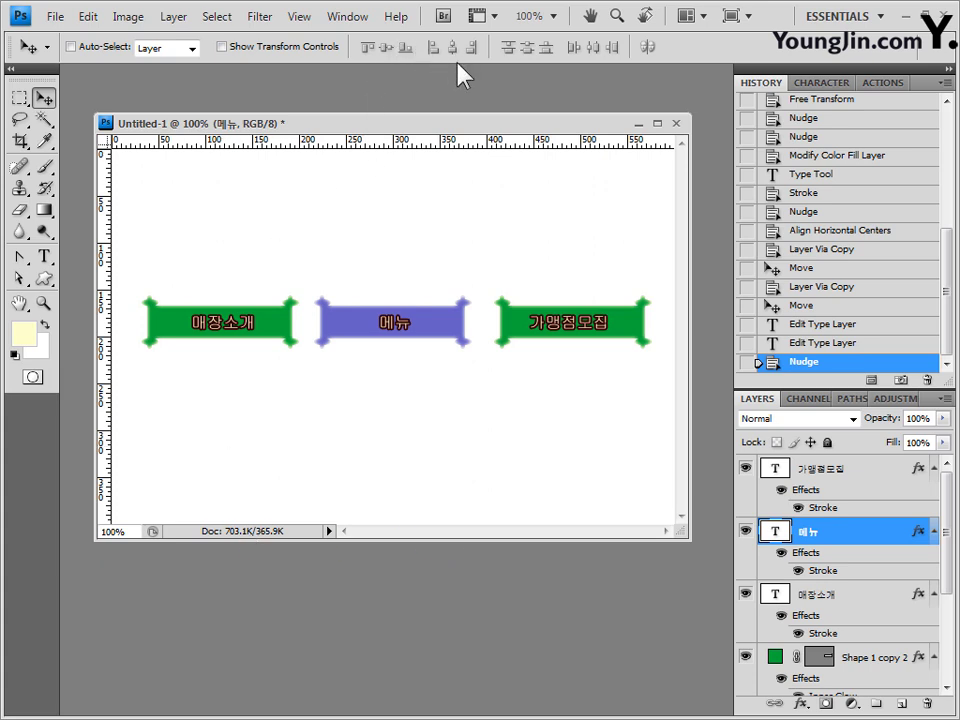
{"action": "left_click", "coordinate": [850, 468]}
{"action": "key", "text": "Right"}
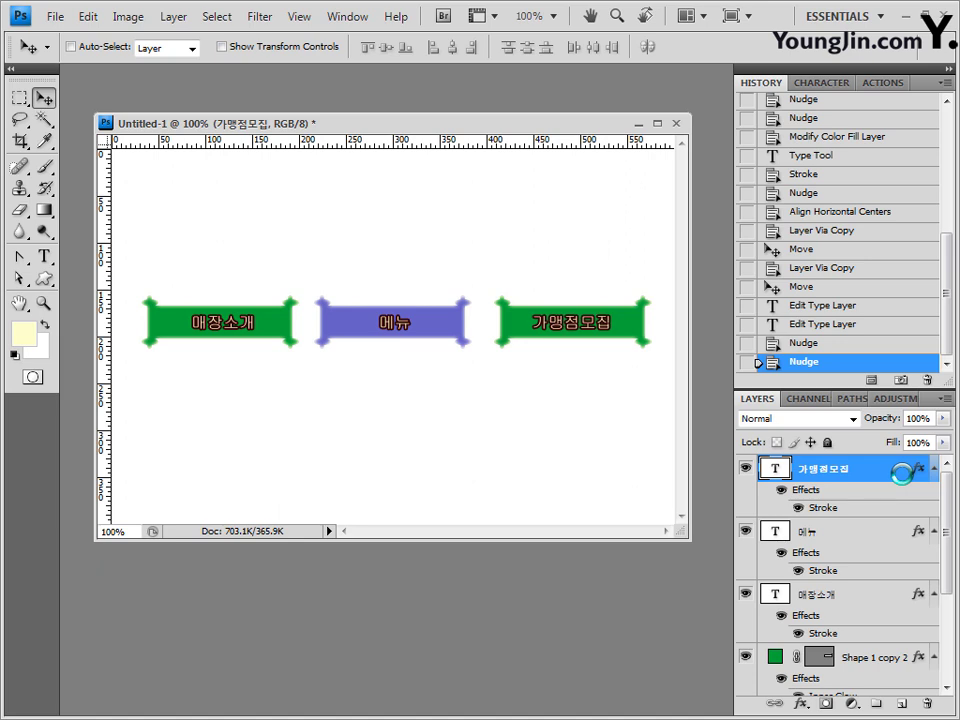